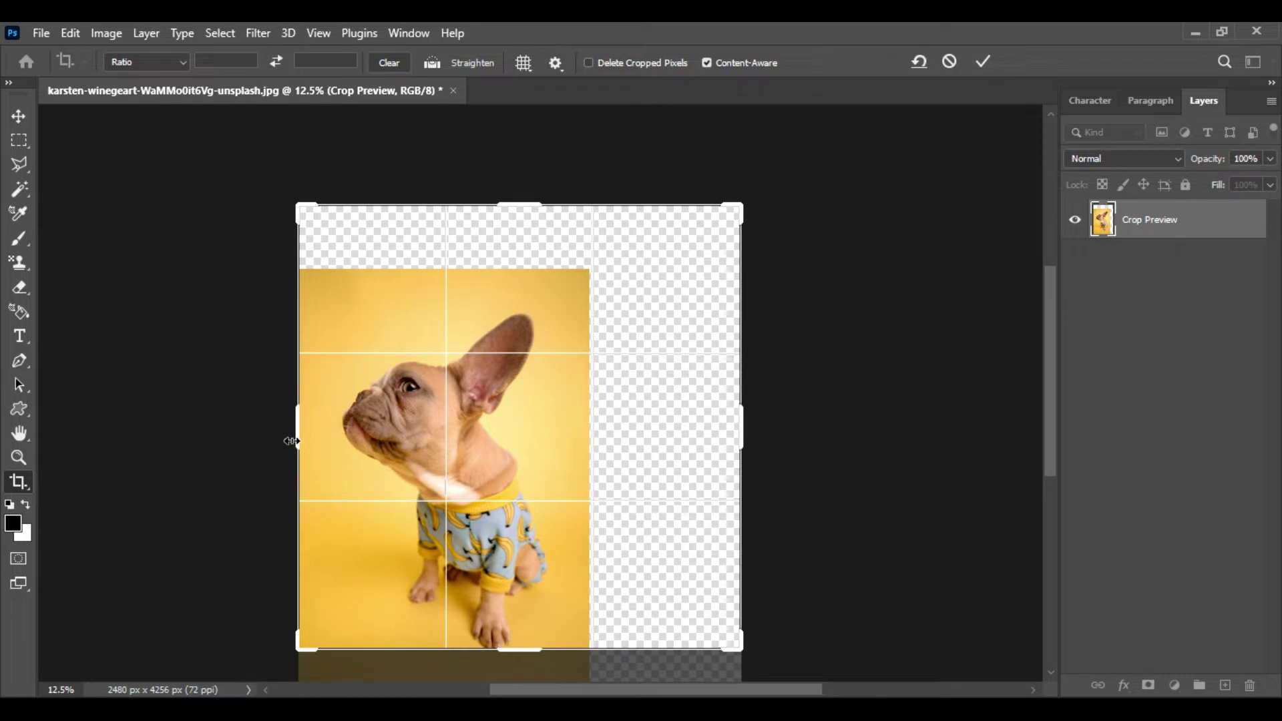
Widen the crop frame evenly around the dog and apply the Content-Aware crop at about 5343 × 3887 px.
{"action": "left_click_drag", "start_coordinate": [289, 440], "coordinate": [207, 430]}
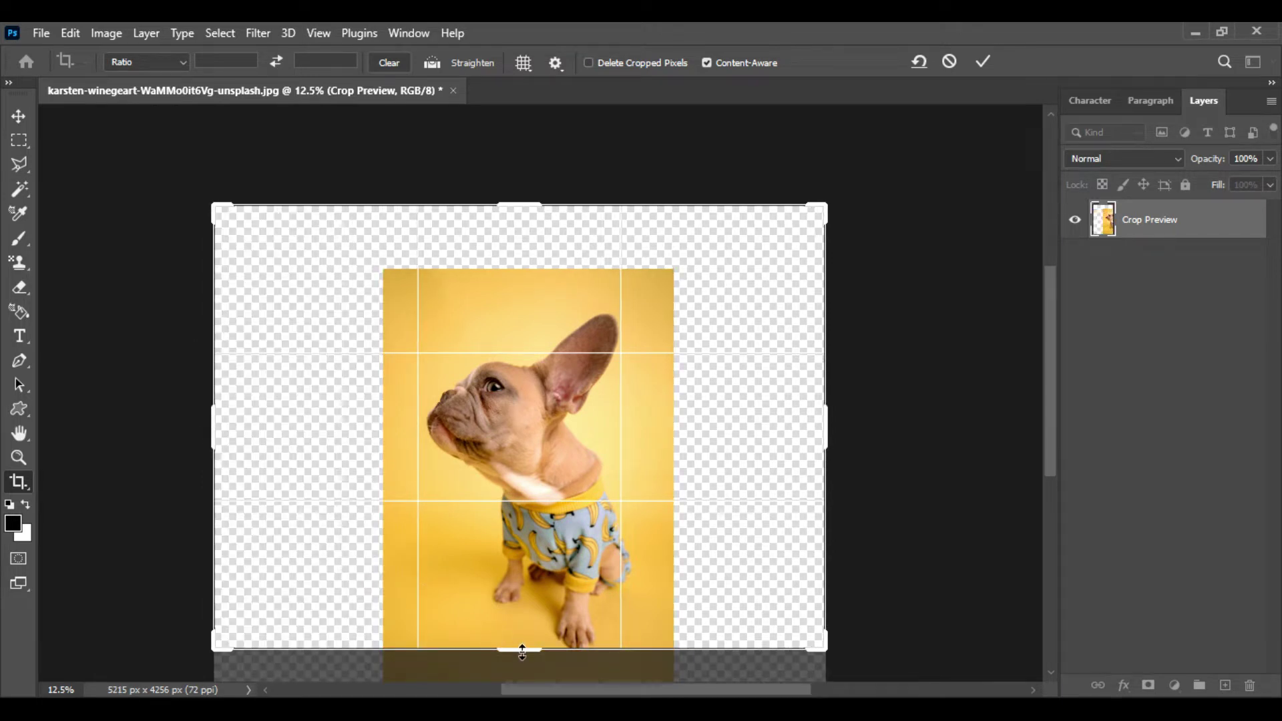
{"action": "left_click_drag", "start_coordinate": [522, 651], "coordinate": [521, 658]}
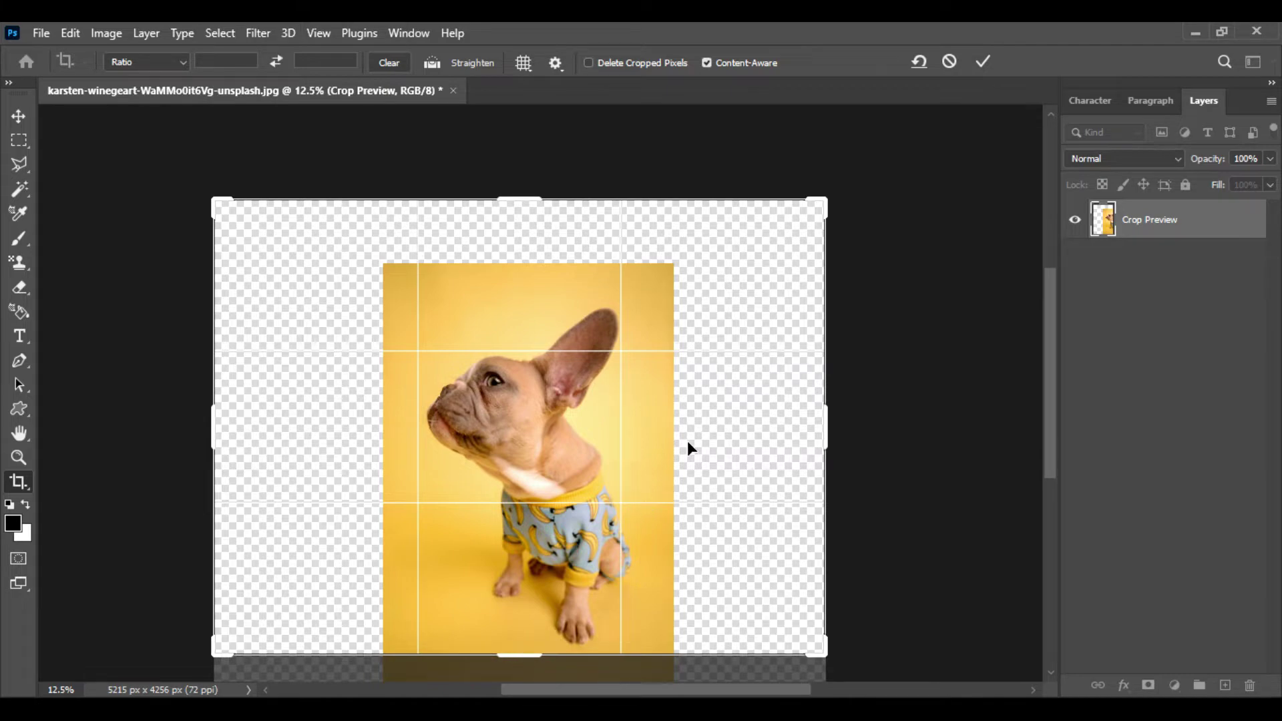
{"action": "left_click_drag", "start_coordinate": [828, 440], "coordinate": [835, 430]}
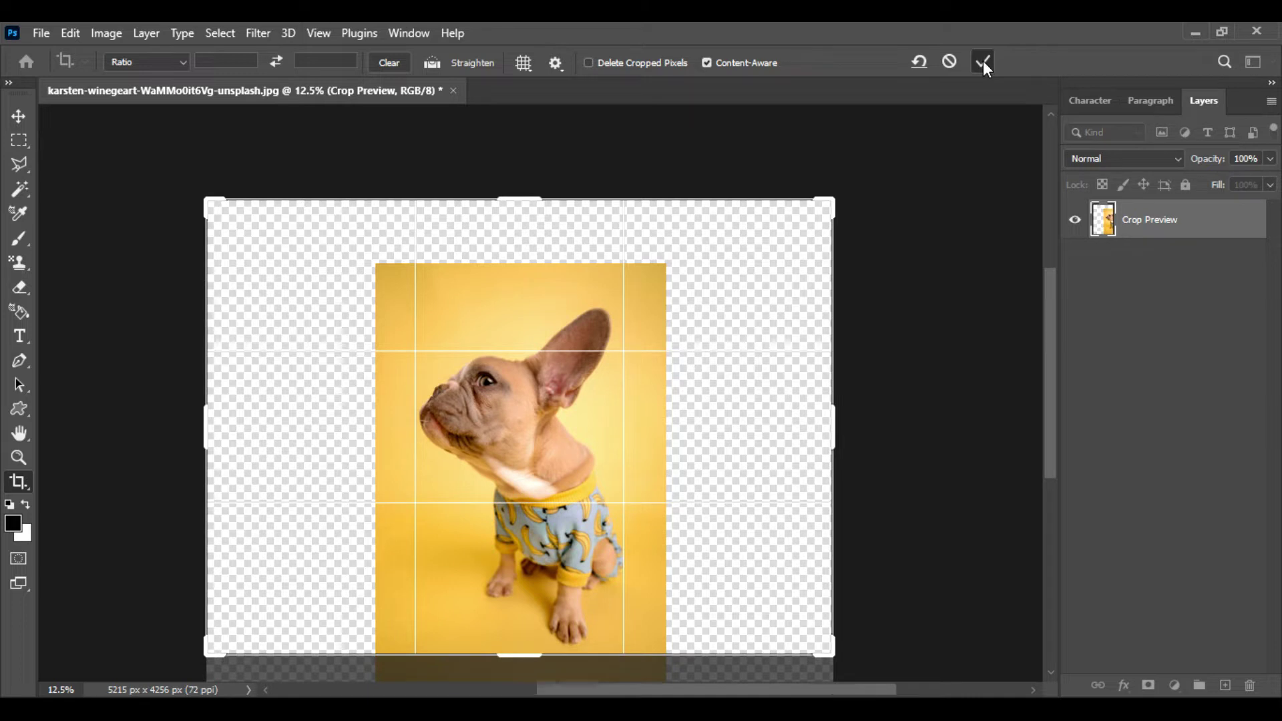
{"action": "left_click", "coordinate": [983, 62]}
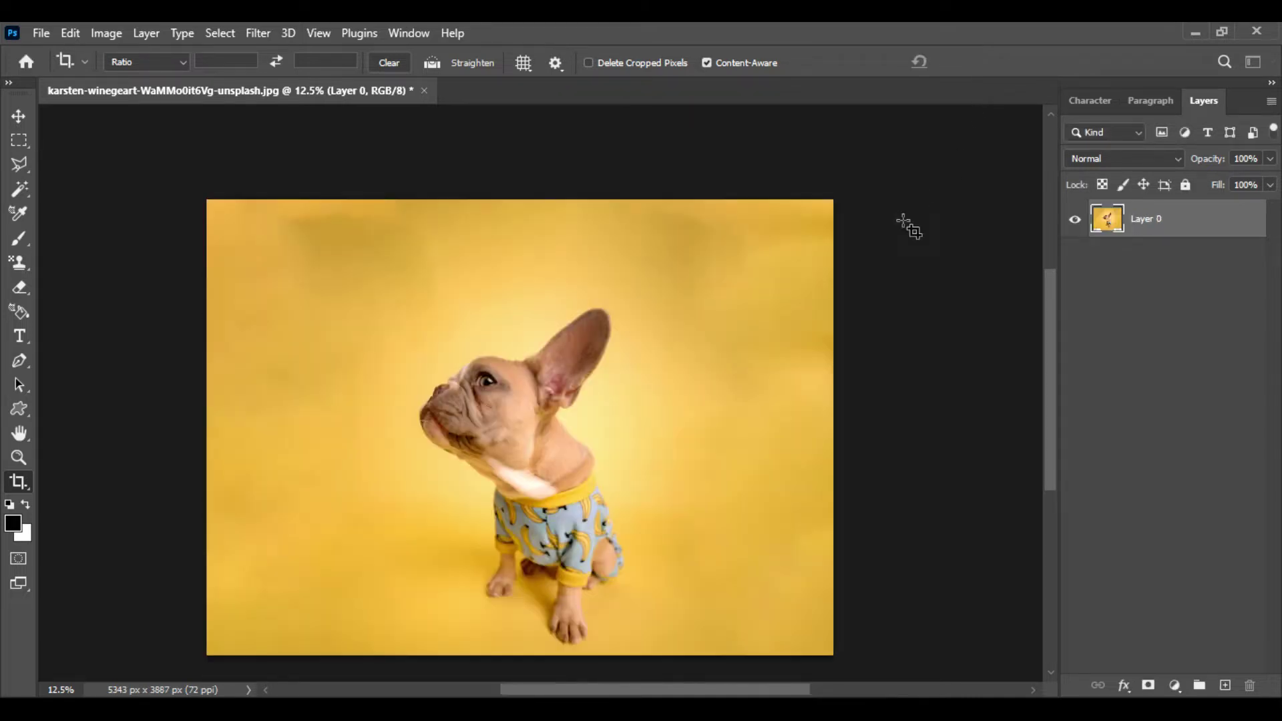
Select the dog as the subject, copy it to its own layer and check the cutout without the background.
{"action": "key", "text": "ctrl+plus"}
{"action": "key", "text": "ctrl+plus"}
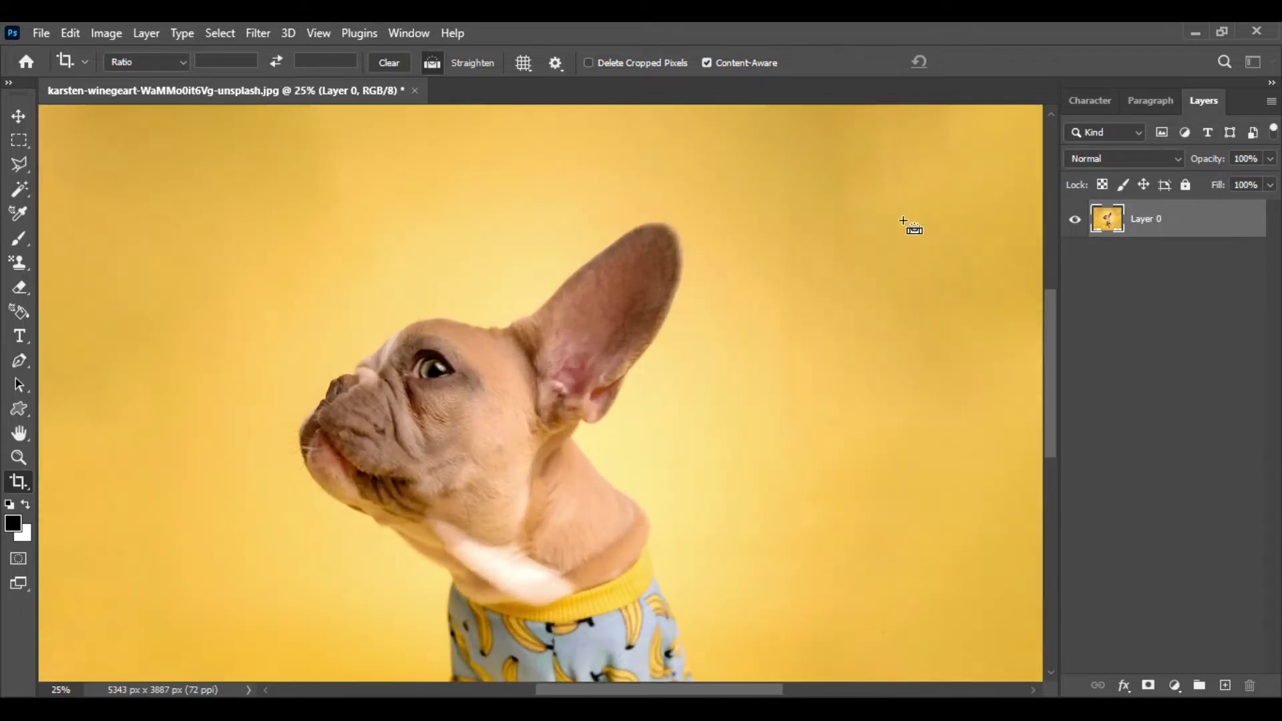
{"action": "key", "text": "ctrl+minus"}
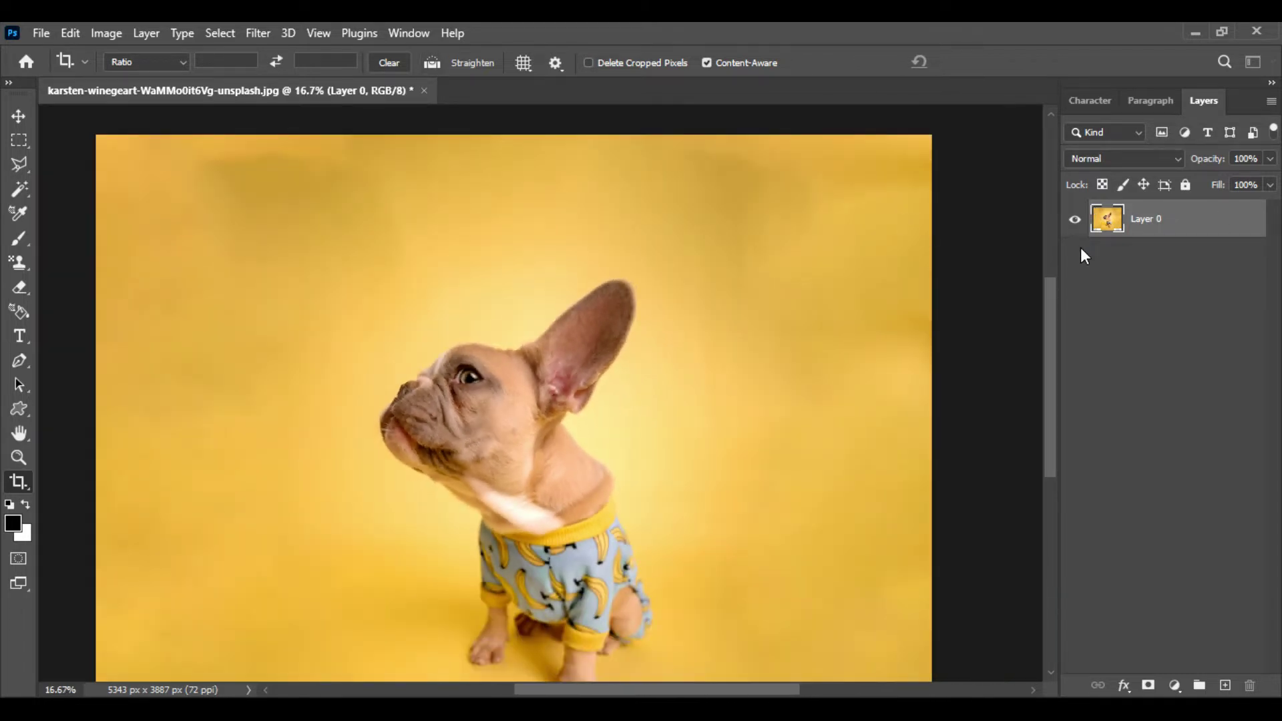
{"action": "scroll", "coordinate": [1052, 301], "scroll_direction": "down", "scroll_amount": 2}
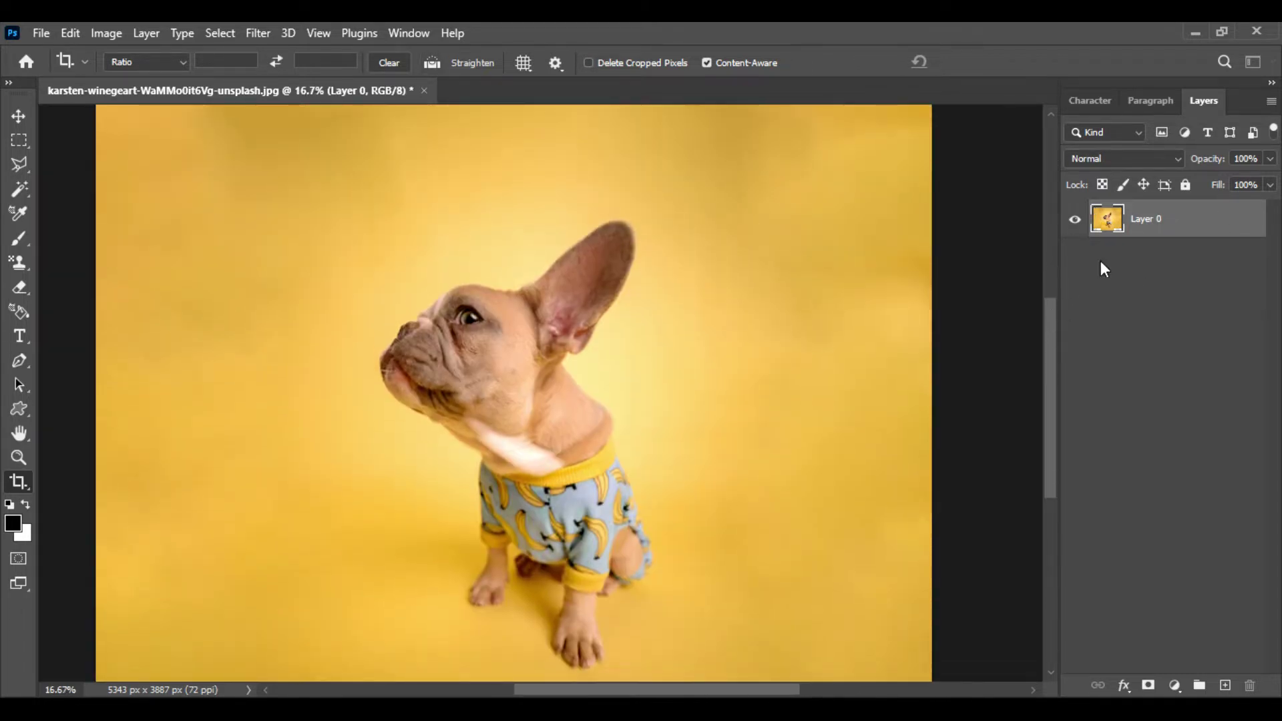
{"action": "left_click", "coordinate": [237, 32]}
{"action": "left_click", "coordinate": [263, 249]}
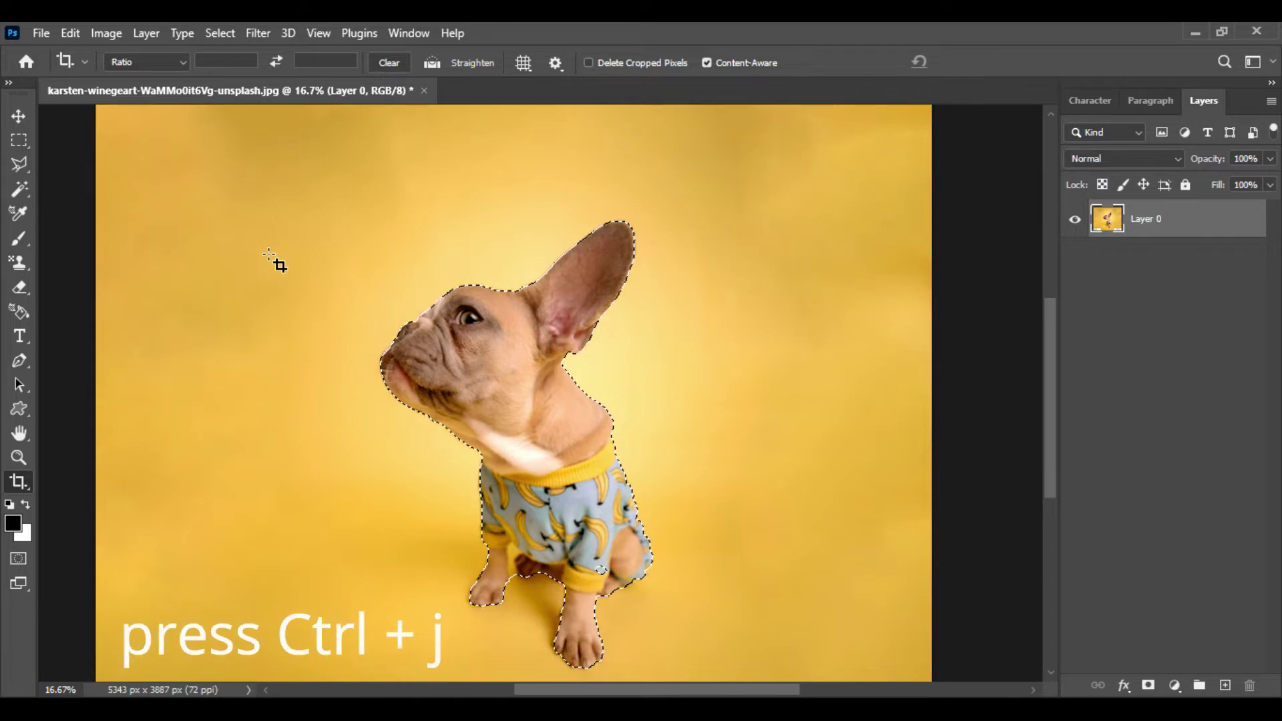
{"action": "key", "text": "ctrl+j"}
{"action": "left_click", "coordinate": [1076, 258]}
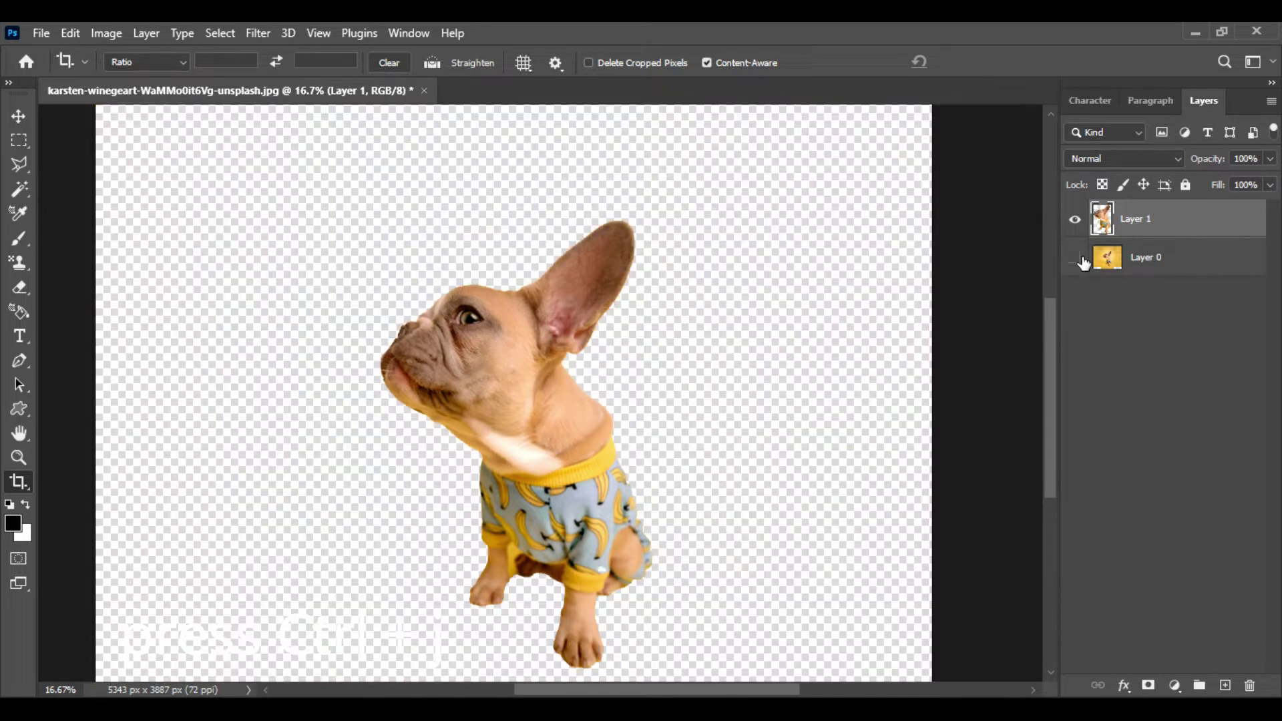
{"action": "left_click", "coordinate": [1077, 258]}
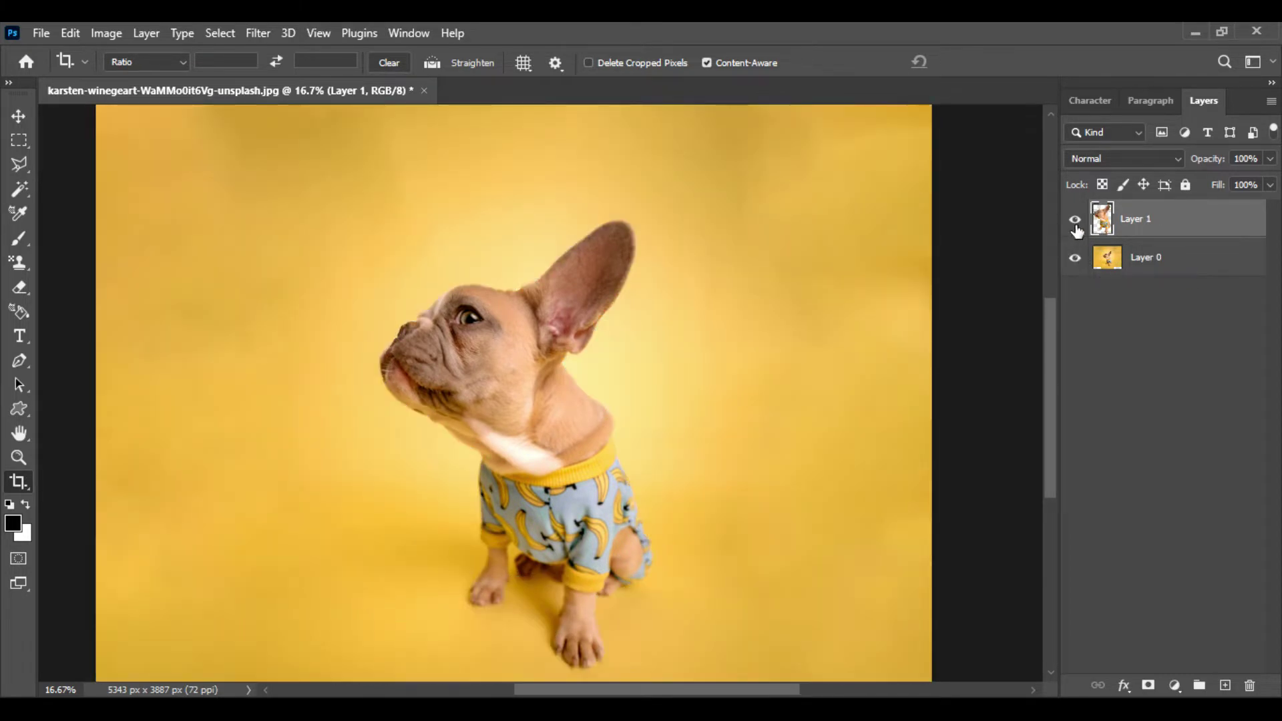
Hide the dog cutout layer and load its outline as a selection on Layer 0.
{"action": "left_click", "coordinate": [1076, 223]}
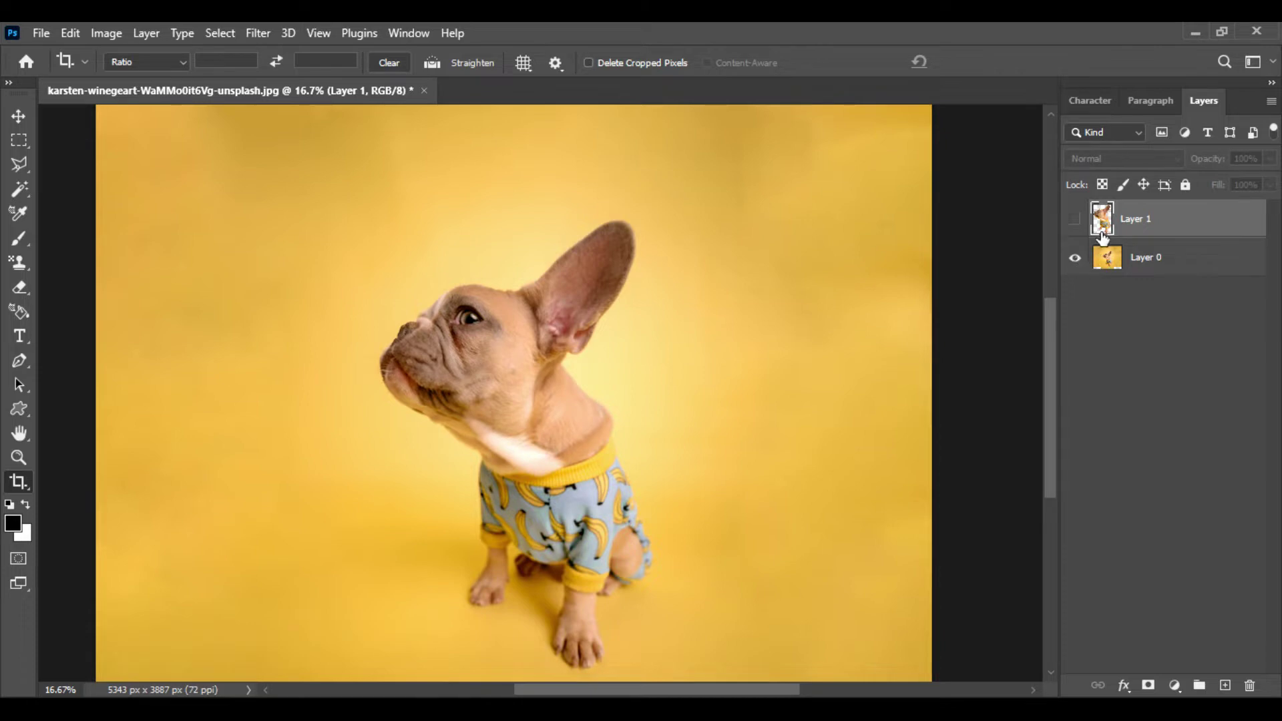
{"action": "left_click", "coordinate": [1102, 231], "text": "ctrl"}
{"action": "left_click", "coordinate": [1110, 265]}
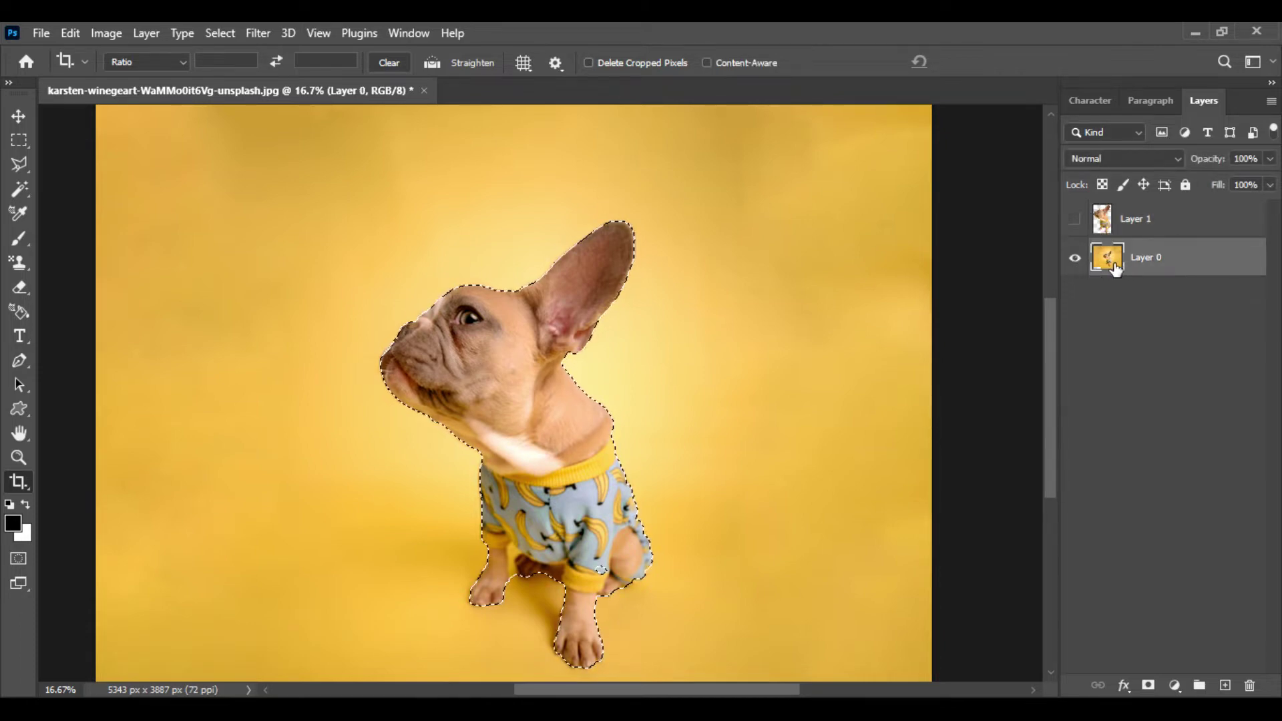
Fill the dog-shaped selection on Layer 0 with Content-Aware contents.
{"action": "left_click", "coordinate": [709, 64]}
{"action": "left_click", "coordinate": [69, 32]}
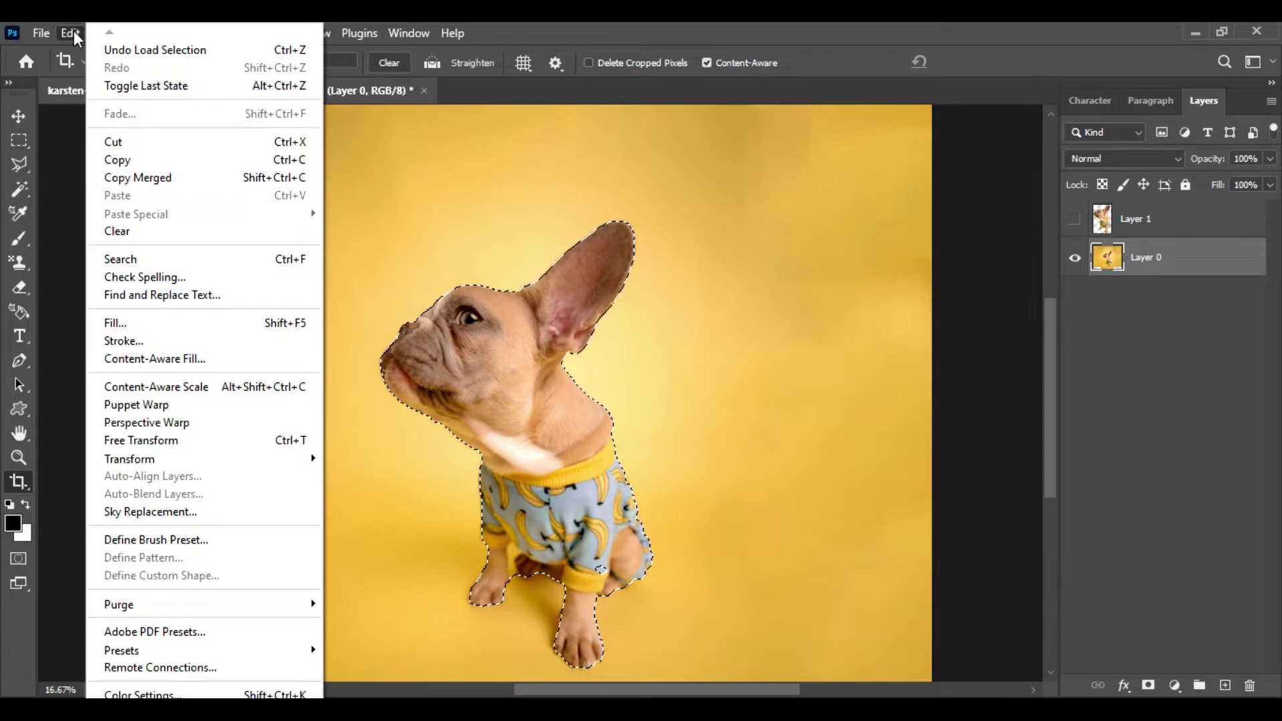
{"action": "left_click", "coordinate": [186, 323]}
{"action": "left_click", "coordinate": [493, 139]}
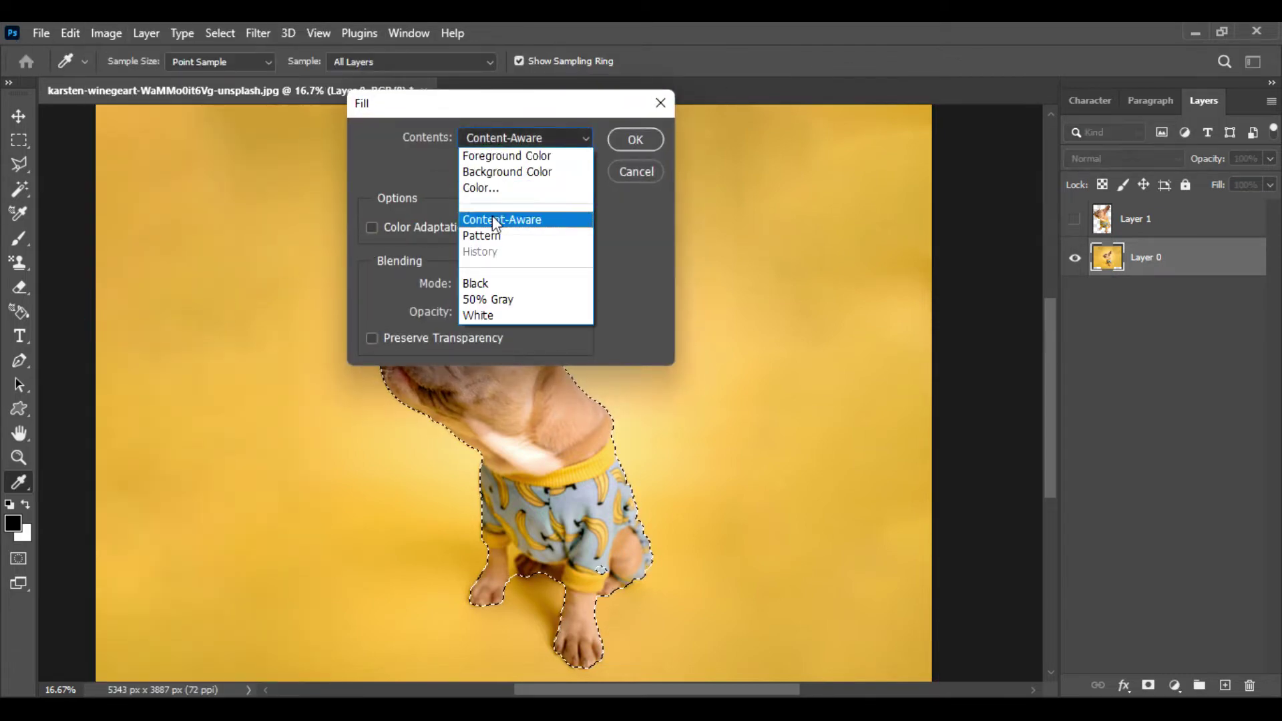
{"action": "left_click", "coordinate": [522, 218]}
{"action": "left_click", "coordinate": [635, 140]}
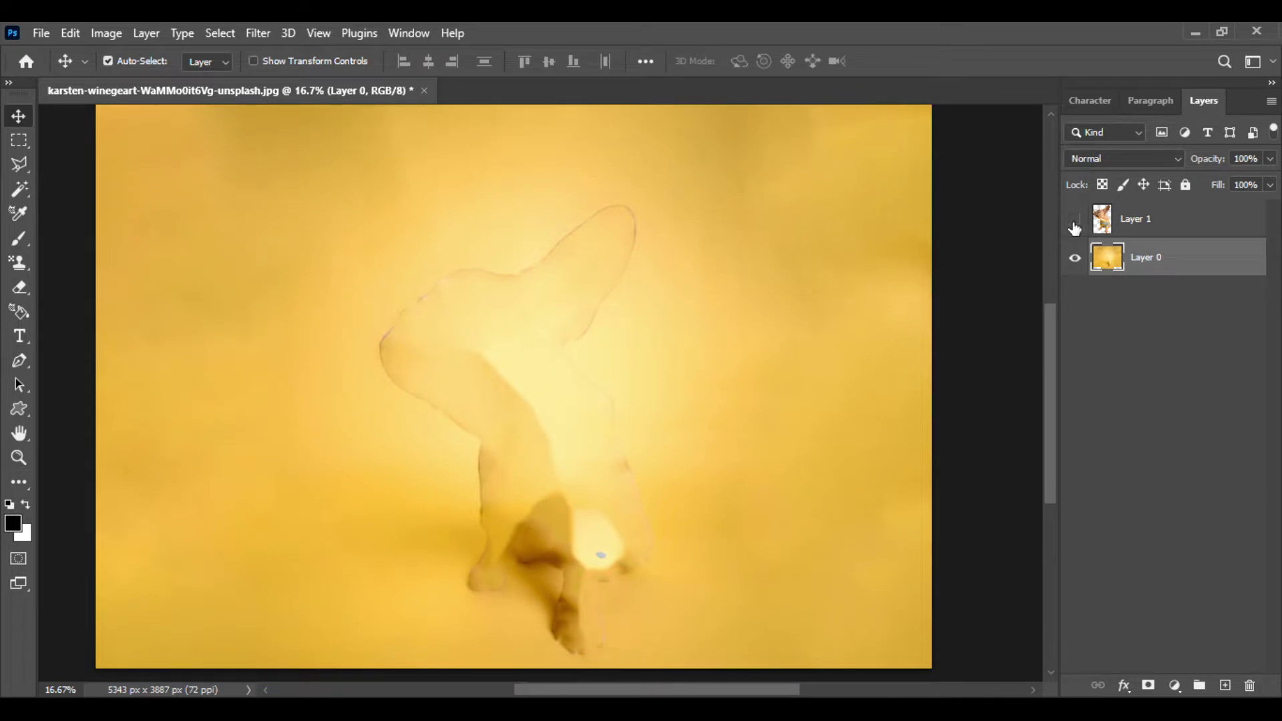
Show the dog cutout layer, scale it proportionally to about 170% and place it with the body running off the lower canvas edge.
{"action": "left_click", "coordinate": [1075, 221]}
{"action": "double_click", "coordinate": [1075, 220]}
{"action": "left_click", "coordinate": [1165, 224]}
{"action": "key", "text": "ctrl+t"}
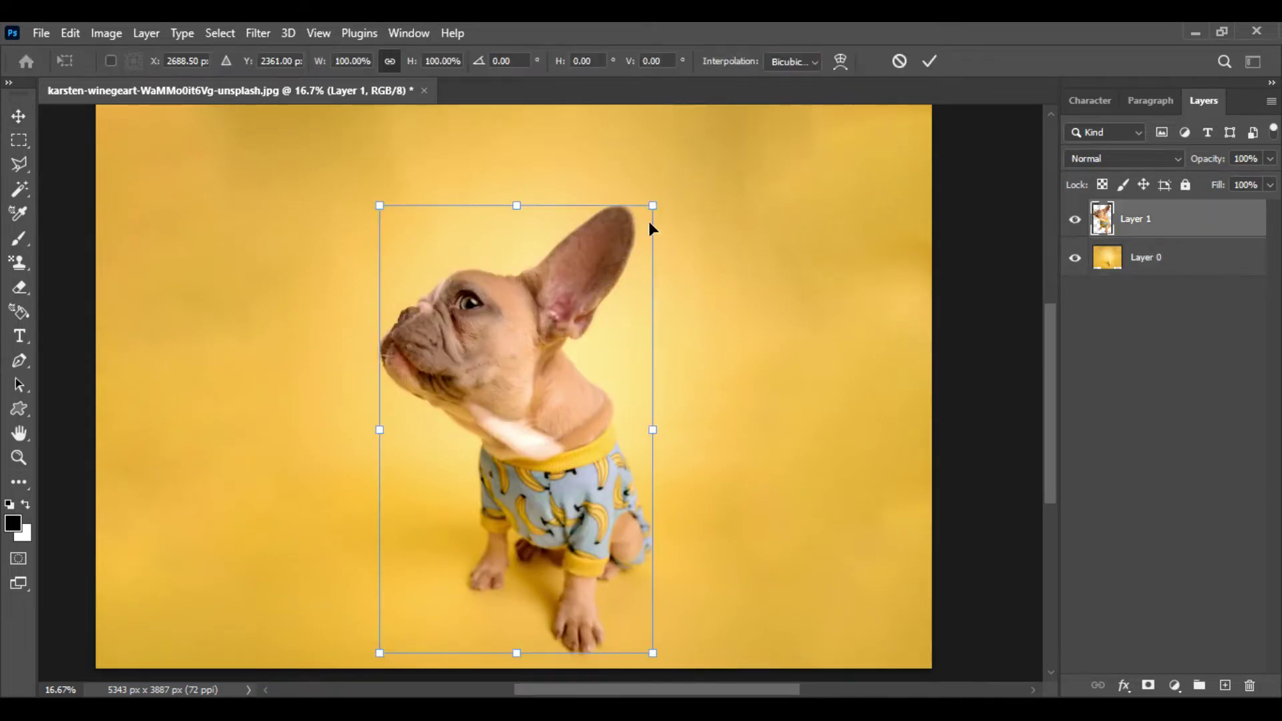
{"action": "left_click_drag", "start_coordinate": [654, 206], "coordinate": [836, 179]}
{"action": "key", "text": "ctrl+minus"}
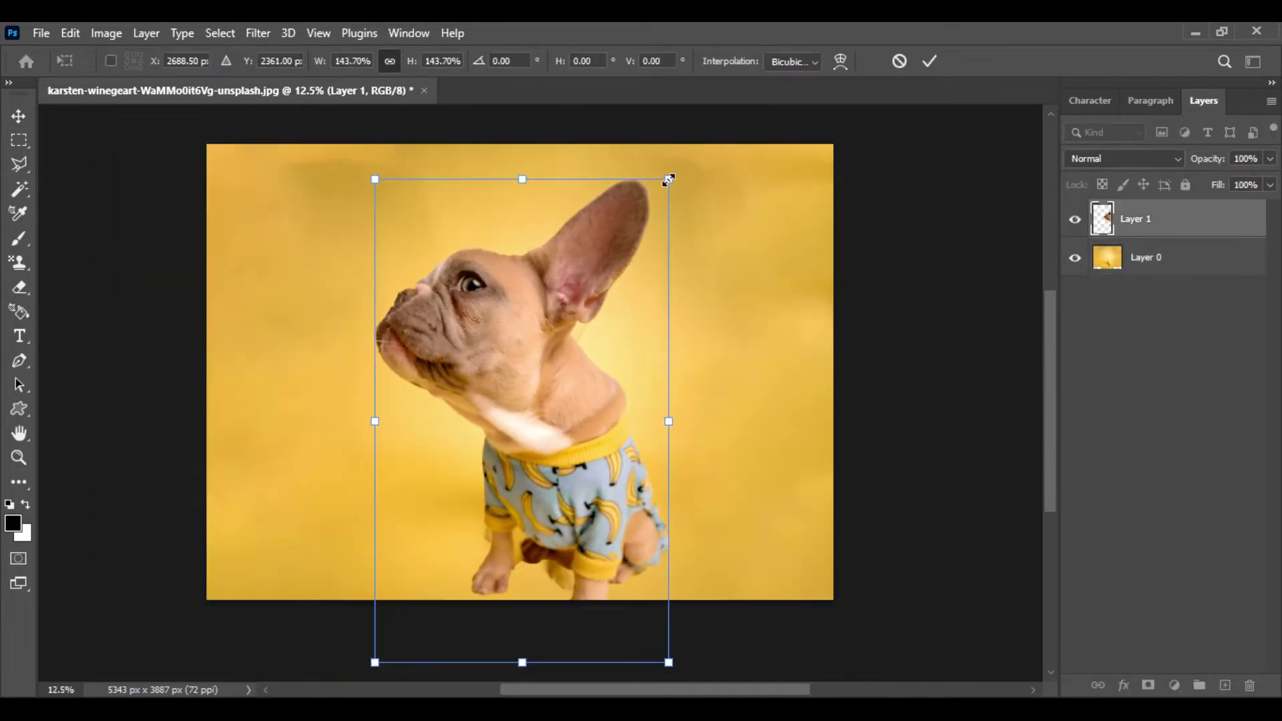
{"action": "left_click_drag", "start_coordinate": [669, 180], "coordinate": [683, 156]}
{"action": "left_click_drag", "start_coordinate": [564, 366], "coordinate": [546, 416]}
{"action": "left_click_drag", "start_coordinate": [658, 221], "coordinate": [695, 194]}
{"action": "left_click_drag", "start_coordinate": [554, 394], "coordinate": [536, 398]}
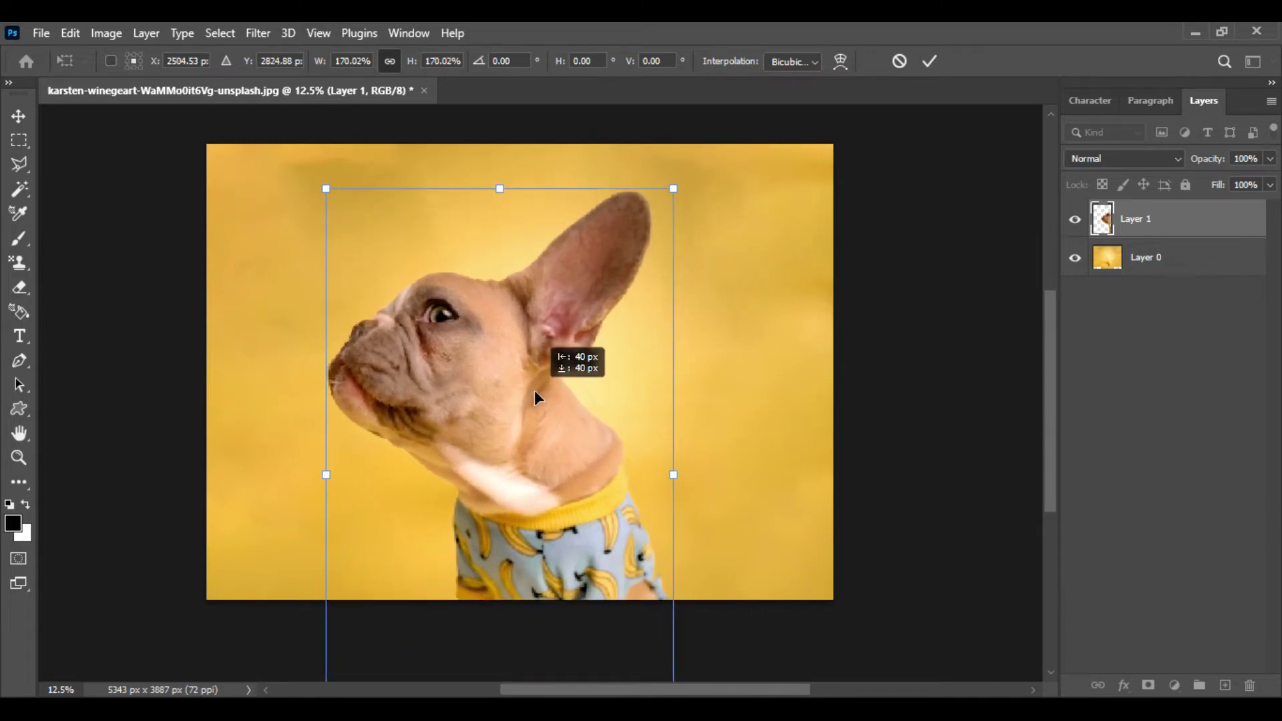
{"action": "key", "text": "Return"}
Add a Levels adjustment layer above the dog cutout with black input 66 and white input 217.
{"action": "key", "text": "ctrl+plus"}
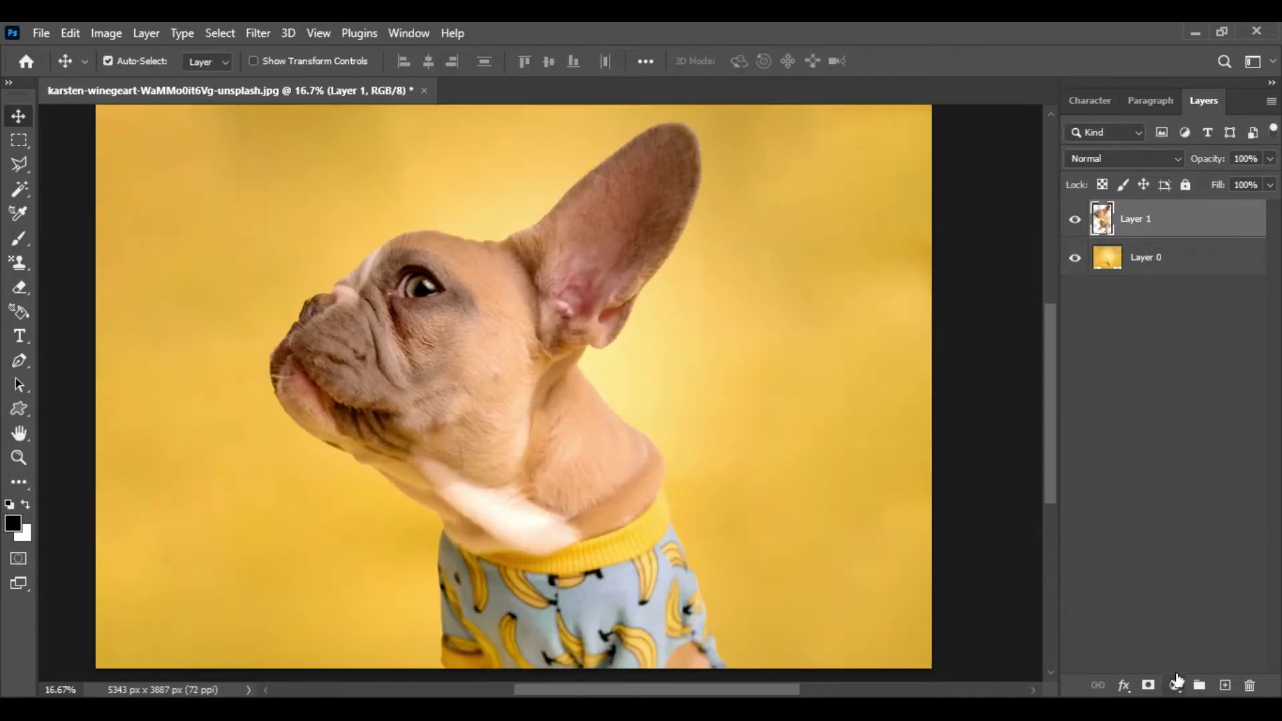
{"action": "left_click", "coordinate": [1174, 685]}
{"action": "left_click", "coordinate": [1207, 422]}
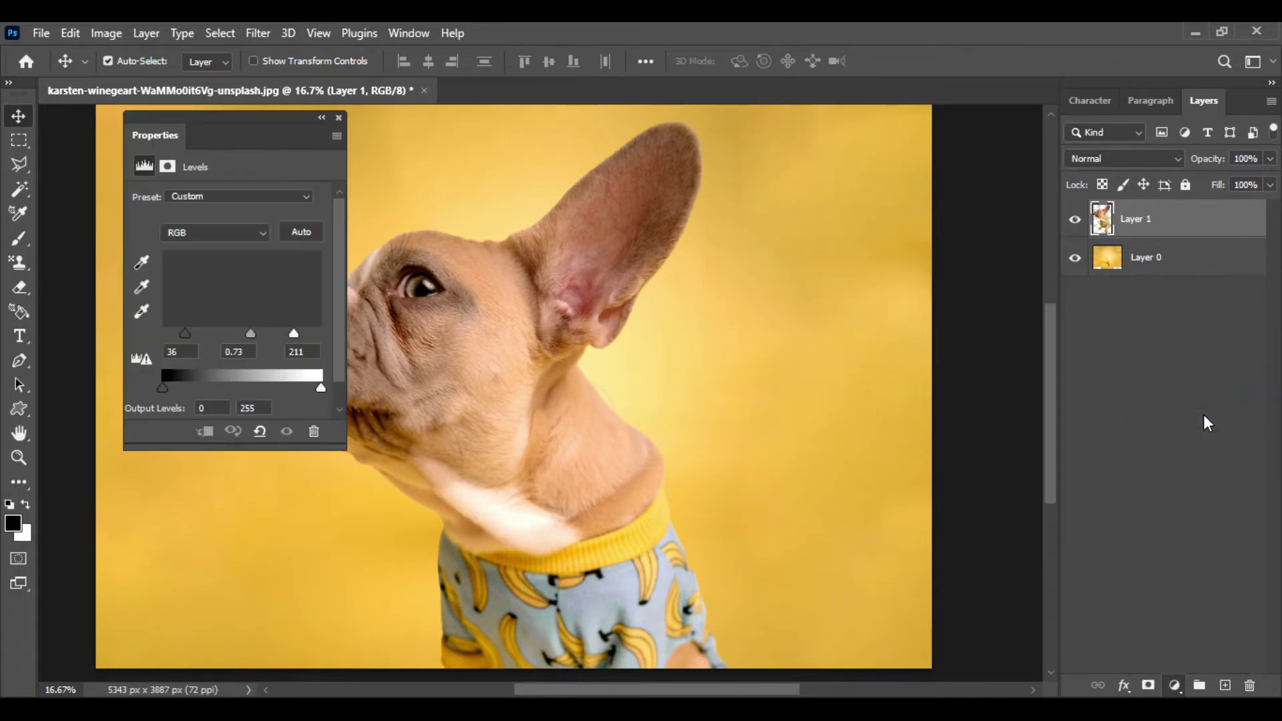
{"action": "left_click_drag", "start_coordinate": [267, 130], "coordinate": [1036, 138]}
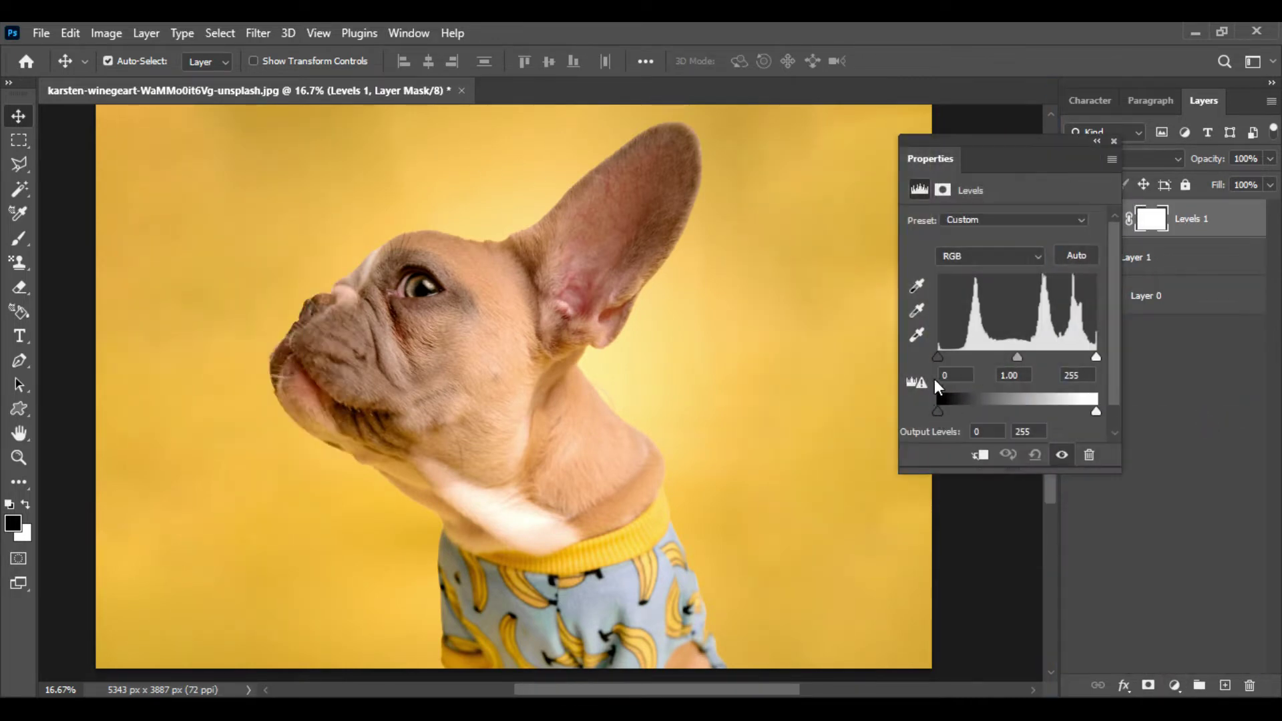
{"action": "left_click_drag", "start_coordinate": [936, 358], "coordinate": [975, 359]}
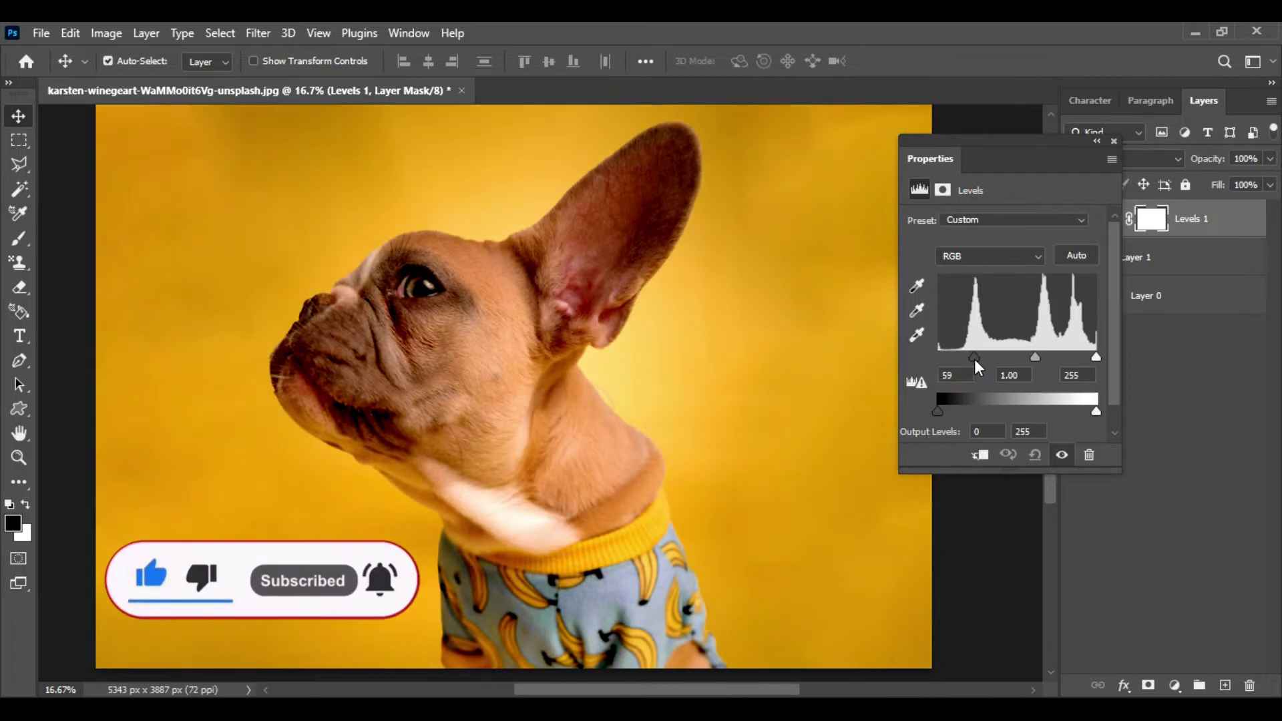
{"action": "left_click_drag", "start_coordinate": [1099, 355], "coordinate": [1072, 350]}
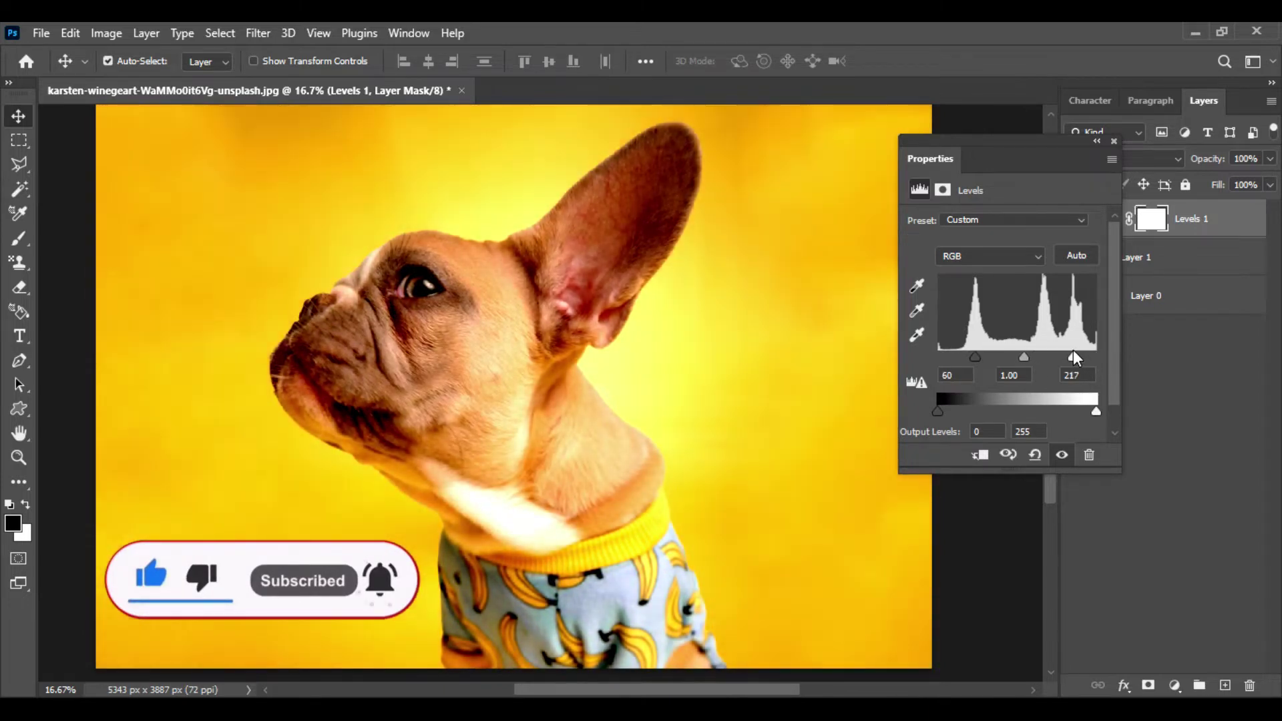
{"action": "left_click_drag", "start_coordinate": [974, 360], "coordinate": [979, 359]}
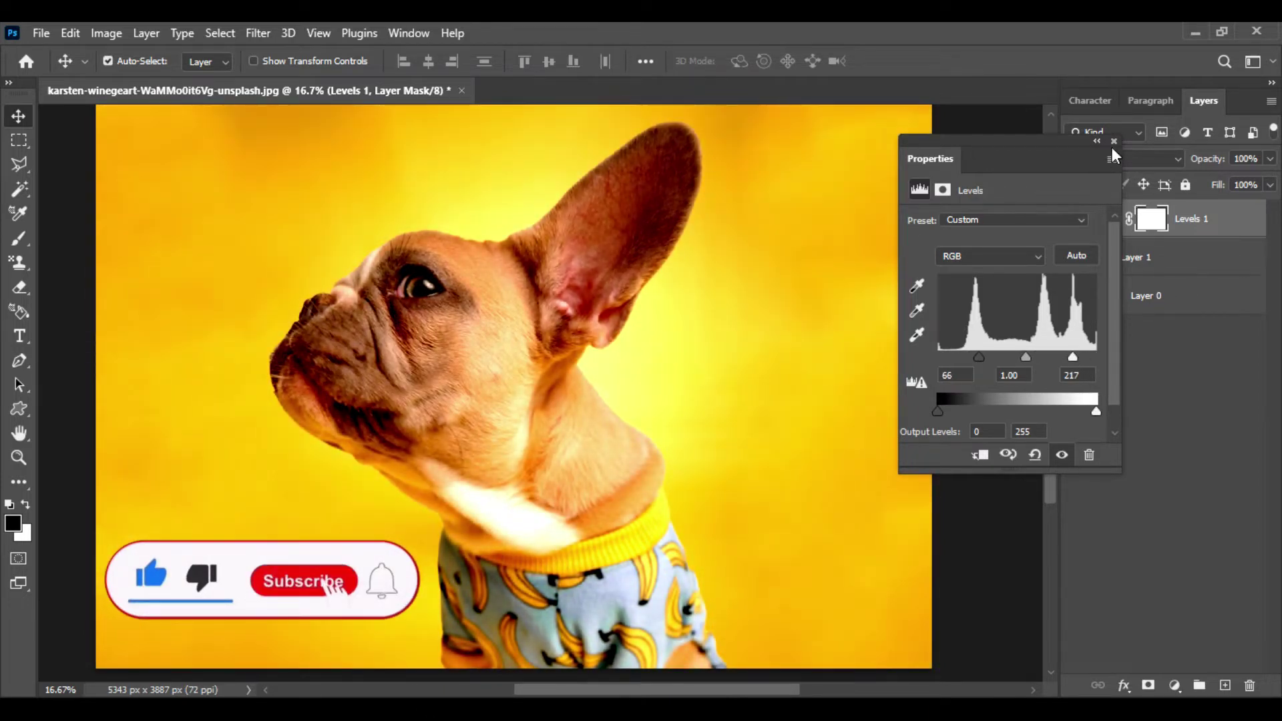
Clip the Levels adjustment to the dog cutout and merge the two layers into one.
{"action": "left_click", "coordinate": [980, 456]}
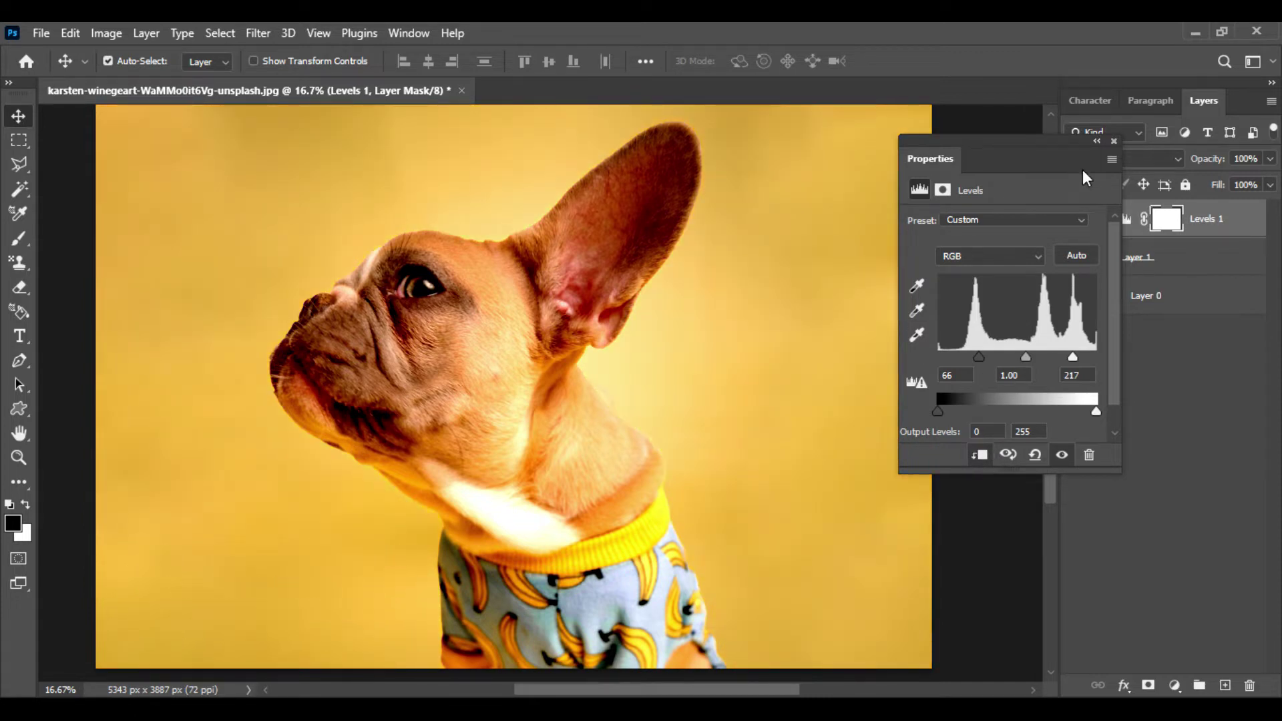
{"action": "left_click", "coordinate": [1113, 141]}
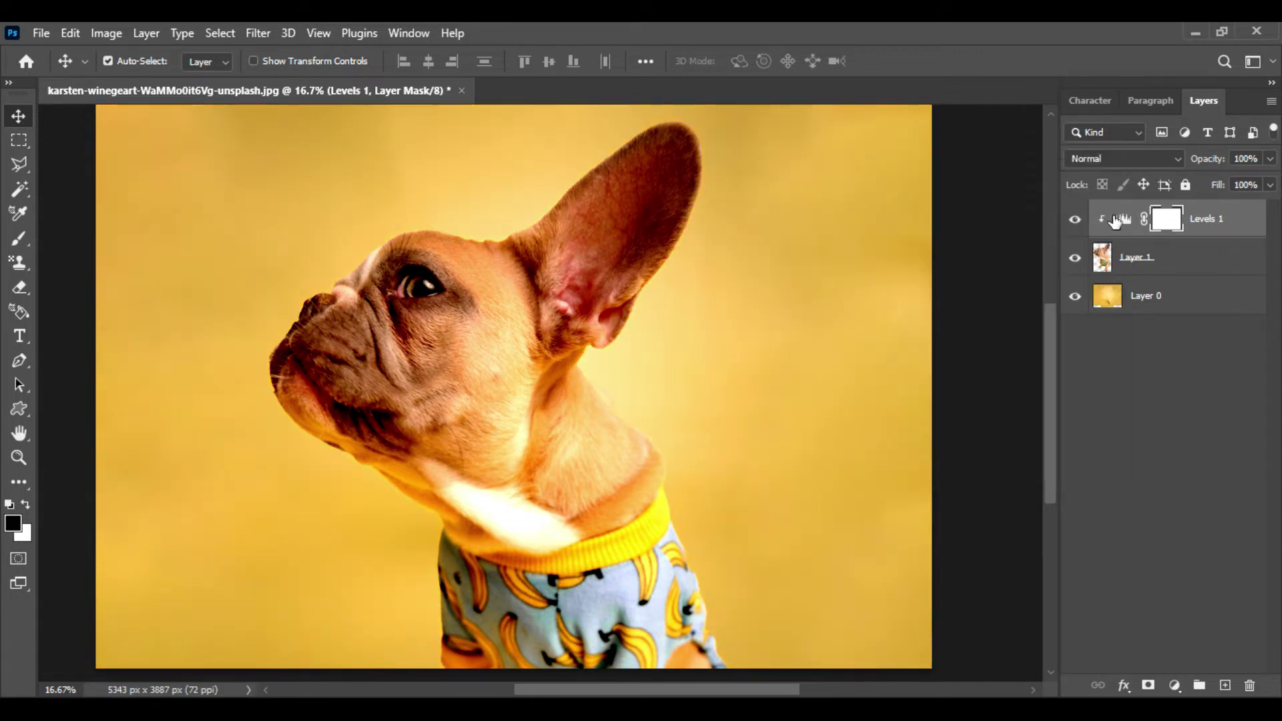
{"action": "left_click", "coordinate": [1219, 254], "text": "shift"}
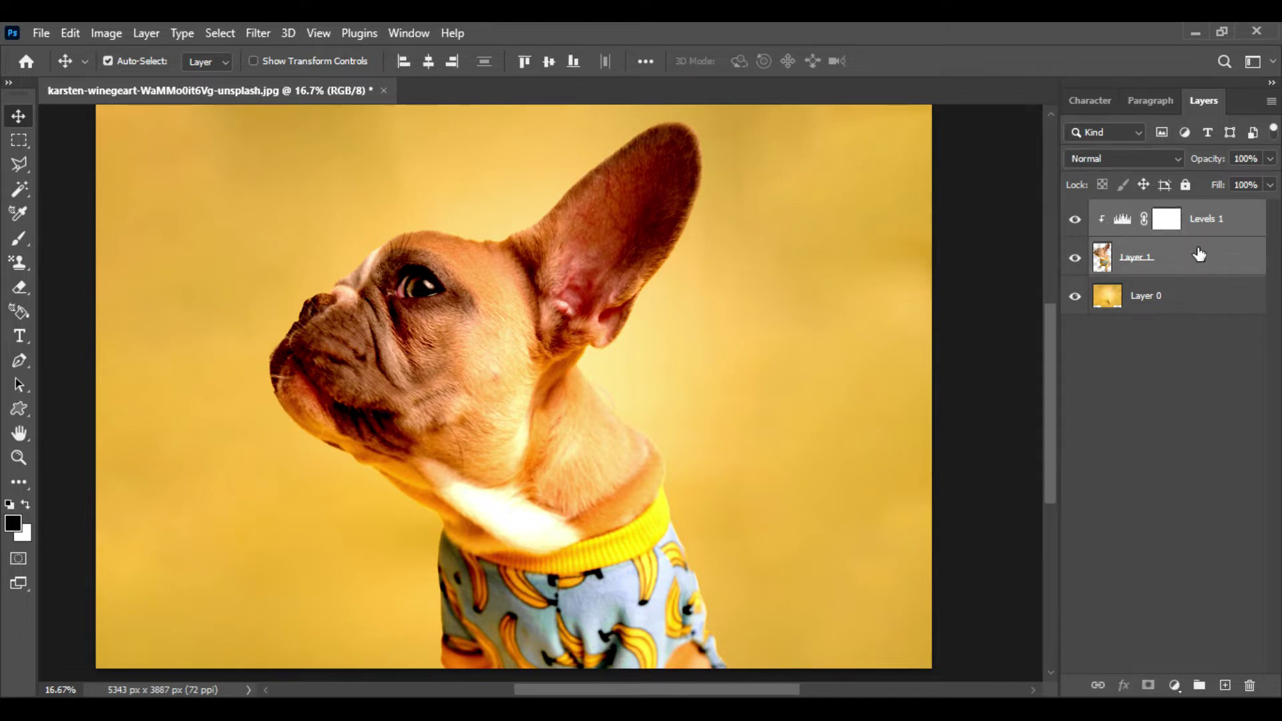
{"action": "right_click", "coordinate": [1199, 254]}
{"action": "left_click", "coordinate": [1055, 603]}
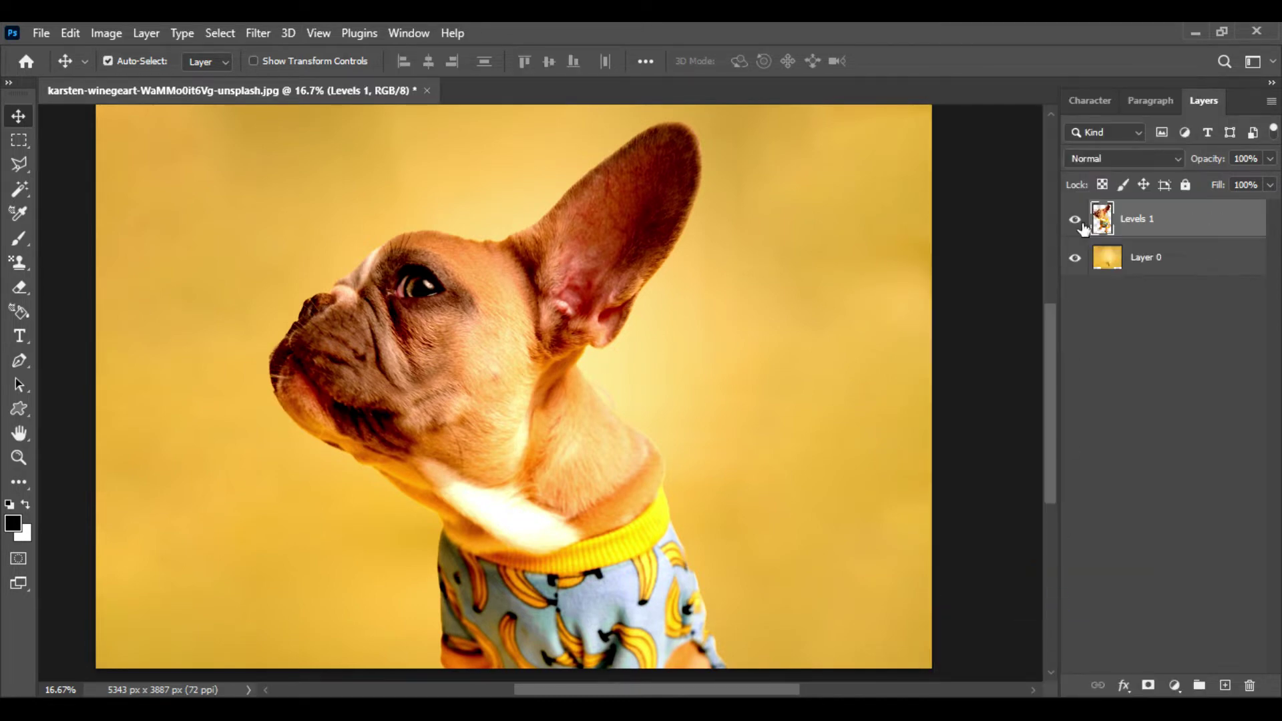
Sharpen the merged dog layer with Sharpen More and with Smart Sharpen at amount 438%, radius 6.0 px, reduce noise 9%, removing Lens Blur.
{"action": "left_click", "coordinate": [256, 31]}
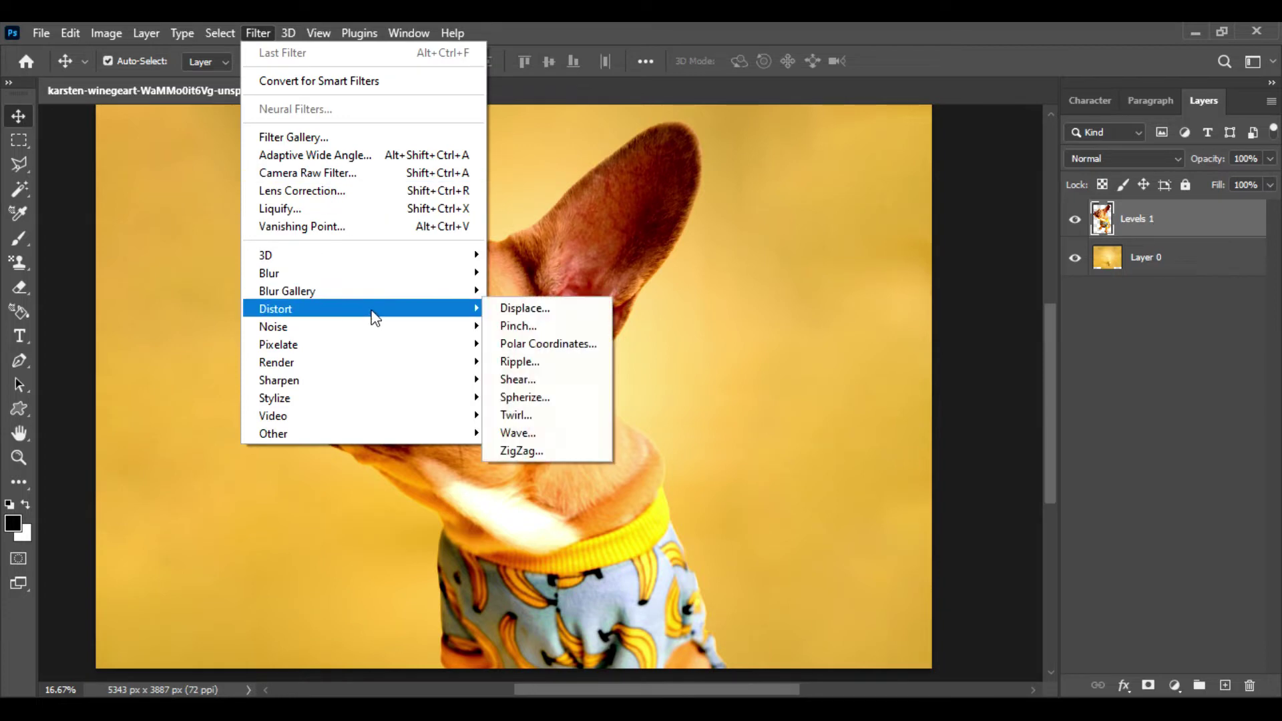
{"action": "mouse_move", "coordinate": [384, 277]}
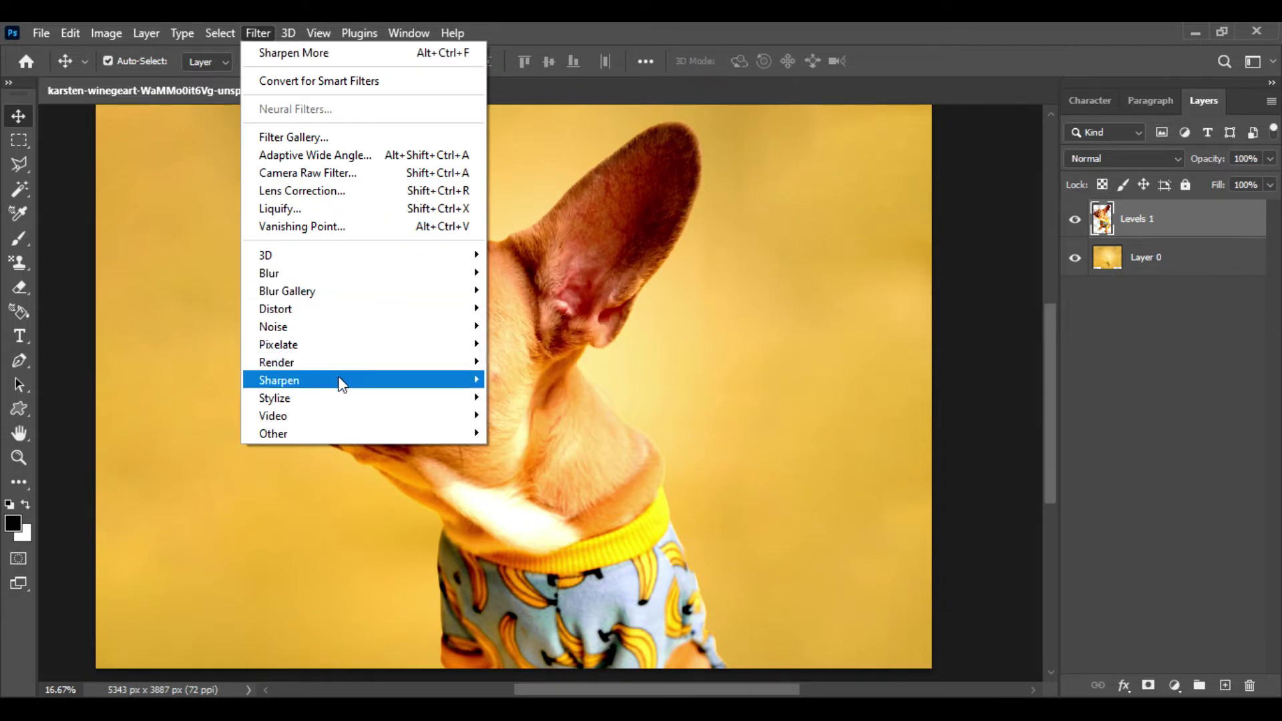
{"action": "mouse_move", "coordinate": [338, 380]}
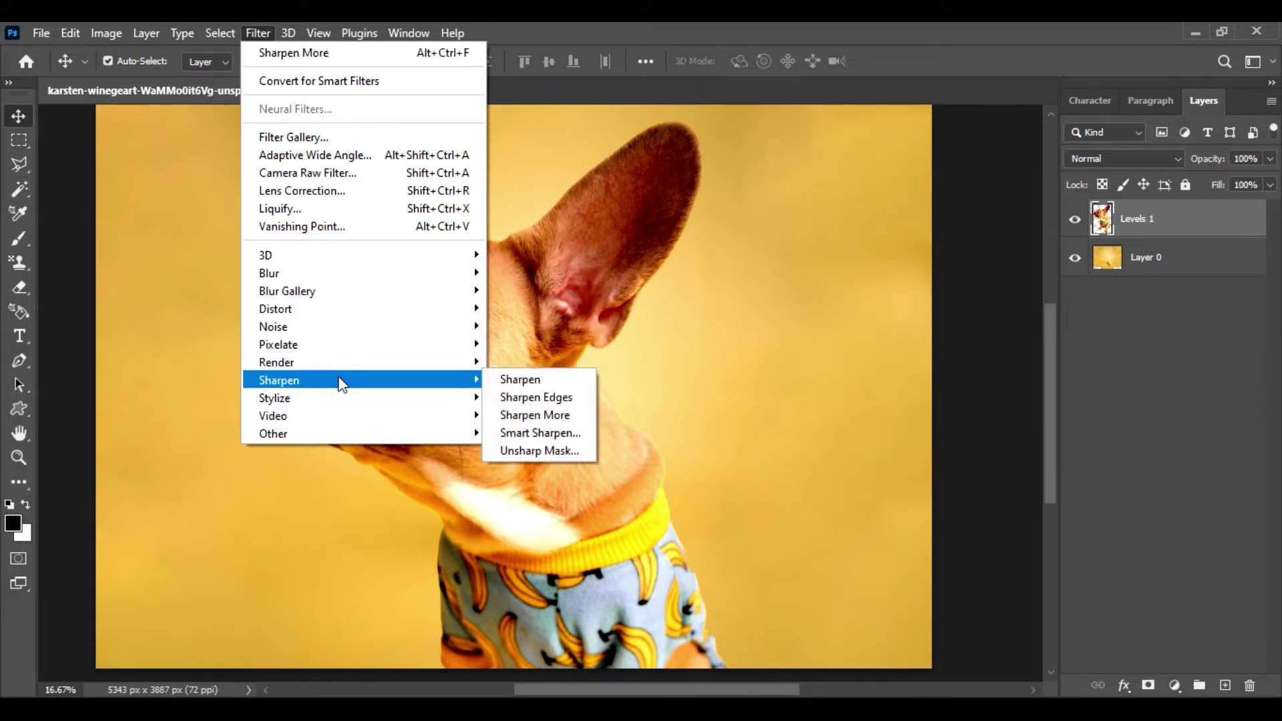
{"action": "left_click", "coordinate": [546, 434]}
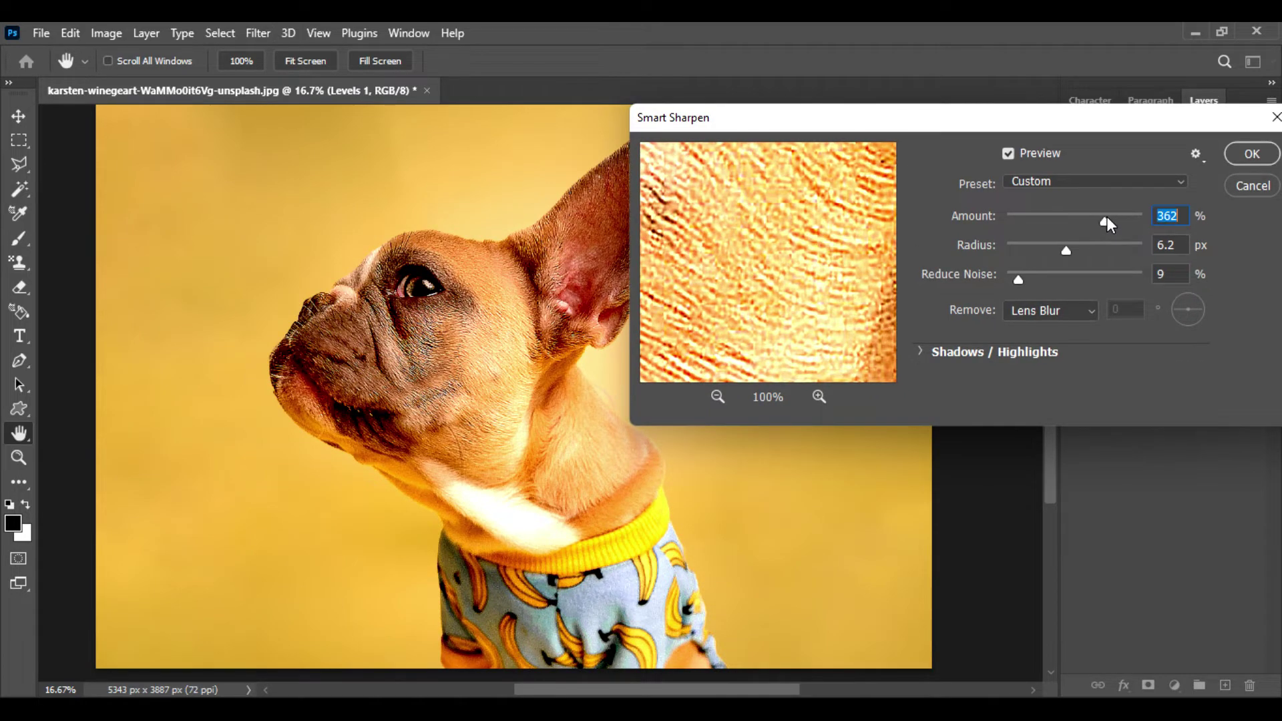
{"action": "key", "text": "ctrl+plus"}
{"action": "key", "text": "ctrl+plus"}
{"action": "mouse_move", "coordinate": [1106, 219]}
{"action": "left_mouse_down"}
{"action": "mouse_move", "coordinate": [1089, 217]}
{"action": "mouse_move", "coordinate": [1126, 223]}
{"action": "left_mouse_up"}
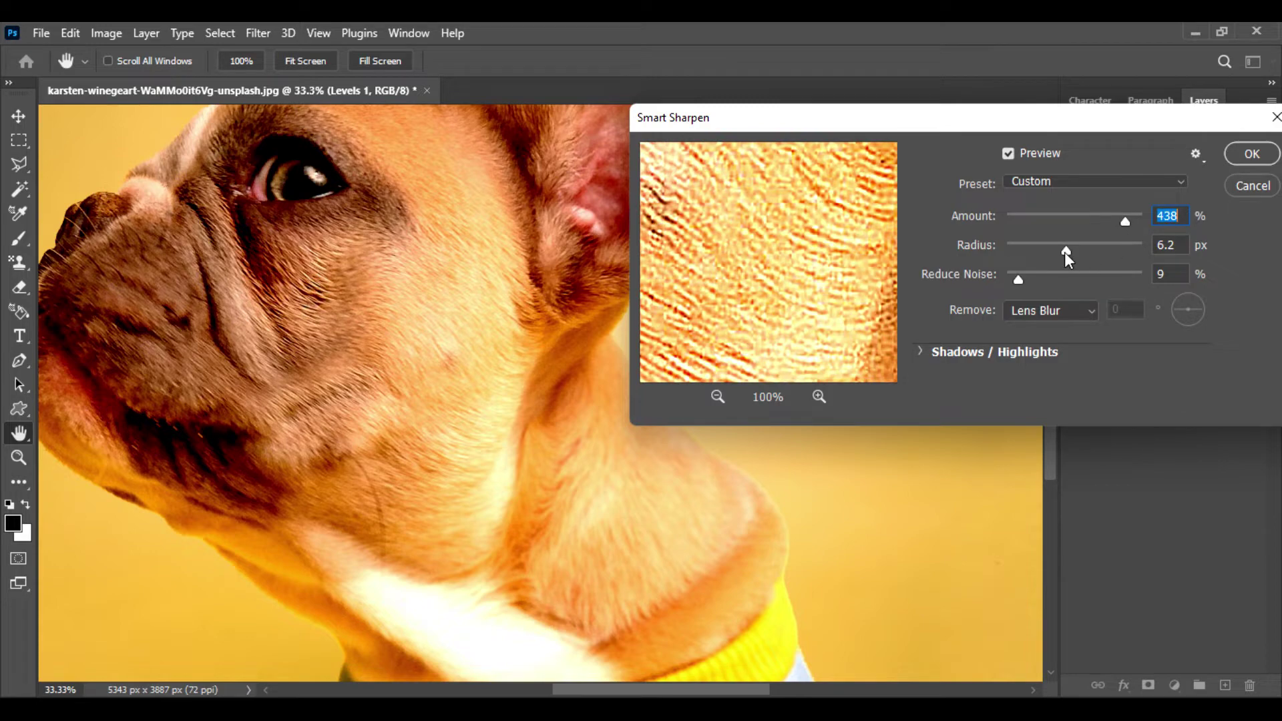
{"action": "left_click_drag", "start_coordinate": [1066, 252], "coordinate": [1062, 251]}
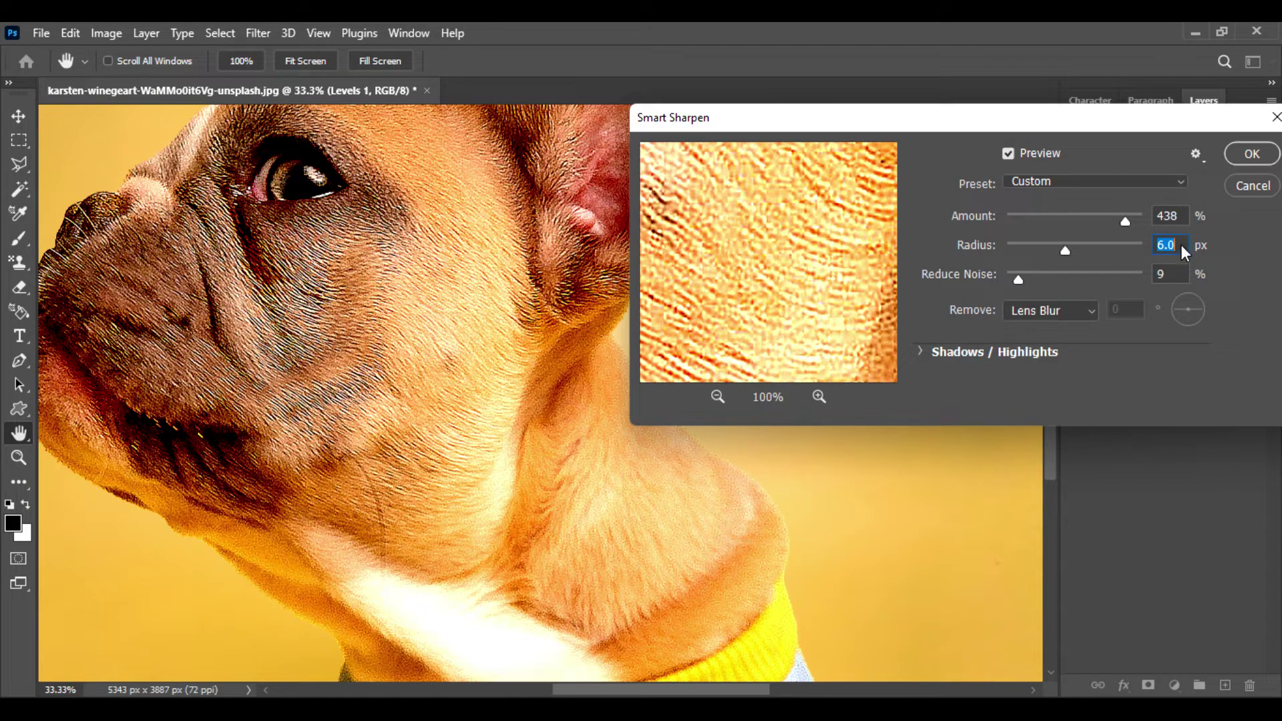
{"action": "left_click", "coordinate": [1235, 153]}
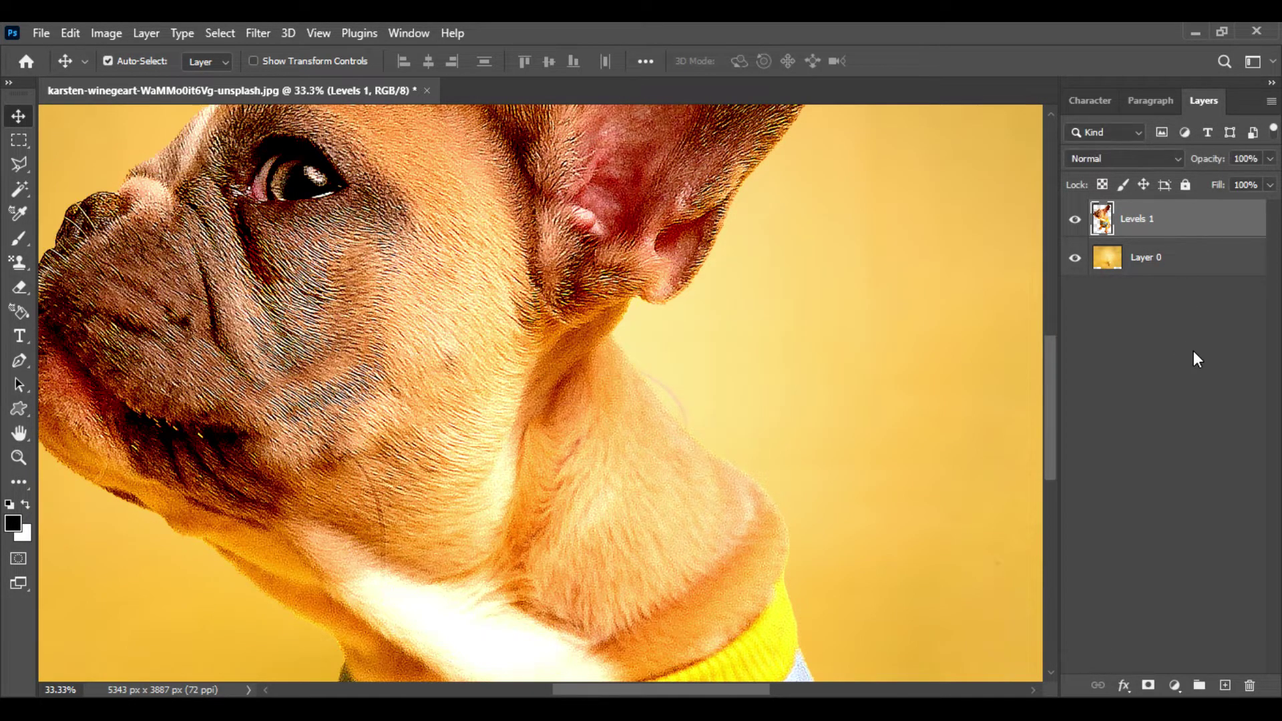
Pick the Smudge Tool and load the Hair 3 brush from the hair_brush_set_by_para_vine set.
{"action": "key", "text": "ctrl+0"}
{"action": "key", "text": "ctrl+plus"}
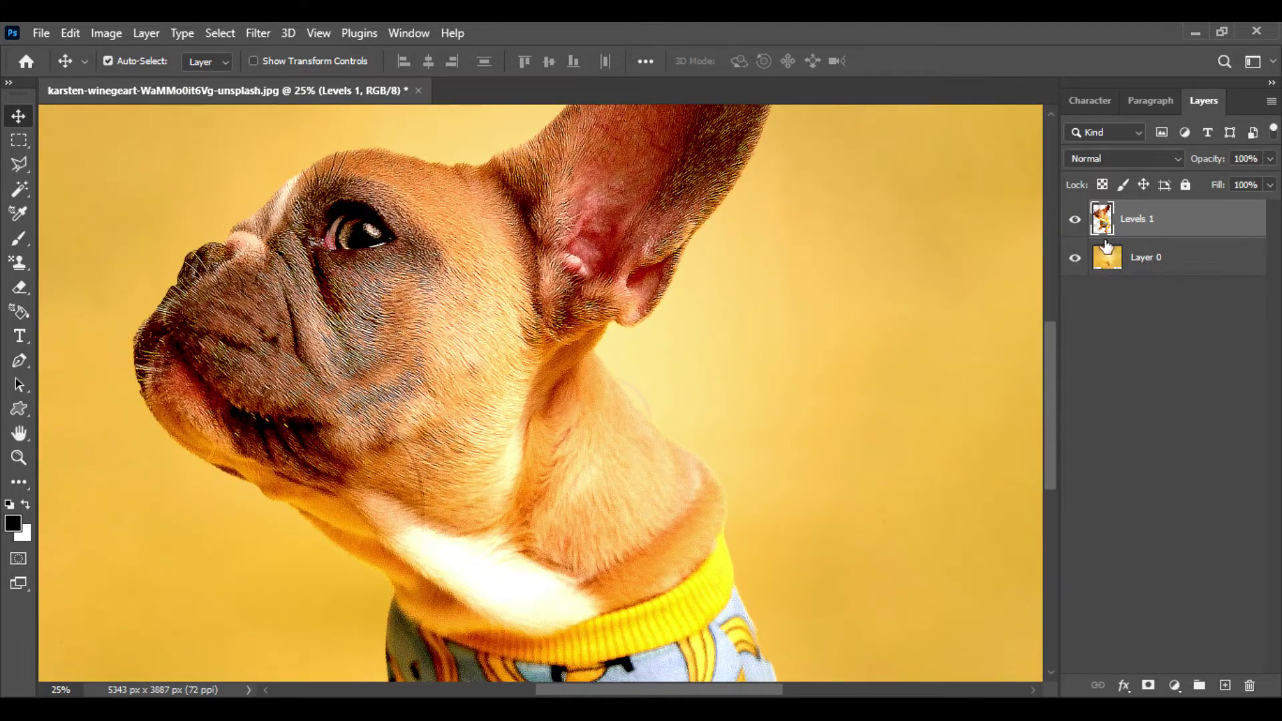
{"action": "key", "text": "i"}
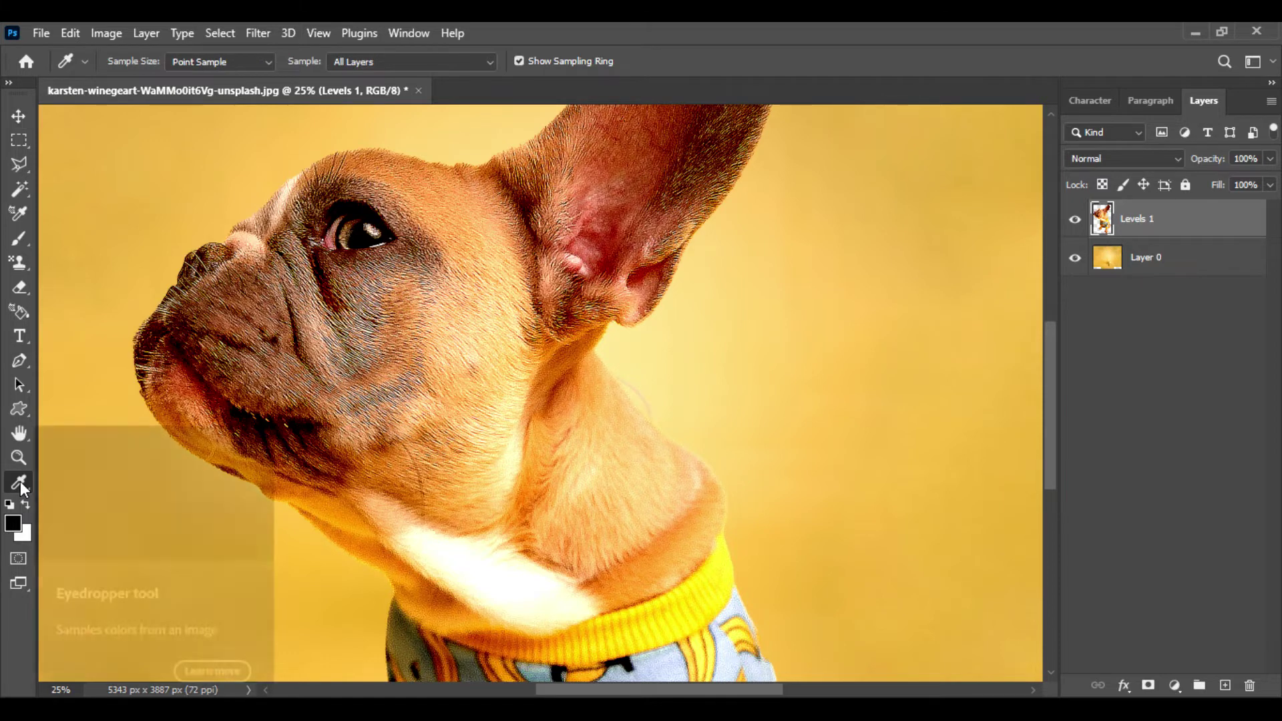
{"action": "left_click", "coordinate": [25, 485]}
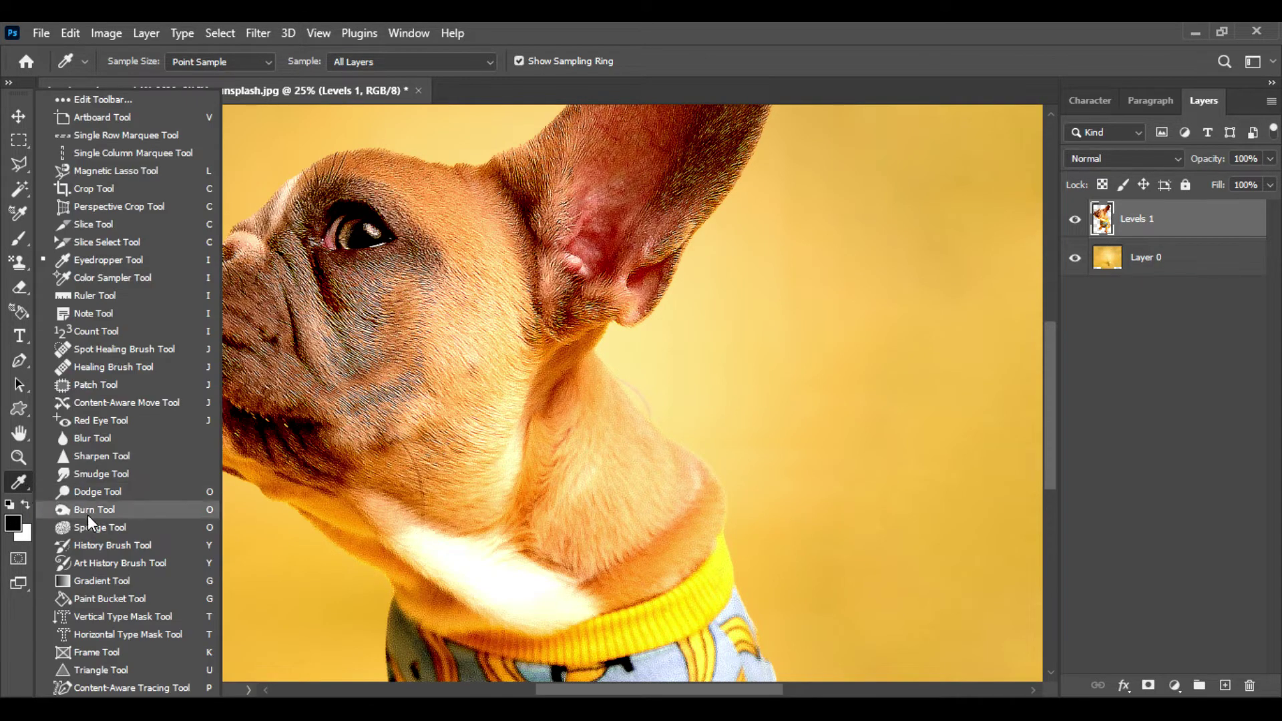
{"action": "left_click", "coordinate": [138, 474]}
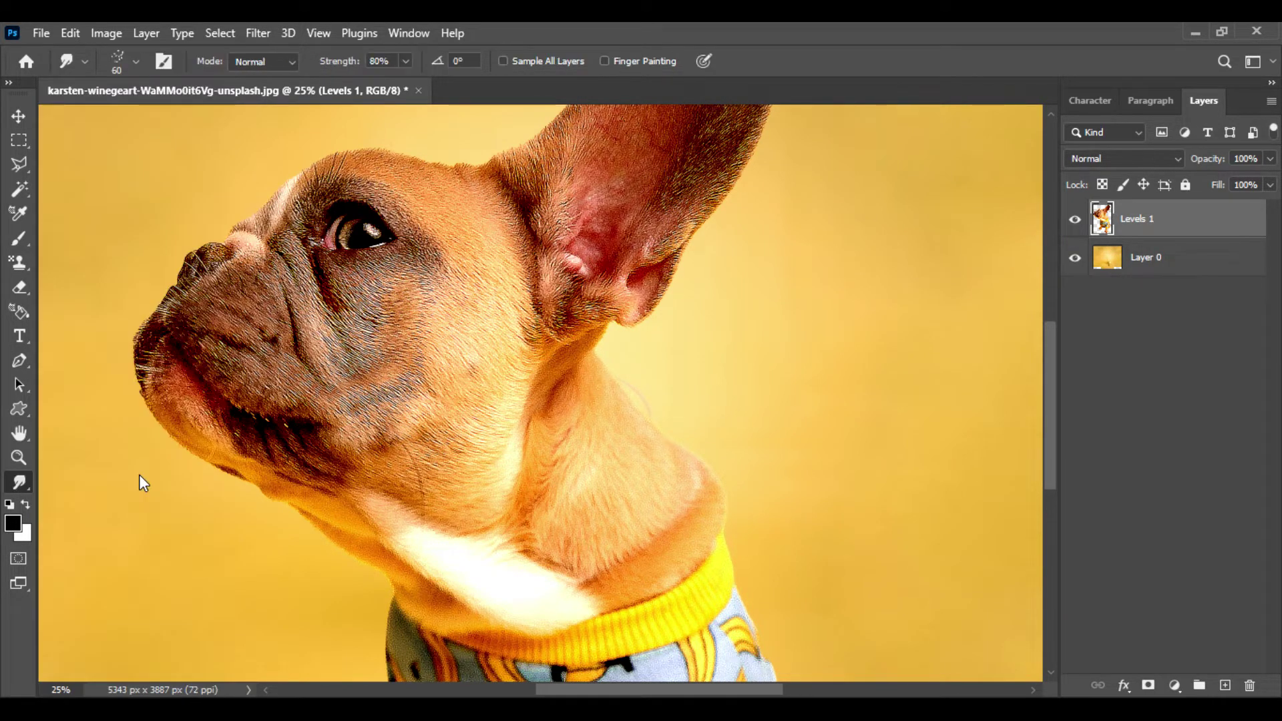
{"action": "left_click", "coordinate": [135, 69]}
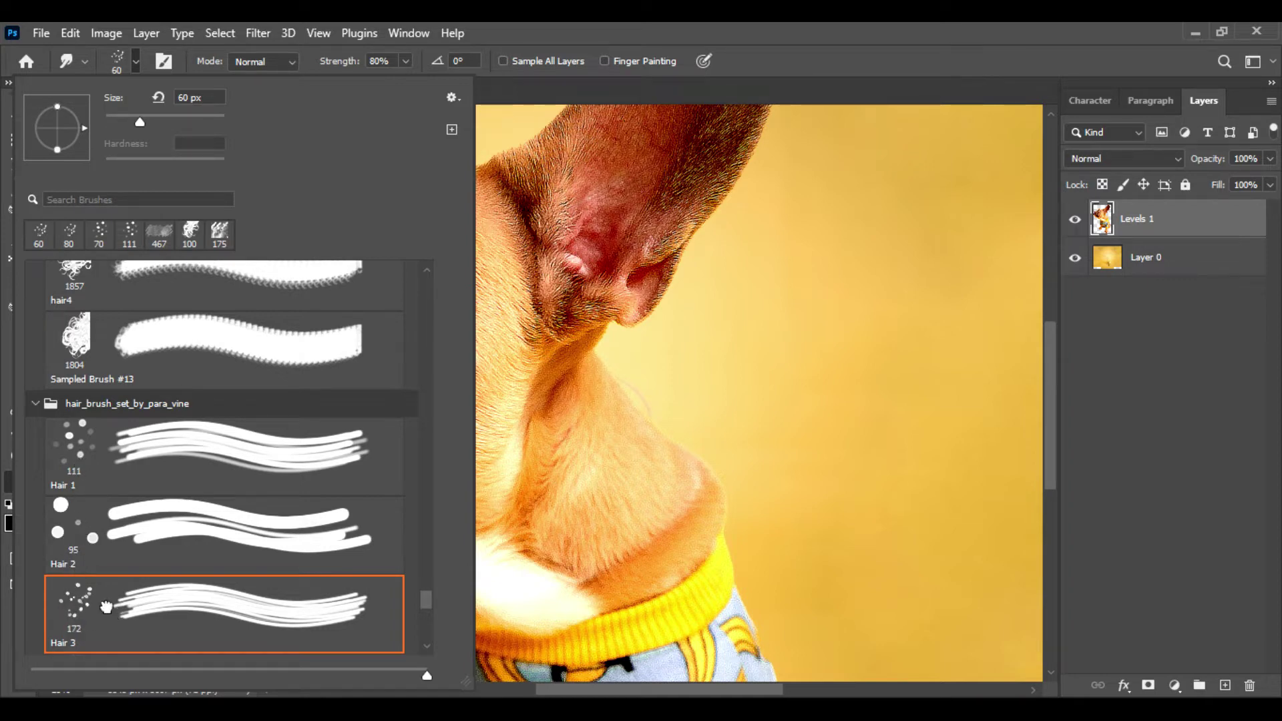
{"action": "double_click", "coordinate": [106, 606]}
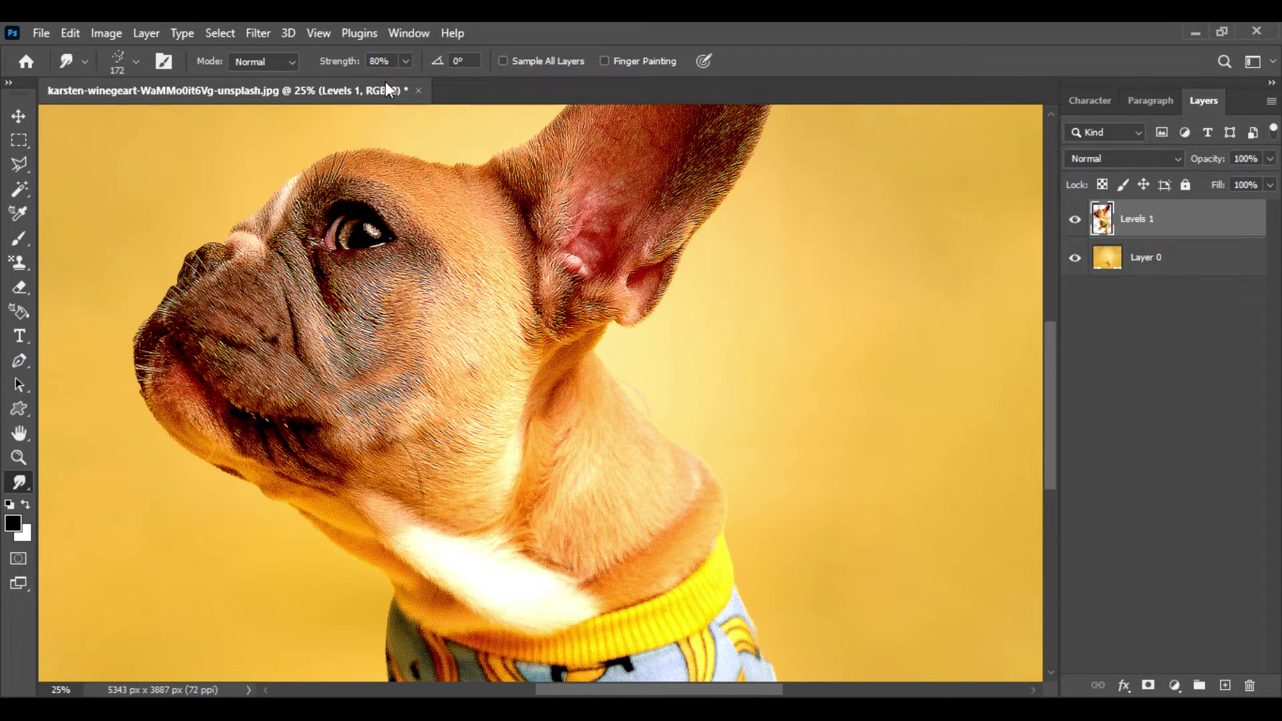
Smudge the short fur outward all around the dog's eye with the brush at 90 px.
{"action": "key", "text": "ctrl+plus"}
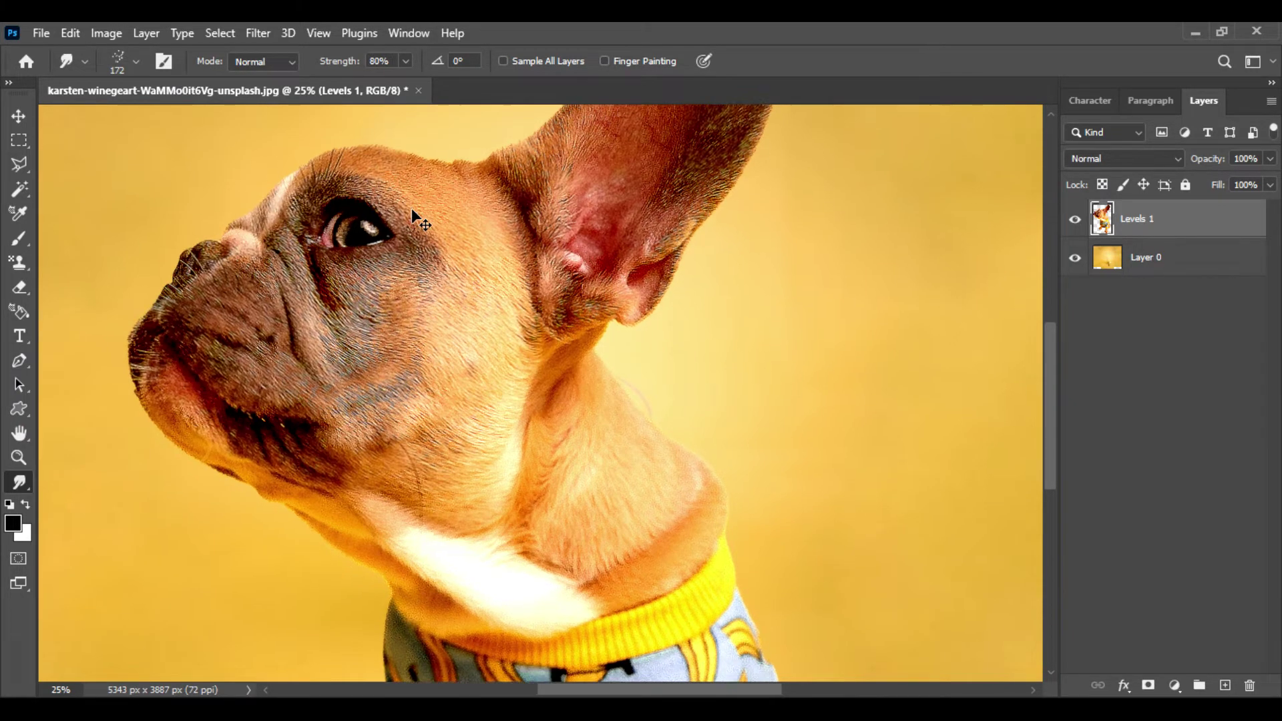
{"action": "left_click_drag", "start_coordinate": [358, 188], "coordinate": [479, 331]}
{"action": "key", "text": "ctrl+plus"}
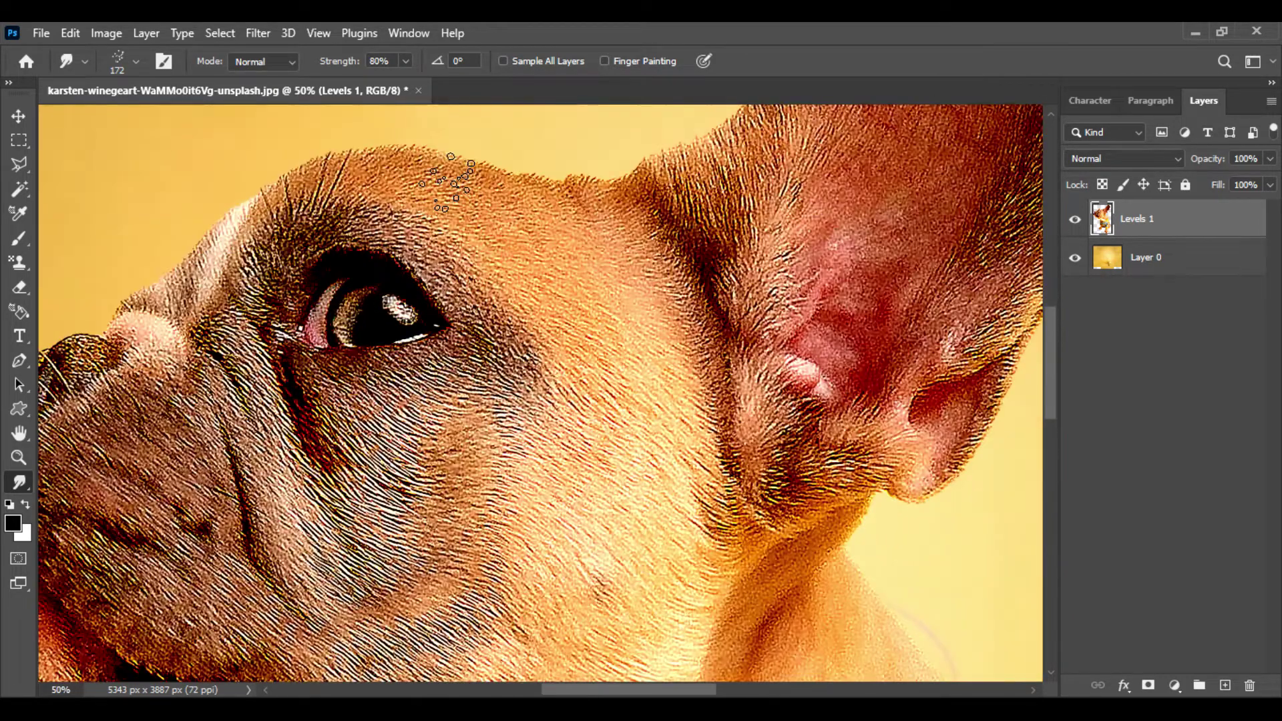
{"action": "mouse_move", "coordinate": [332, 210]}
{"action": "left_mouse_down"}
{"action": "mouse_move", "coordinate": [408, 237]}
{"action": "mouse_move", "coordinate": [514, 346]}
{"action": "left_mouse_up"}
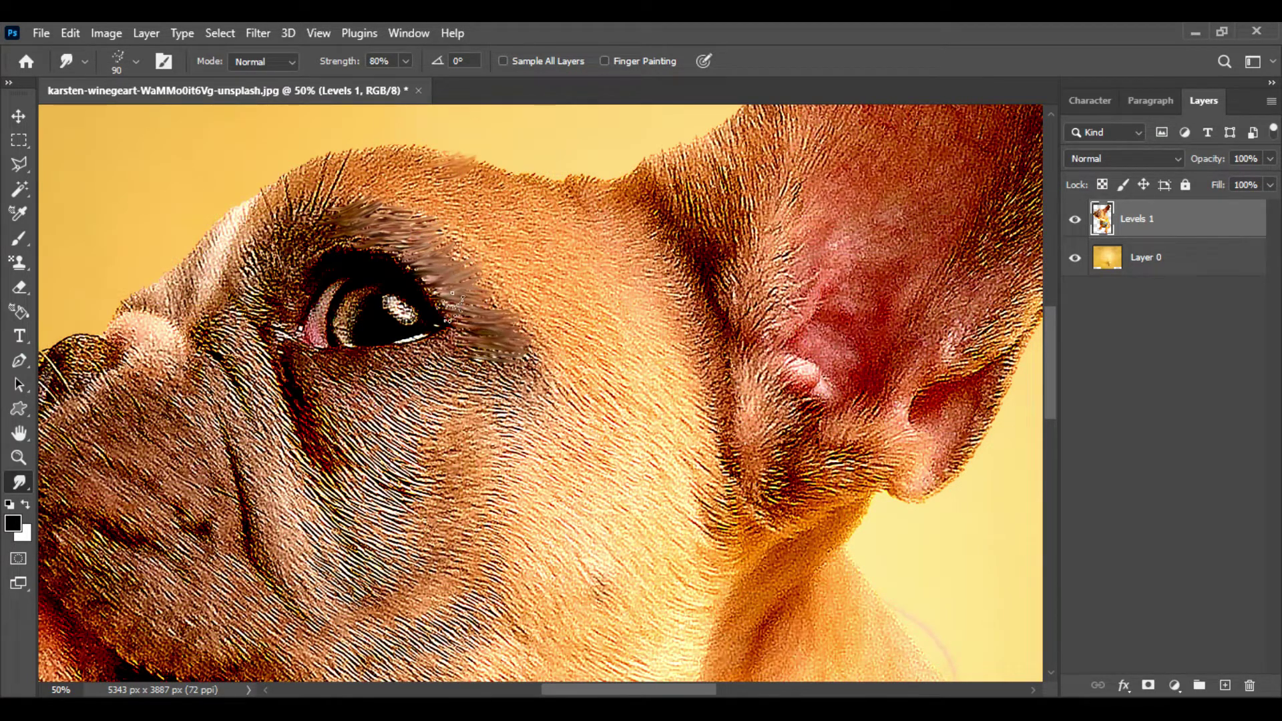
{"action": "left_click_drag", "start_coordinate": [457, 297], "coordinate": [471, 332]}
{"action": "mouse_move", "coordinate": [329, 249]}
{"action": "left_mouse_down"}
{"action": "mouse_move", "coordinate": [312, 227]}
{"action": "mouse_move", "coordinate": [413, 262]}
{"action": "mouse_move", "coordinate": [456, 297]}
{"action": "left_mouse_up"}
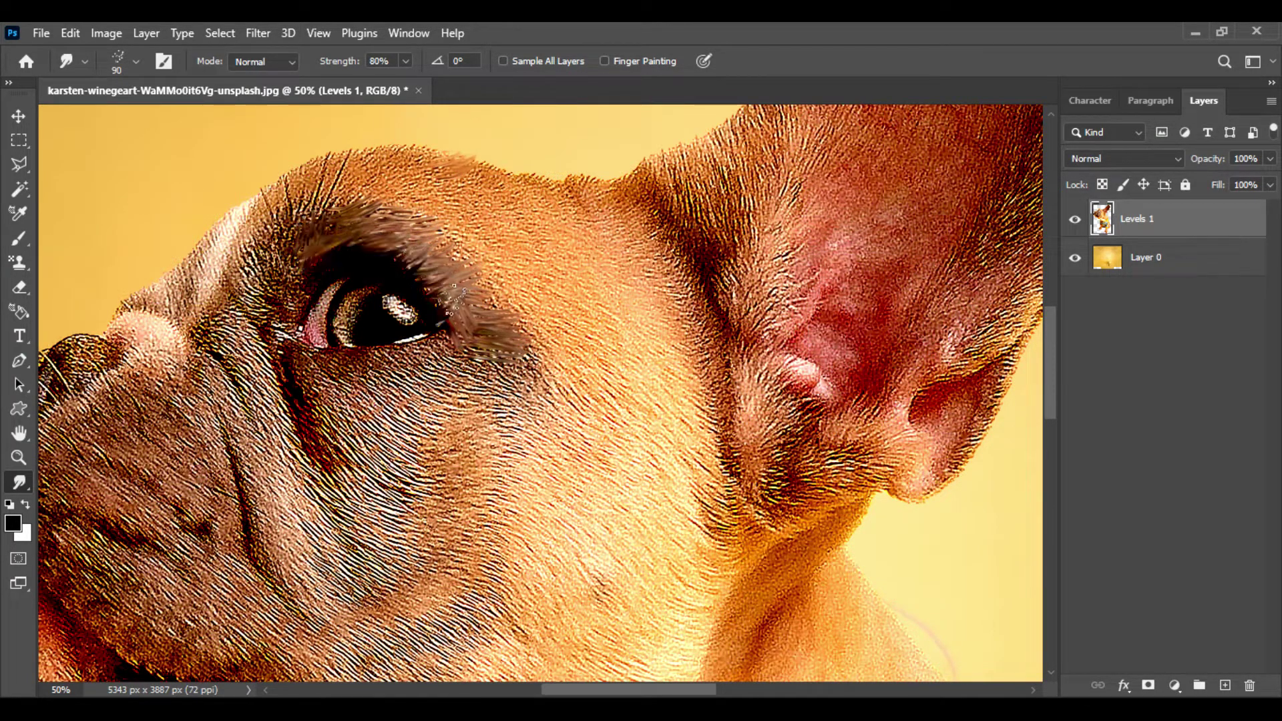
{"action": "mouse_move", "coordinate": [305, 293]}
{"action": "left_mouse_down"}
{"action": "mouse_move", "coordinate": [291, 233]}
{"action": "mouse_move", "coordinate": [257, 251]}
{"action": "left_mouse_up"}
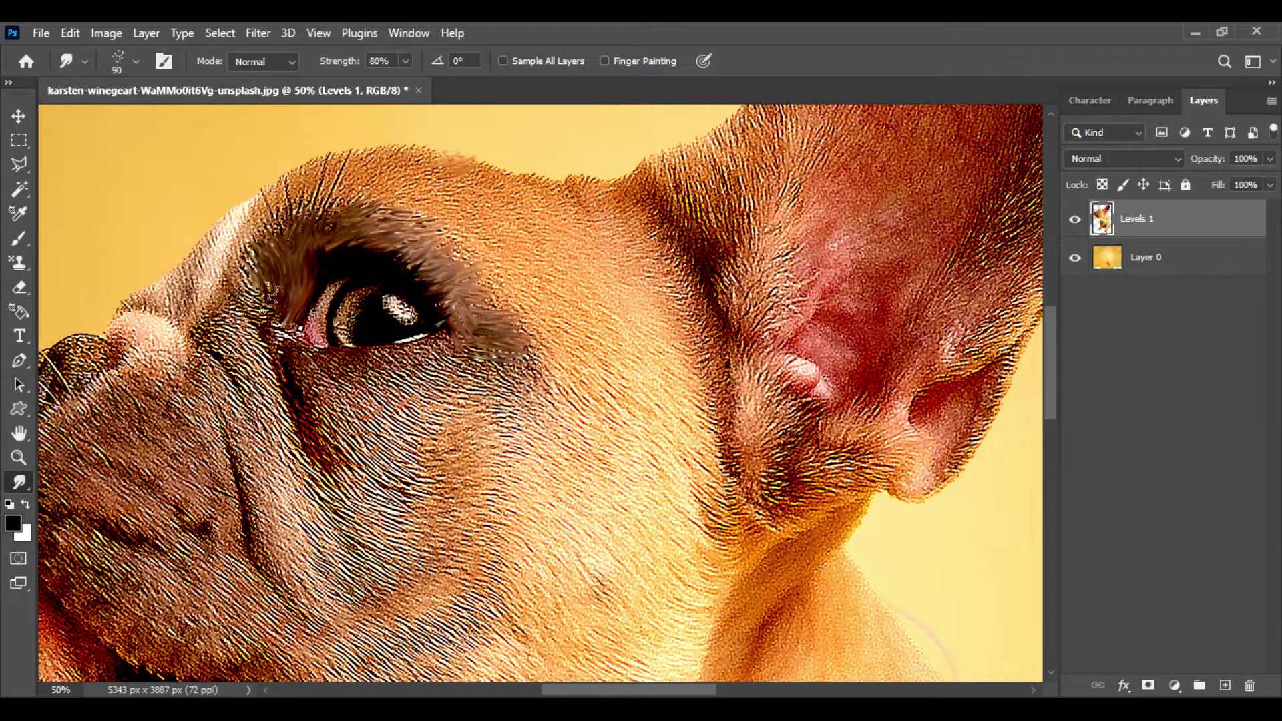
{"action": "left_click_drag", "start_coordinate": [271, 307], "coordinate": [250, 281]}
{"action": "mouse_move", "coordinate": [298, 343]}
{"action": "left_mouse_down"}
{"action": "mouse_move", "coordinate": [272, 327]}
{"action": "mouse_move", "coordinate": [374, 363]}
{"action": "mouse_move", "coordinate": [470, 337]}
{"action": "left_mouse_up"}
Set the brush to 150 px and smudge the forehead fur from the eye back toward the ear, pulling hairs past the head's edge.
{"action": "key", "text": "bracketleft"}
{"action": "key", "text": "bracketleft"}
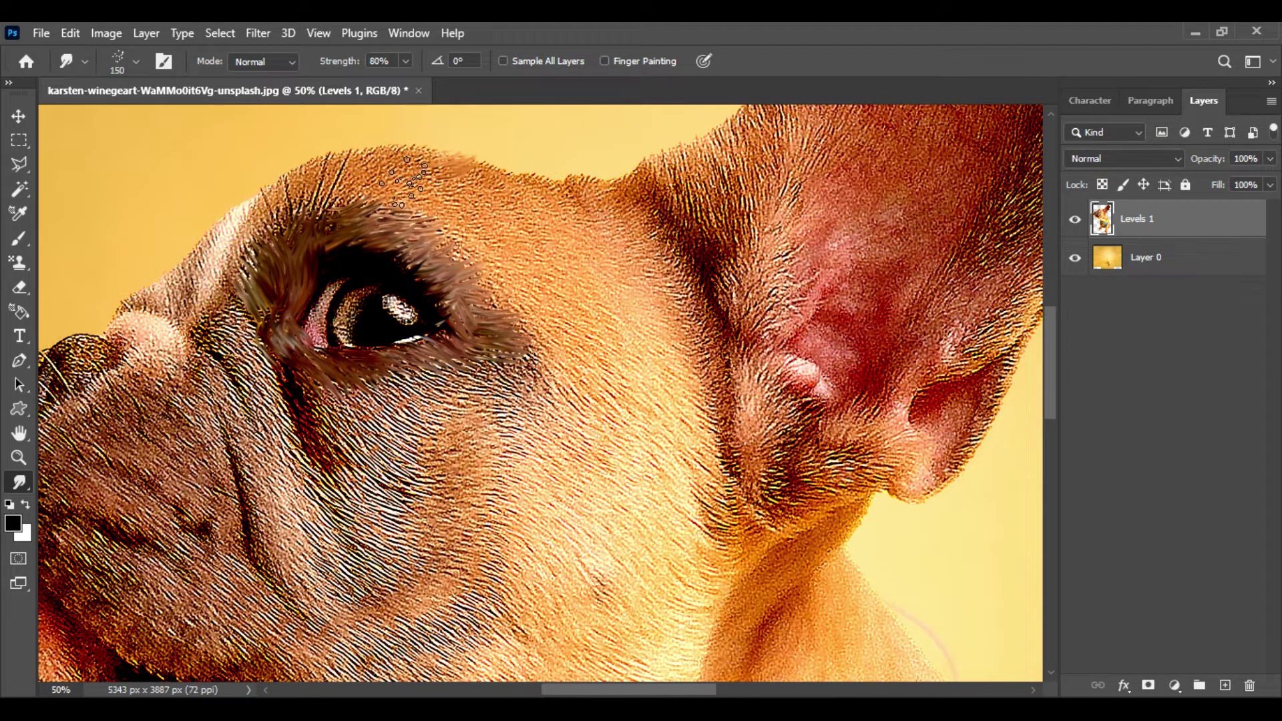
{"action": "mouse_move", "coordinate": [347, 197]}
{"action": "left_mouse_down"}
{"action": "mouse_move", "coordinate": [364, 161]}
{"action": "mouse_move", "coordinate": [394, 157]}
{"action": "left_mouse_up"}
{"action": "mouse_move", "coordinate": [404, 190]}
{"action": "left_mouse_down"}
{"action": "mouse_move", "coordinate": [424, 160]}
{"action": "mouse_move", "coordinate": [394, 143]}
{"action": "mouse_move", "coordinate": [481, 167]}
{"action": "left_mouse_up"}
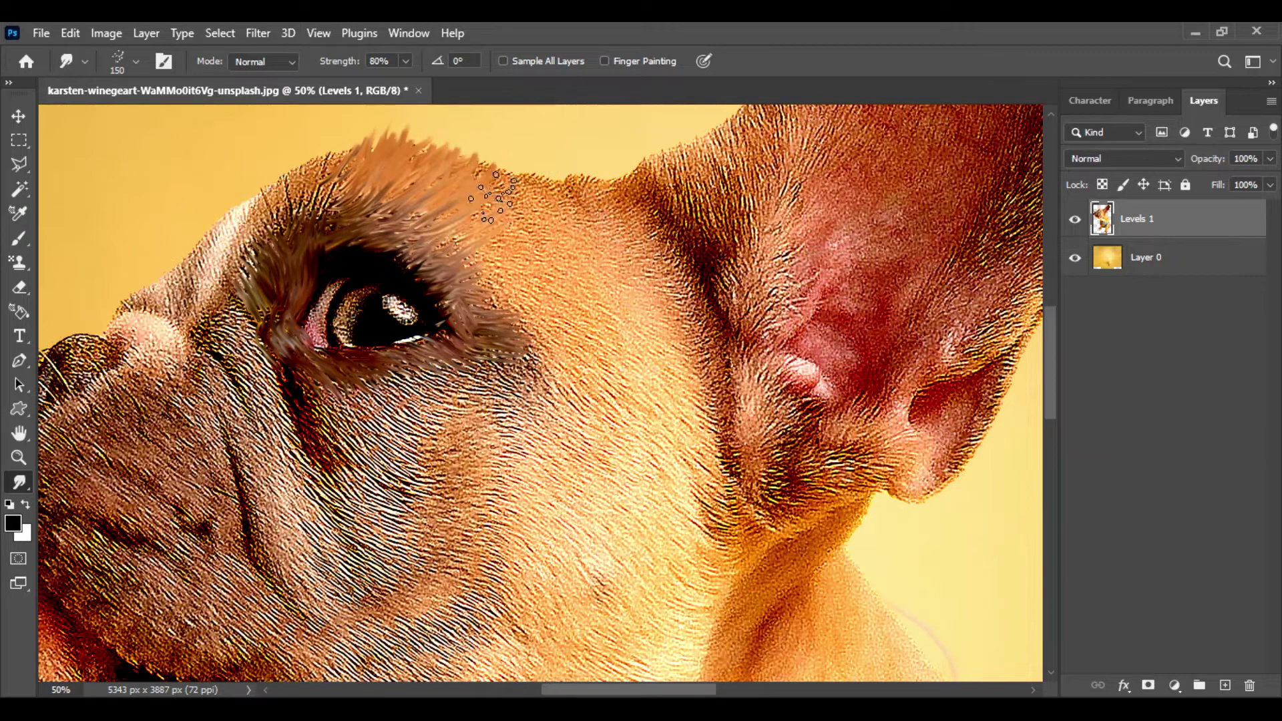
{"action": "left_click_drag", "start_coordinate": [461, 227], "coordinate": [510, 170]}
{"action": "left_click_drag", "start_coordinate": [401, 194], "coordinate": [444, 143]}
{"action": "left_click_drag", "start_coordinate": [481, 184], "coordinate": [546, 182]}
{"action": "left_click_drag", "start_coordinate": [477, 251], "coordinate": [544, 211]}
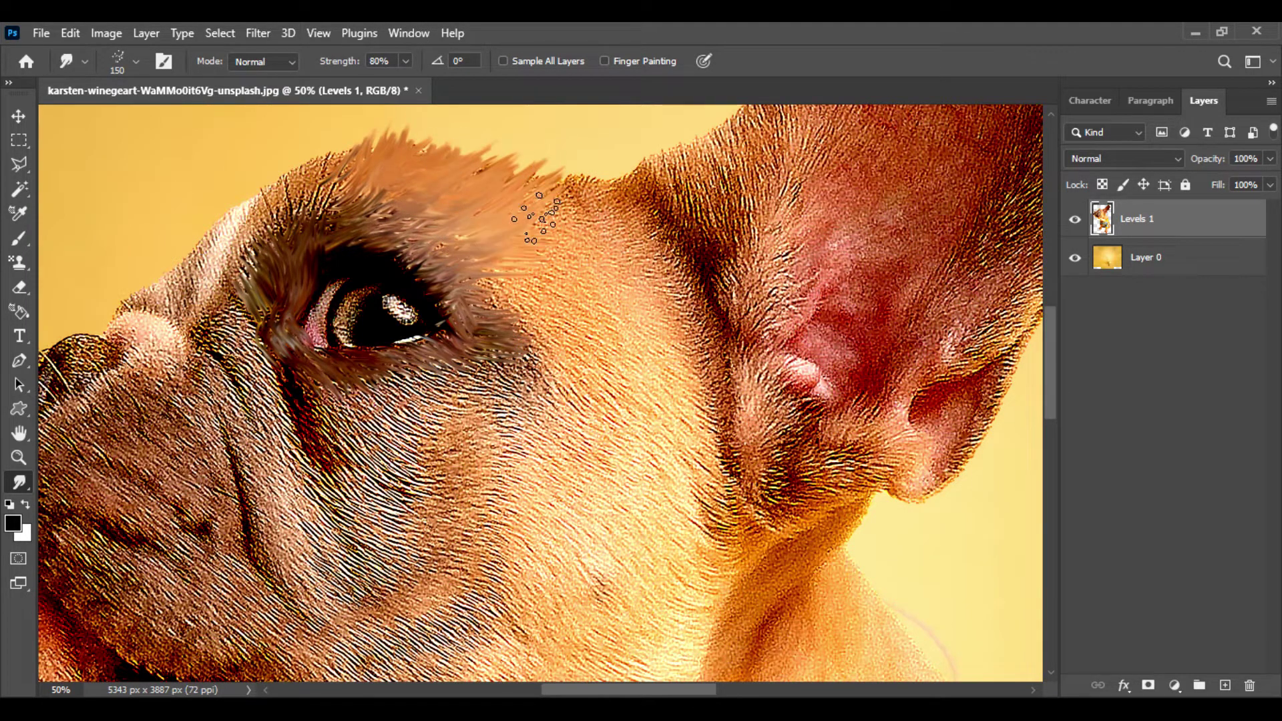
{"action": "left_click_drag", "start_coordinate": [490, 278], "coordinate": [557, 244]}
{"action": "left_click_drag", "start_coordinate": [490, 304], "coordinate": [557, 280]}
{"action": "left_click_drag", "start_coordinate": [497, 327], "coordinate": [553, 297]}
{"action": "left_click_drag", "start_coordinate": [557, 214], "coordinate": [587, 175]}
Smudge upward hair tufts over the brow and the front of the forehead, refining the head's outline with an 80 px brush.
{"action": "mouse_move", "coordinate": [321, 204]}
{"action": "left_mouse_down"}
{"action": "mouse_move", "coordinate": [342, 157]}
{"action": "mouse_move", "coordinate": [308, 164]}
{"action": "left_mouse_up"}
{"action": "left_click_drag", "start_coordinate": [270, 224], "coordinate": [286, 180]}
{"action": "mouse_move", "coordinate": [381, 206]}
{"action": "left_mouse_down"}
{"action": "mouse_move", "coordinate": [398, 199]}
{"action": "mouse_move", "coordinate": [364, 175]}
{"action": "left_mouse_up"}
{"action": "left_click_drag", "start_coordinate": [327, 237], "coordinate": [337, 170]}
{"action": "left_click_drag", "start_coordinate": [289, 234], "coordinate": [300, 200]}
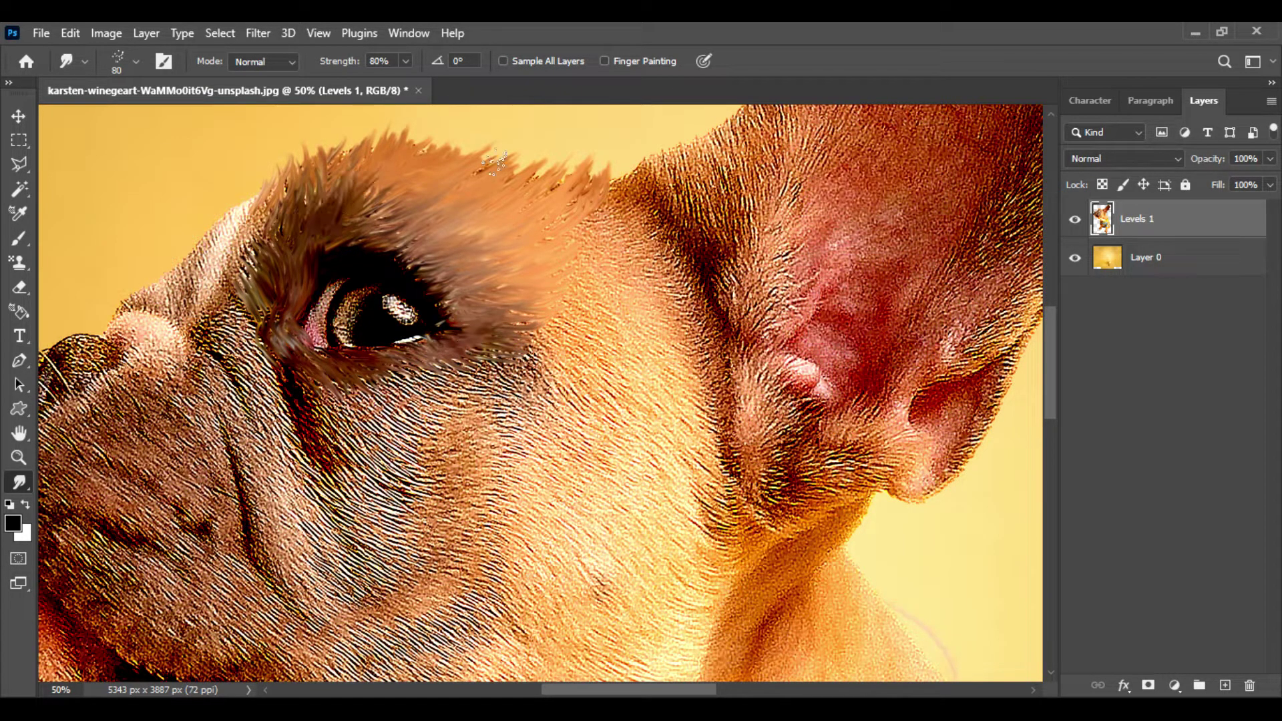
{"action": "left_click_drag", "start_coordinate": [488, 182], "coordinate": [501, 147]}
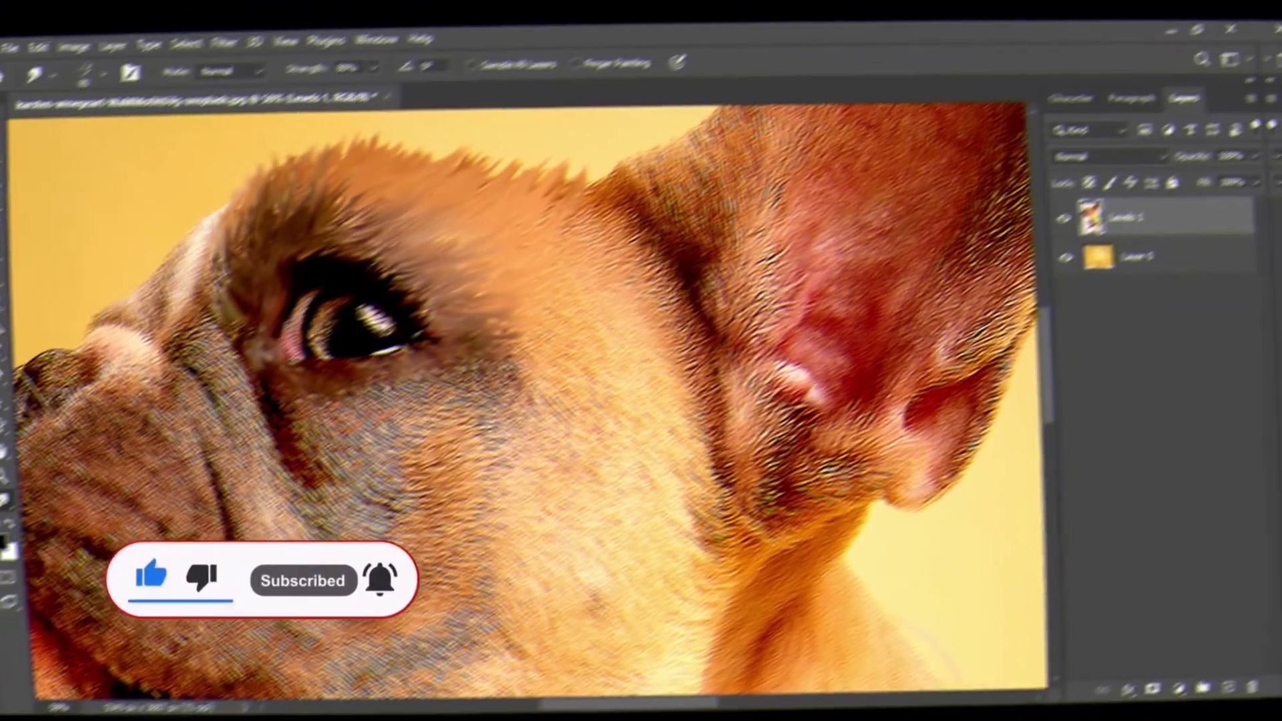
Smudge the fur on the nose bridge and at the inner corner of the eye with the 80 px brush.
{"action": "scroll", "coordinate": [321, 311], "scroll_direction": "up", "scroll_amount": 2}
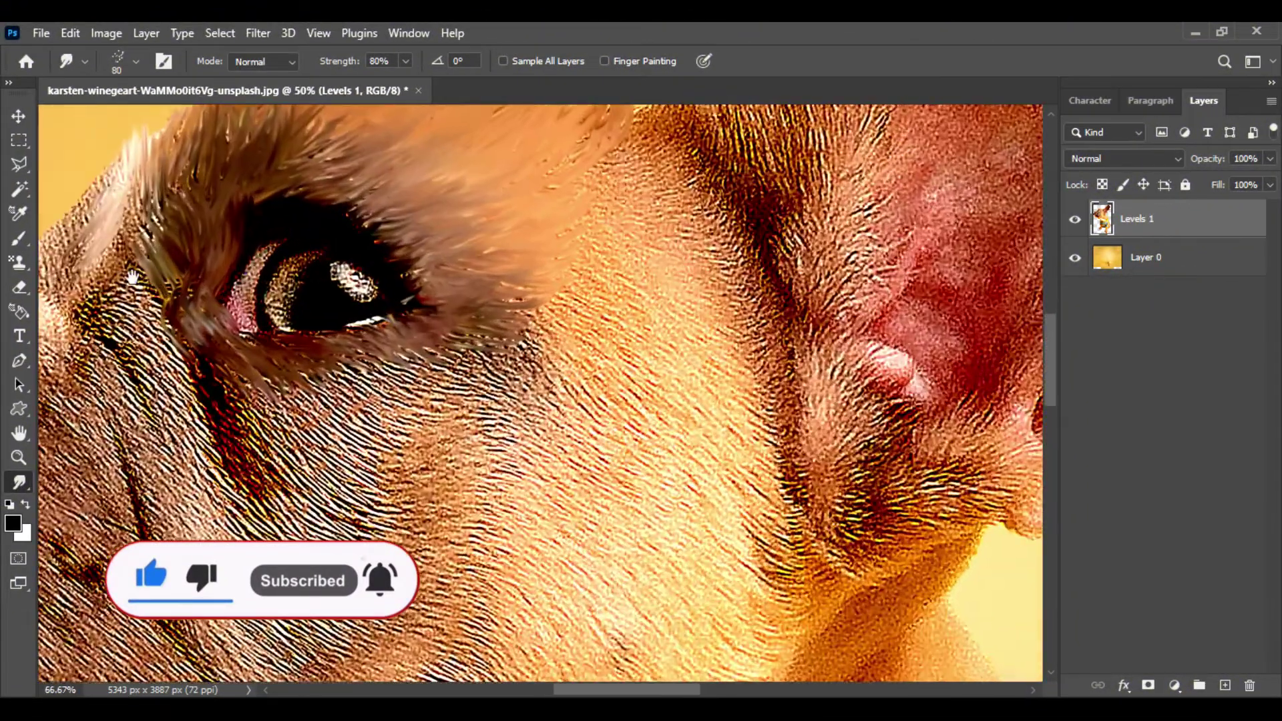
{"action": "left_click_drag", "start_coordinate": [449, 269], "coordinate": [453, 295]}
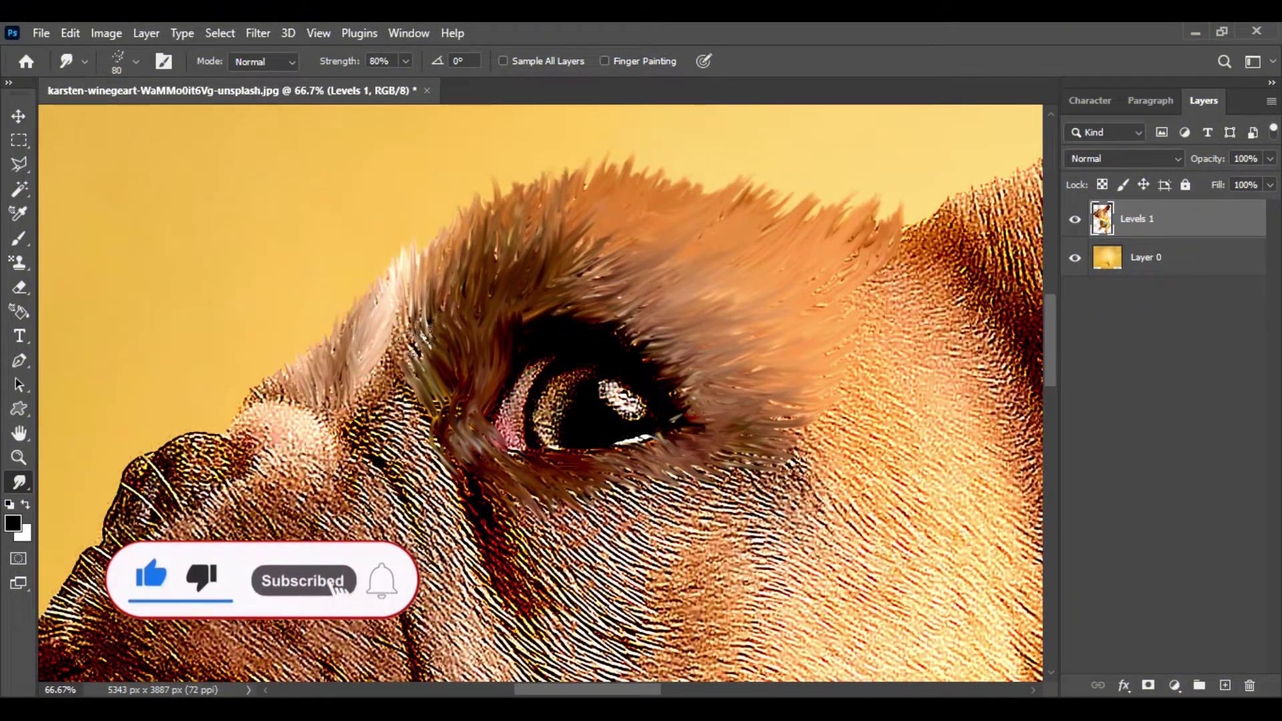
{"action": "left_click_drag", "start_coordinate": [417, 357], "coordinate": [406, 324]}
{"action": "left_click_drag", "start_coordinate": [381, 394], "coordinate": [368, 364]}
{"action": "left_click_drag", "start_coordinate": [340, 407], "coordinate": [321, 383]}
{"action": "left_click_drag", "start_coordinate": [284, 391], "coordinate": [272, 374]}
{"action": "left_click_drag", "start_coordinate": [399, 422], "coordinate": [379, 440]}
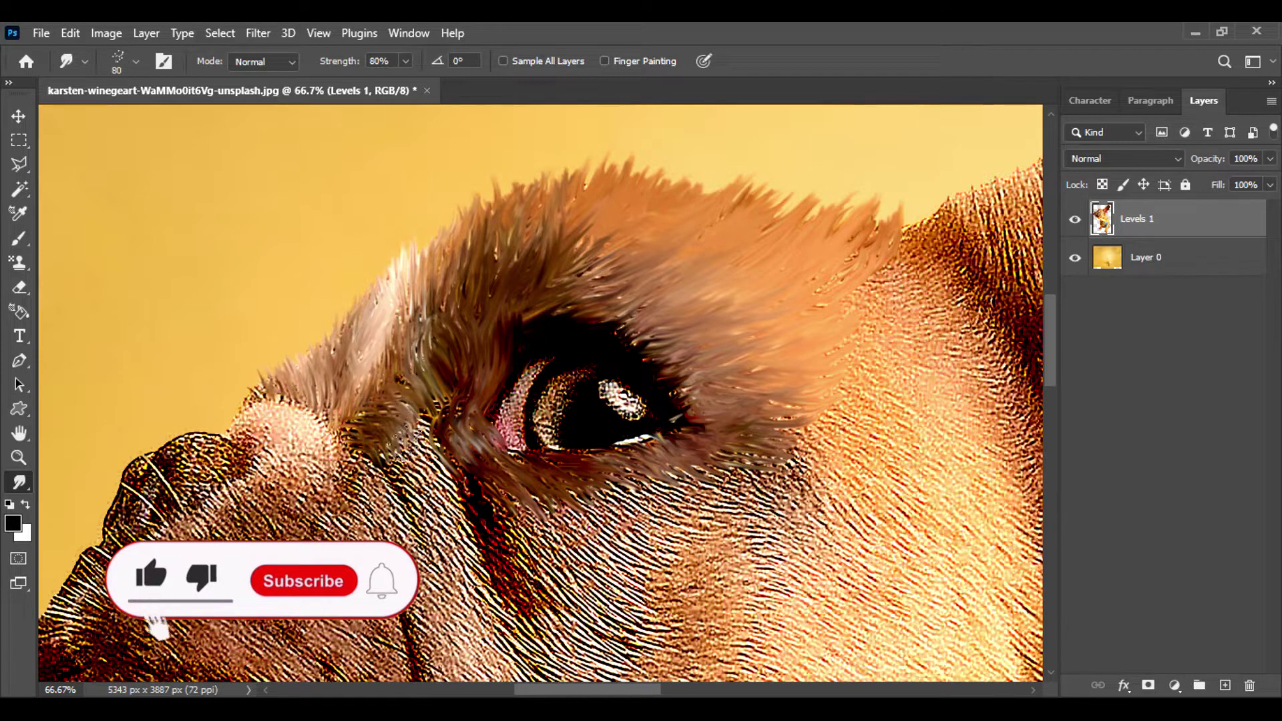
{"action": "scroll", "coordinate": [394, 401], "scroll_direction": "down", "scroll_amount": 3}
{"action": "mouse_move", "coordinate": [441, 330]}
{"action": "left_mouse_down"}
{"action": "mouse_move", "coordinate": [436, 295]}
{"action": "mouse_move", "coordinate": [420, 296]}
{"action": "left_mouse_up"}
{"action": "left_click_drag", "start_coordinate": [391, 428], "coordinate": [369, 319]}
Enlarge the brush to 125 px and smudge the dark fur beneath the eye downward and outward.
{"action": "key", "text": "bracketright"}
{"action": "key", "text": "bracketright"}
{"action": "key", "text": "bracketright"}
{"action": "left_click_drag", "start_coordinate": [572, 289], "coordinate": [633, 309]}
{"action": "mouse_move", "coordinate": [623, 281]}
{"action": "left_mouse_down"}
{"action": "mouse_move", "coordinate": [680, 294]}
{"action": "mouse_move", "coordinate": [756, 273]}
{"action": "left_mouse_up"}
{"action": "left_click_drag", "start_coordinate": [548, 310], "coordinate": [597, 349]}
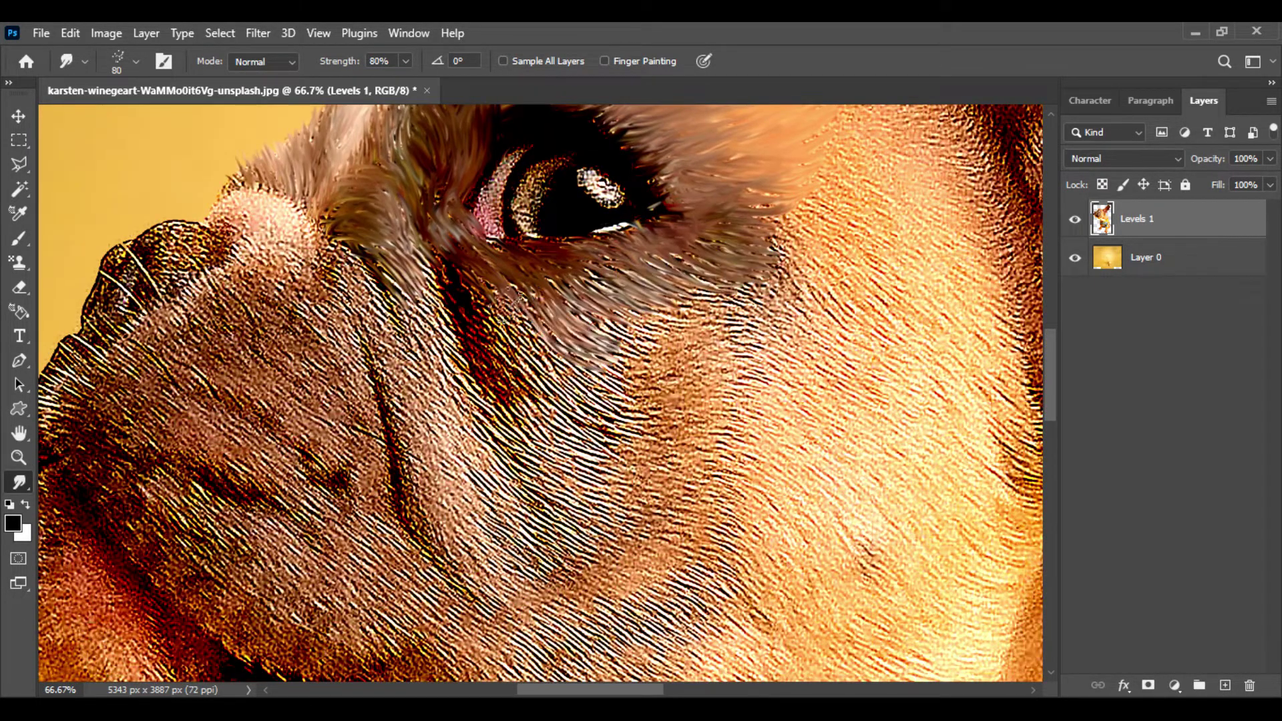
{"action": "mouse_move", "coordinate": [507, 308]}
{"action": "left_mouse_down"}
{"action": "mouse_move", "coordinate": [552, 354]}
{"action": "mouse_move", "coordinate": [542, 360]}
{"action": "left_mouse_up"}
{"action": "left_click_drag", "start_coordinate": [520, 349], "coordinate": [576, 393]}
{"action": "left_click_drag", "start_coordinate": [554, 302], "coordinate": [621, 334]}
{"action": "left_click_drag", "start_coordinate": [621, 290], "coordinate": [694, 313]}
{"action": "left_click_drag", "start_coordinate": [482, 301], "coordinate": [508, 363]}
{"action": "left_click_drag", "start_coordinate": [497, 360], "coordinate": [609, 464]}
{"action": "mouse_move", "coordinate": [584, 343]}
{"action": "left_mouse_down"}
{"action": "mouse_move", "coordinate": [641, 375]}
{"action": "mouse_move", "coordinate": [651, 440]}
{"action": "left_mouse_up"}
{"action": "left_click_drag", "start_coordinate": [618, 350], "coordinate": [671, 377]}
Smudge the outer border of the dark patch under the eye into the cheek with the 125 px brush.
{"action": "left_click_drag", "start_coordinate": [307, 376], "coordinate": [59, 514]}
{"action": "left_click_drag", "start_coordinate": [427, 484], "coordinate": [488, 504]}
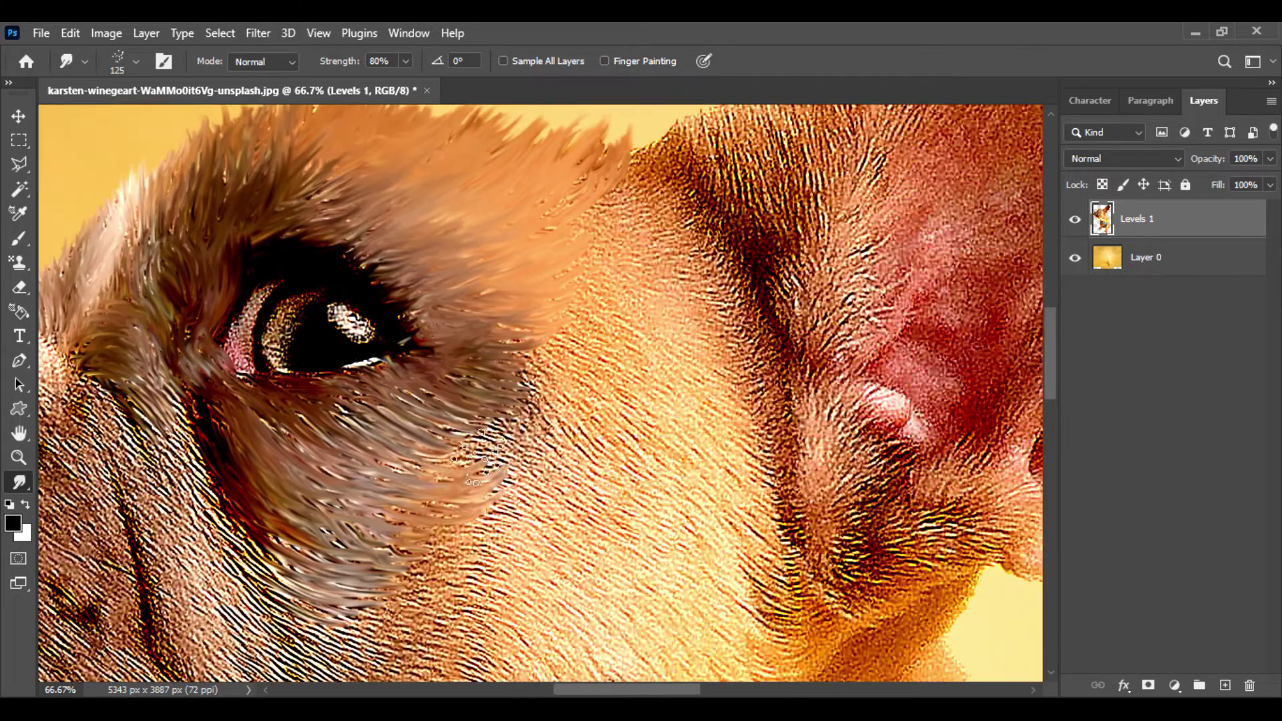
{"action": "left_click_drag", "start_coordinate": [431, 444], "coordinate": [507, 478]}
{"action": "left_click_drag", "start_coordinate": [471, 408], "coordinate": [530, 467]}
{"action": "left_click_drag", "start_coordinate": [507, 380], "coordinate": [538, 421]}
{"action": "left_click_drag", "start_coordinate": [467, 461], "coordinate": [514, 514]}
Smudge the light temple fur between the eye and the ear diagonally upward toward the ear.
{"action": "left_click_drag", "start_coordinate": [608, 287], "coordinate": [694, 201]}
{"action": "left_click_drag", "start_coordinate": [554, 247], "coordinate": [668, 146]}
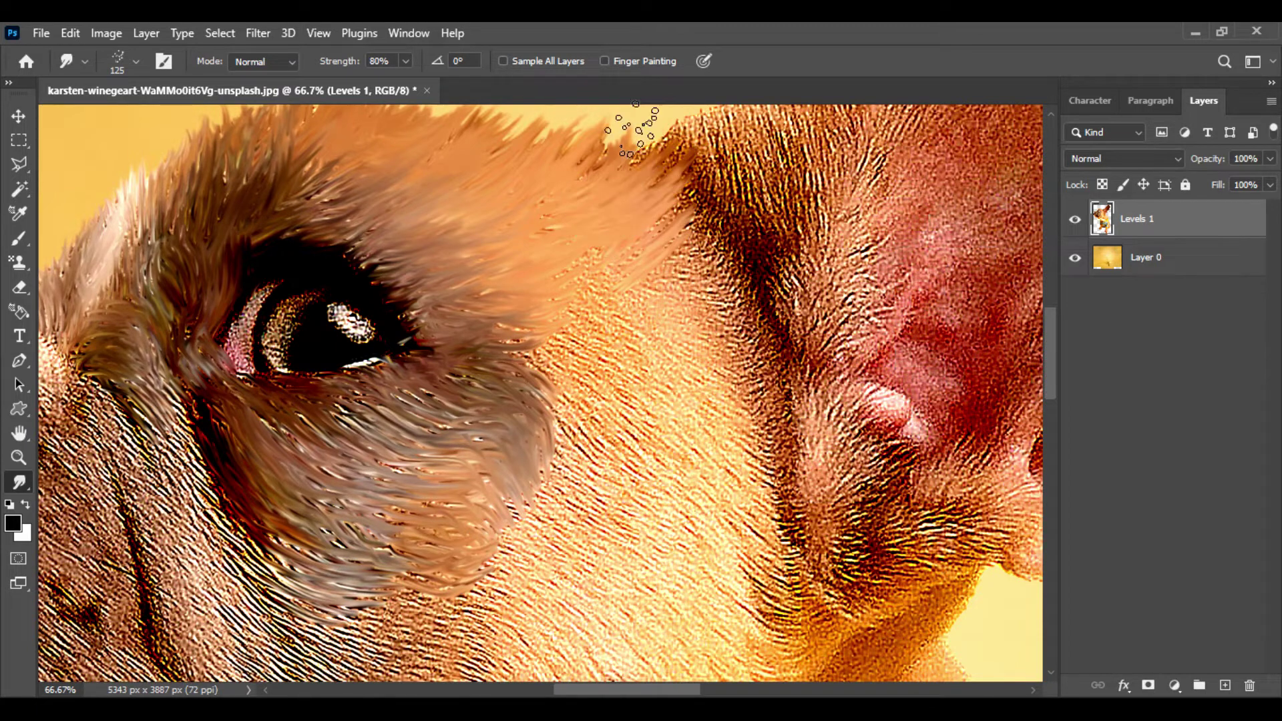
{"action": "left_click_drag", "start_coordinate": [574, 320], "coordinate": [707, 221]}
{"action": "left_click_drag", "start_coordinate": [514, 380], "coordinate": [644, 277]}
{"action": "left_click_drag", "start_coordinate": [581, 394], "coordinate": [651, 364]}
{"action": "left_click_drag", "start_coordinate": [668, 371], "coordinate": [741, 308]}
{"action": "left_click_drag", "start_coordinate": [641, 310], "coordinate": [721, 293]}
{"action": "left_click_drag", "start_coordinate": [695, 277], "coordinate": [718, 257]}
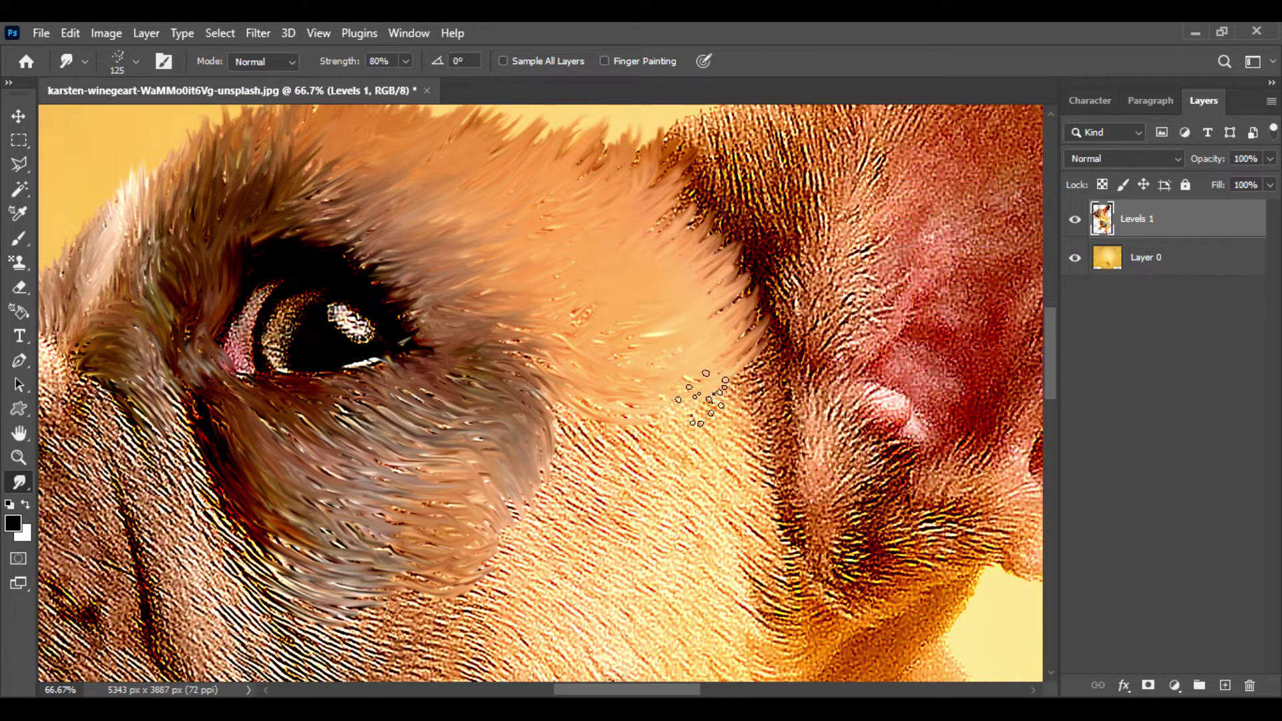
{"action": "left_click_drag", "start_coordinate": [708, 404], "coordinate": [745, 391]}
Smudge the dark fur at the ear base and up the ear's front edge with the 125 px brush.
{"action": "left_click_drag", "start_coordinate": [867, 248], "coordinate": [635, 520]}
{"action": "mouse_move", "coordinate": [458, 468]}
{"action": "left_mouse_down"}
{"action": "mouse_move", "coordinate": [464, 421]}
{"action": "mouse_move", "coordinate": [515, 421]}
{"action": "left_mouse_up"}
{"action": "left_click_drag", "start_coordinate": [494, 541], "coordinate": [561, 467]}
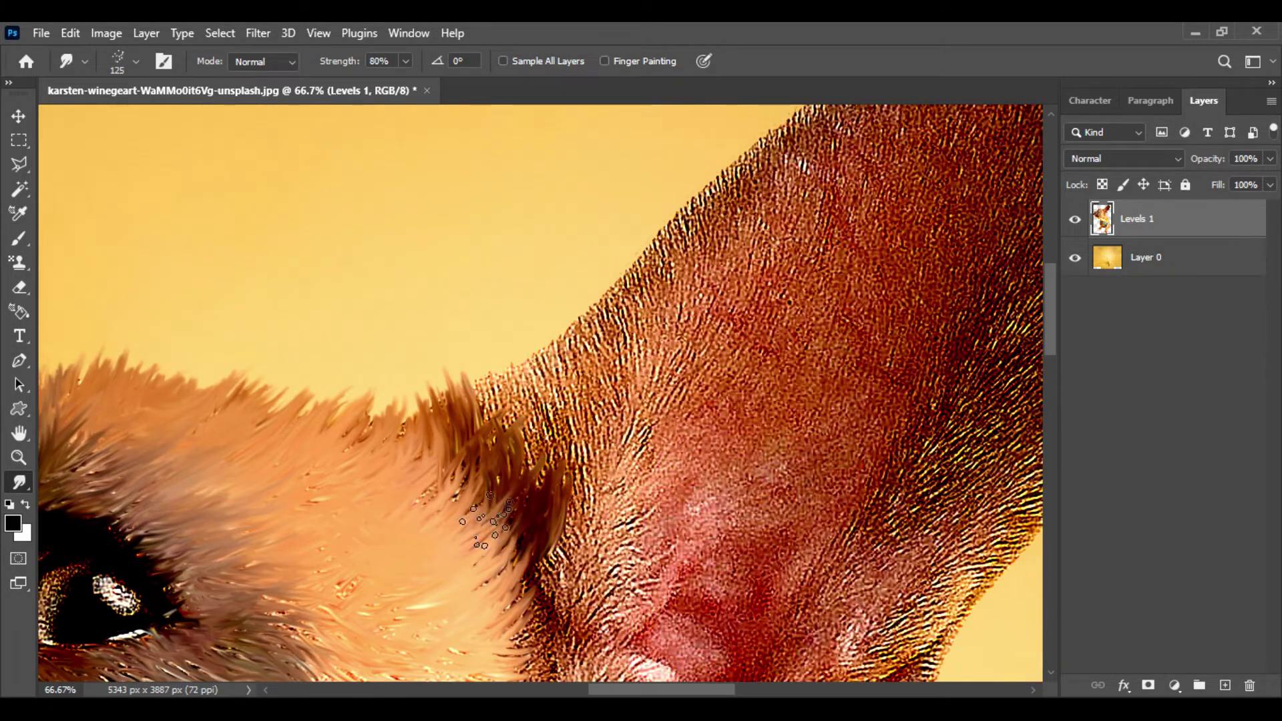
{"action": "mouse_move", "coordinate": [417, 481]}
{"action": "left_mouse_down"}
{"action": "mouse_move", "coordinate": [501, 461]}
{"action": "mouse_move", "coordinate": [605, 391]}
{"action": "mouse_move", "coordinate": [629, 317]}
{"action": "left_mouse_up"}
{"action": "left_click_drag", "start_coordinate": [651, 354], "coordinate": [658, 314]}
{"action": "left_click_drag", "start_coordinate": [590, 398], "coordinate": [605, 364]}
{"action": "mouse_move", "coordinate": [630, 307]}
{"action": "left_mouse_down"}
{"action": "mouse_move", "coordinate": [671, 228]}
{"action": "mouse_move", "coordinate": [731, 168]}
{"action": "left_mouse_up"}
{"action": "left_click_drag", "start_coordinate": [561, 570], "coordinate": [599, 340]}
{"action": "left_click_drag", "start_coordinate": [591, 344], "coordinate": [604, 307]}
Reduce the brush to 80 px and smudge finer hairs along the front of the ear.
{"action": "key", "text": "bracketleft"}
{"action": "key", "text": "bracketleft"}
{"action": "key", "text": "bracketleft"}
{"action": "mouse_move", "coordinate": [591, 426]}
{"action": "left_mouse_down"}
{"action": "mouse_move", "coordinate": [584, 374]}
{"action": "mouse_move", "coordinate": [594, 408]}
{"action": "left_mouse_up"}
{"action": "left_click_drag", "start_coordinate": [578, 421], "coordinate": [581, 301]}
{"action": "left_click_drag", "start_coordinate": [494, 267], "coordinate": [500, 240]}
{"action": "left_click_drag", "start_coordinate": [551, 163], "coordinate": [571, 127]}
{"action": "left_click_drag", "start_coordinate": [374, 371], "coordinate": [397, 344]}
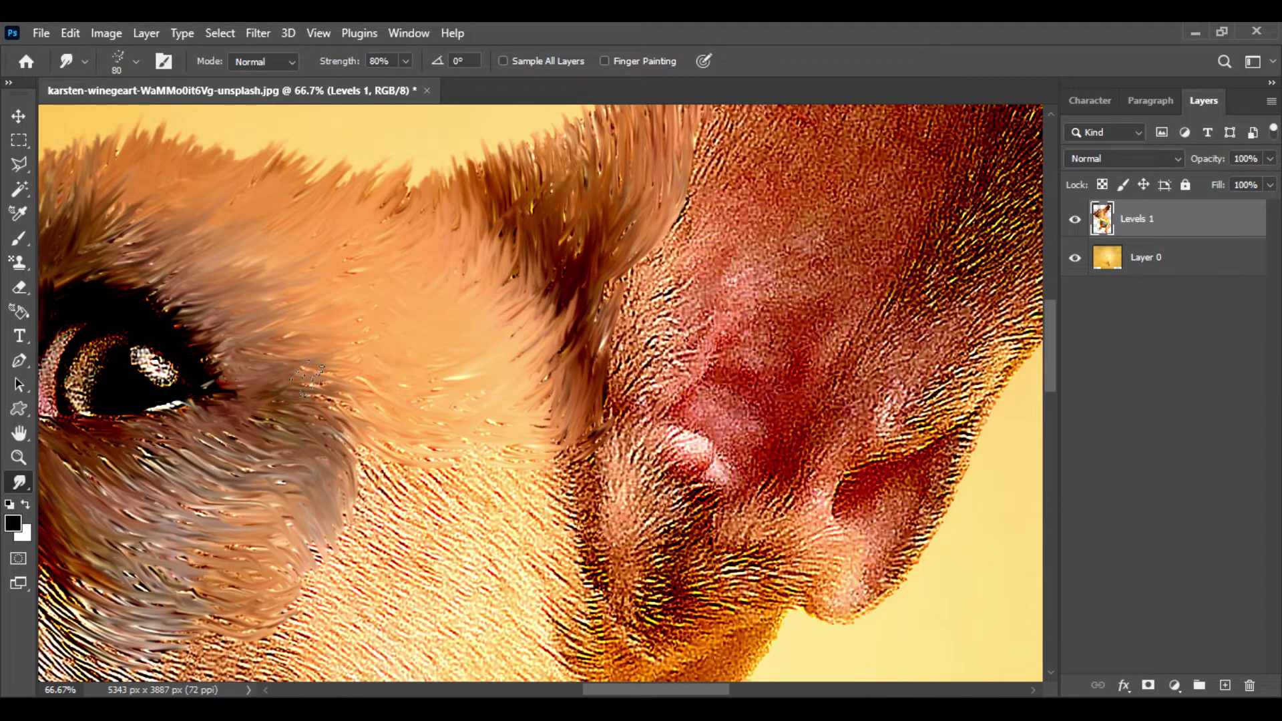
Smudge fine hairs at the outer corner of the eye and over the front rim of the inner ear.
{"action": "left_click_drag", "start_coordinate": [308, 378], "coordinate": [347, 408]}
{"action": "left_click_drag", "start_coordinate": [608, 400], "coordinate": [644, 334]}
{"action": "mouse_move", "coordinate": [611, 328]}
{"action": "left_mouse_down"}
{"action": "mouse_move", "coordinate": [658, 254]}
{"action": "mouse_move", "coordinate": [678, 270]}
{"action": "left_mouse_up"}
{"action": "left_click_drag", "start_coordinate": [635, 400], "coordinate": [681, 341]}
{"action": "left_click_drag", "start_coordinate": [614, 427], "coordinate": [651, 374]}
{"action": "mouse_move", "coordinate": [625, 310]}
{"action": "left_mouse_down"}
{"action": "mouse_move", "coordinate": [641, 281]}
{"action": "mouse_move", "coordinate": [621, 241]}
{"action": "left_mouse_up"}
{"action": "left_click_drag", "start_coordinate": [631, 224], "coordinate": [640, 190]}
Enlarge the brush to 175 px and smudge the upper cheek fur diagonally downward below the temple.
{"action": "mouse_move", "coordinate": [488, 500]}
{"action": "left_mouse_down"}
{"action": "mouse_move", "coordinate": [600, 286]}
{"action": "mouse_move", "coordinate": [594, 304]}
{"action": "left_mouse_up"}
{"action": "key", "text": "bracketright"}
{"action": "key", "text": "bracketright"}
{"action": "key", "text": "bracketright"}
{"action": "key", "text": "bracketright"}
{"action": "key", "text": "bracketright"}
{"action": "left_click_drag", "start_coordinate": [501, 257], "coordinate": [551, 317]}
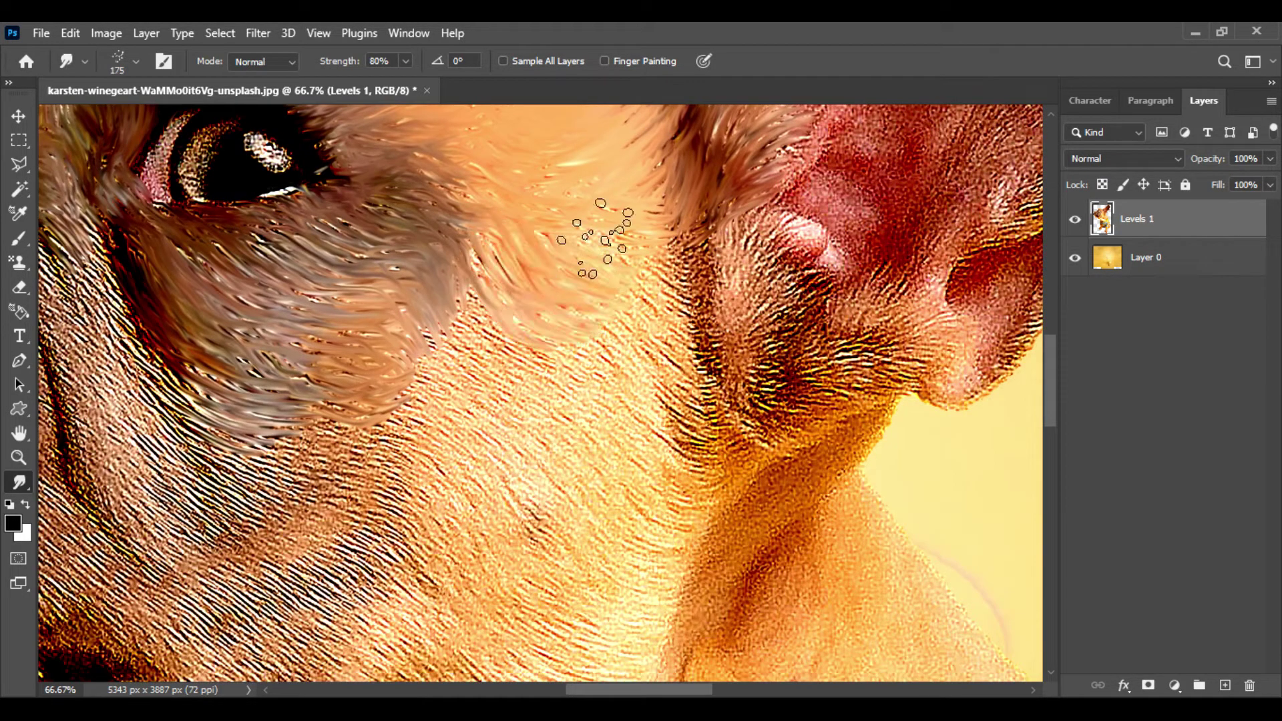
{"action": "left_click_drag", "start_coordinate": [595, 238], "coordinate": [634, 287]}
{"action": "left_click_drag", "start_coordinate": [467, 317], "coordinate": [541, 387]}
{"action": "left_click_drag", "start_coordinate": [444, 375], "coordinate": [498, 411]}
Smudge the rear cheek fur toward the neck and blend it into the ear base with the 175 px brush.
{"action": "left_click_drag", "start_coordinate": [601, 301], "coordinate": [645, 353]}
{"action": "left_click_drag", "start_coordinate": [681, 288], "coordinate": [701, 322]}
{"action": "left_click_drag", "start_coordinate": [581, 370], "coordinate": [647, 393]}
{"action": "left_click_drag", "start_coordinate": [542, 431], "coordinate": [691, 500]}
{"action": "left_click_drag", "start_coordinate": [658, 383], "coordinate": [693, 424]}
{"action": "left_click_drag", "start_coordinate": [688, 275], "coordinate": [726, 231]}
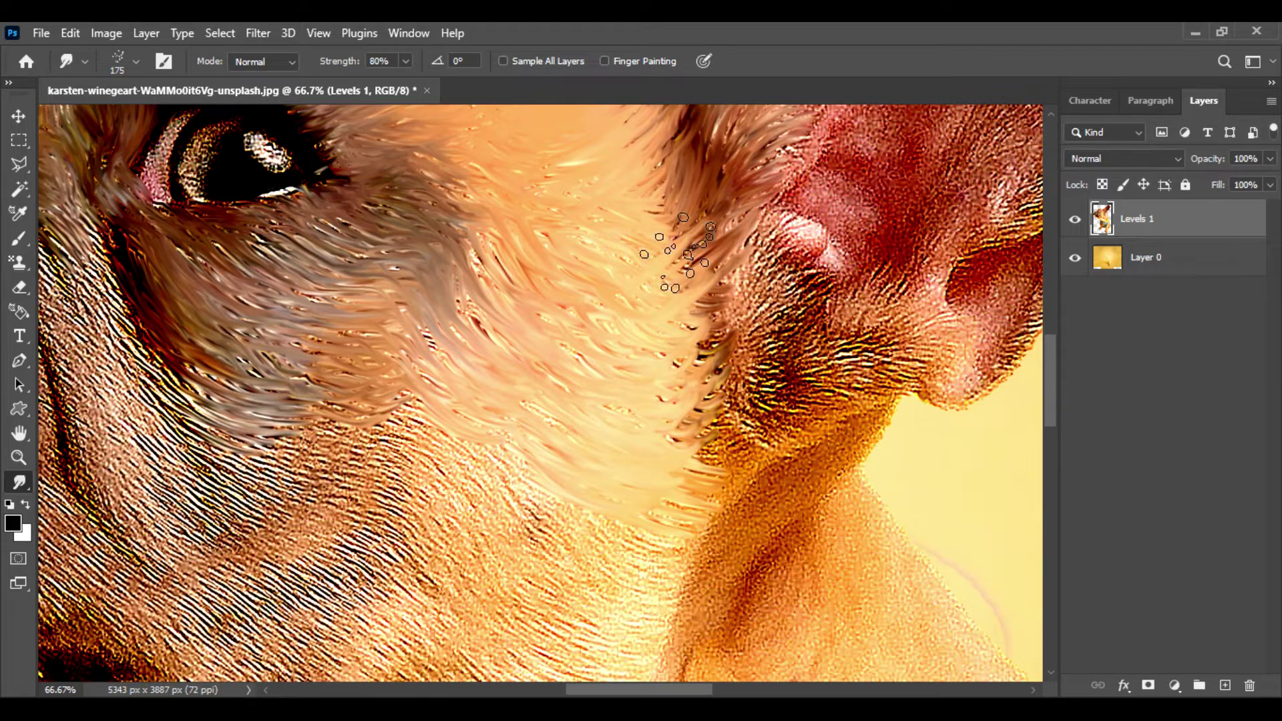
{"action": "left_click_drag", "start_coordinate": [701, 434], "coordinate": [724, 438]}
Smudge the lower cheek fur from below the dark eye patch across toward the neck.
{"action": "left_click_drag", "start_coordinate": [414, 391], "coordinate": [461, 464]}
{"action": "left_click_drag", "start_coordinate": [374, 431], "coordinate": [430, 466]}
{"action": "left_click_drag", "start_coordinate": [251, 461], "coordinate": [304, 494]}
{"action": "left_click_drag", "start_coordinate": [283, 494], "coordinate": [361, 544]}
{"action": "left_click_drag", "start_coordinate": [264, 558], "coordinate": [287, 625]}
{"action": "left_click_drag", "start_coordinate": [438, 524], "coordinate": [497, 544]}
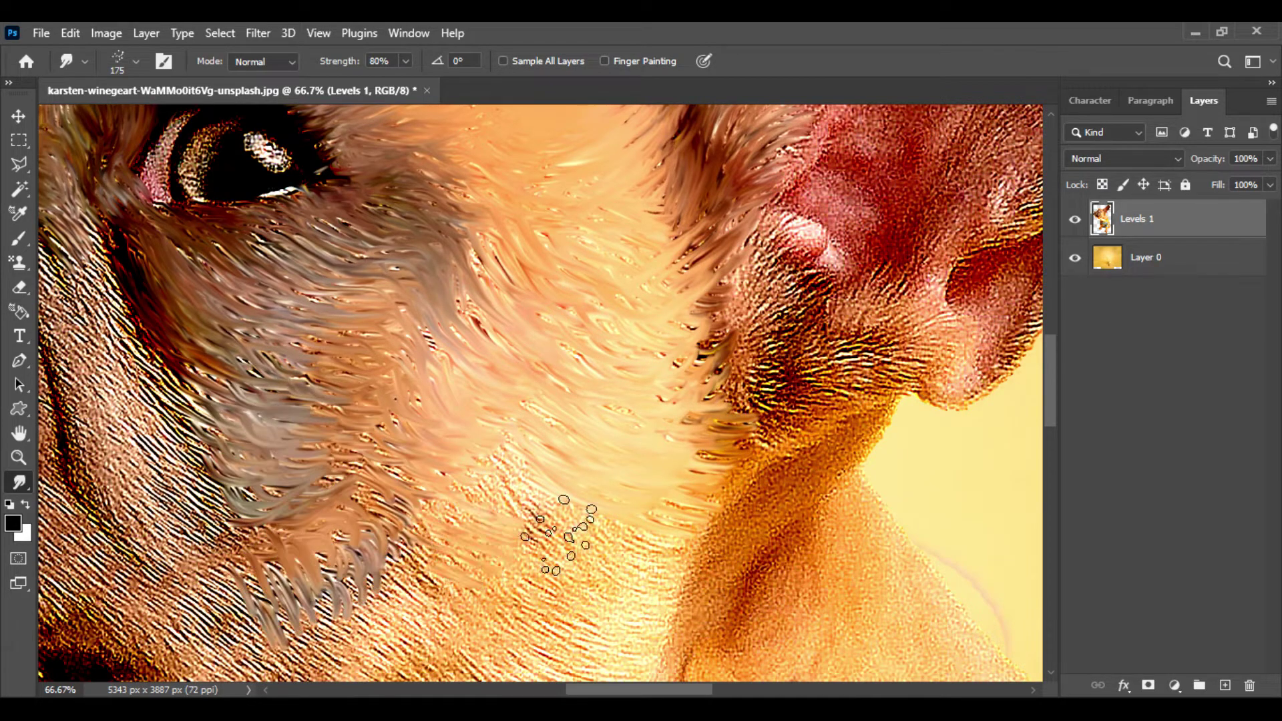
{"action": "left_click_drag", "start_coordinate": [401, 554], "coordinate": [474, 620]}
{"action": "mouse_move", "coordinate": [601, 537]}
{"action": "left_mouse_down"}
{"action": "mouse_move", "coordinate": [652, 544]}
{"action": "mouse_move", "coordinate": [688, 571]}
{"action": "left_mouse_up"}
{"action": "left_click_drag", "start_coordinate": [498, 602], "coordinate": [746, 383]}
Smudge the fur downward along the facial fold between the eye and the muzzle.
{"action": "key", "text": "ctrl+minus"}
{"action": "left_click_drag", "start_coordinate": [695, 246], "coordinate": [748, 479]}
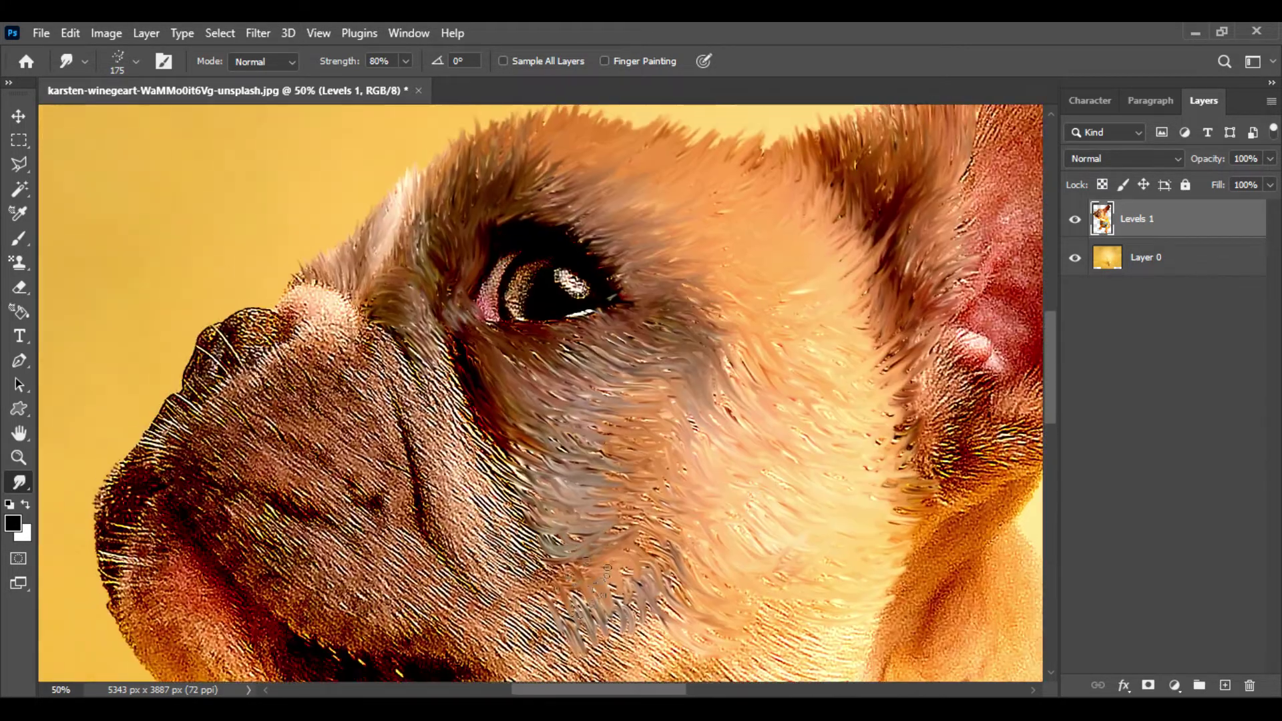
{"action": "left_click_drag", "start_coordinate": [437, 371], "coordinate": [488, 474]}
{"action": "left_click_drag", "start_coordinate": [447, 454], "coordinate": [531, 568]}
{"action": "left_click_drag", "start_coordinate": [501, 547], "coordinate": [588, 631]}
{"action": "left_click_drag", "start_coordinate": [454, 524], "coordinate": [510, 587]}
Reduce the brush to 100 px and smudge the muzzle fur from the nose down to the lip line.
{"action": "key", "text": "bracketleft"}
{"action": "key", "text": "bracketleft"}
{"action": "key", "text": "bracketleft"}
{"action": "left_click_drag", "start_coordinate": [420, 409], "coordinate": [480, 546]}
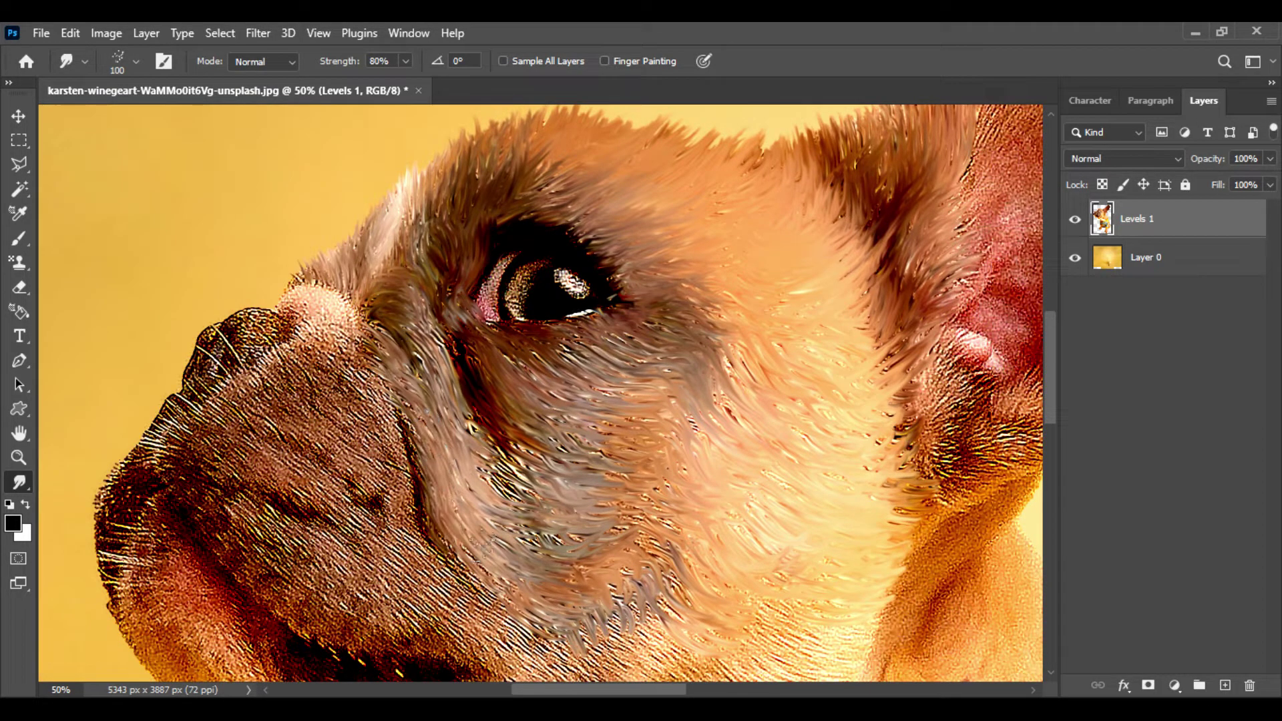
{"action": "left_click_drag", "start_coordinate": [324, 334], "coordinate": [356, 364]}
{"action": "mouse_move", "coordinate": [317, 313]}
{"action": "left_mouse_down"}
{"action": "mouse_move", "coordinate": [293, 280]}
{"action": "mouse_move", "coordinate": [343, 317]}
{"action": "left_mouse_up"}
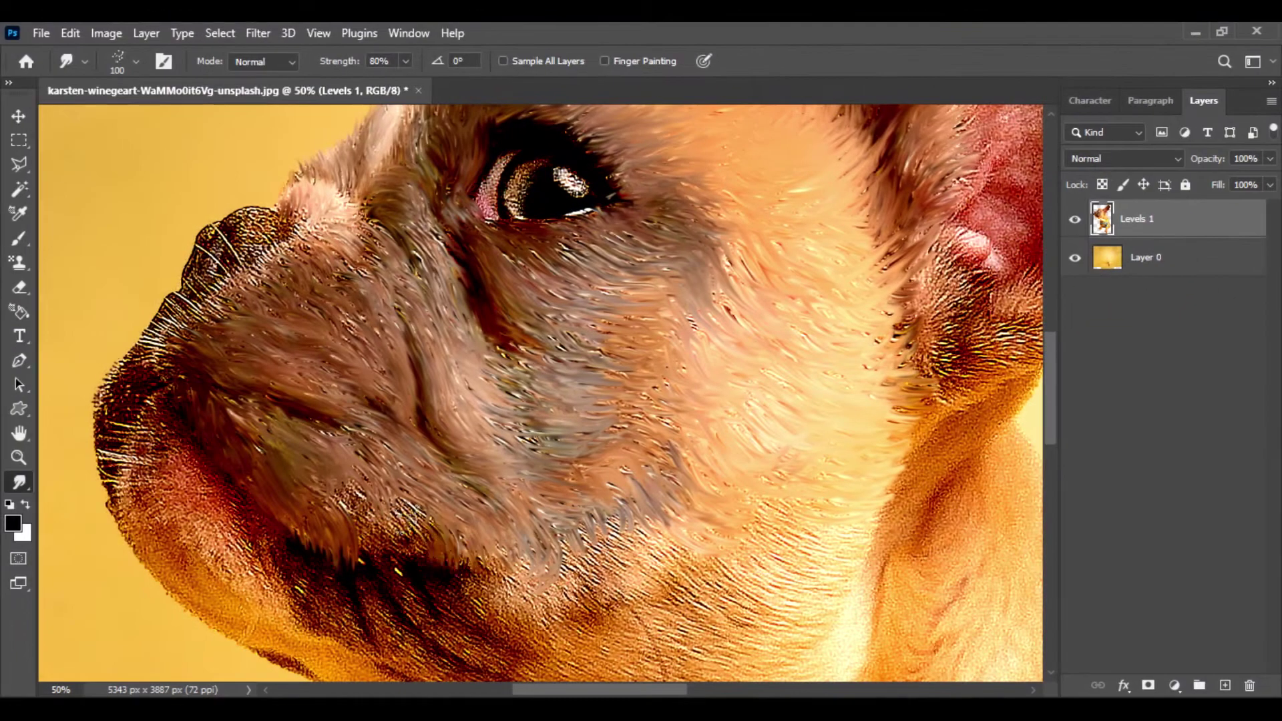
{"action": "left_click_drag", "start_coordinate": [414, 534], "coordinate": [343, 504]}
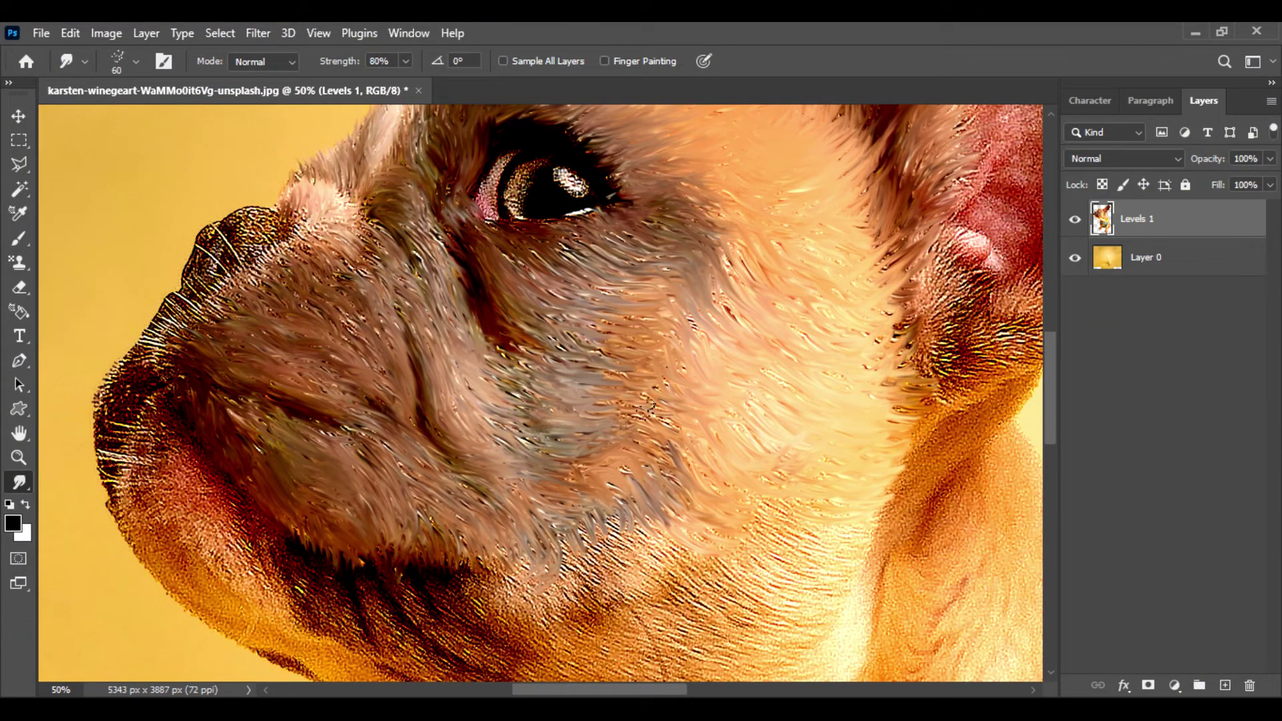
Touch up the fur on the cheek, beneath the eye and on the nose bridge with a 60 px brush.
{"action": "mouse_move", "coordinate": [651, 407]}
{"action": "left_mouse_down"}
{"action": "mouse_move", "coordinate": [585, 337]}
{"action": "mouse_move", "coordinate": [557, 364]}
{"action": "mouse_move", "coordinate": [524, 363]}
{"action": "mouse_move", "coordinate": [534, 410]}
{"action": "mouse_move", "coordinate": [678, 441]}
{"action": "mouse_move", "coordinate": [660, 469]}
{"action": "left_mouse_up"}
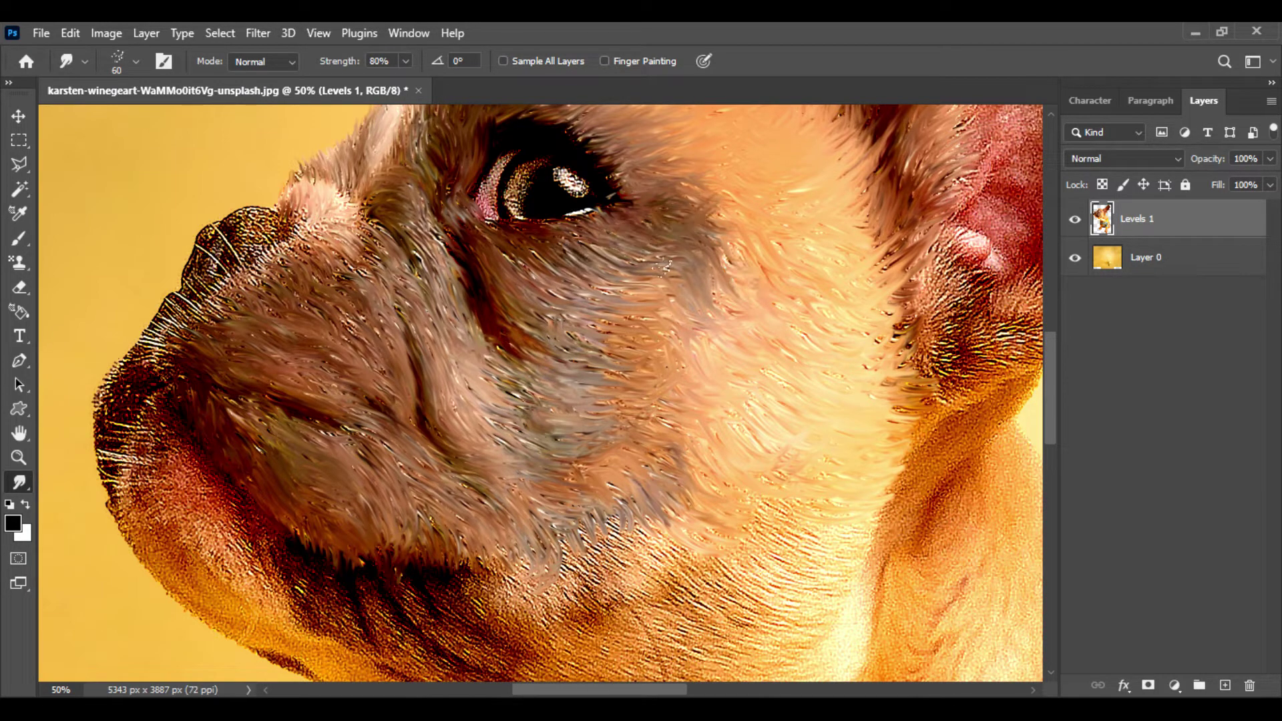
{"action": "left_click_drag", "start_coordinate": [412, 255], "coordinate": [426, 287]}
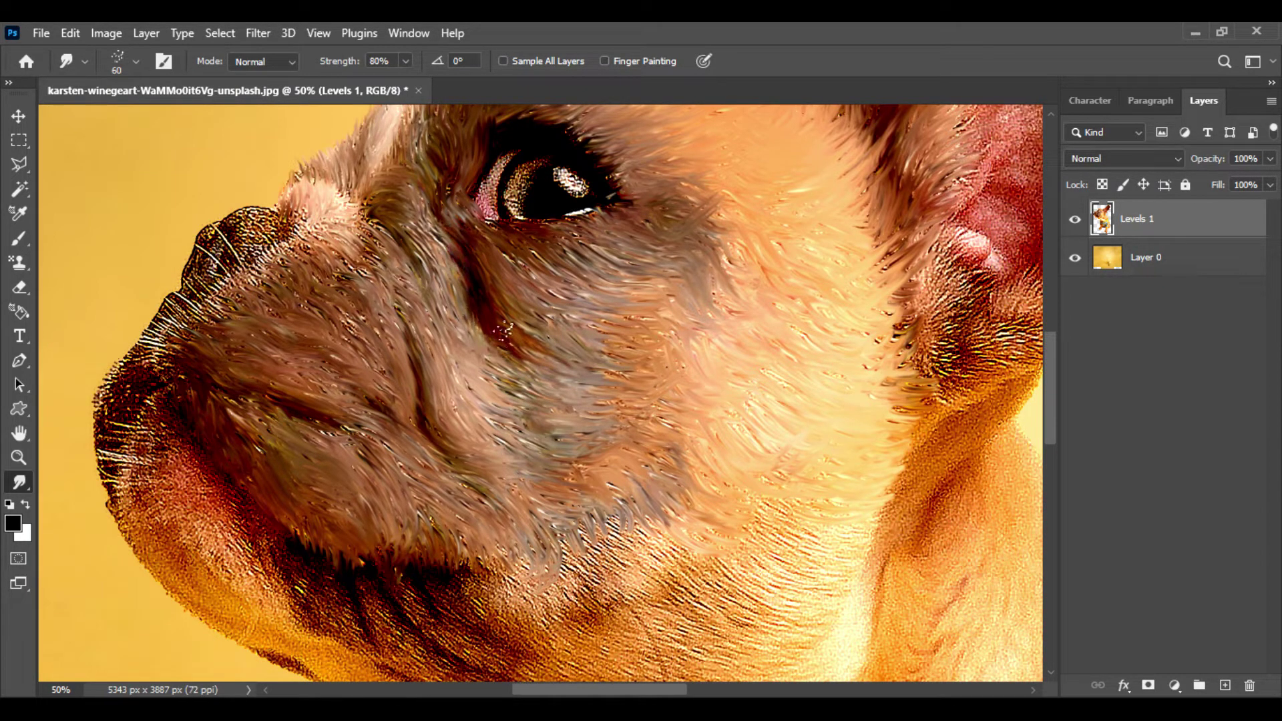
{"action": "left_click_drag", "start_coordinate": [507, 243], "coordinate": [580, 258]}
{"action": "left_click_drag", "start_coordinate": [371, 204], "coordinate": [304, 171]}
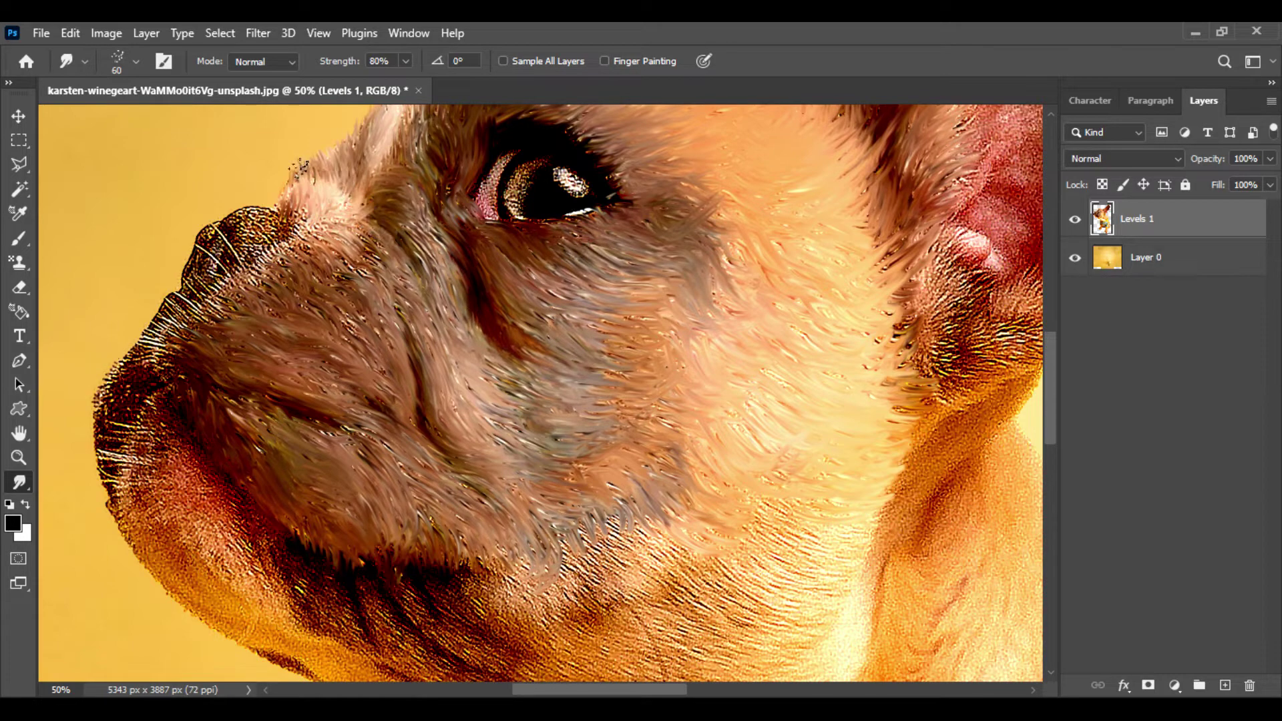
Touch up the fur on the nose bridge, the front of the nose and beneath the eye with the 60 px hair brush.
{"action": "left_click_drag", "start_coordinate": [339, 222], "coordinate": [364, 247]}
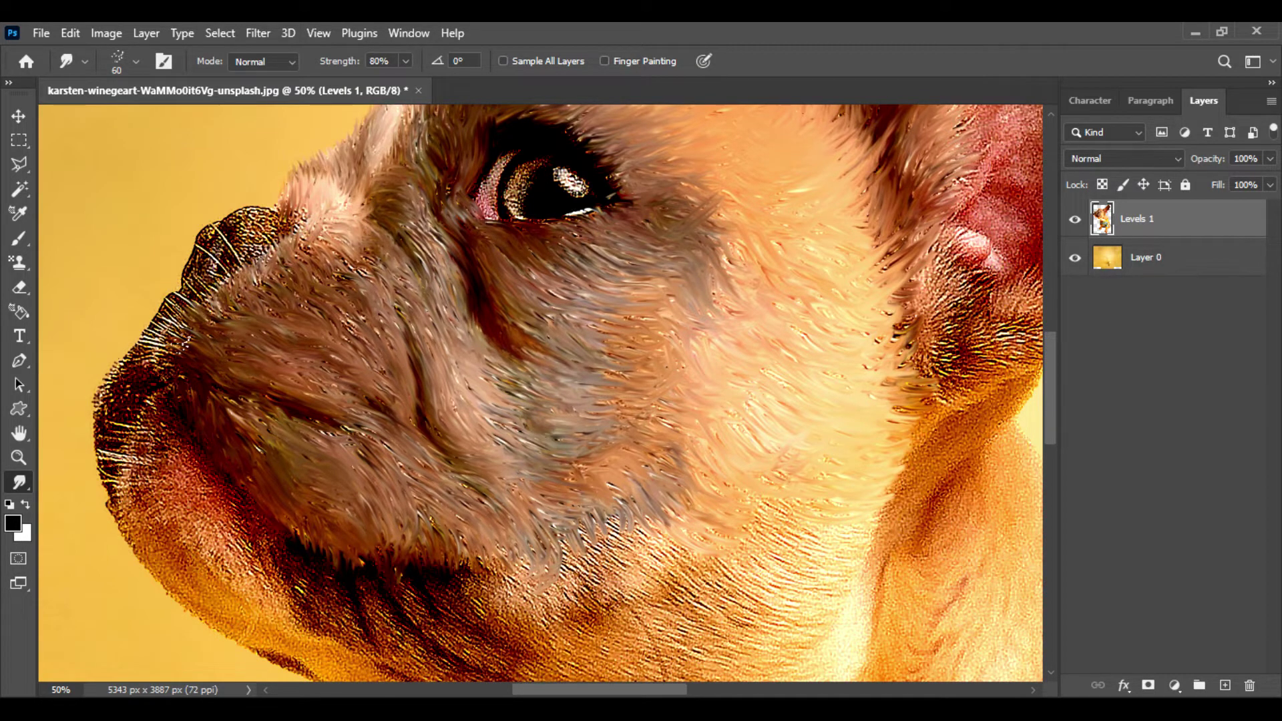
{"action": "left_click_drag", "start_coordinate": [185, 343], "coordinate": [163, 302]}
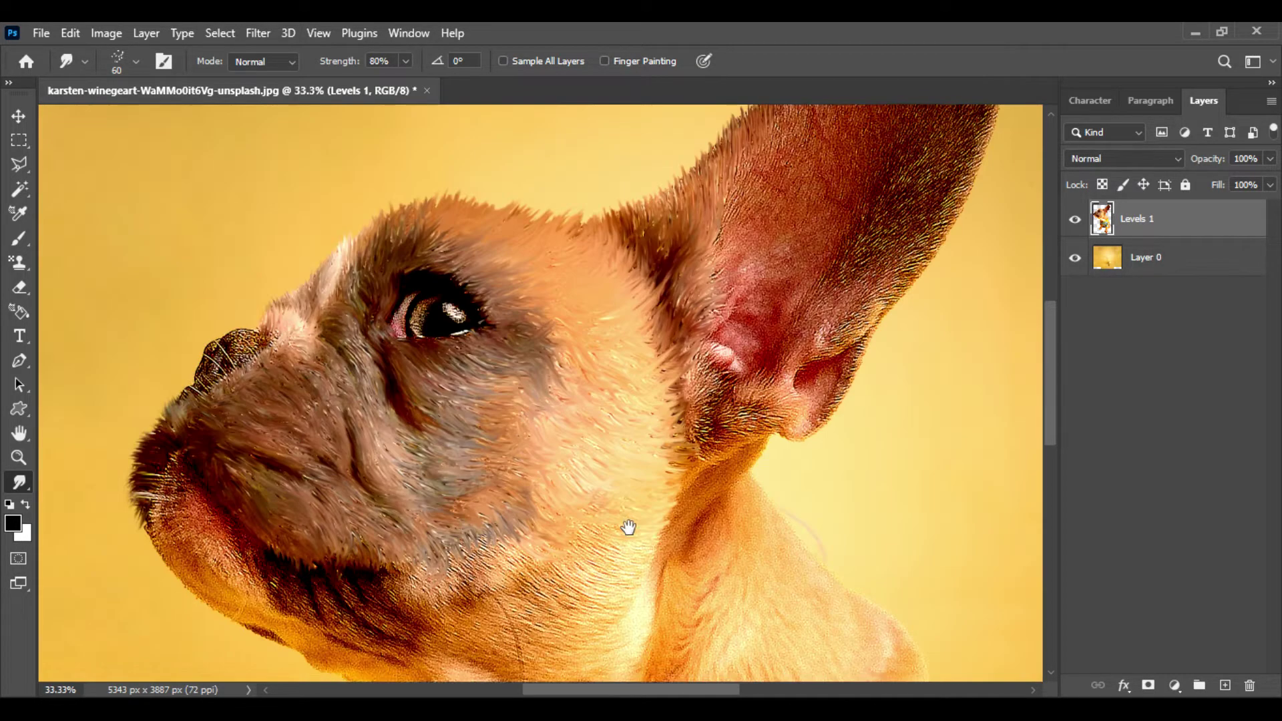
{"action": "mouse_move", "coordinate": [630, 527]}
{"action": "left_mouse_down"}
{"action": "mouse_move", "coordinate": [632, 372]}
{"action": "mouse_move", "coordinate": [661, 513]}
{"action": "left_mouse_up"}
{"action": "key", "text": "ctrl+plus"}
{"action": "key", "text": "ctrl+plus"}
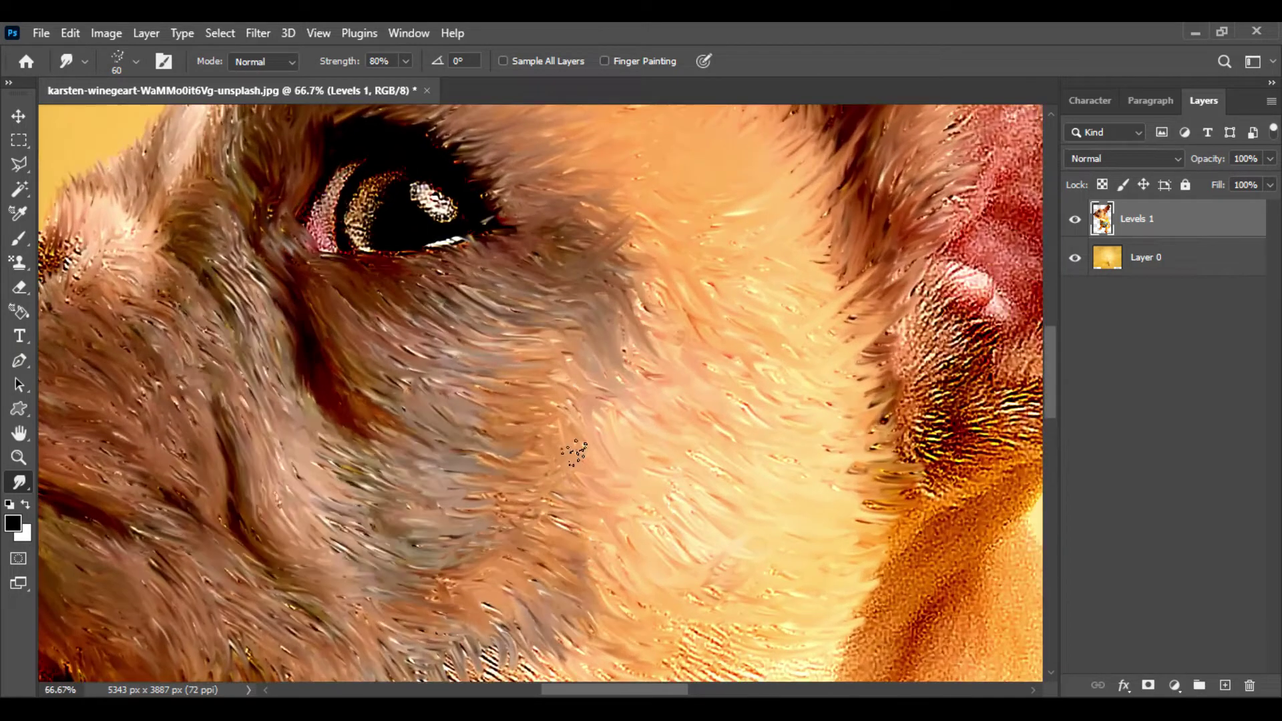
{"action": "left_click_drag", "start_coordinate": [357, 309], "coordinate": [481, 446]}
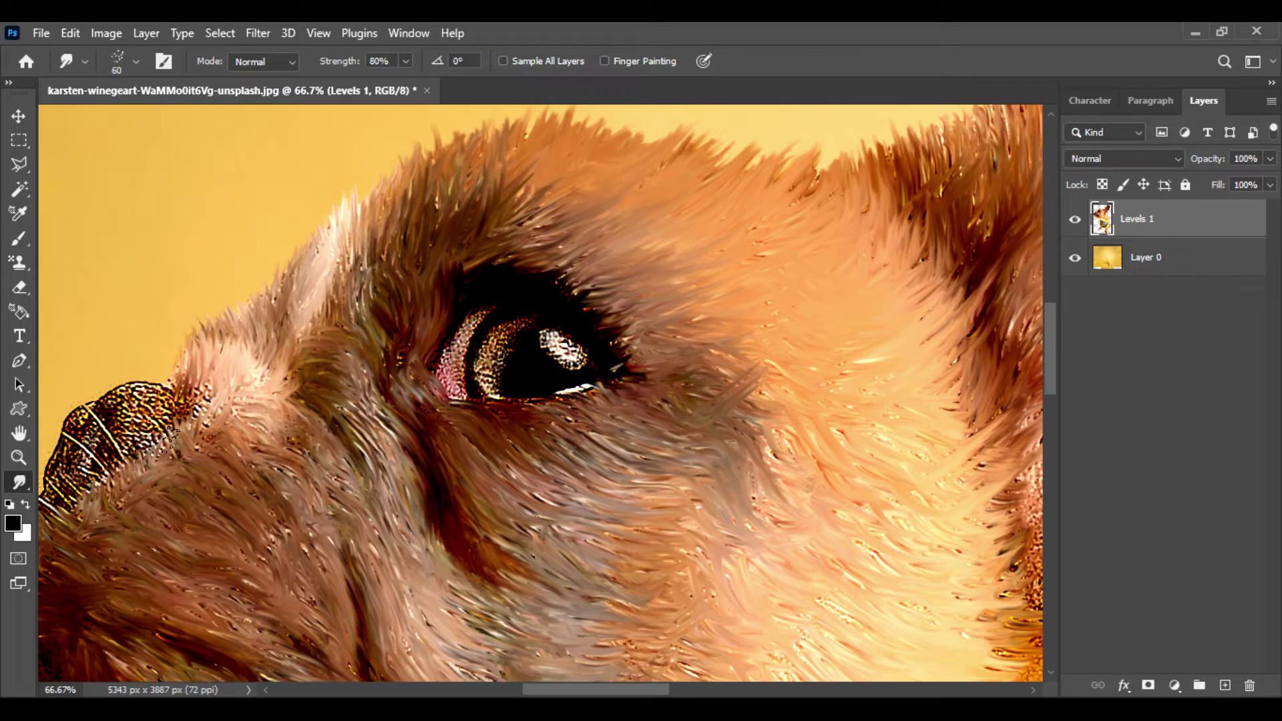
Switch the Smudge tool to the Soft Round 98 1 brush from the digital-painting set.
{"action": "left_click", "coordinate": [137, 58]}
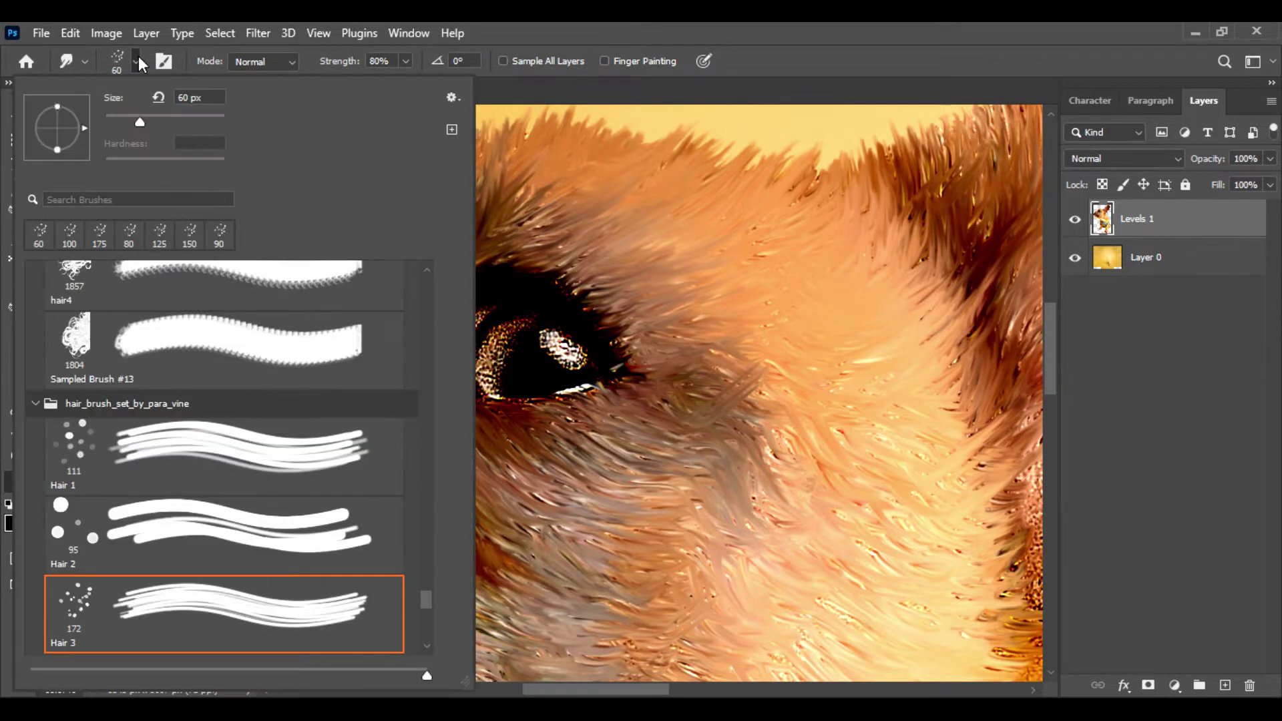
{"action": "left_click", "coordinate": [36, 404]}
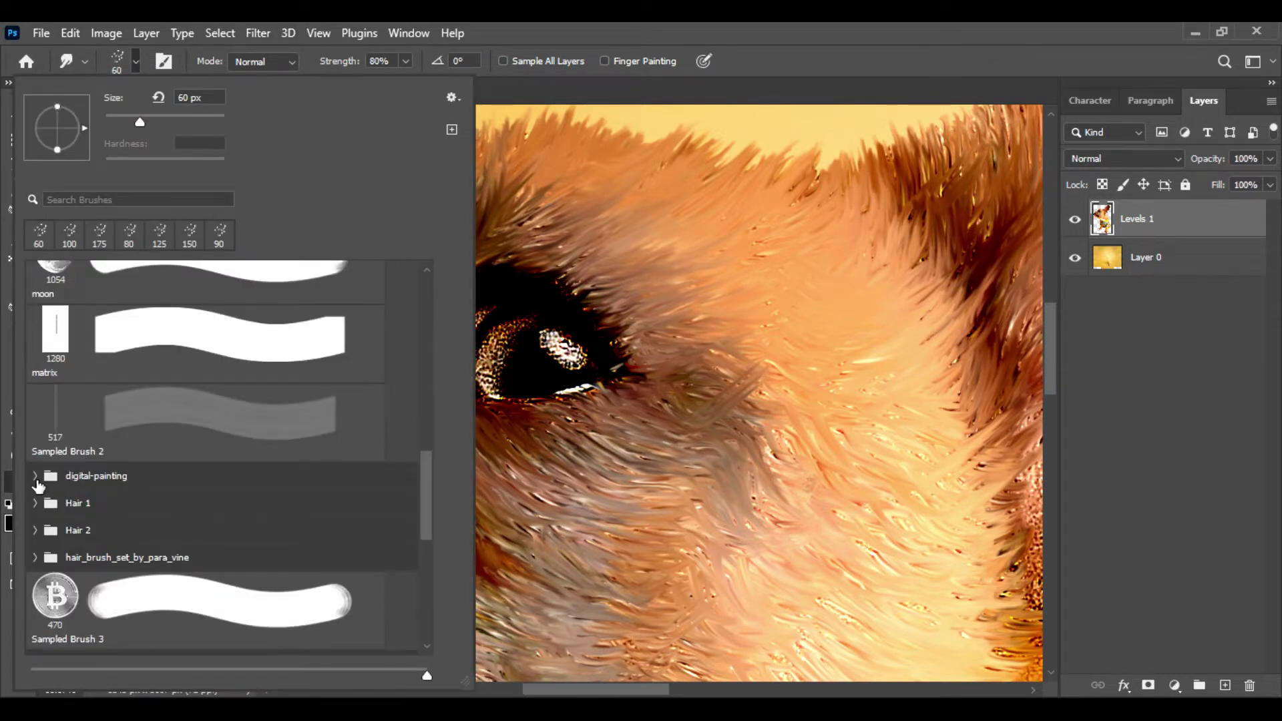
{"action": "left_click", "coordinate": [35, 476]}
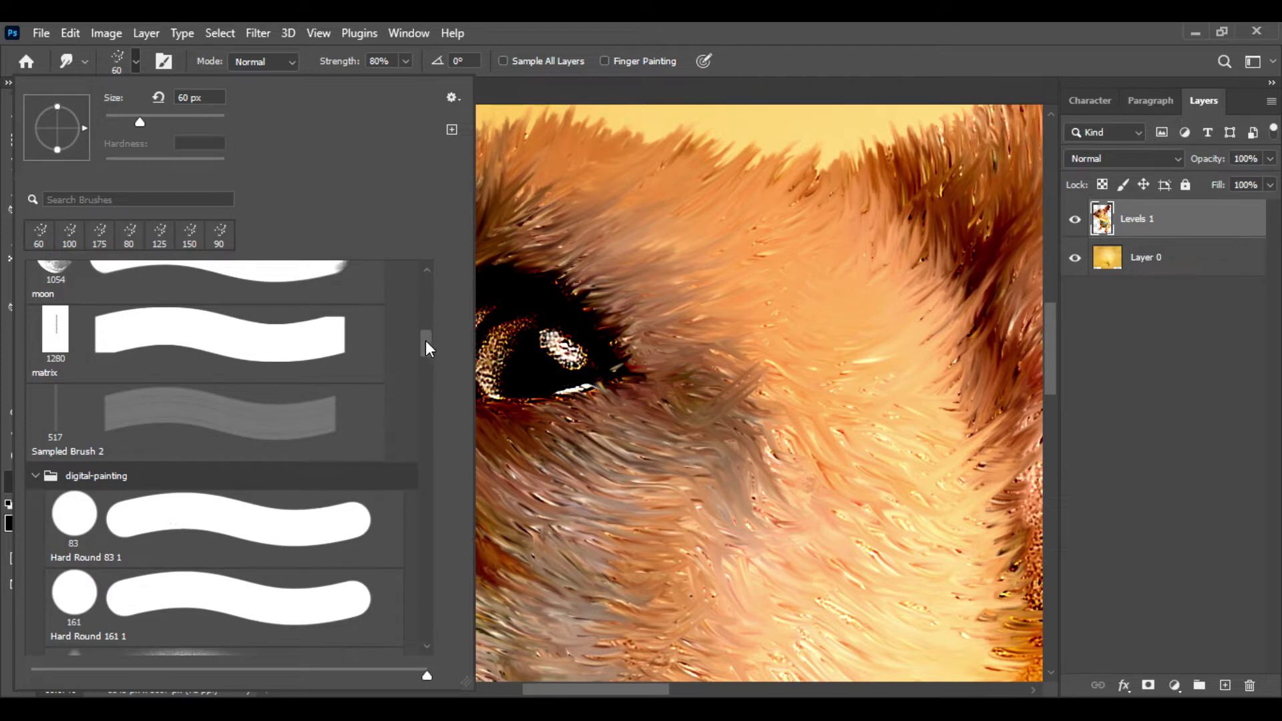
{"action": "left_click_drag", "start_coordinate": [426, 341], "coordinate": [426, 358]}
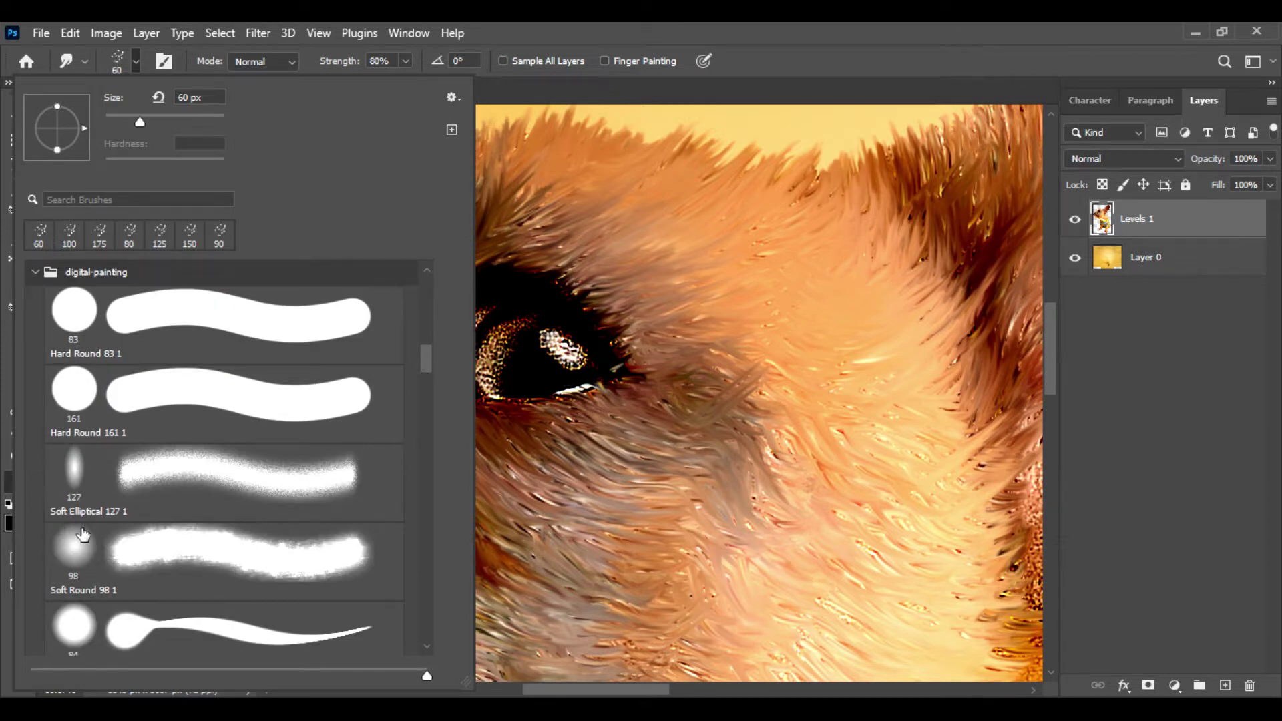
{"action": "double_click", "coordinate": [74, 547]}
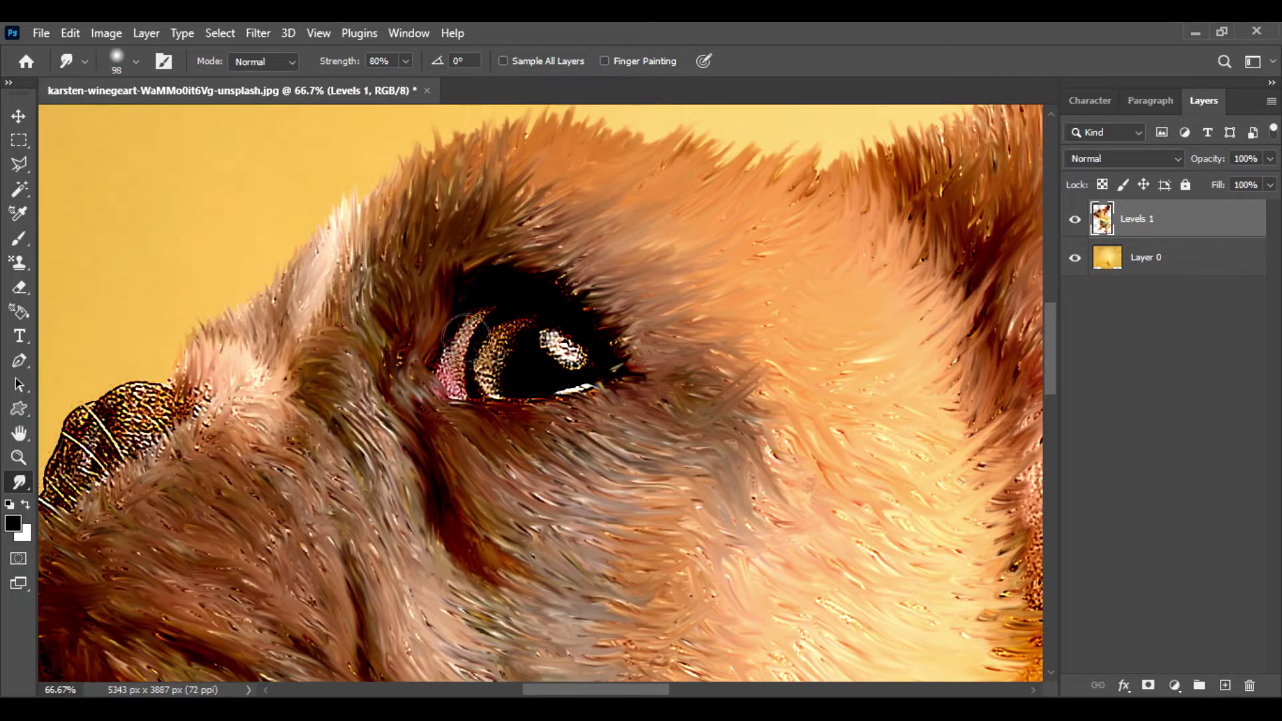
Reduce the brush to 30 px and smudge the eye's pink corner, iris and highlight smooth.
{"action": "key", "text": "bracketleft"}
{"action": "key", "text": "bracketleft"}
{"action": "left_click_drag", "start_coordinate": [452, 362], "coordinate": [461, 334]}
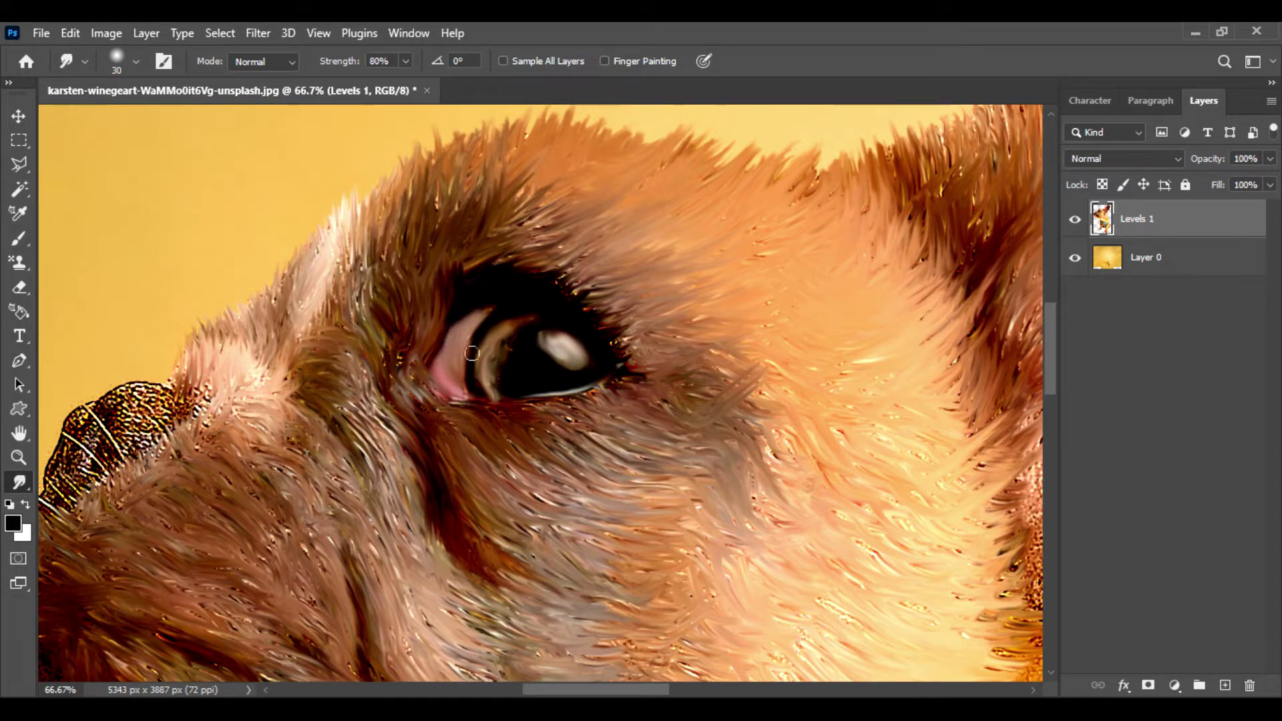
Smudge the grainy texture on the dog's nose into smooth tones with the 30 px soft brush.
{"action": "key", "text": "ctrl+minus"}
{"action": "left_click_drag", "start_coordinate": [265, 440], "coordinate": [504, 457]}
{"action": "key", "text": "ctrl+plus"}
{"action": "mouse_move", "coordinate": [424, 431]}
{"action": "left_mouse_down"}
{"action": "mouse_move", "coordinate": [478, 418]}
{"action": "mouse_move", "coordinate": [448, 442]}
{"action": "mouse_move", "coordinate": [493, 444]}
{"action": "mouse_move", "coordinate": [448, 463]}
{"action": "mouse_move", "coordinate": [467, 466]}
{"action": "mouse_move", "coordinate": [438, 484]}
{"action": "mouse_move", "coordinate": [418, 437]}
{"action": "left_mouse_up"}
{"action": "mouse_move", "coordinate": [374, 501]}
{"action": "left_mouse_down"}
{"action": "mouse_move", "coordinate": [398, 517]}
{"action": "mouse_move", "coordinate": [406, 476]}
{"action": "mouse_move", "coordinate": [415, 504]}
{"action": "left_mouse_up"}
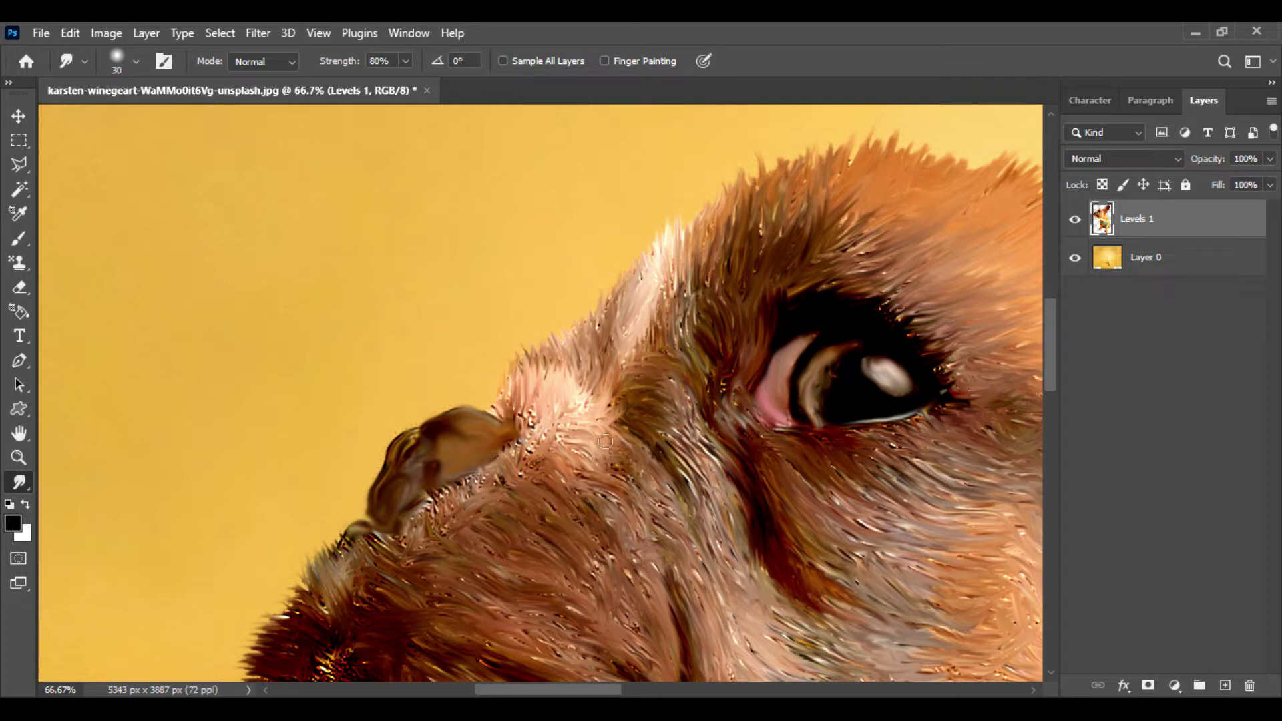
Enlarge the soft brush and smudge the pink inner area of the ear smooth.
{"action": "key", "text": "ctrl+minus"}
{"action": "left_click_drag", "start_coordinate": [666, 538], "coordinate": [160, 529]}
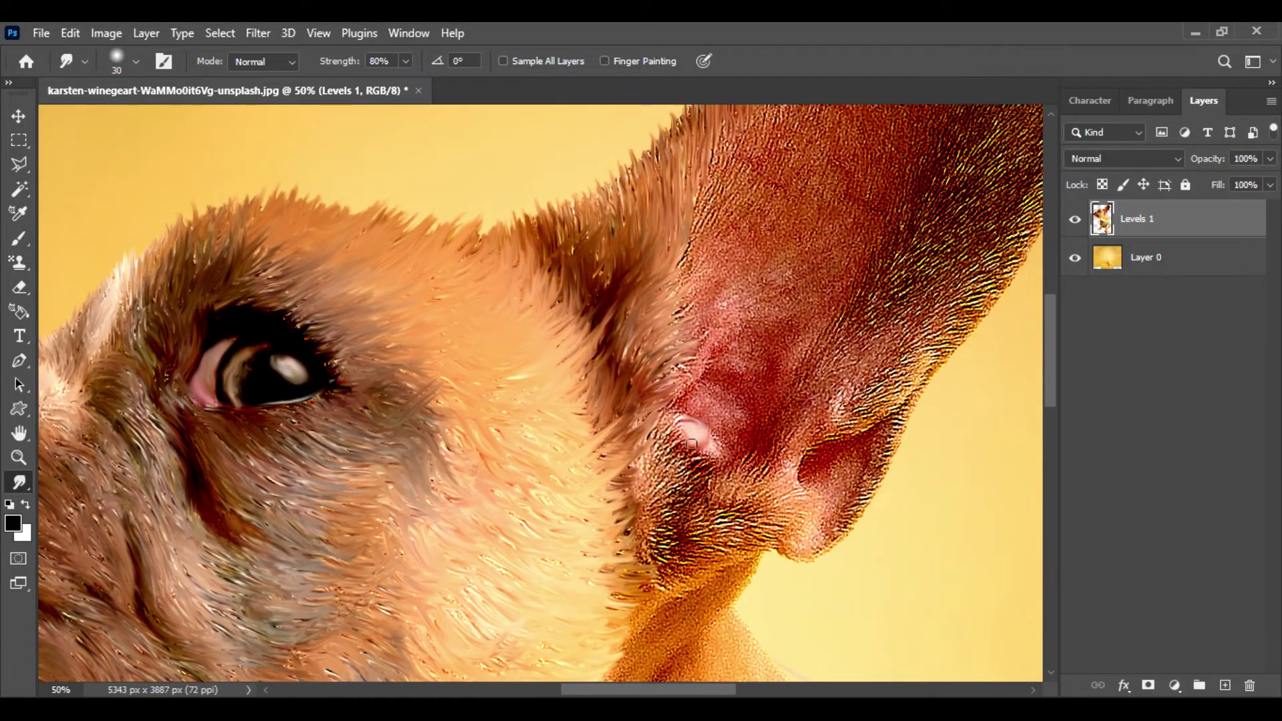
{"action": "key", "text": "bracketright"}
{"action": "key", "text": "bracketright"}
{"action": "key", "text": "bracketright"}
{"action": "key", "text": "bracketright"}
{"action": "key", "text": "bracketright"}
{"action": "mouse_move", "coordinate": [692, 405]}
{"action": "left_mouse_down"}
{"action": "mouse_move", "coordinate": [721, 434]}
{"action": "mouse_move", "coordinate": [742, 313]}
{"action": "mouse_move", "coordinate": [771, 317]}
{"action": "mouse_move", "coordinate": [755, 374]}
{"action": "mouse_move", "coordinate": [832, 230]}
{"action": "left_mouse_up"}
Reduce the brush to 60 px and smooth the small skin fold at the ear's lower edge.
{"action": "key", "text": "bracketleft"}
{"action": "key", "text": "bracketleft"}
{"action": "key", "text": "bracketleft"}
{"action": "mouse_move", "coordinate": [811, 461]}
{"action": "left_mouse_down"}
{"action": "mouse_move", "coordinate": [824, 498]}
{"action": "mouse_move", "coordinate": [840, 459]}
{"action": "mouse_move", "coordinate": [825, 512]}
{"action": "left_mouse_up"}
{"action": "left_click_drag", "start_coordinate": [773, 189], "coordinate": [773, 331]}
{"action": "key", "text": "ctrl+minus"}
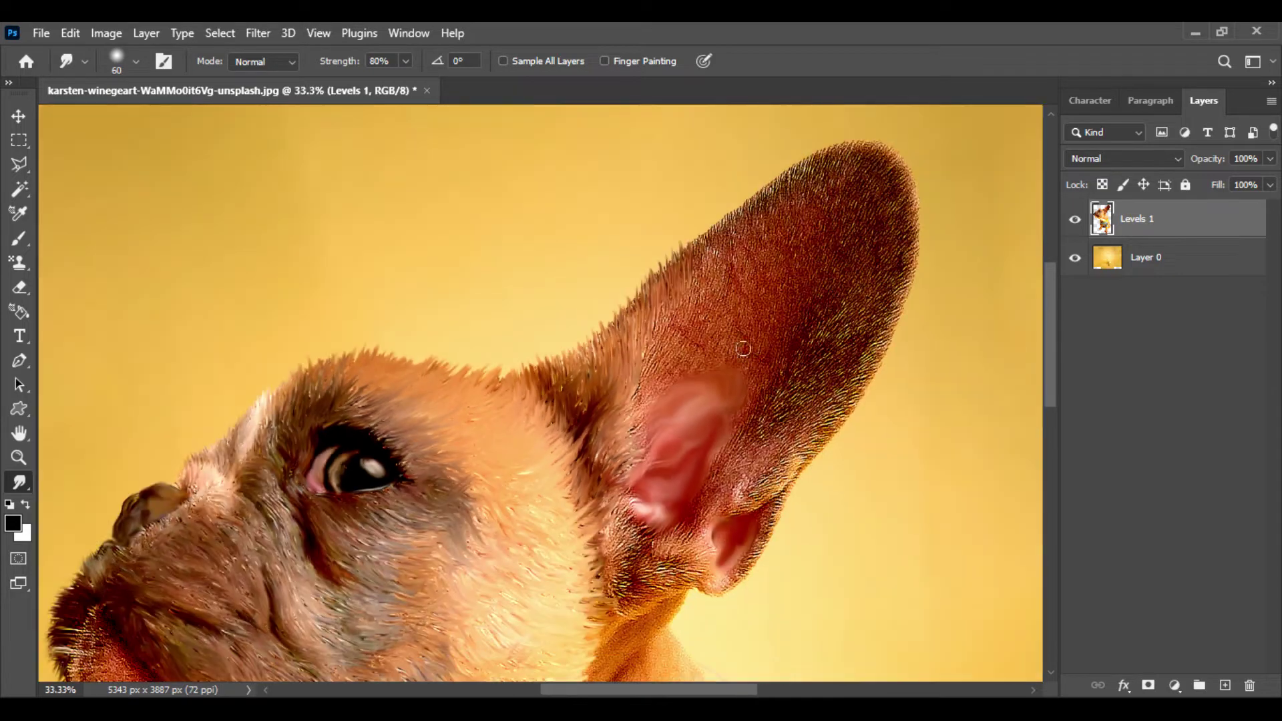
Smudge the shirt fabric and bananas just below the collar with the soft brush at 60 px, then 45 px.
{"action": "left_click_drag", "start_coordinate": [514, 611], "coordinate": [587, 180]}
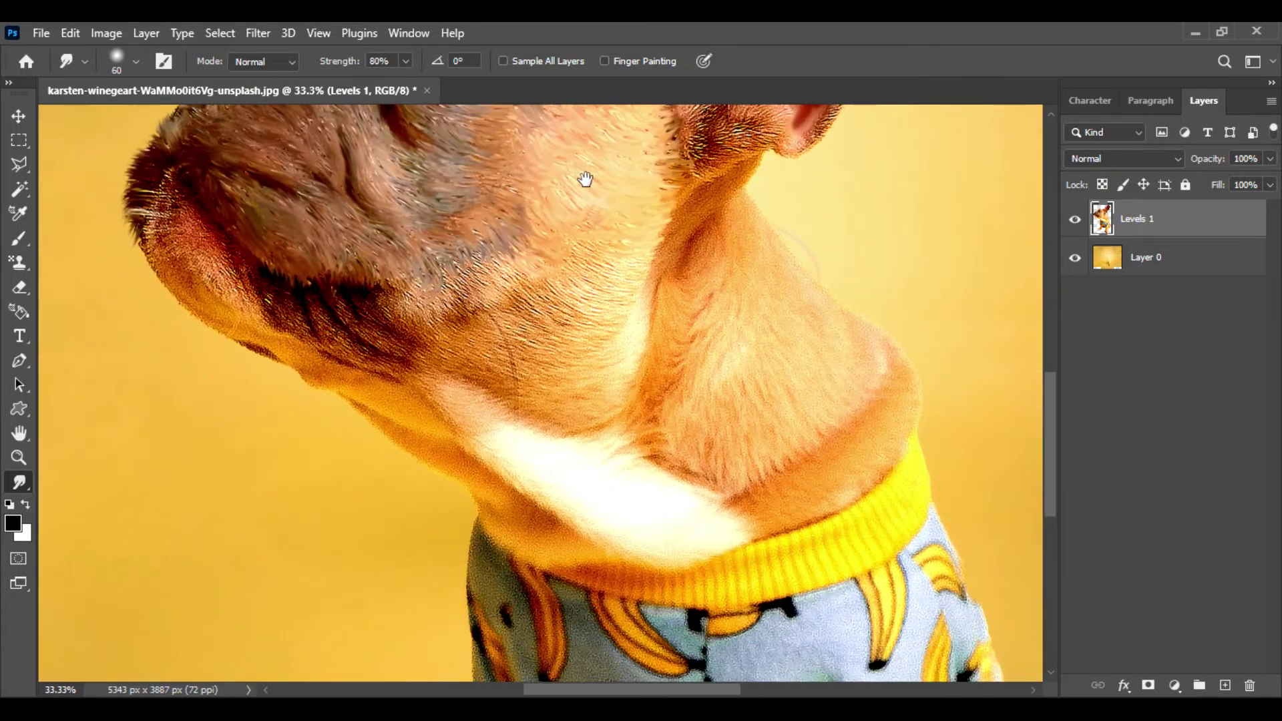
{"action": "left_click_drag", "start_coordinate": [727, 609], "coordinate": [580, 424]}
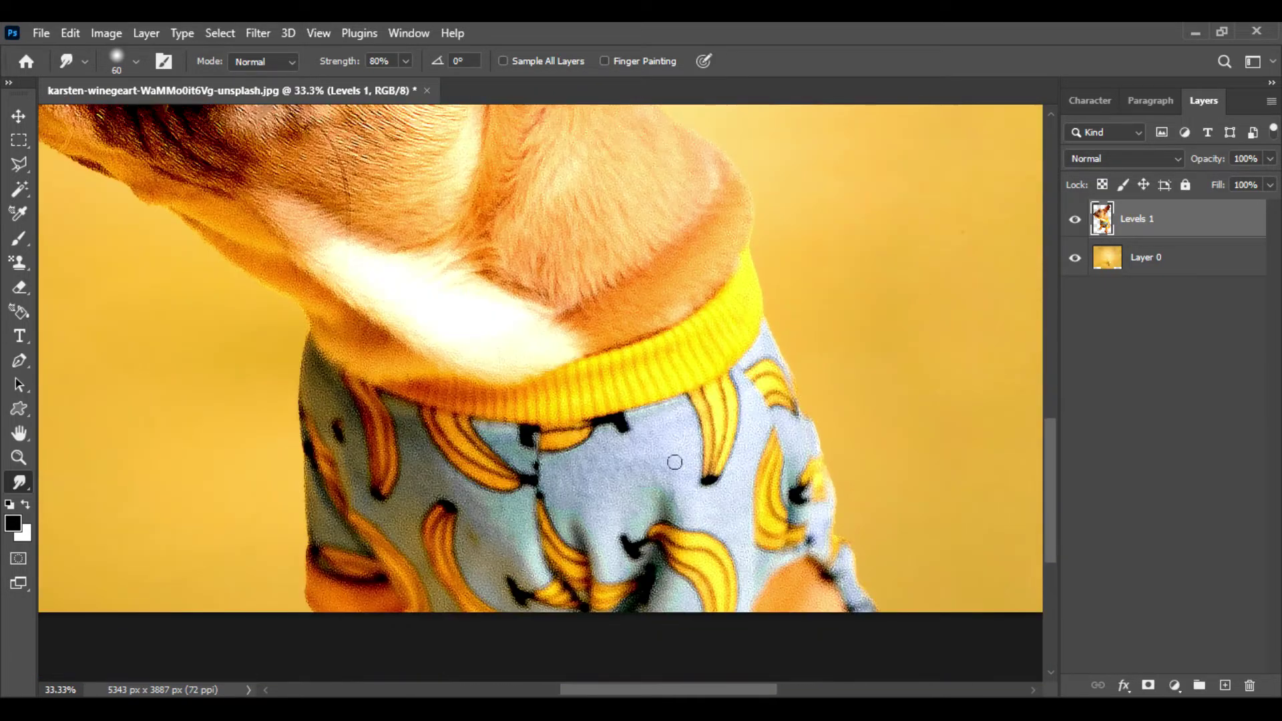
{"action": "key", "text": "ctrl+plus"}
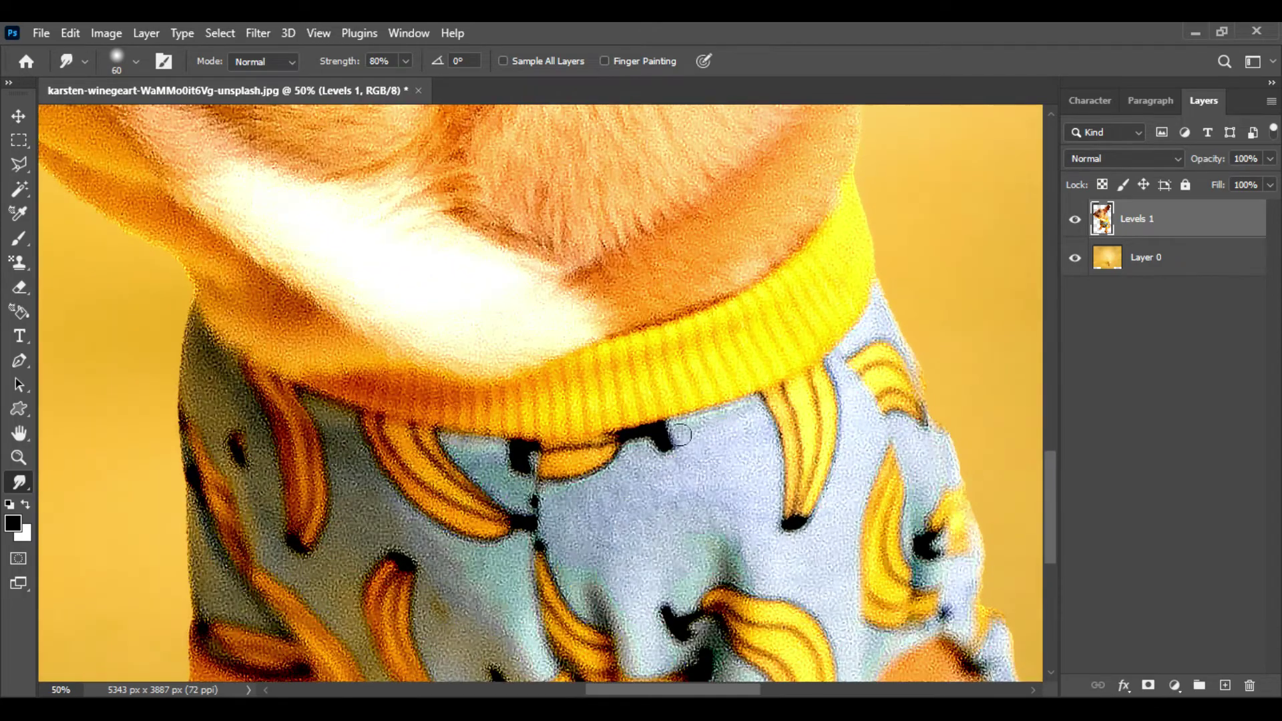
{"action": "mouse_move", "coordinate": [687, 428]}
{"action": "left_mouse_down"}
{"action": "mouse_move", "coordinate": [707, 473]}
{"action": "mouse_move", "coordinate": [700, 437]}
{"action": "mouse_move", "coordinate": [762, 486]}
{"action": "mouse_move", "coordinate": [633, 516]}
{"action": "mouse_move", "coordinate": [681, 465]}
{"action": "mouse_move", "coordinate": [579, 511]}
{"action": "mouse_move", "coordinate": [551, 465]}
{"action": "mouse_move", "coordinate": [564, 461]}
{"action": "mouse_move", "coordinate": [557, 496]}
{"action": "mouse_move", "coordinate": [641, 539]}
{"action": "mouse_move", "coordinate": [608, 599]}
{"action": "mouse_move", "coordinate": [634, 646]}
{"action": "mouse_move", "coordinate": [708, 629]}
{"action": "mouse_move", "coordinate": [669, 601]}
{"action": "mouse_move", "coordinate": [713, 617]}
{"action": "mouse_move", "coordinate": [767, 487]}
{"action": "mouse_move", "coordinate": [766, 562]}
{"action": "mouse_move", "coordinate": [806, 552]}
{"action": "mouse_move", "coordinate": [836, 585]}
{"action": "mouse_move", "coordinate": [841, 478]}
{"action": "mouse_move", "coordinate": [878, 424]}
{"action": "mouse_move", "coordinate": [848, 346]}
{"action": "mouse_move", "coordinate": [886, 323]}
{"action": "mouse_move", "coordinate": [938, 422]}
{"action": "mouse_move", "coordinate": [940, 460]}
{"action": "mouse_move", "coordinate": [884, 384]}
{"action": "mouse_move", "coordinate": [910, 401]}
{"action": "left_mouse_up"}
{"action": "key", "text": "bracketleft"}
{"action": "key", "text": "bracketleft"}
{"action": "mouse_move", "coordinate": [822, 382]}
{"action": "left_mouse_down"}
{"action": "mouse_move", "coordinate": [811, 412]}
{"action": "mouse_move", "coordinate": [784, 388]}
{"action": "mouse_move", "coordinate": [793, 516]}
{"action": "mouse_move", "coordinate": [787, 394]}
{"action": "mouse_move", "coordinate": [808, 507]}
{"action": "left_mouse_up"}
{"action": "mouse_move", "coordinate": [387, 427]}
{"action": "left_mouse_down"}
{"action": "mouse_move", "coordinate": [414, 454]}
{"action": "mouse_move", "coordinate": [368, 418]}
{"action": "left_mouse_up"}
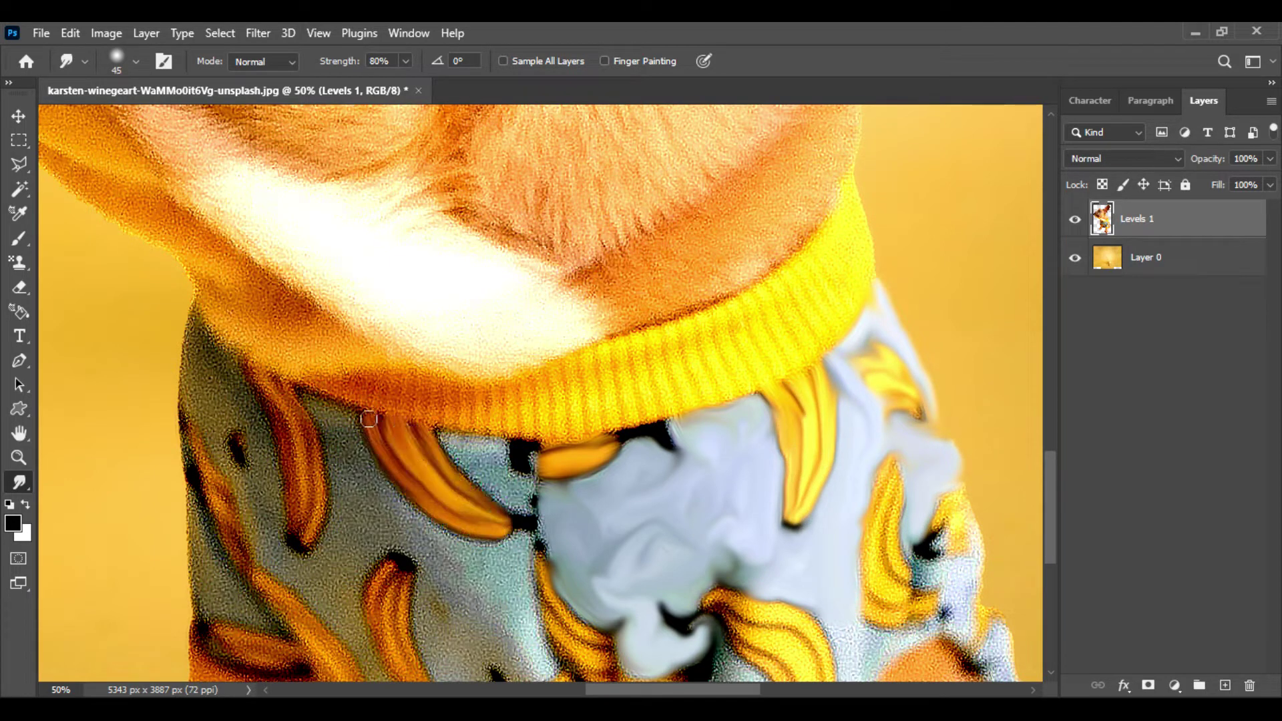
{"action": "mouse_move", "coordinate": [463, 449]}
{"action": "left_mouse_down"}
{"action": "mouse_move", "coordinate": [527, 489]}
{"action": "mouse_move", "coordinate": [505, 444]}
{"action": "mouse_move", "coordinate": [463, 458]}
{"action": "left_mouse_up"}
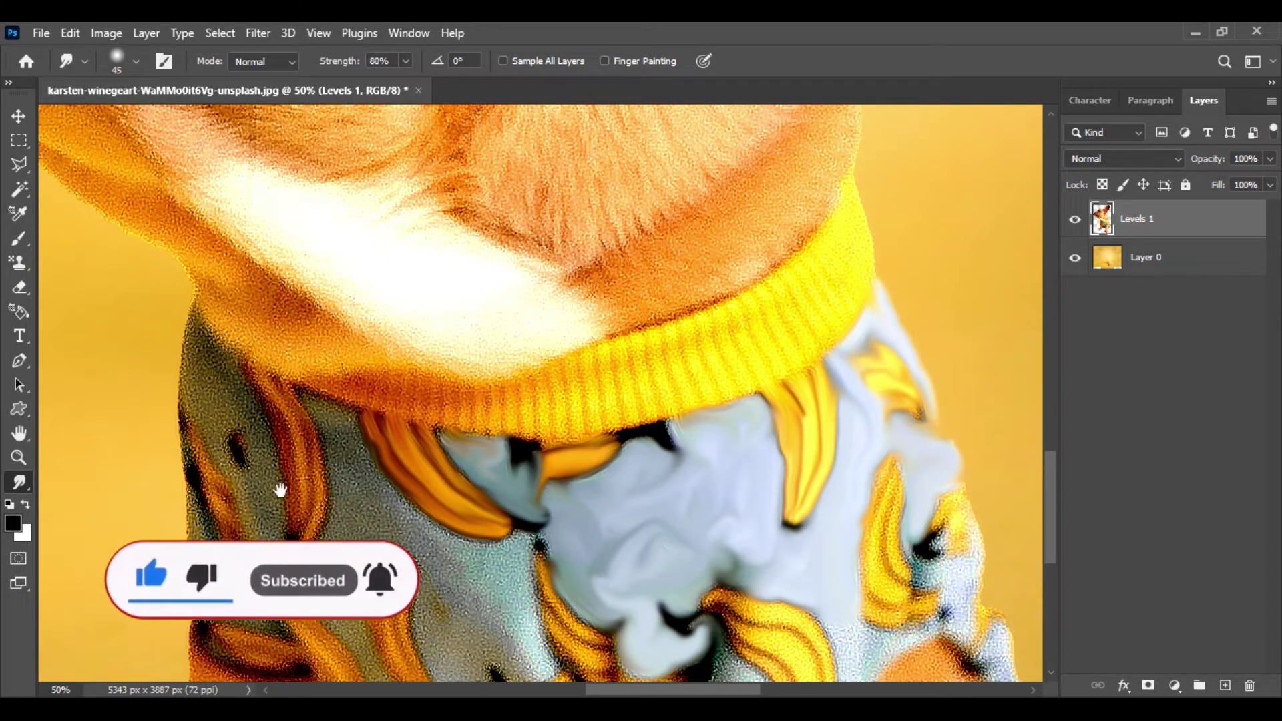
Smudge the fabric and bananas across the shirt's left and lower middle, reducing the brush to 50 px.
{"action": "left_click_drag", "start_coordinate": [280, 489], "coordinate": [326, 525]}
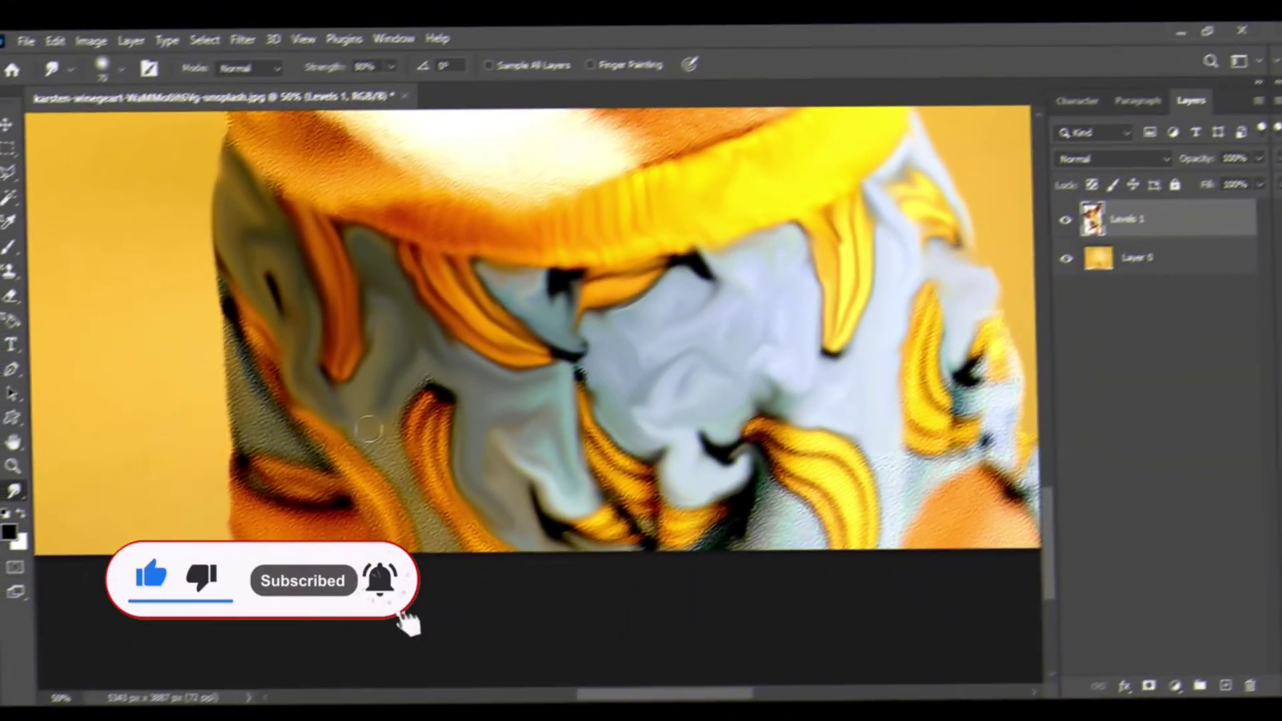
{"action": "left_click_drag", "start_coordinate": [369, 429], "coordinate": [417, 527]}
{"action": "key", "text": "bracketleft"}
{"action": "key", "text": "bracketleft"}
{"action": "mouse_move", "coordinate": [434, 386]}
{"action": "left_mouse_down"}
{"action": "mouse_move", "coordinate": [435, 480]}
{"action": "mouse_move", "coordinate": [447, 407]}
{"action": "mouse_move", "coordinate": [500, 540]}
{"action": "left_mouse_up"}
{"action": "mouse_move", "coordinate": [414, 432]}
{"action": "left_mouse_down"}
{"action": "mouse_move", "coordinate": [451, 394]}
{"action": "mouse_move", "coordinate": [588, 367]}
{"action": "mouse_move", "coordinate": [677, 552]}
{"action": "mouse_move", "coordinate": [731, 511]}
{"action": "left_mouse_up"}
Smudge the large lower-right banana and the remaining fabric toward both sleeve edges with the 50 px soft brush.
{"action": "mouse_move", "coordinate": [755, 425]}
{"action": "left_mouse_down"}
{"action": "mouse_move", "coordinate": [866, 480]}
{"action": "mouse_move", "coordinate": [880, 544]}
{"action": "left_mouse_up"}
{"action": "mouse_move", "coordinate": [764, 440]}
{"action": "left_mouse_down"}
{"action": "mouse_move", "coordinate": [850, 547]}
{"action": "mouse_move", "coordinate": [748, 432]}
{"action": "left_mouse_up"}
{"action": "mouse_move", "coordinate": [986, 442]}
{"action": "left_mouse_down"}
{"action": "mouse_move", "coordinate": [929, 437]}
{"action": "mouse_move", "coordinate": [948, 374]}
{"action": "mouse_move", "coordinate": [936, 331]}
{"action": "mouse_move", "coordinate": [973, 407]}
{"action": "mouse_move", "coordinate": [995, 365]}
{"action": "mouse_move", "coordinate": [970, 409]}
{"action": "mouse_move", "coordinate": [1004, 396]}
{"action": "mouse_move", "coordinate": [1015, 407]}
{"action": "mouse_move", "coordinate": [1011, 469]}
{"action": "mouse_move", "coordinate": [887, 426]}
{"action": "mouse_move", "coordinate": [925, 490]}
{"action": "mouse_move", "coordinate": [911, 505]}
{"action": "mouse_move", "coordinate": [764, 492]}
{"action": "mouse_move", "coordinate": [755, 530]}
{"action": "mouse_move", "coordinate": [817, 516]}
{"action": "mouse_move", "coordinate": [779, 546]}
{"action": "left_mouse_up"}
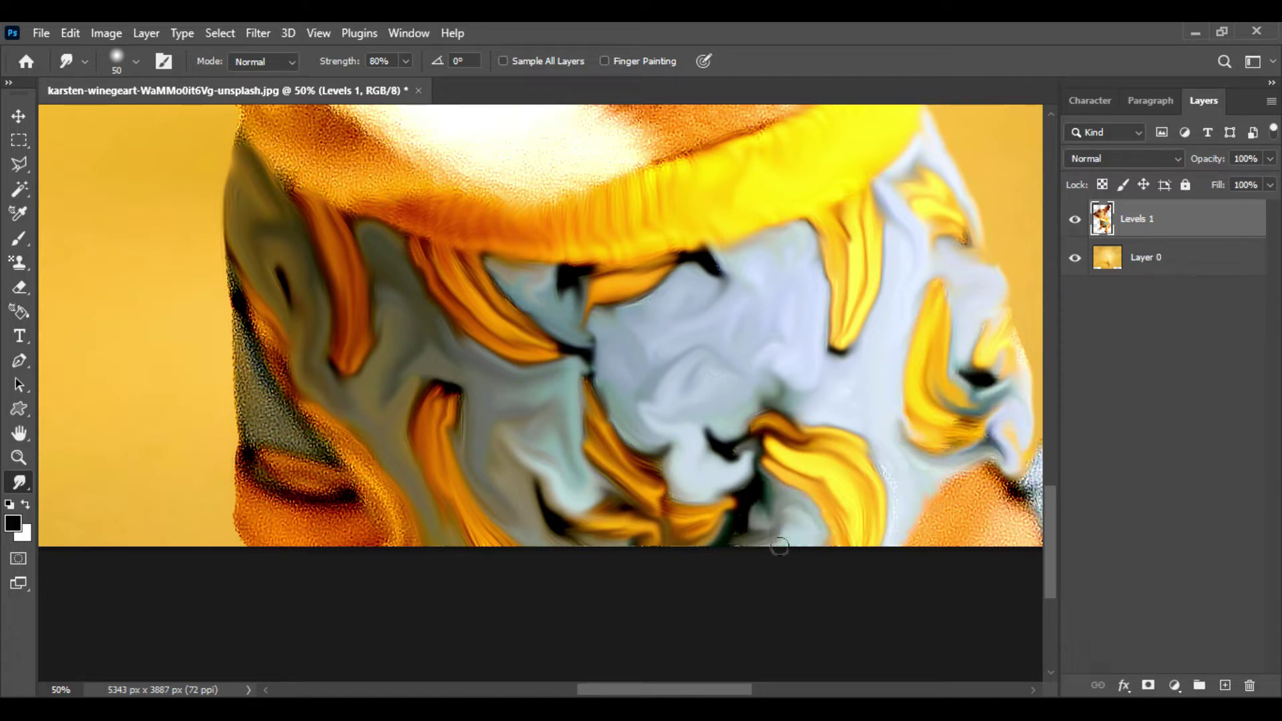
{"action": "mouse_move", "coordinate": [329, 428]}
{"action": "left_mouse_down"}
{"action": "mouse_move", "coordinate": [249, 426]}
{"action": "mouse_move", "coordinate": [276, 406]}
{"action": "mouse_move", "coordinate": [234, 309]}
{"action": "mouse_move", "coordinate": [408, 555]}
{"action": "mouse_move", "coordinate": [253, 451]}
{"action": "mouse_move", "coordinate": [291, 474]}
{"action": "mouse_move", "coordinate": [297, 511]}
{"action": "mouse_move", "coordinate": [327, 447]}
{"action": "left_mouse_up"}
{"action": "mouse_move", "coordinate": [972, 471]}
{"action": "left_mouse_down"}
{"action": "mouse_move", "coordinate": [924, 544]}
{"action": "mouse_move", "coordinate": [1024, 549]}
{"action": "mouse_move", "coordinate": [1028, 354]}
{"action": "mouse_move", "coordinate": [761, 581]}
{"action": "left_mouse_up"}
Smudge the neck fur down to the yellow collar with the 90 px hair brush.
{"action": "left_click_drag", "start_coordinate": [811, 546], "coordinate": [854, 634]}
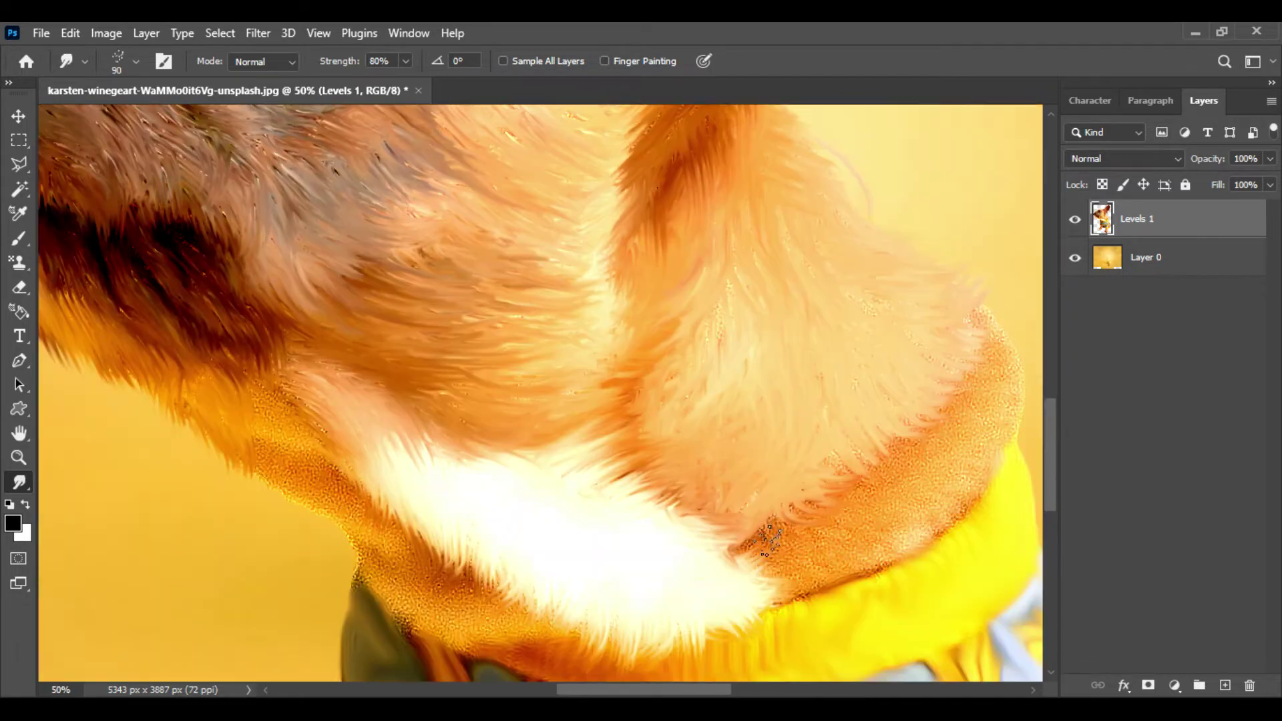
{"action": "mouse_move", "coordinate": [769, 539]}
{"action": "left_mouse_down"}
{"action": "mouse_move", "coordinate": [795, 594]}
{"action": "mouse_move", "coordinate": [819, 520]}
{"action": "mouse_move", "coordinate": [798, 541]}
{"action": "mouse_move", "coordinate": [841, 520]}
{"action": "mouse_move", "coordinate": [856, 449]}
{"action": "mouse_move", "coordinate": [968, 457]}
{"action": "mouse_move", "coordinate": [983, 420]}
{"action": "mouse_move", "coordinate": [963, 363]}
{"action": "mouse_move", "coordinate": [849, 296]}
{"action": "left_mouse_up"}
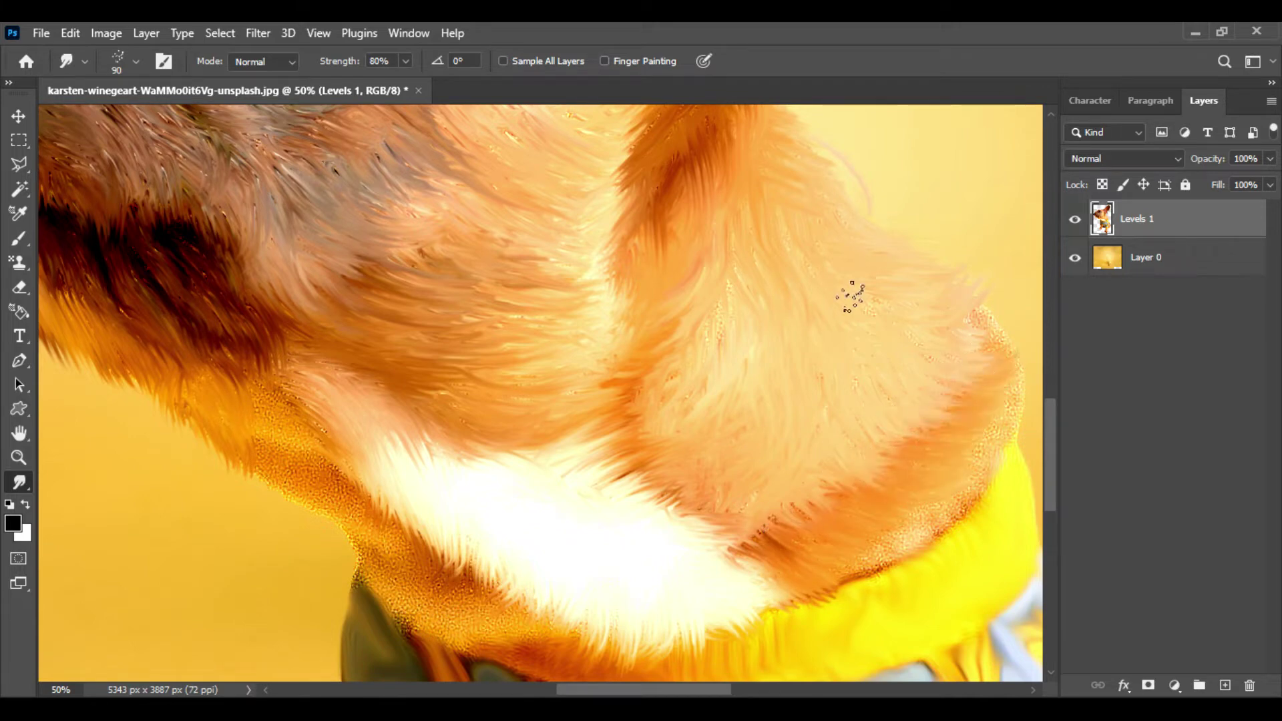
{"action": "mouse_move", "coordinate": [928, 342]}
{"action": "left_mouse_down"}
{"action": "mouse_move", "coordinate": [989, 384]}
{"action": "mouse_move", "coordinate": [989, 439]}
{"action": "mouse_move", "coordinate": [1009, 382]}
{"action": "mouse_move", "coordinate": [977, 483]}
{"action": "mouse_move", "coordinate": [940, 546]}
{"action": "mouse_move", "coordinate": [972, 501]}
{"action": "left_mouse_up"}
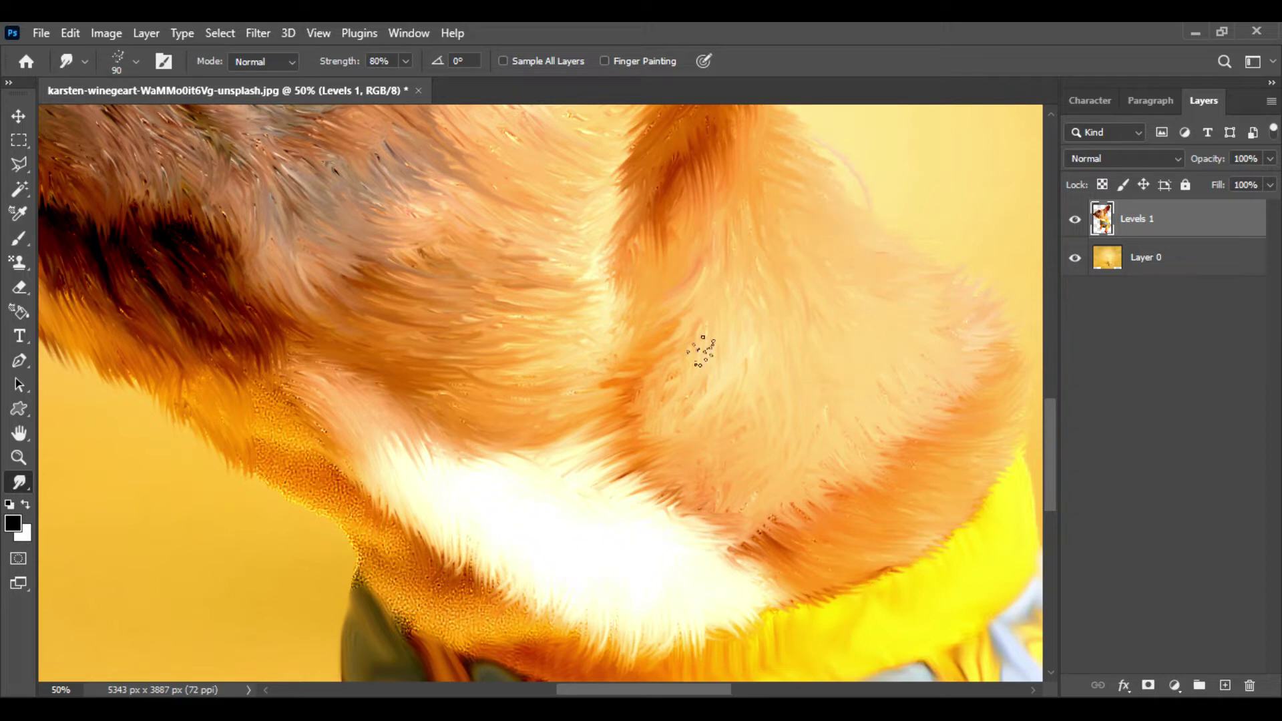
Shift the dog cutout to the right over the background and return to the Smudge tool.
{"action": "key", "text": "v"}
{"action": "left_click_drag", "start_coordinate": [433, 380], "coordinate": [610, 361]}
{"action": "left_click", "coordinate": [23, 485]}
Smudge the remaining grainy fur on the throat, chin and ear with the 90 px hair brush.
{"action": "mouse_move", "coordinate": [437, 374]}
{"action": "left_mouse_down"}
{"action": "mouse_move", "coordinate": [482, 502]}
{"action": "mouse_move", "coordinate": [531, 510]}
{"action": "mouse_move", "coordinate": [635, 604]}
{"action": "mouse_move", "coordinate": [698, 578]}
{"action": "mouse_move", "coordinate": [635, 607]}
{"action": "mouse_move", "coordinate": [753, 613]}
{"action": "left_mouse_up"}
{"action": "mouse_move", "coordinate": [475, 340]}
{"action": "left_mouse_down"}
{"action": "mouse_move", "coordinate": [448, 348]}
{"action": "mouse_move", "coordinate": [487, 424]}
{"action": "mouse_move", "coordinate": [351, 412]}
{"action": "mouse_move", "coordinate": [426, 496]}
{"action": "left_mouse_up"}
{"action": "mouse_move", "coordinate": [418, 355]}
{"action": "left_mouse_down"}
{"action": "mouse_move", "coordinate": [371, 352]}
{"action": "mouse_move", "coordinate": [254, 264]}
{"action": "mouse_move", "coordinate": [154, 327]}
{"action": "mouse_move", "coordinate": [321, 221]}
{"action": "mouse_move", "coordinate": [401, 274]}
{"action": "mouse_move", "coordinate": [387, 237]}
{"action": "left_mouse_up"}
{"action": "left_click_drag", "start_coordinate": [543, 173], "coordinate": [525, 396]}
{"action": "mouse_move", "coordinate": [561, 350]}
{"action": "left_mouse_down"}
{"action": "mouse_move", "coordinate": [481, 320]}
{"action": "mouse_move", "coordinate": [387, 384]}
{"action": "mouse_move", "coordinate": [349, 216]}
{"action": "mouse_move", "coordinate": [267, 280]}
{"action": "mouse_move", "coordinate": [202, 304]}
{"action": "mouse_move", "coordinate": [310, 388]}
{"action": "mouse_move", "coordinate": [587, 421]}
{"action": "mouse_move", "coordinate": [664, 330]}
{"action": "mouse_move", "coordinate": [759, 334]}
{"action": "mouse_move", "coordinate": [880, 252]}
{"action": "left_mouse_up"}
{"action": "left_click_drag", "start_coordinate": [853, 187], "coordinate": [767, 372]}
{"action": "mouse_move", "coordinate": [768, 307]}
{"action": "left_mouse_down"}
{"action": "mouse_move", "coordinate": [811, 275]}
{"action": "mouse_move", "coordinate": [635, 238]}
{"action": "mouse_move", "coordinate": [304, 297]}
{"action": "mouse_move", "coordinate": [313, 400]}
{"action": "mouse_move", "coordinate": [441, 474]}
{"action": "mouse_move", "coordinate": [534, 390]}
{"action": "mouse_move", "coordinate": [448, 366]}
{"action": "mouse_move", "coordinate": [644, 305]}
{"action": "left_mouse_up"}
Smudge the remaining grainy patches on the front of the muzzle below the nose.
{"action": "mouse_move", "coordinate": [267, 270]}
{"action": "left_mouse_down"}
{"action": "mouse_move", "coordinate": [321, 200]}
{"action": "mouse_move", "coordinate": [173, 387]}
{"action": "mouse_move", "coordinate": [285, 426]}
{"action": "mouse_move", "coordinate": [449, 296]}
{"action": "left_mouse_up"}
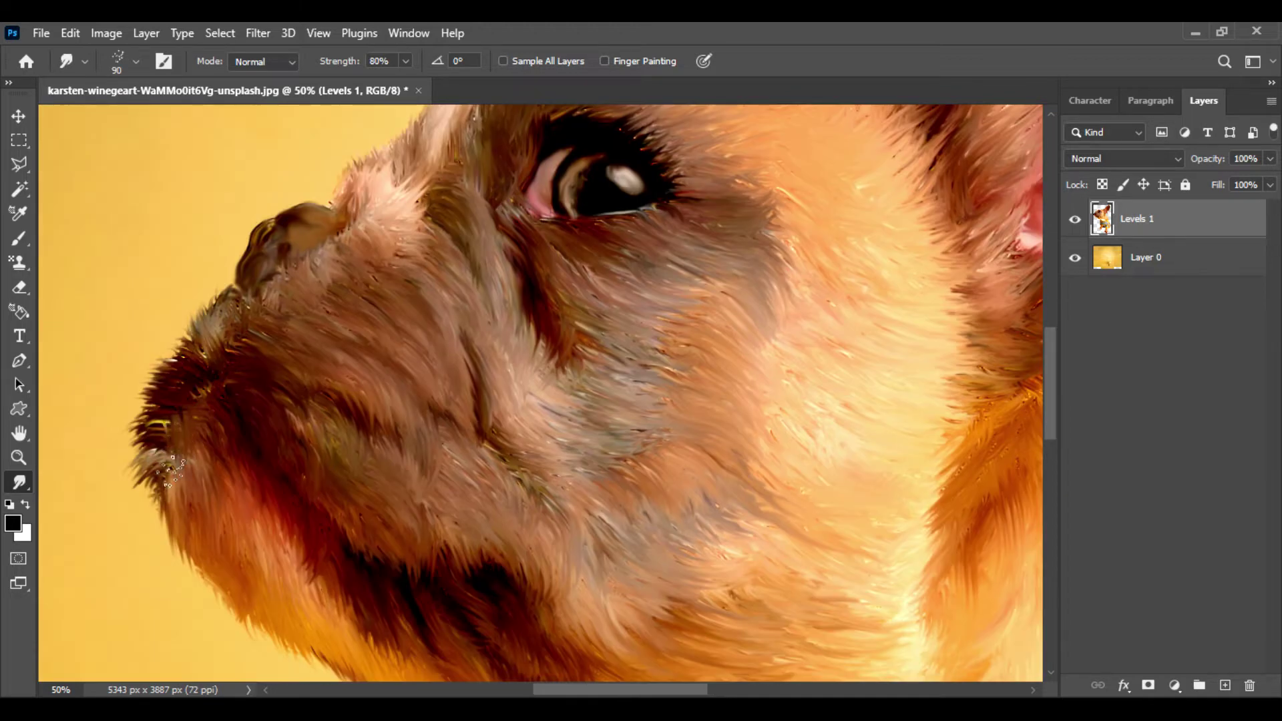
{"action": "mouse_move", "coordinate": [167, 460]}
{"action": "left_mouse_down"}
{"action": "mouse_move", "coordinate": [163, 420]}
{"action": "mouse_move", "coordinate": [200, 367]}
{"action": "left_mouse_up"}
{"action": "left_click_drag", "start_coordinate": [247, 331], "coordinate": [199, 376]}
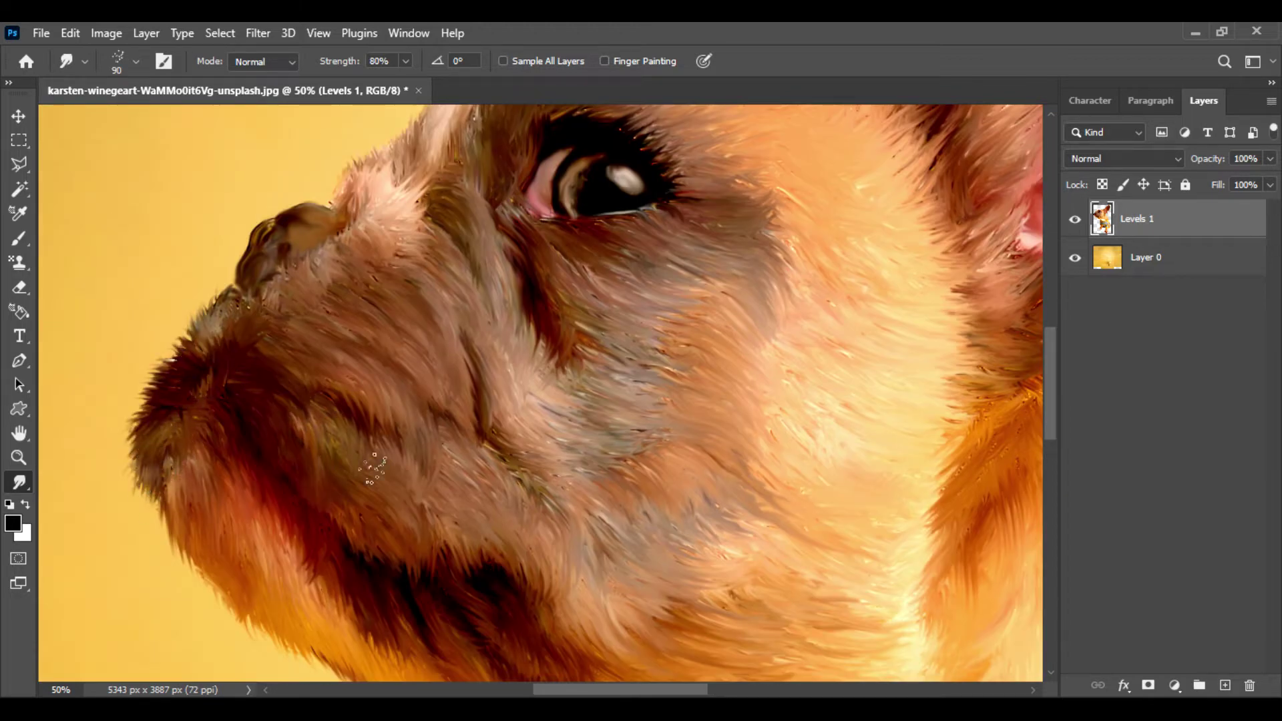
Blend the fur around the base of the ear and its lower tip with the 90 px hair brush.
{"action": "left_click_drag", "start_coordinate": [801, 597], "coordinate": [544, 269]}
{"action": "left_click_drag", "start_coordinate": [728, 307], "coordinate": [581, 631]}
{"action": "left_click_drag", "start_coordinate": [651, 397], "coordinate": [674, 347]}
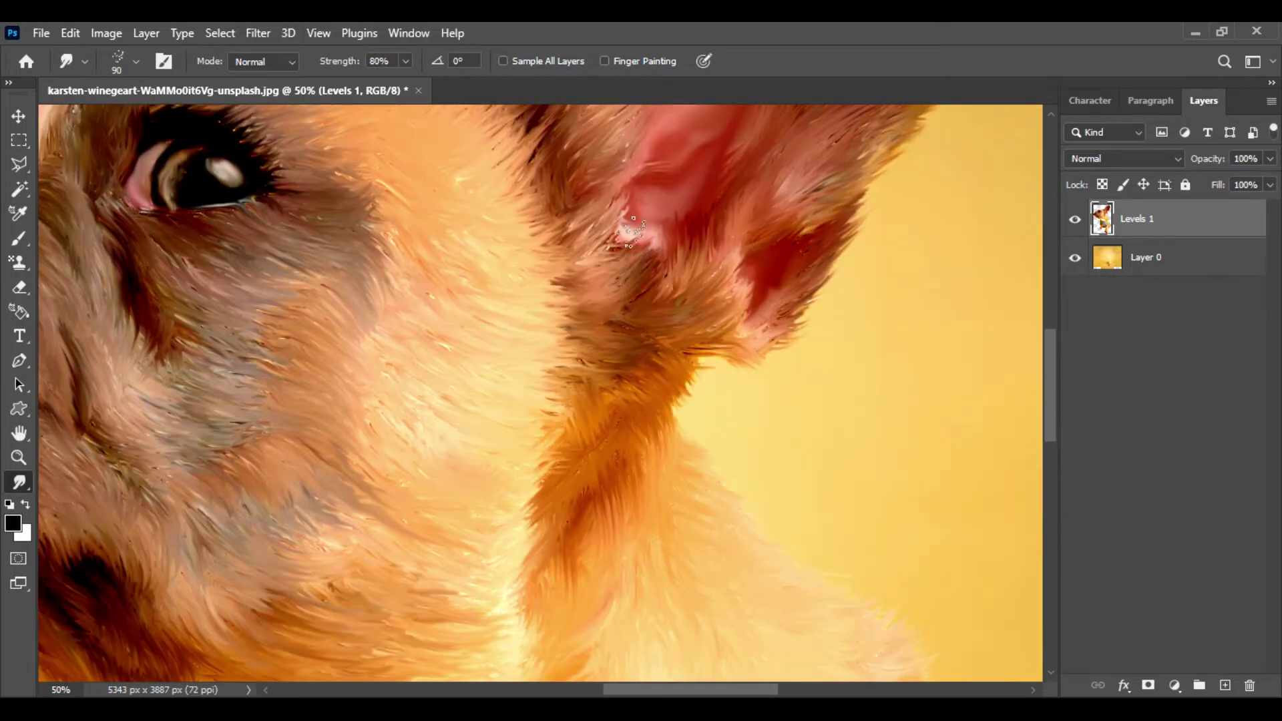
{"action": "left_click_drag", "start_coordinate": [631, 257], "coordinate": [591, 217]}
{"action": "left_click_drag", "start_coordinate": [741, 334], "coordinate": [788, 357]}
Refine the fur on the upper ear and along its outer edges with the 90 px hair brush.
{"action": "left_click_drag", "start_coordinate": [710, 398], "coordinate": [681, 628]}
{"action": "mouse_move", "coordinate": [639, 206]}
{"action": "left_mouse_down"}
{"action": "mouse_move", "coordinate": [616, 376]}
{"action": "mouse_move", "coordinate": [613, 327]}
{"action": "left_mouse_up"}
{"action": "left_click_drag", "start_coordinate": [544, 387], "coordinate": [581, 330]}
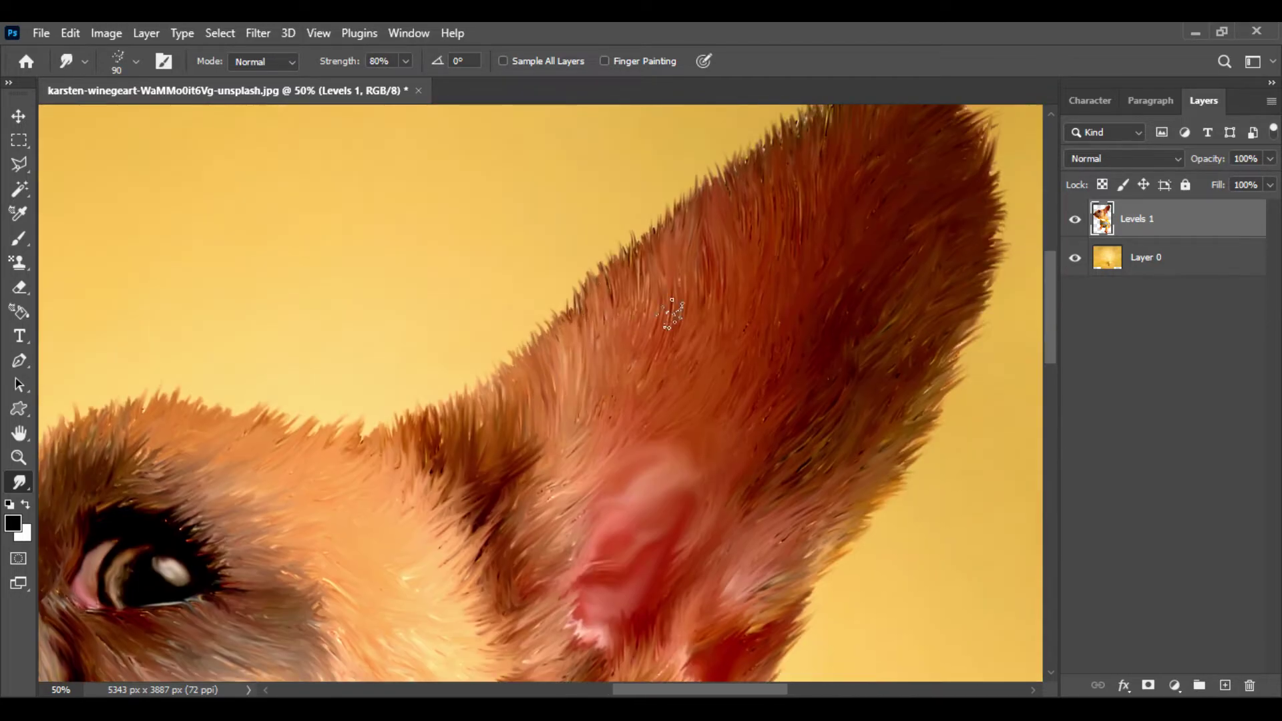
{"action": "left_click_drag", "start_coordinate": [872, 357], "coordinate": [868, 317]}
Move the dog cutout to the left and slightly down over the background.
{"action": "key", "text": "ctrl+minus"}
{"action": "key", "text": "ctrl+minus"}
{"action": "mouse_move", "coordinate": [703, 530]}
{"action": "left_mouse_down"}
{"action": "mouse_move", "coordinate": [770, 311]}
{"action": "mouse_move", "coordinate": [890, 429]}
{"action": "mouse_move", "coordinate": [797, 370]}
{"action": "left_mouse_up"}
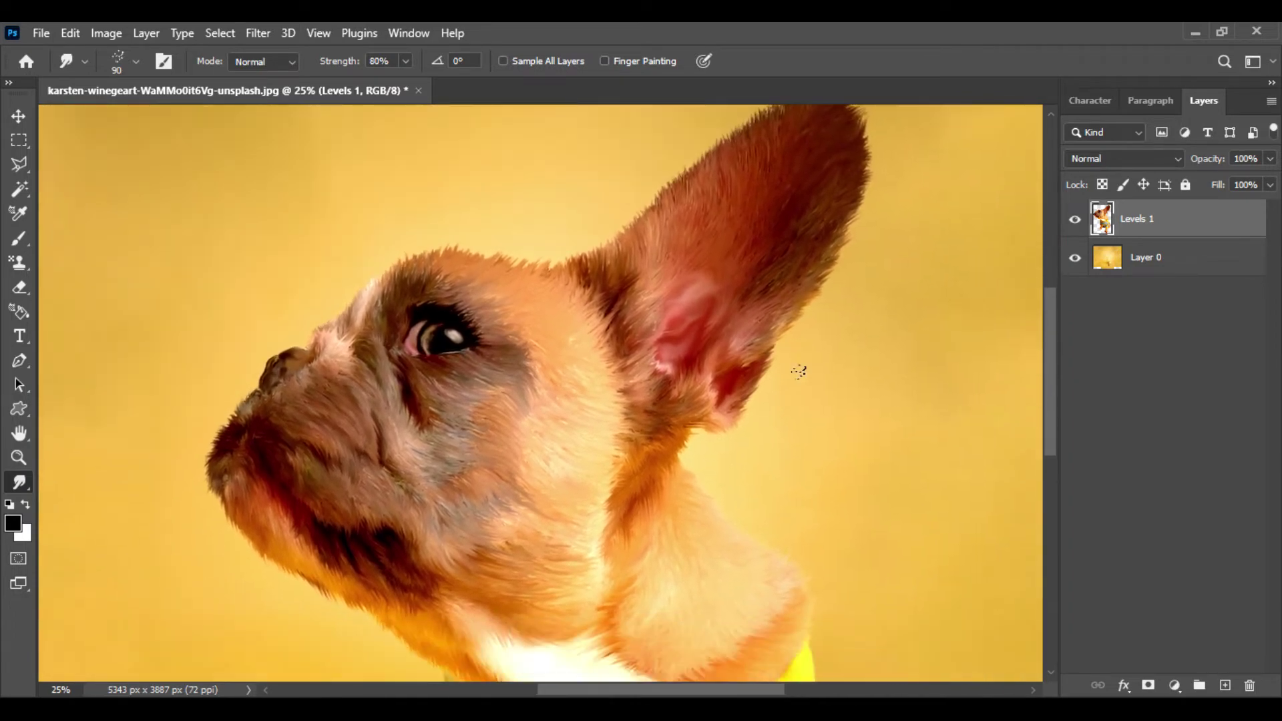
{"action": "key", "text": "ctrl+minus"}
{"action": "left_click_drag", "start_coordinate": [695, 481], "coordinate": [675, 389]}
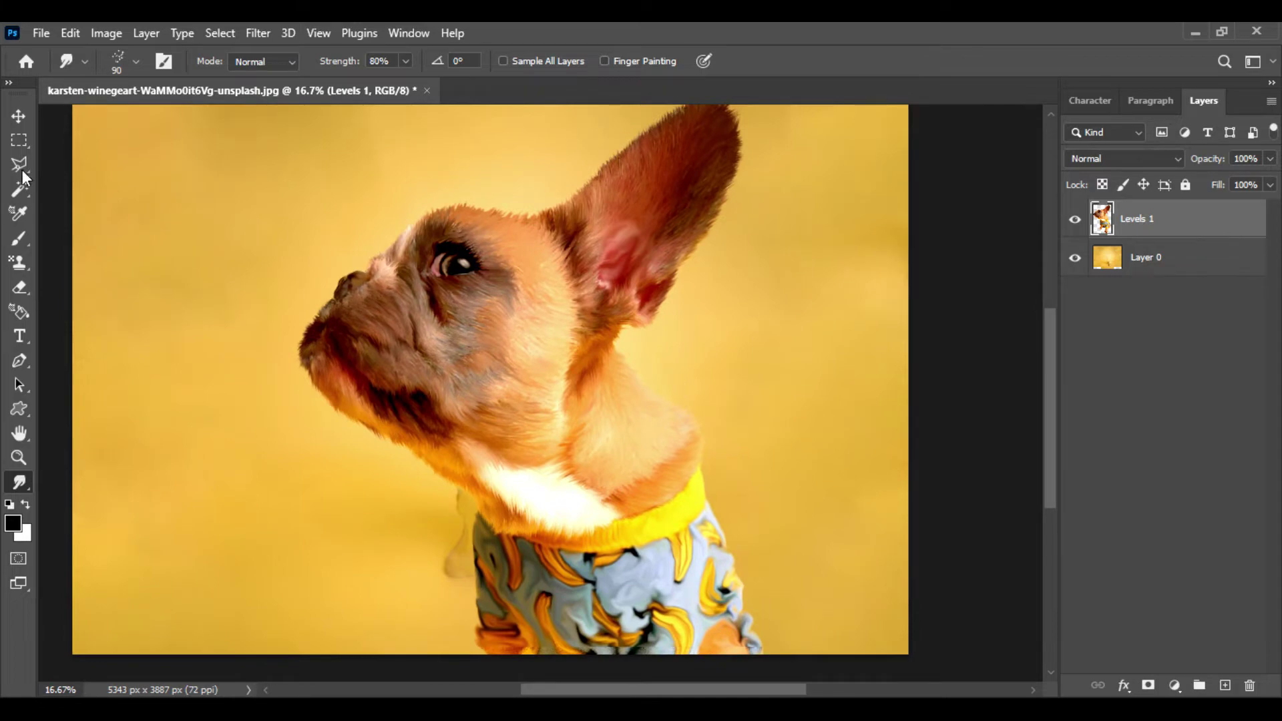
{"action": "left_click", "coordinate": [18, 116]}
{"action": "left_click_drag", "start_coordinate": [512, 339], "coordinate": [455, 363]}
{"action": "scroll", "coordinate": [733, 395], "scroll_direction": "up", "scroll_amount": 2}
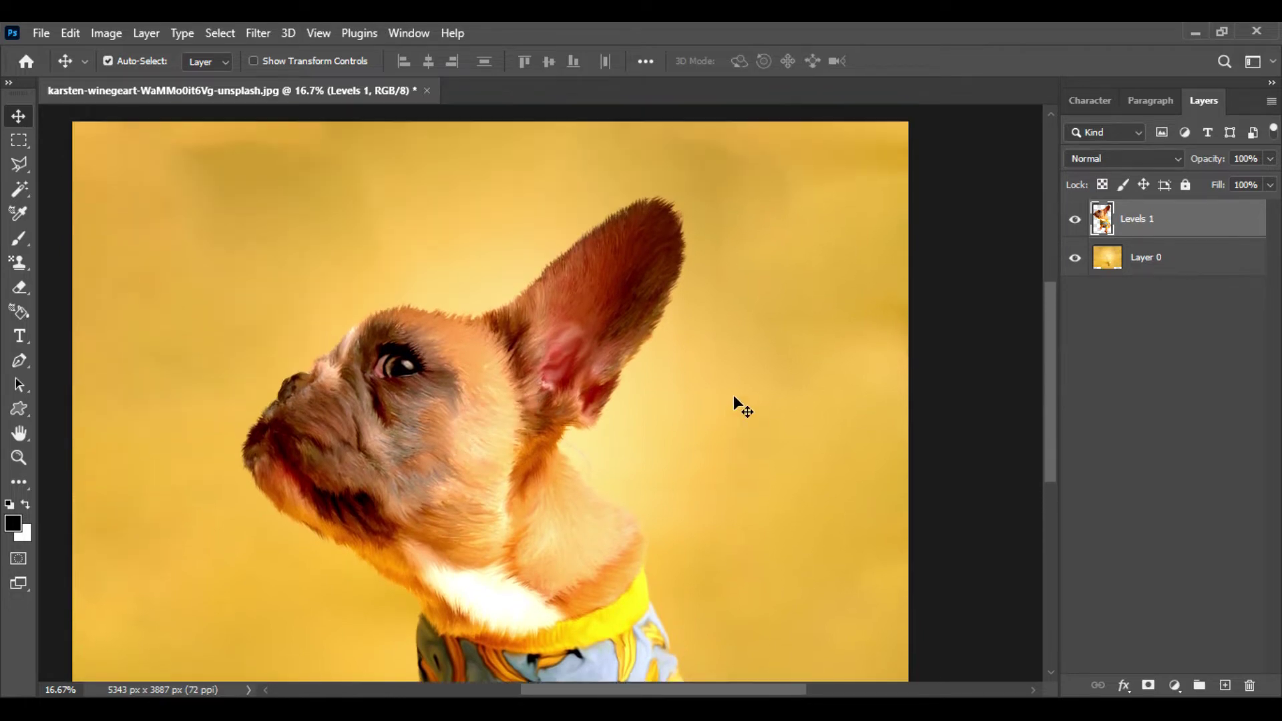
Add a new layer above the dog and choose the 500 px splatter preset "brush 17" for the Brush tool.
{"action": "key", "text": "ctrl+plus"}
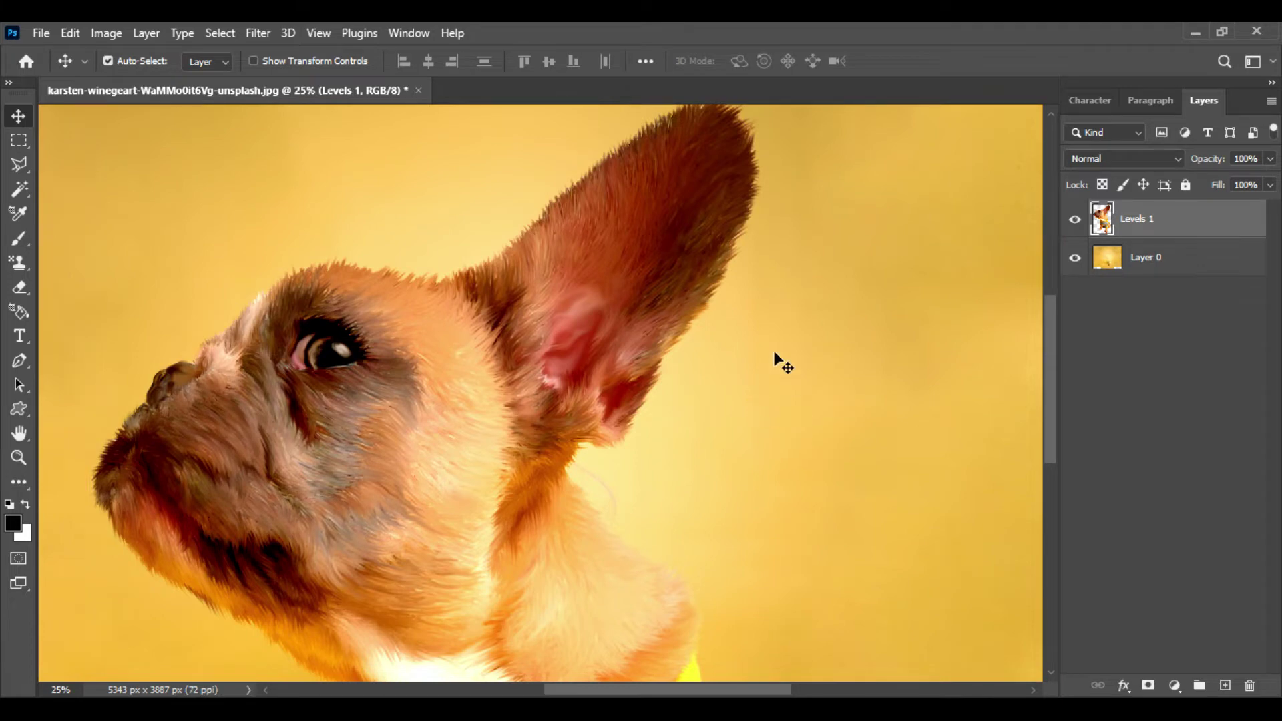
{"action": "left_click_drag", "start_coordinate": [805, 282], "coordinate": [778, 422]}
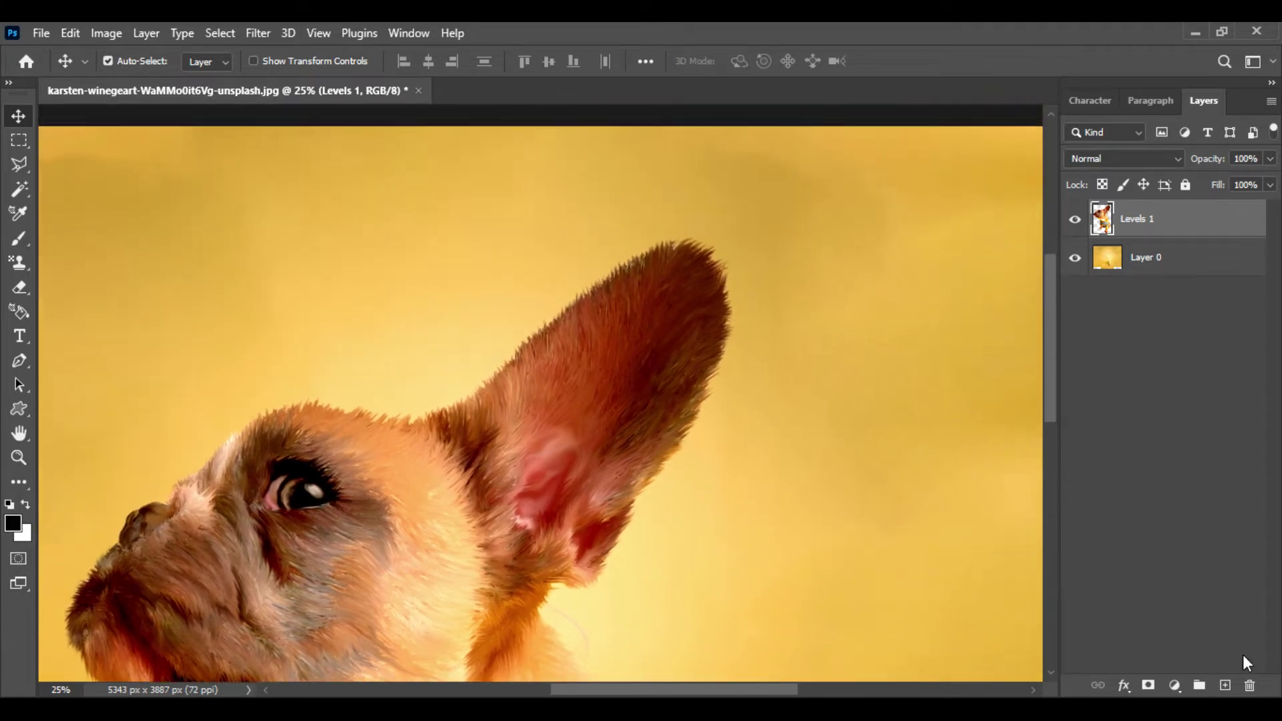
{"action": "left_click", "coordinate": [1224, 685]}
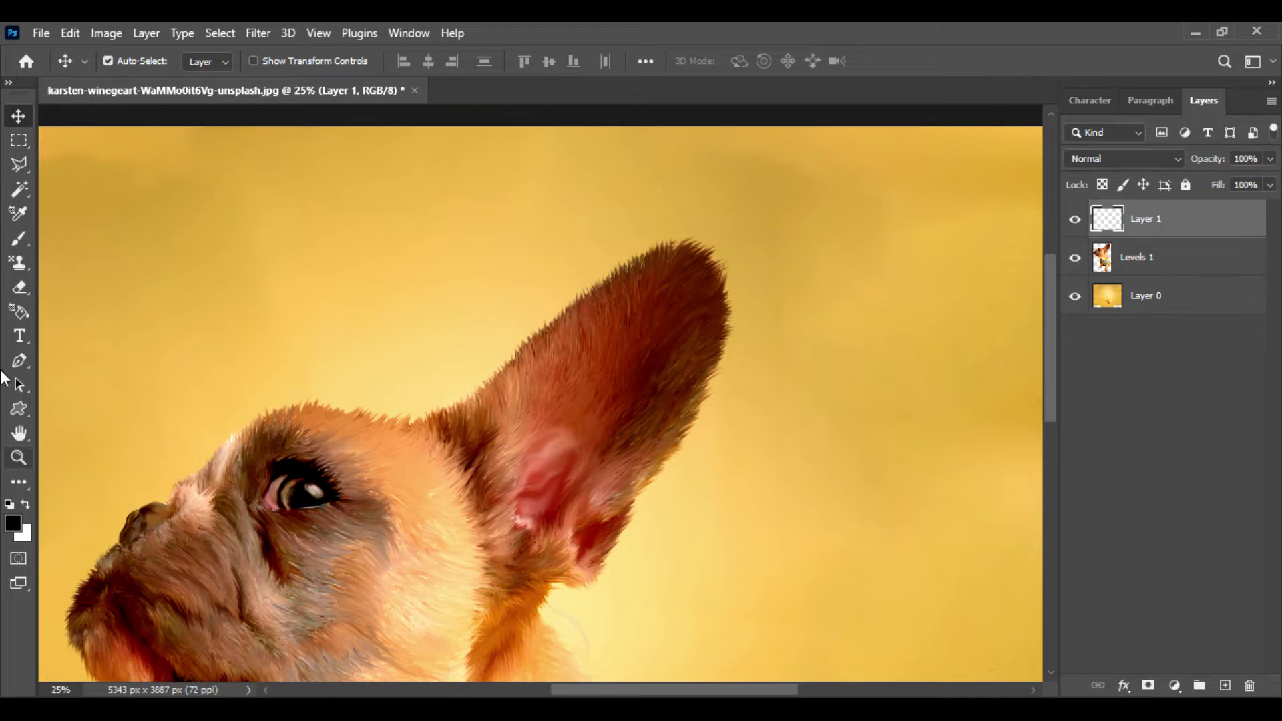
{"action": "left_click", "coordinate": [14, 241]}
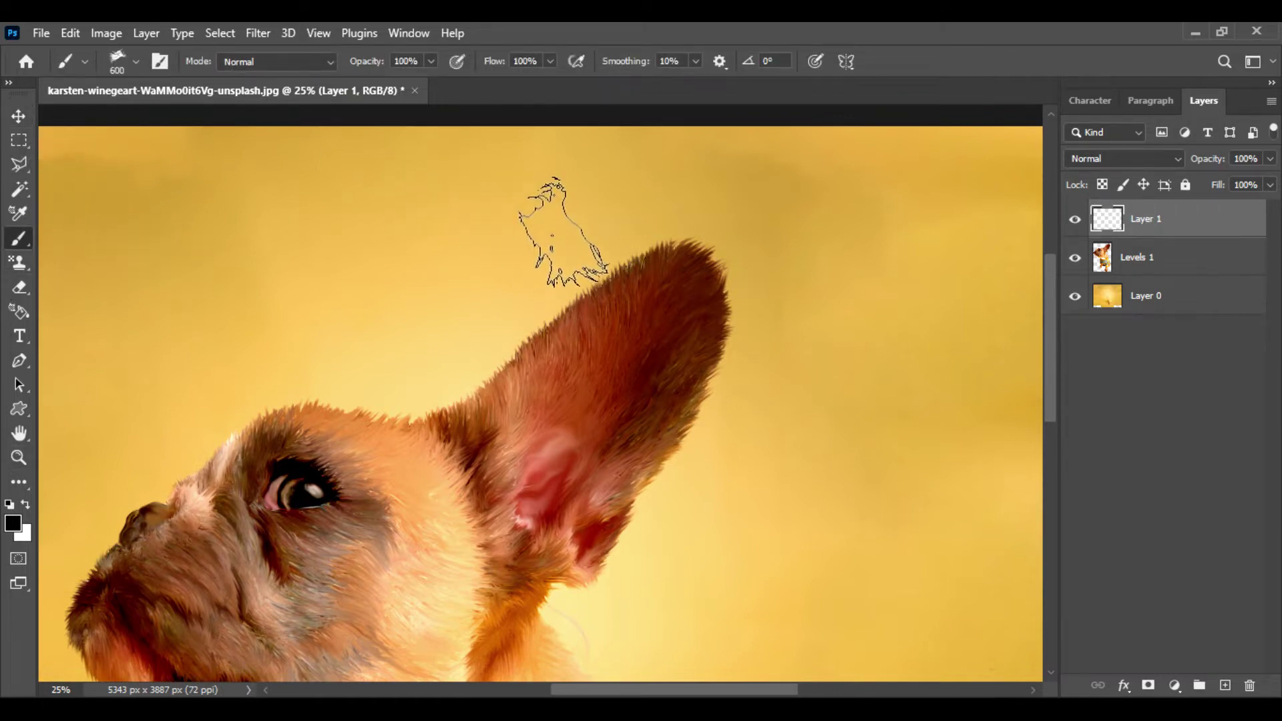
{"action": "left_click", "coordinate": [137, 62]}
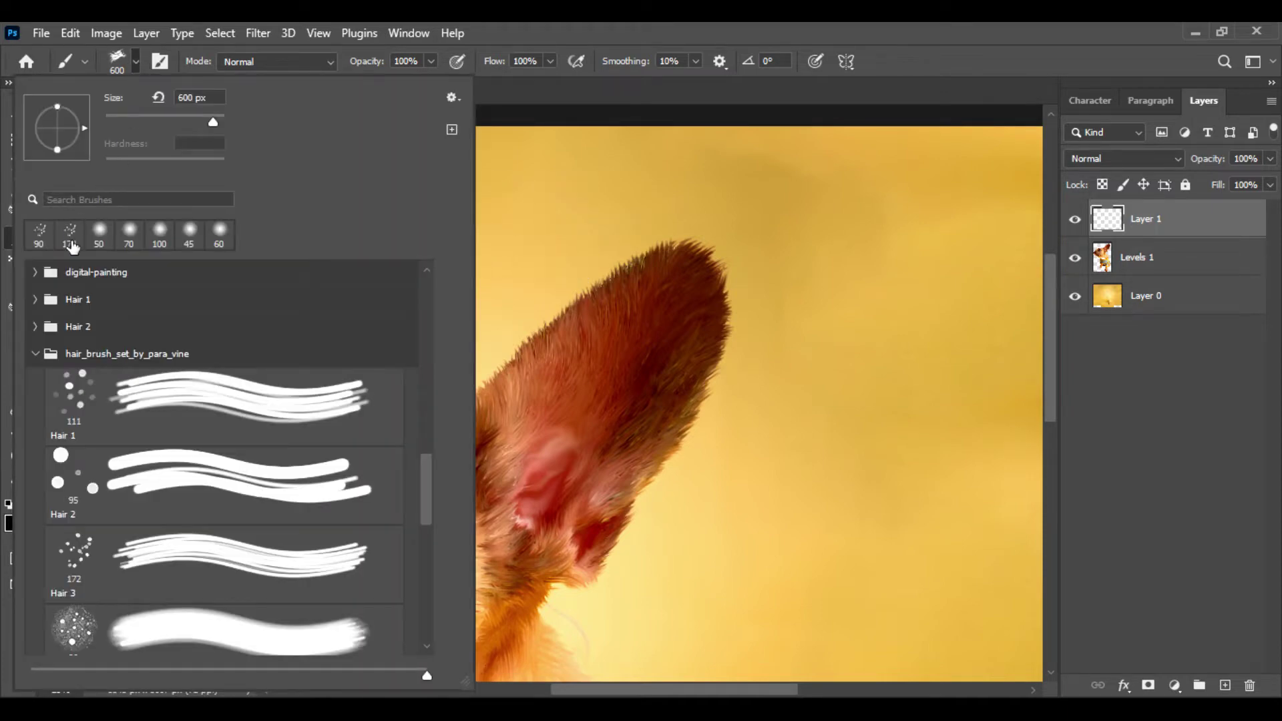
{"action": "scroll", "coordinate": [410, 456], "scroll_direction": "down", "scroll_amount": 20}
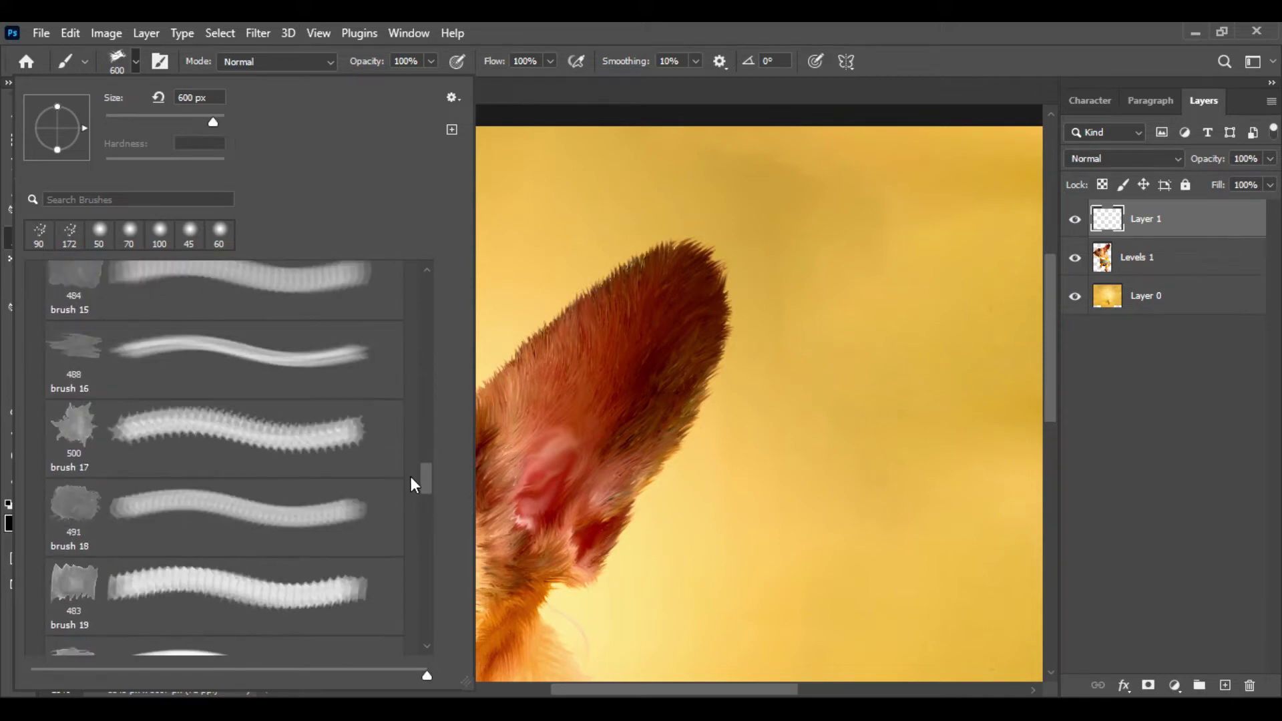
{"action": "scroll", "coordinate": [410, 475], "scroll_direction": "down", "scroll_amount": 1}
{"action": "left_click", "coordinate": [77, 362]}
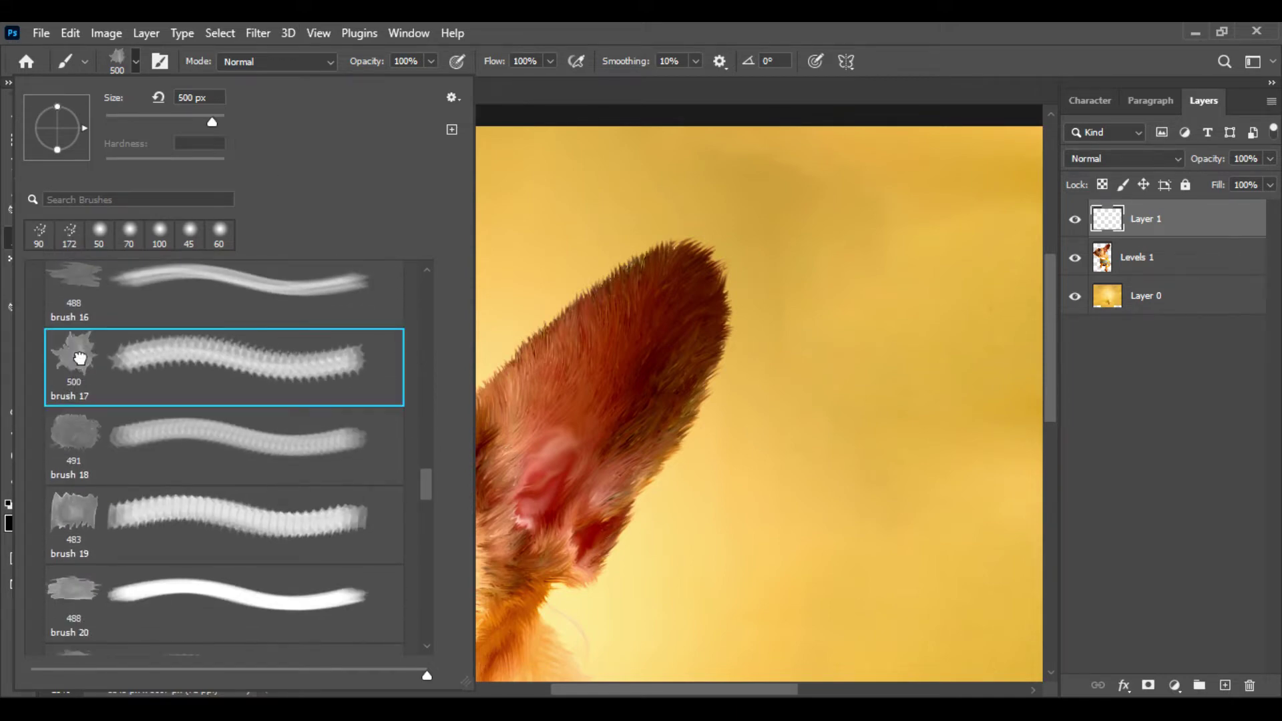
{"action": "key", "text": "Return"}
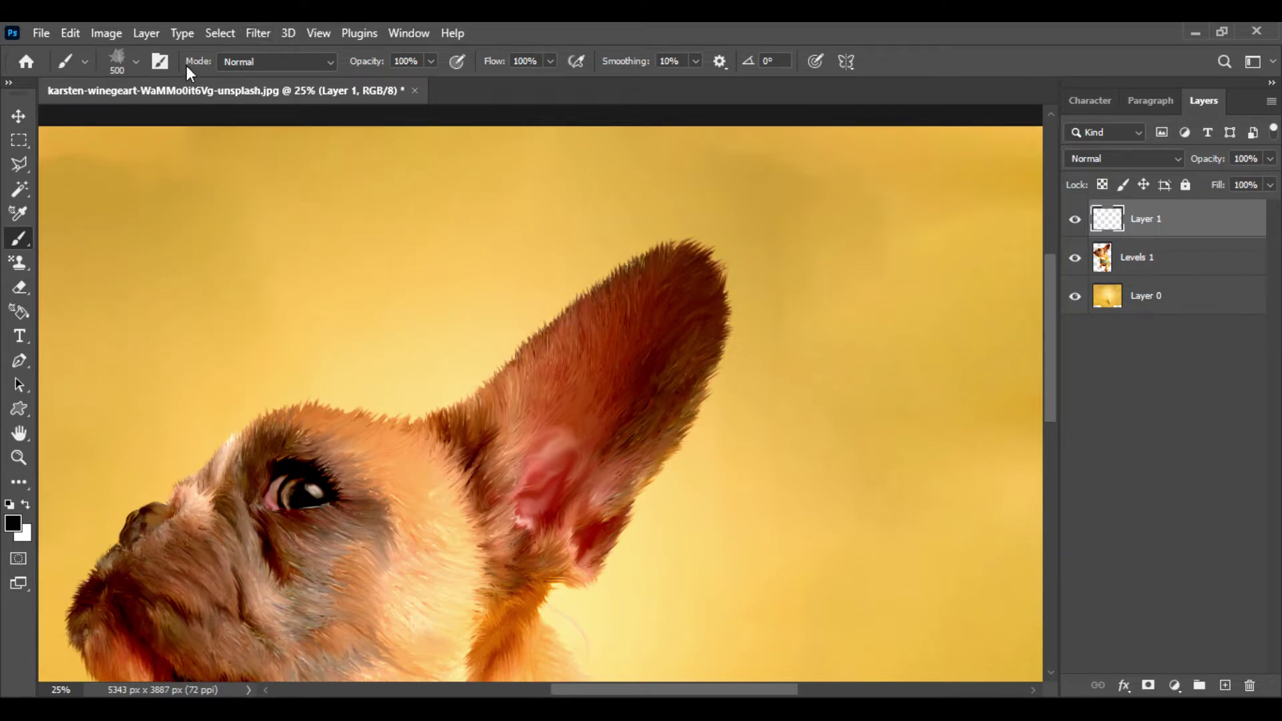
Enable Shape Dynamics for the brush and set its Angle Jitter to 91%.
{"action": "key", "text": "F5"}
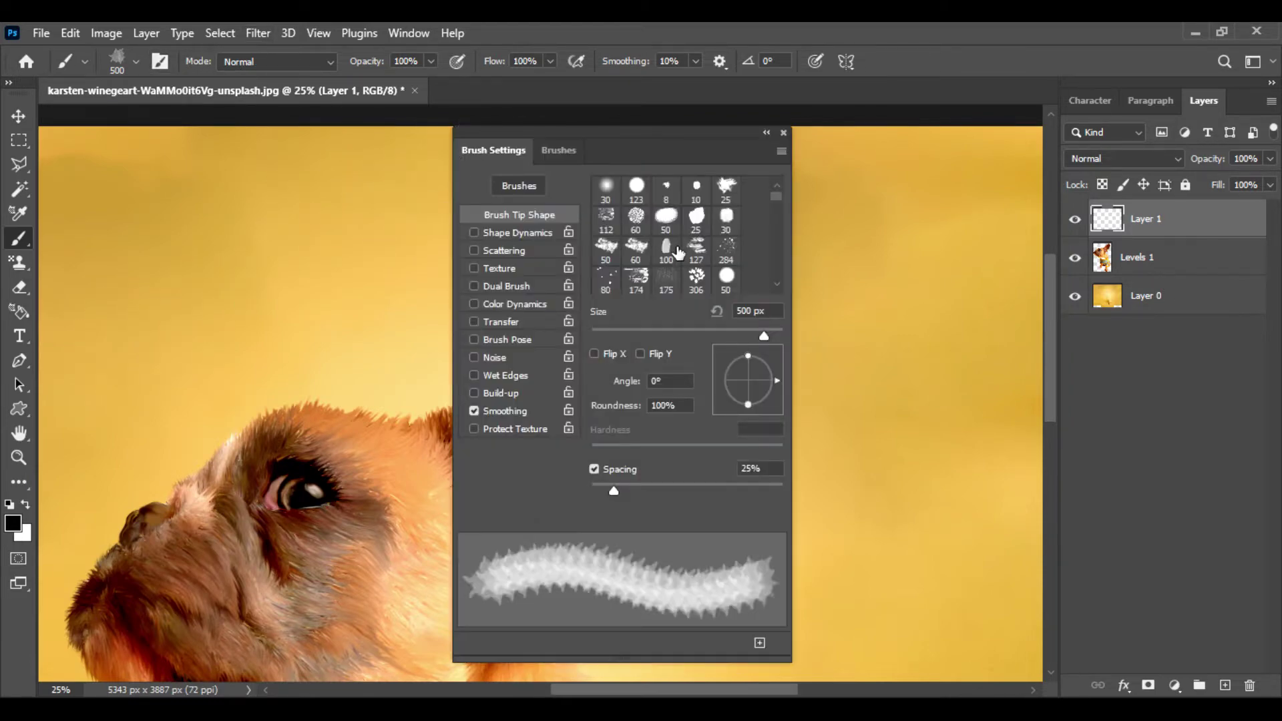
{"action": "left_click", "coordinate": [518, 233]}
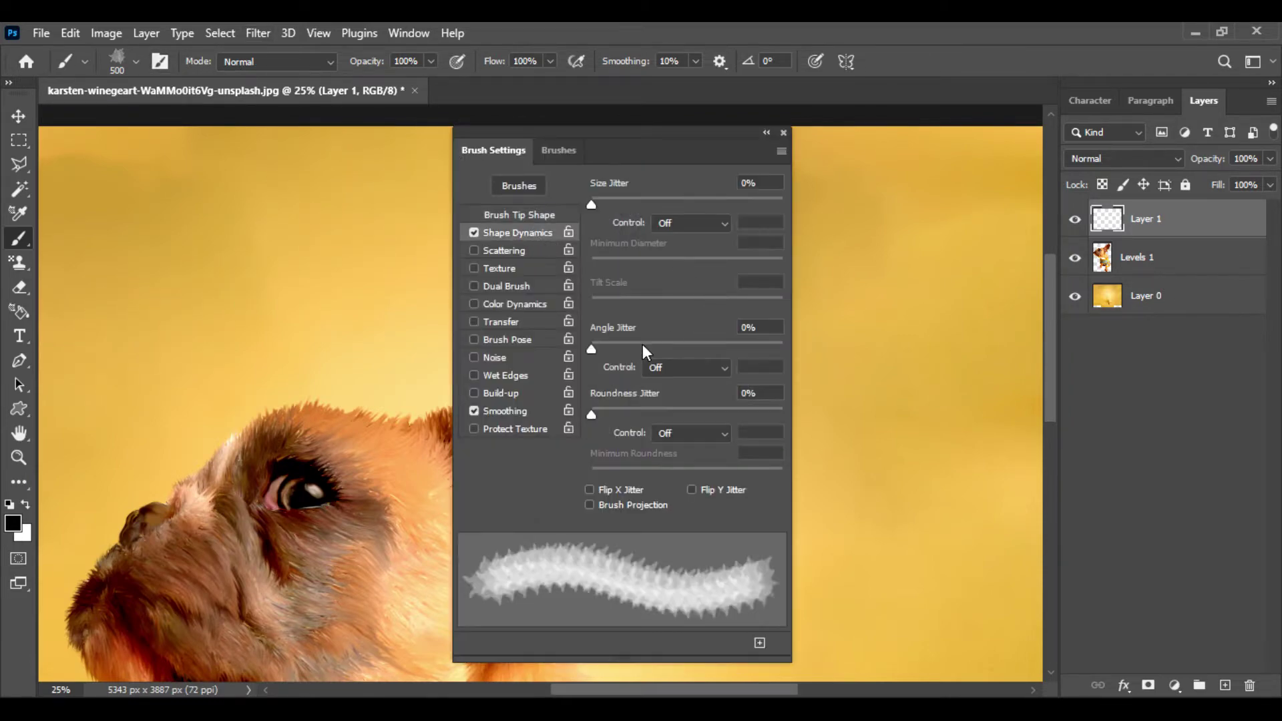
{"action": "left_click_drag", "start_coordinate": [586, 348], "coordinate": [766, 343]}
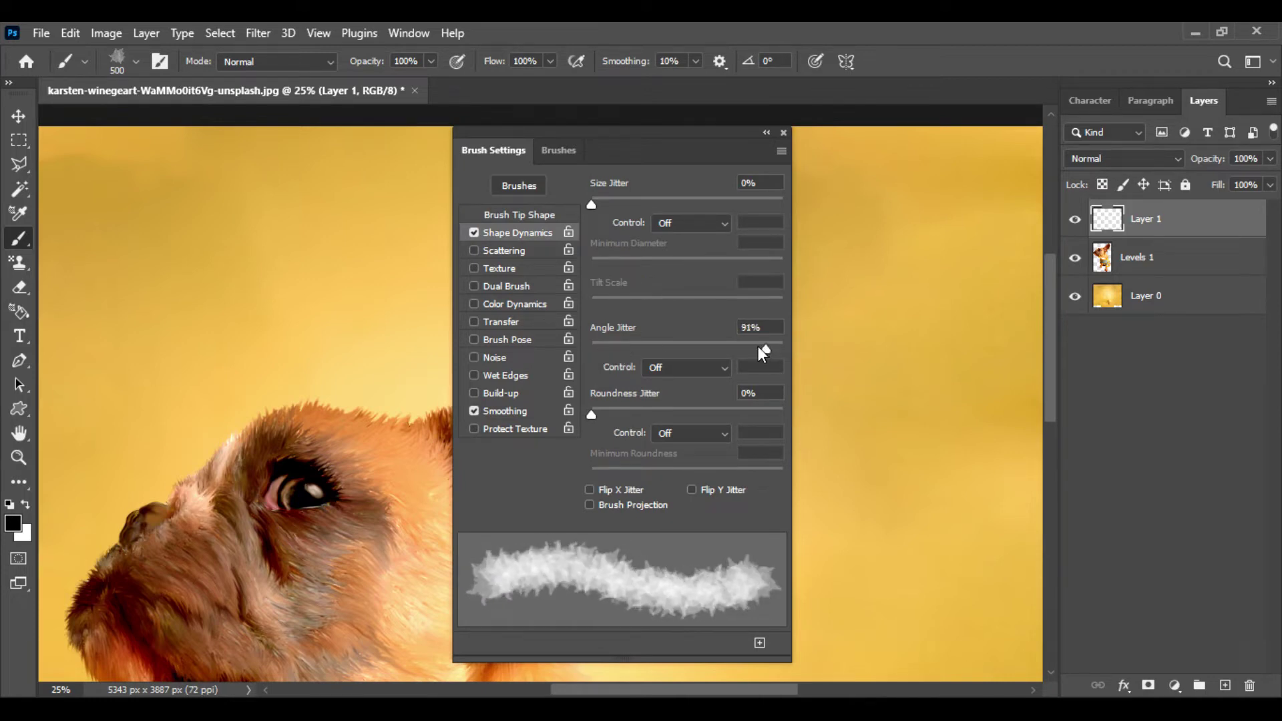
{"action": "left_click", "coordinate": [783, 134]}
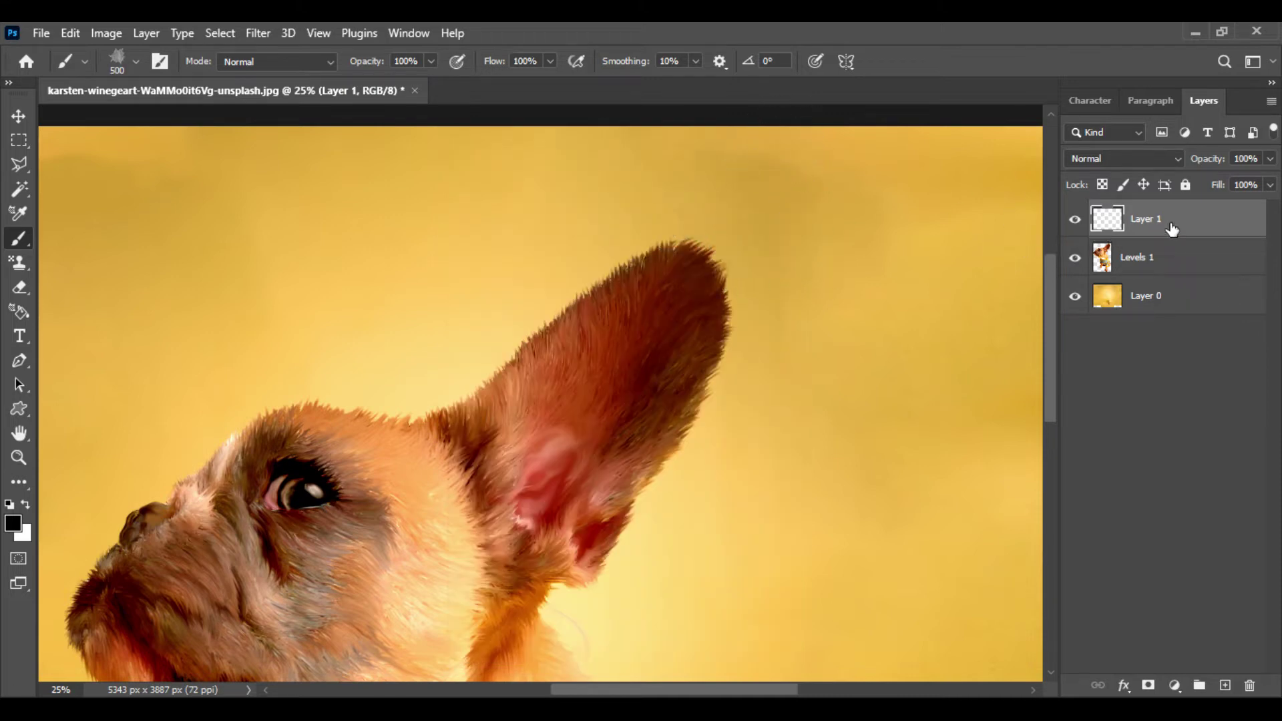
Move the empty layer beneath the dog layer and set the foreground colour to orange d98642.
{"action": "left_click_drag", "start_coordinate": [1171, 229], "coordinate": [1181, 283]}
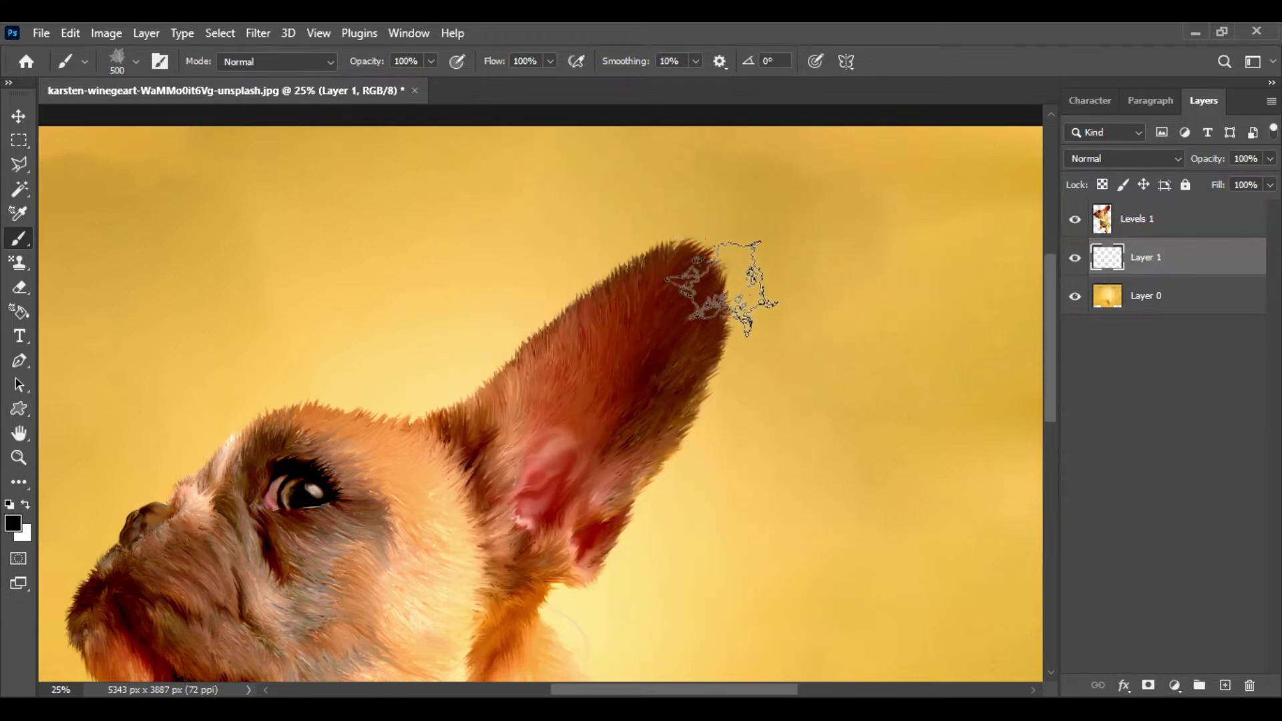
{"action": "left_click", "coordinate": [14, 525]}
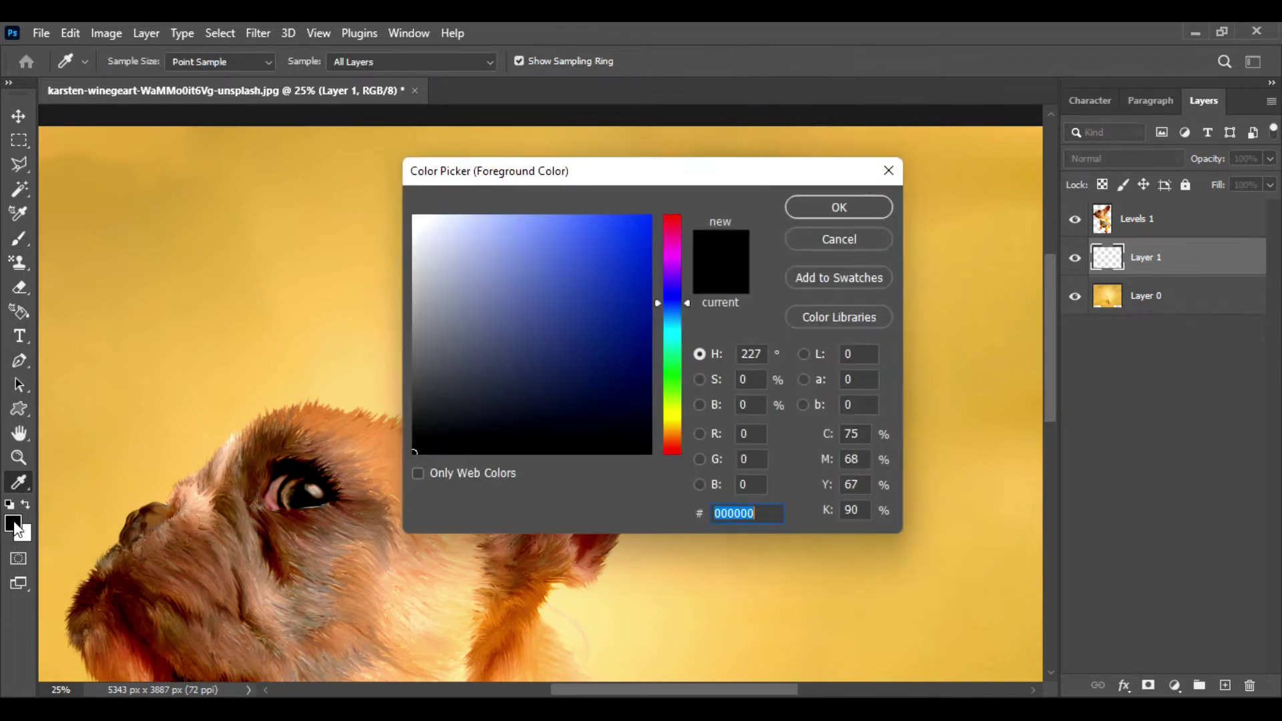
{"action": "left_click", "coordinate": [145, 311]}
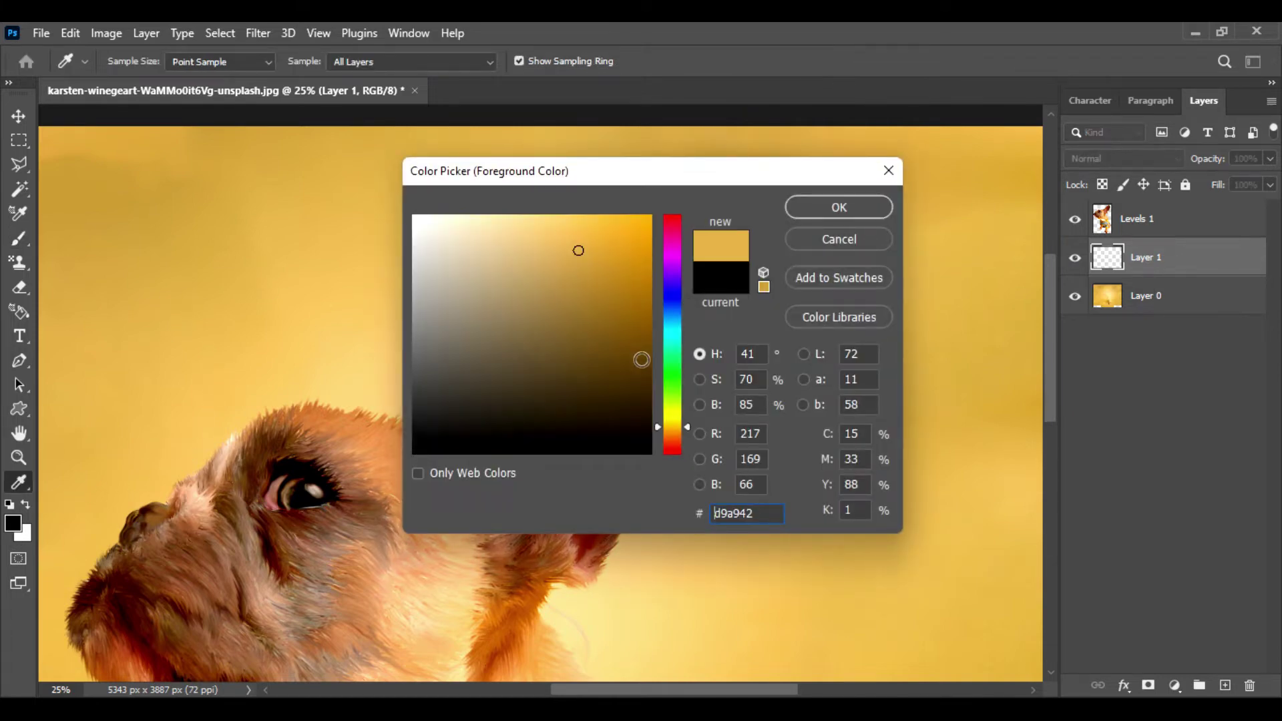
{"action": "left_click_drag", "start_coordinate": [668, 431], "coordinate": [673, 435]}
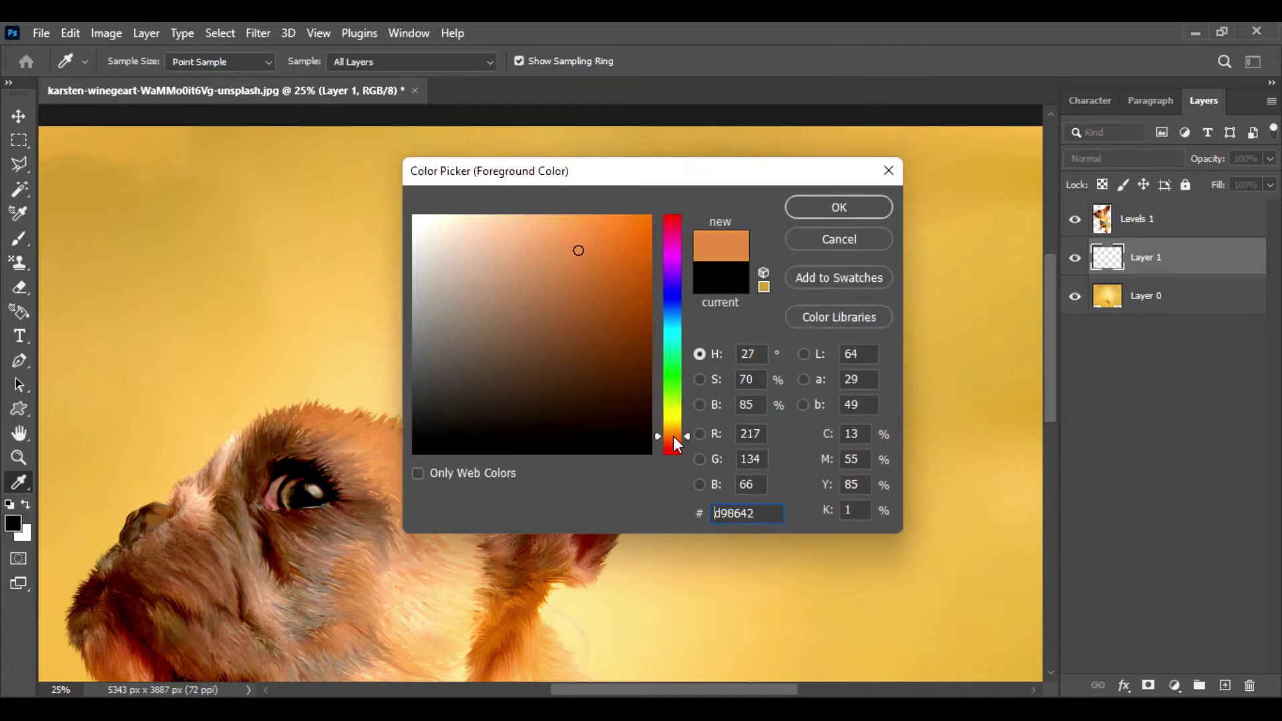
{"action": "left_click", "coordinate": [845, 212]}
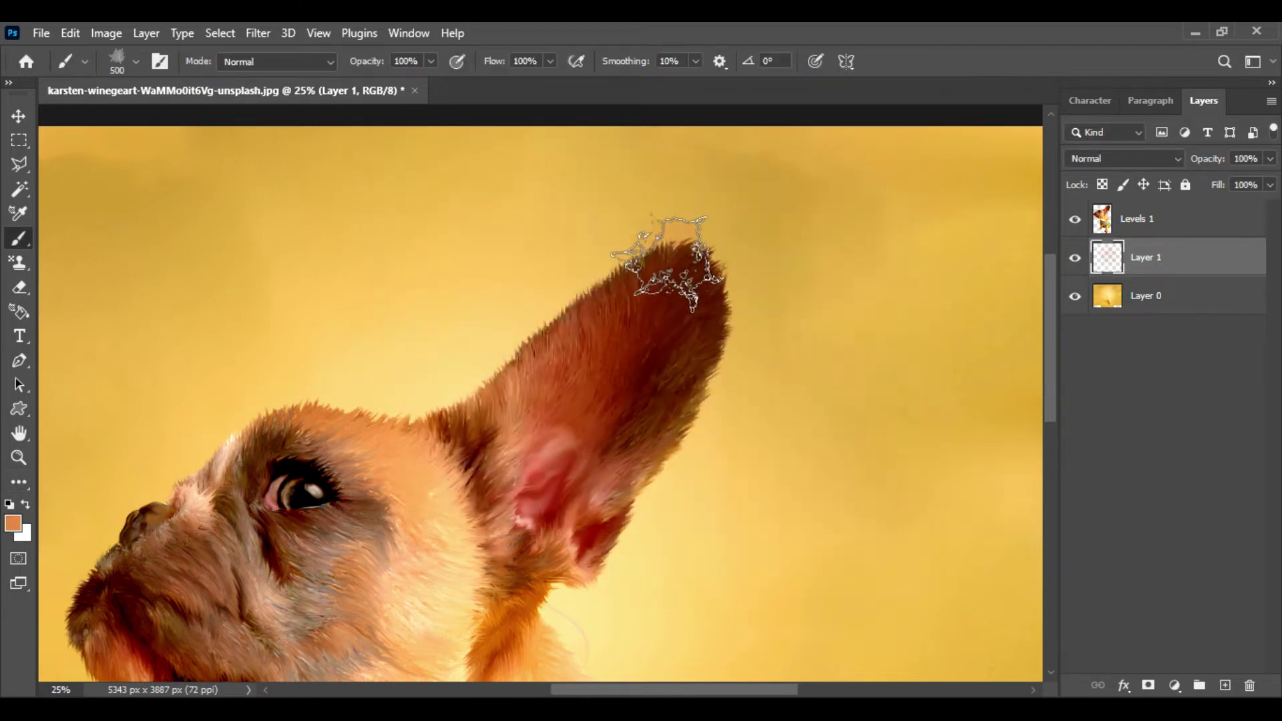
Paint orange splatter behind the ear tip and below the dog's chin with the 500 px brush.
{"action": "mouse_move", "coordinate": [648, 280]}
{"action": "left_mouse_down"}
{"action": "mouse_move", "coordinate": [712, 283]}
{"action": "mouse_move", "coordinate": [696, 274]}
{"action": "mouse_move", "coordinate": [707, 266]}
{"action": "mouse_move", "coordinate": [678, 311]}
{"action": "mouse_move", "coordinate": [704, 290]}
{"action": "mouse_move", "coordinate": [720, 312]}
{"action": "mouse_move", "coordinate": [635, 300]}
{"action": "mouse_move", "coordinate": [622, 283]}
{"action": "mouse_move", "coordinate": [688, 233]}
{"action": "mouse_move", "coordinate": [715, 287]}
{"action": "mouse_move", "coordinate": [695, 258]}
{"action": "mouse_move", "coordinate": [711, 267]}
{"action": "mouse_move", "coordinate": [707, 250]}
{"action": "mouse_move", "coordinate": [703, 274]}
{"action": "mouse_move", "coordinate": [725, 304]}
{"action": "mouse_move", "coordinate": [673, 348]}
{"action": "mouse_move", "coordinate": [623, 273]}
{"action": "mouse_move", "coordinate": [622, 289]}
{"action": "mouse_move", "coordinate": [652, 290]}
{"action": "mouse_move", "coordinate": [602, 322]}
{"action": "mouse_move", "coordinate": [681, 338]}
{"action": "mouse_move", "coordinate": [733, 315]}
{"action": "mouse_move", "coordinate": [731, 245]}
{"action": "mouse_move", "coordinate": [727, 305]}
{"action": "mouse_move", "coordinate": [672, 366]}
{"action": "left_mouse_up"}
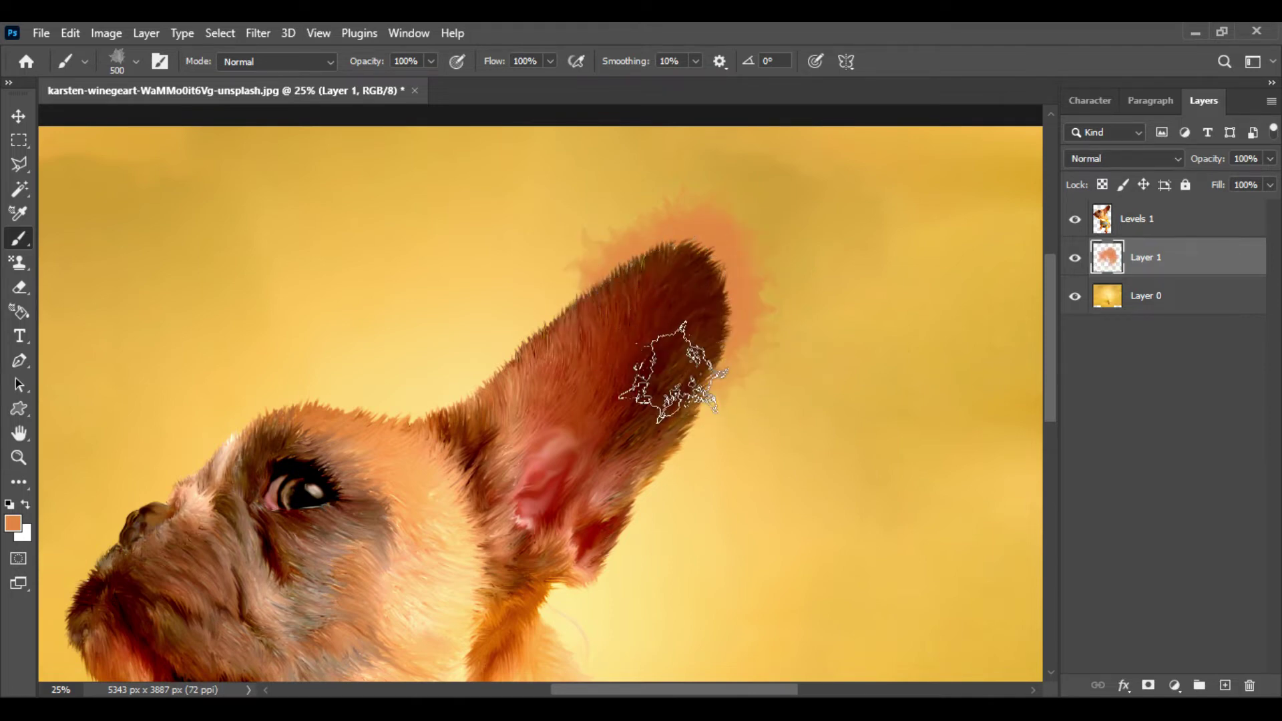
{"action": "mouse_move", "coordinate": [490, 507]}
{"action": "left_mouse_down"}
{"action": "mouse_move", "coordinate": [494, 453]}
{"action": "mouse_move", "coordinate": [579, 330]}
{"action": "mouse_move", "coordinate": [675, 380]}
{"action": "mouse_move", "coordinate": [594, 364]}
{"action": "left_mouse_up"}
{"action": "scroll", "coordinate": [594, 364], "scroll_direction": "down", "scroll_amount": 5}
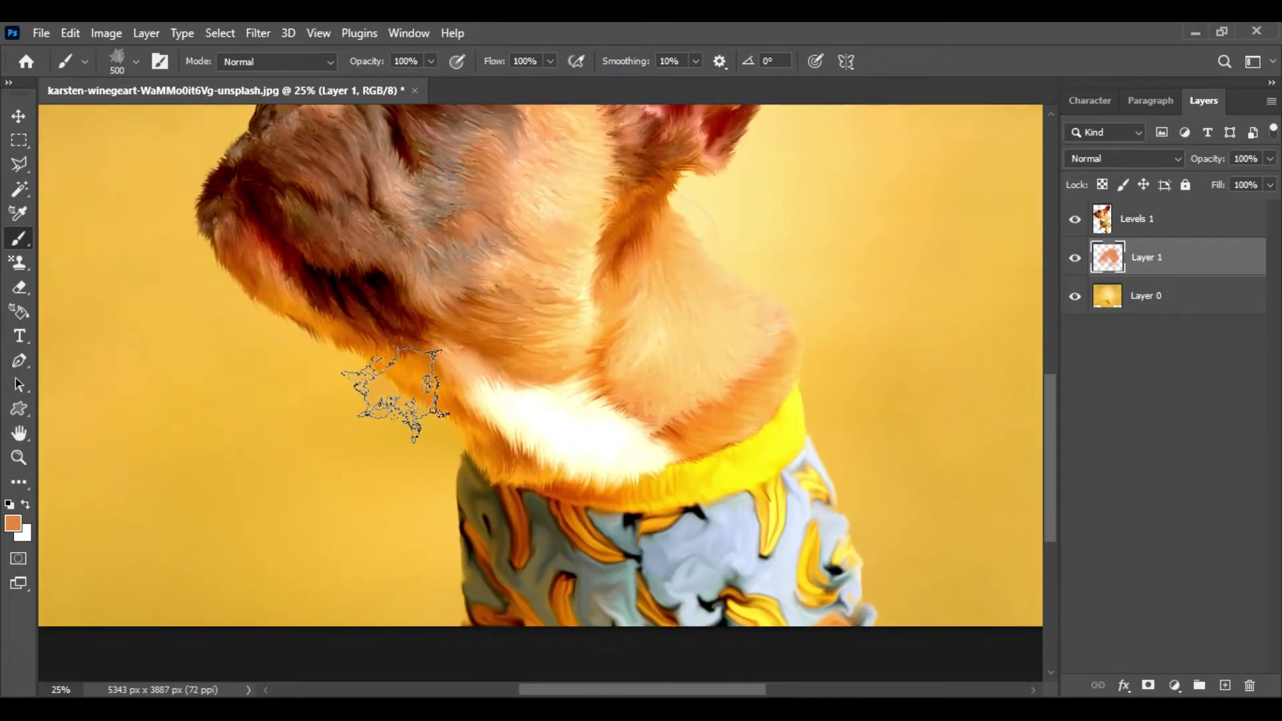
{"action": "mouse_move", "coordinate": [387, 374]}
{"action": "left_mouse_down"}
{"action": "mouse_move", "coordinate": [409, 366]}
{"action": "mouse_move", "coordinate": [438, 411]}
{"action": "mouse_move", "coordinate": [392, 395]}
{"action": "mouse_move", "coordinate": [415, 415]}
{"action": "mouse_move", "coordinate": [343, 372]}
{"action": "mouse_move", "coordinate": [374, 454]}
{"action": "left_mouse_up"}
Add another layer above the orange paint and paint white around the ear tip with the brush reduced to 300 px, then 250 px.
{"action": "scroll", "coordinate": [598, 310], "scroll_direction": "up", "scroll_amount": 6}
{"action": "scroll", "coordinate": [598, 310], "scroll_direction": "right", "scroll_amount": 2}
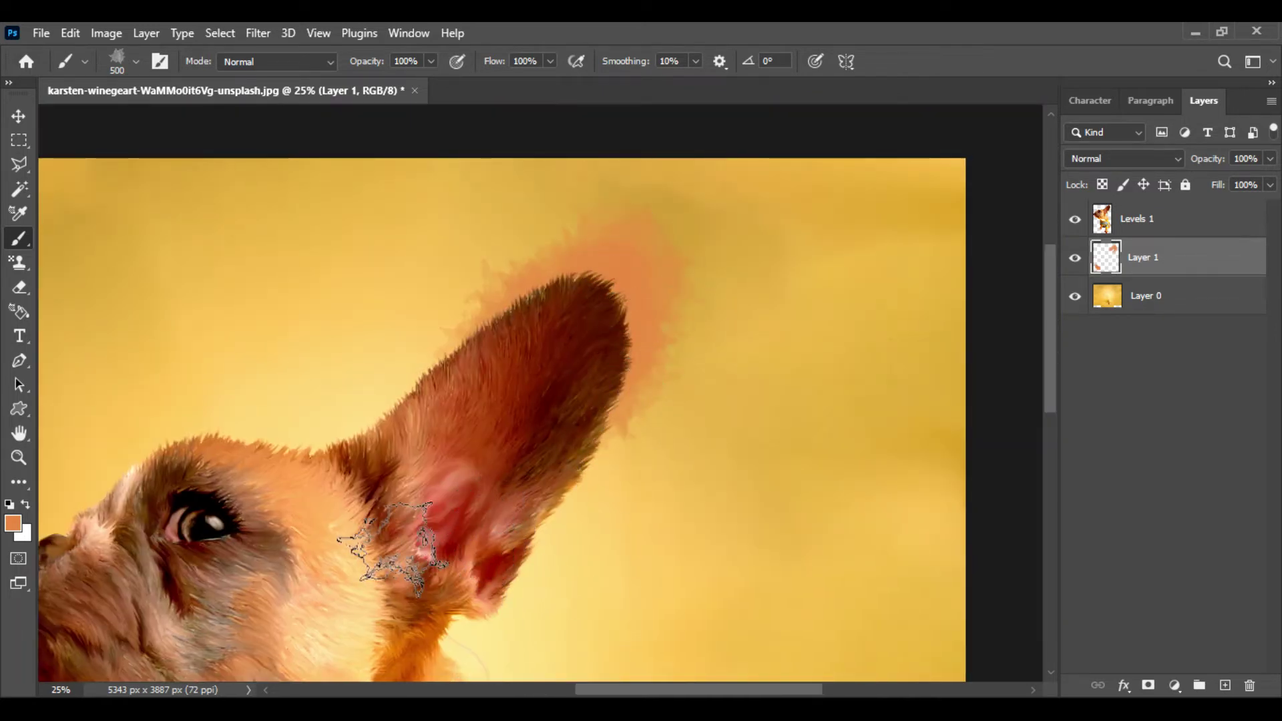
{"action": "left_click", "coordinate": [1225, 685]}
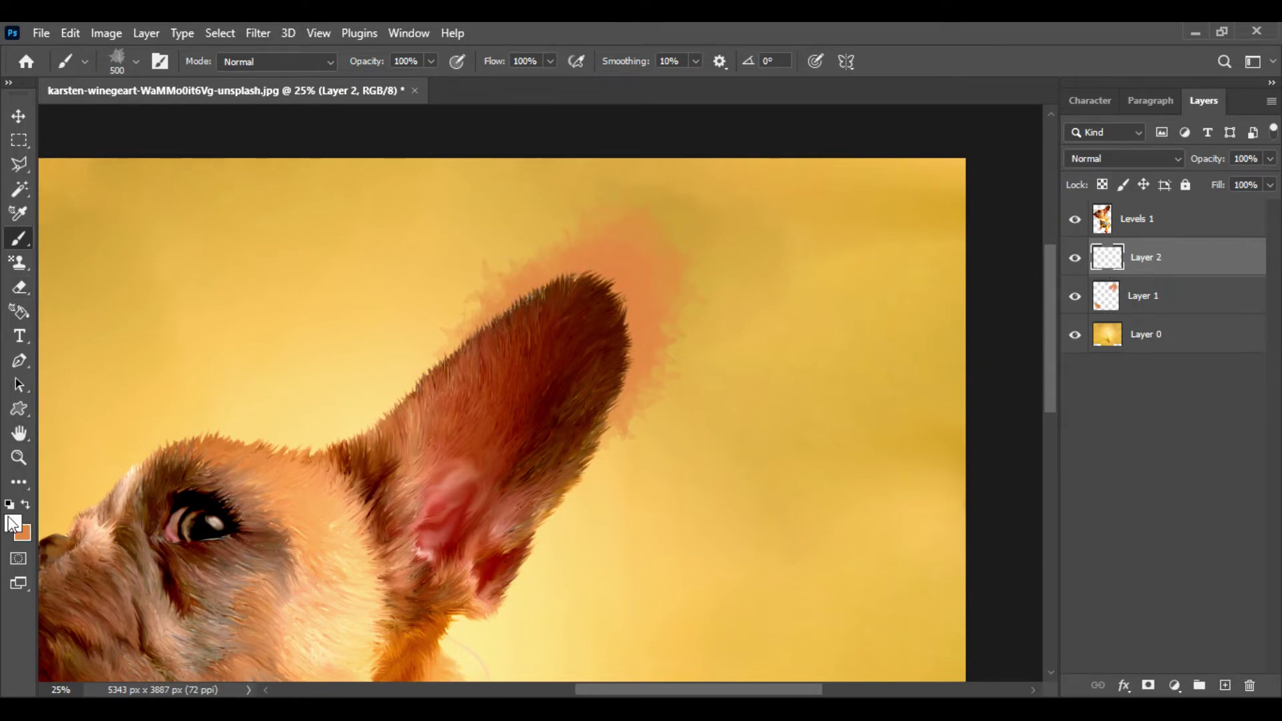
{"action": "key", "text": "bracketleft"}
{"action": "key", "text": "bracketleft"}
{"action": "key", "text": "bracketleft"}
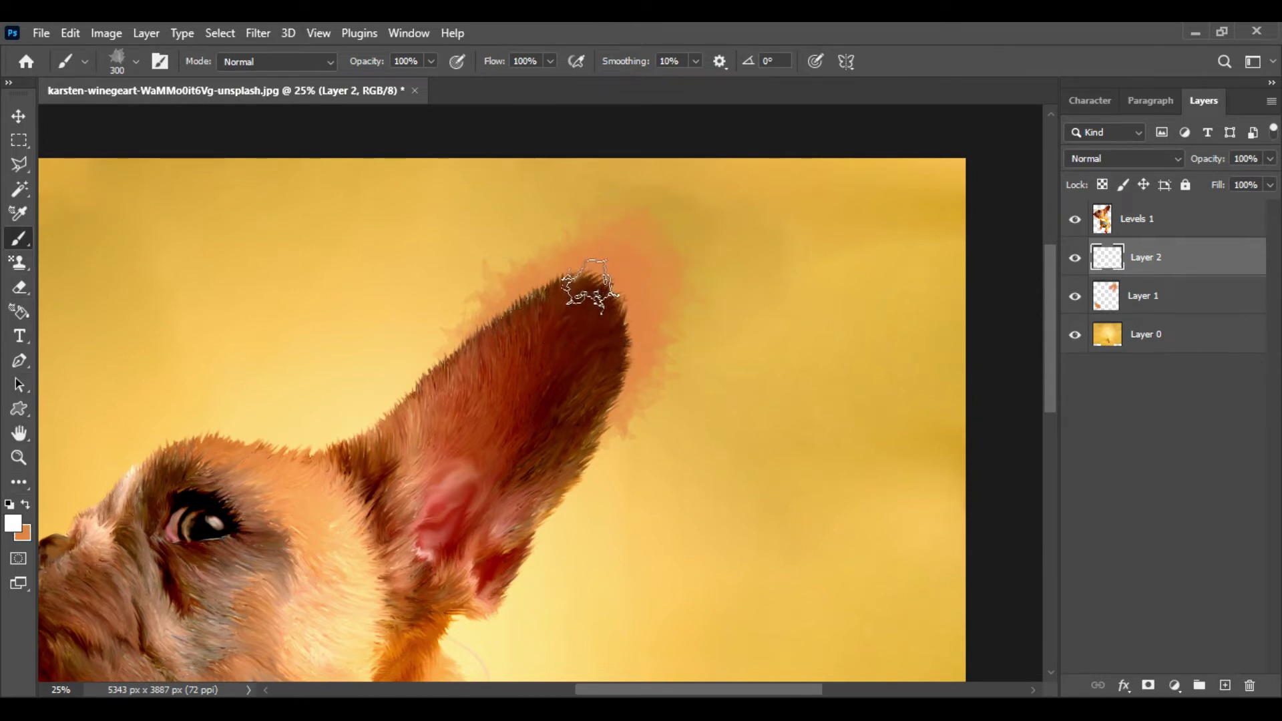
{"action": "mouse_move", "coordinate": [594, 279]}
{"action": "left_mouse_down"}
{"action": "mouse_move", "coordinate": [609, 304]}
{"action": "mouse_move", "coordinate": [583, 299]}
{"action": "left_mouse_up"}
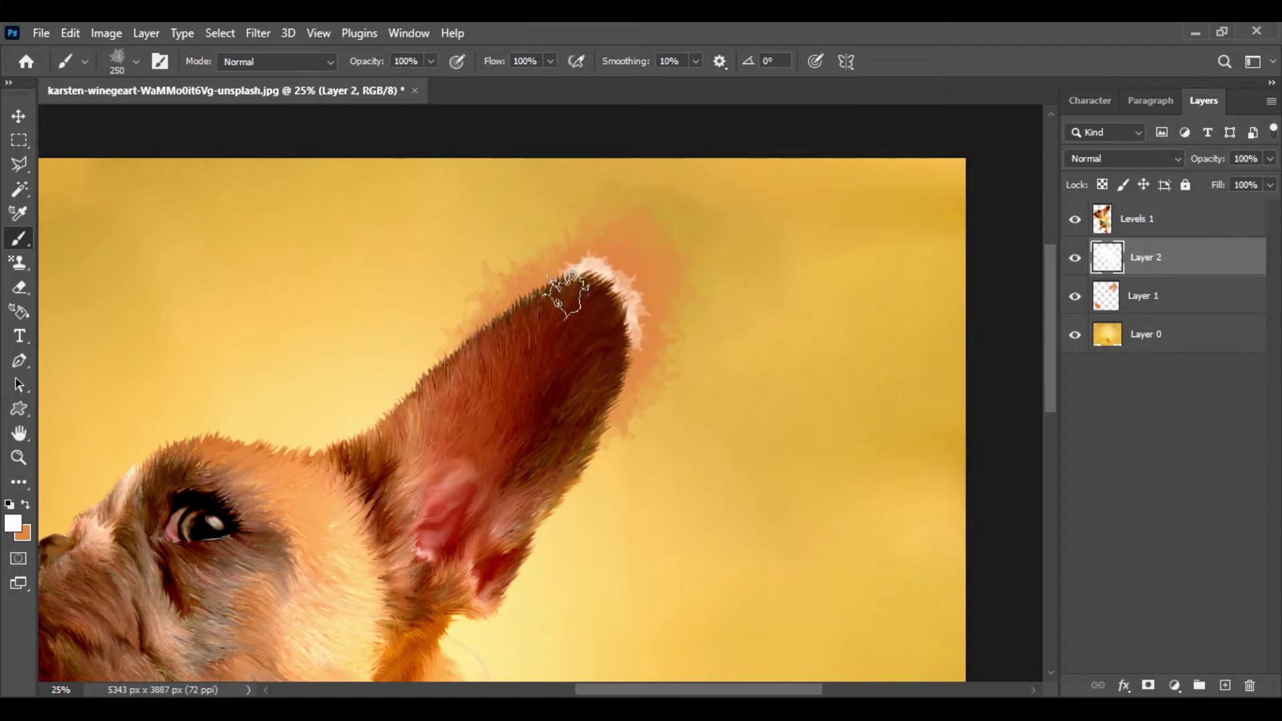
Paint white accents with the 250 px brush behind the ear base, under the chin, along the shirt's back edge and around the nose.
{"action": "left_click_drag", "start_coordinate": [546, 614], "coordinate": [695, 373]}
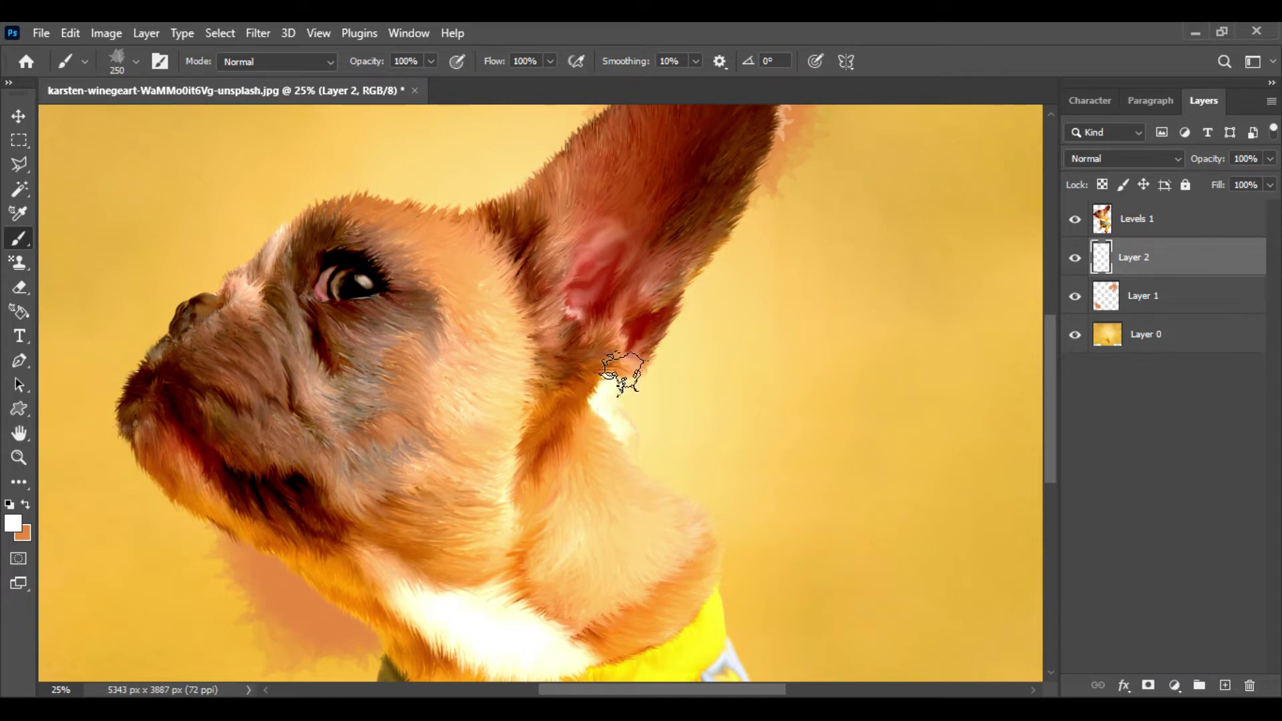
{"action": "left_click_drag", "start_coordinate": [574, 458], "coordinate": [599, 371]}
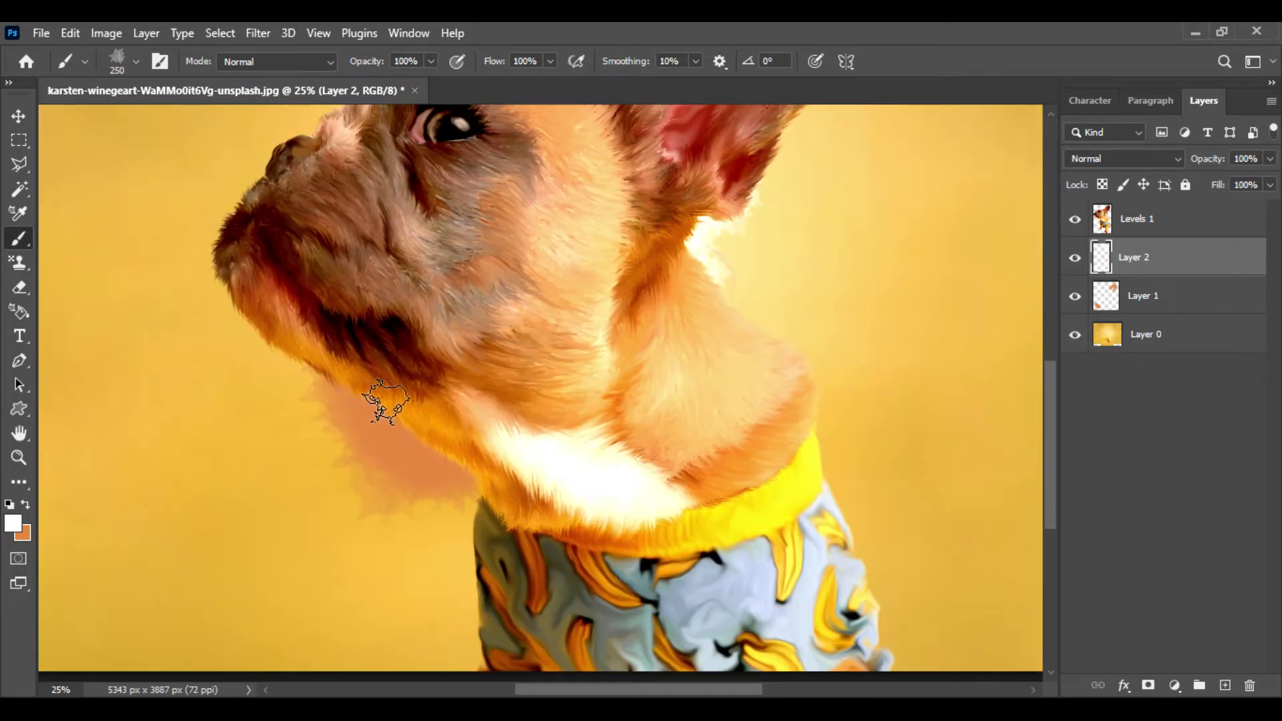
{"action": "left_click_drag", "start_coordinate": [392, 406], "coordinate": [404, 435]}
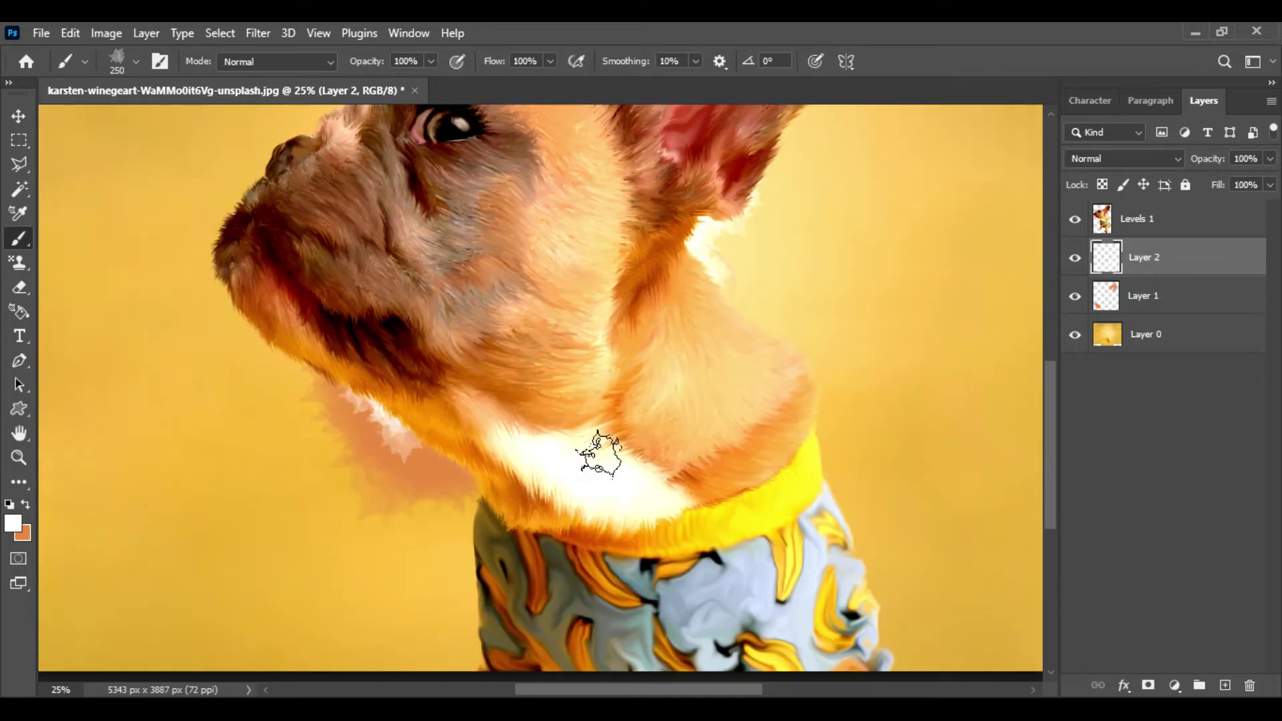
{"action": "left_click_drag", "start_coordinate": [760, 571], "coordinate": [660, 557]}
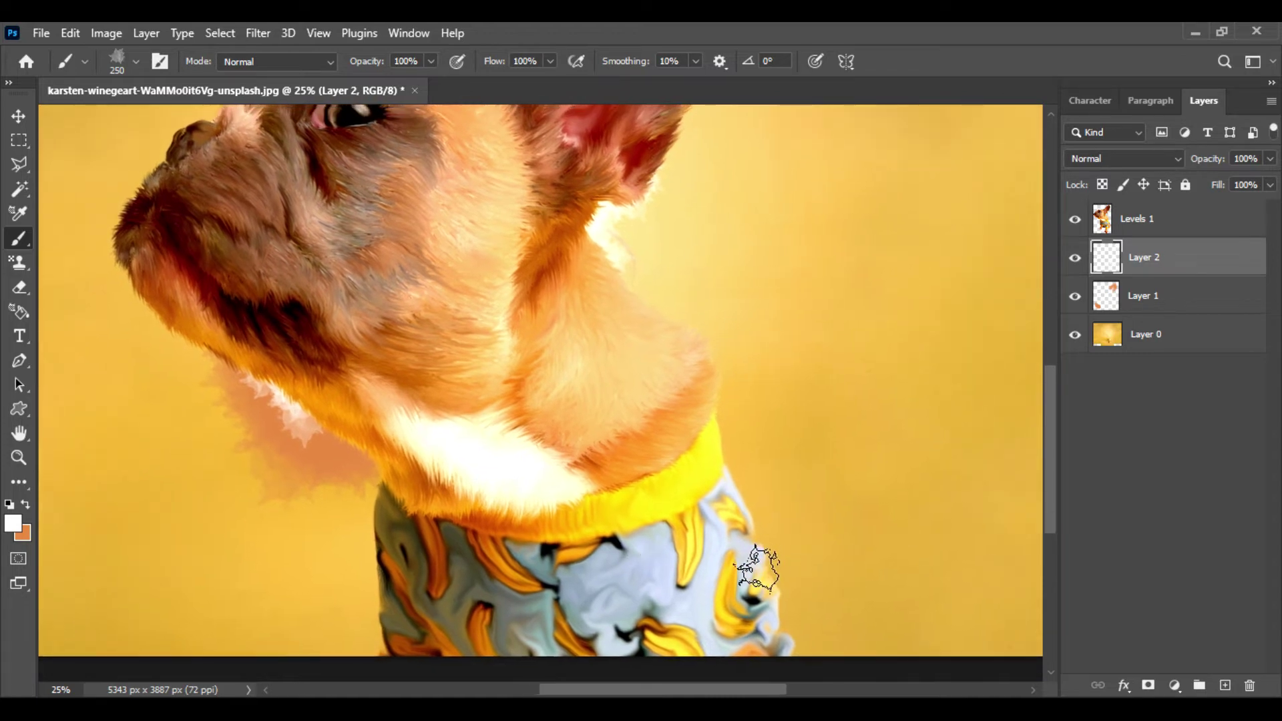
{"action": "mouse_move", "coordinate": [757, 570]}
{"action": "left_mouse_down"}
{"action": "mouse_move", "coordinate": [777, 605]}
{"action": "mouse_move", "coordinate": [780, 587]}
{"action": "left_mouse_up"}
{"action": "mouse_move", "coordinate": [764, 267]}
{"action": "left_mouse_down"}
{"action": "mouse_move", "coordinate": [804, 458]}
{"action": "mouse_move", "coordinate": [866, 457]}
{"action": "mouse_move", "coordinate": [849, 447]}
{"action": "left_mouse_up"}
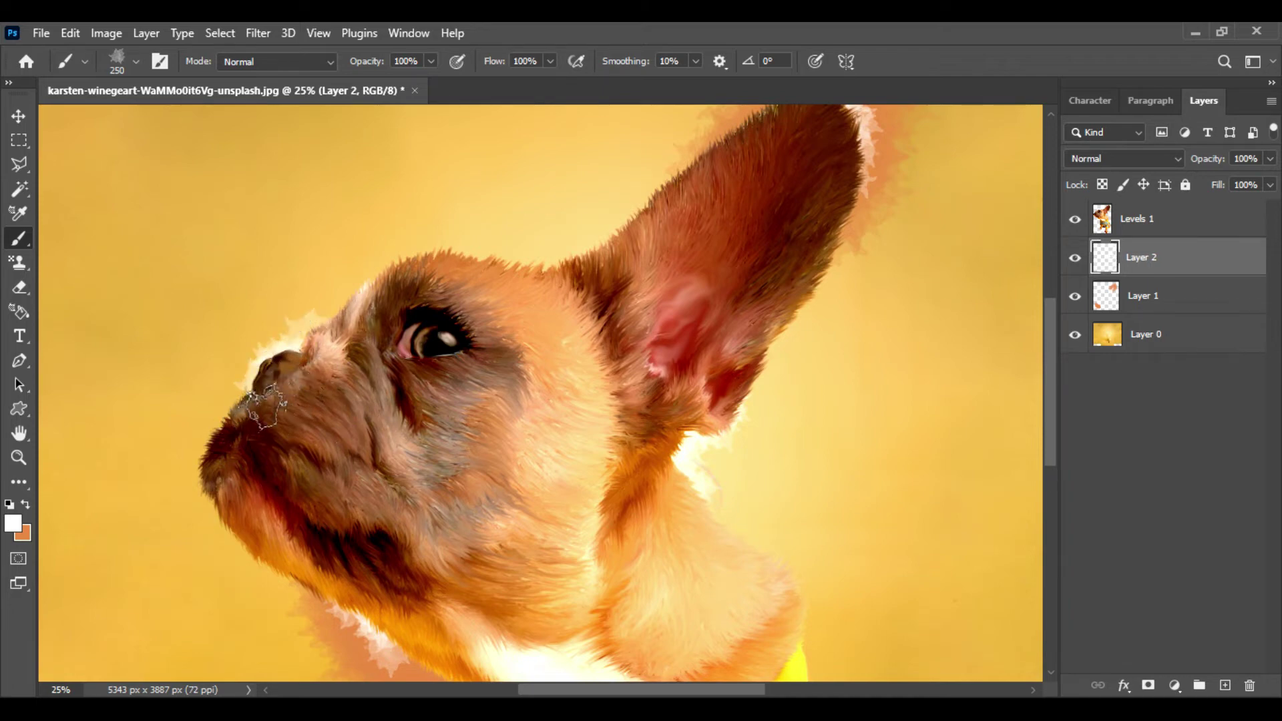
Smudge the white paint around the ear tip into fine strands with the 90 px hair brush at 80% strength.
{"action": "left_click_drag", "start_coordinate": [864, 352], "coordinate": [828, 452]}
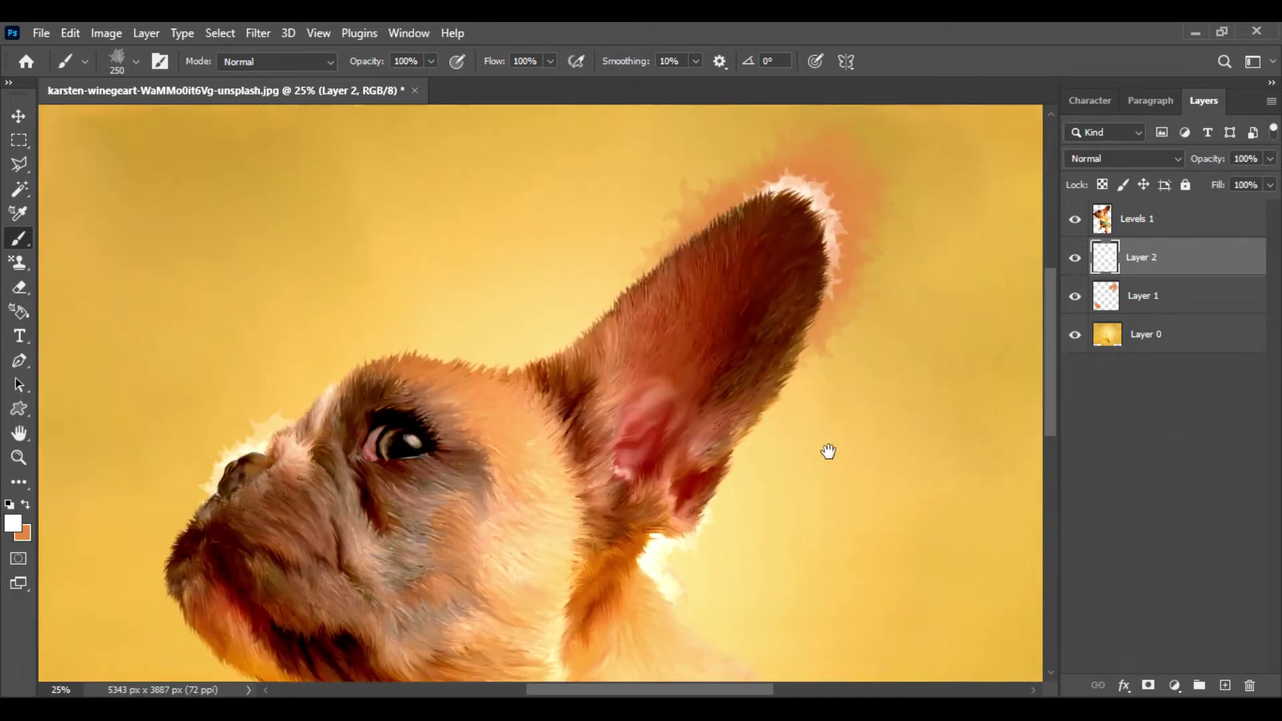
{"action": "key", "text": "ctrl+plus"}
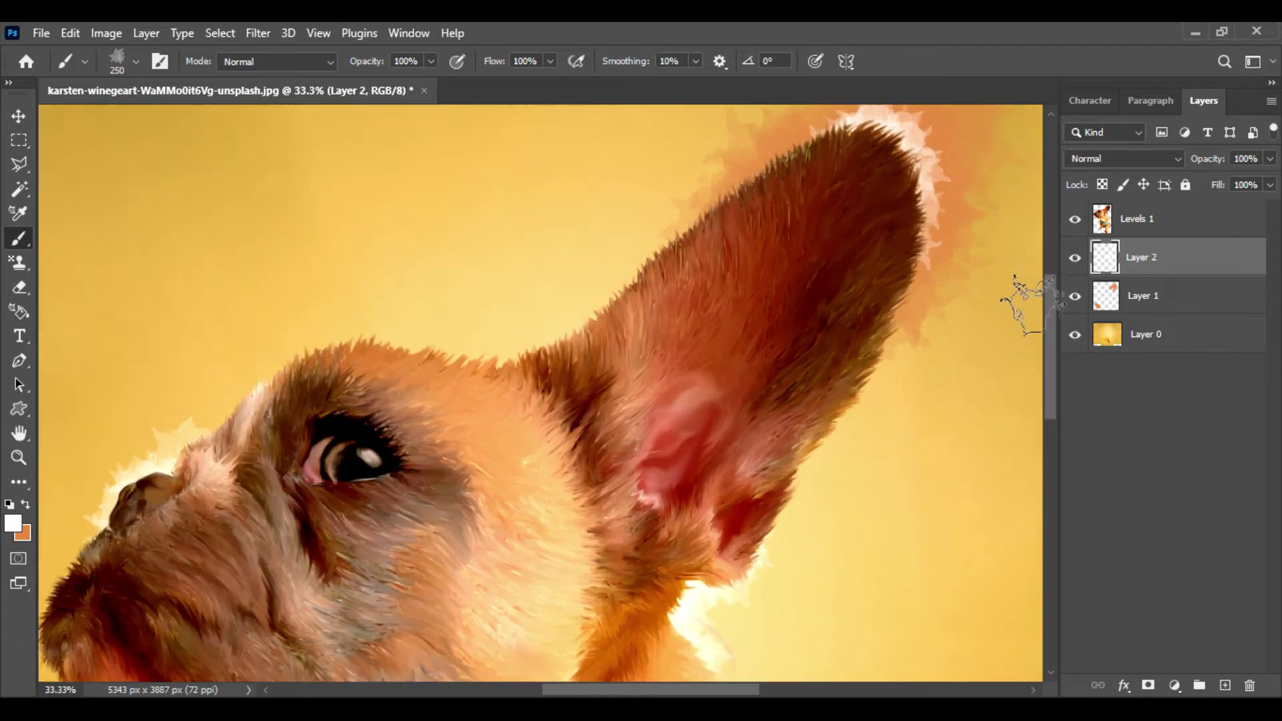
{"action": "key", "text": "ctrl+plus"}
{"action": "left_click_drag", "start_coordinate": [932, 214], "coordinate": [621, 522]}
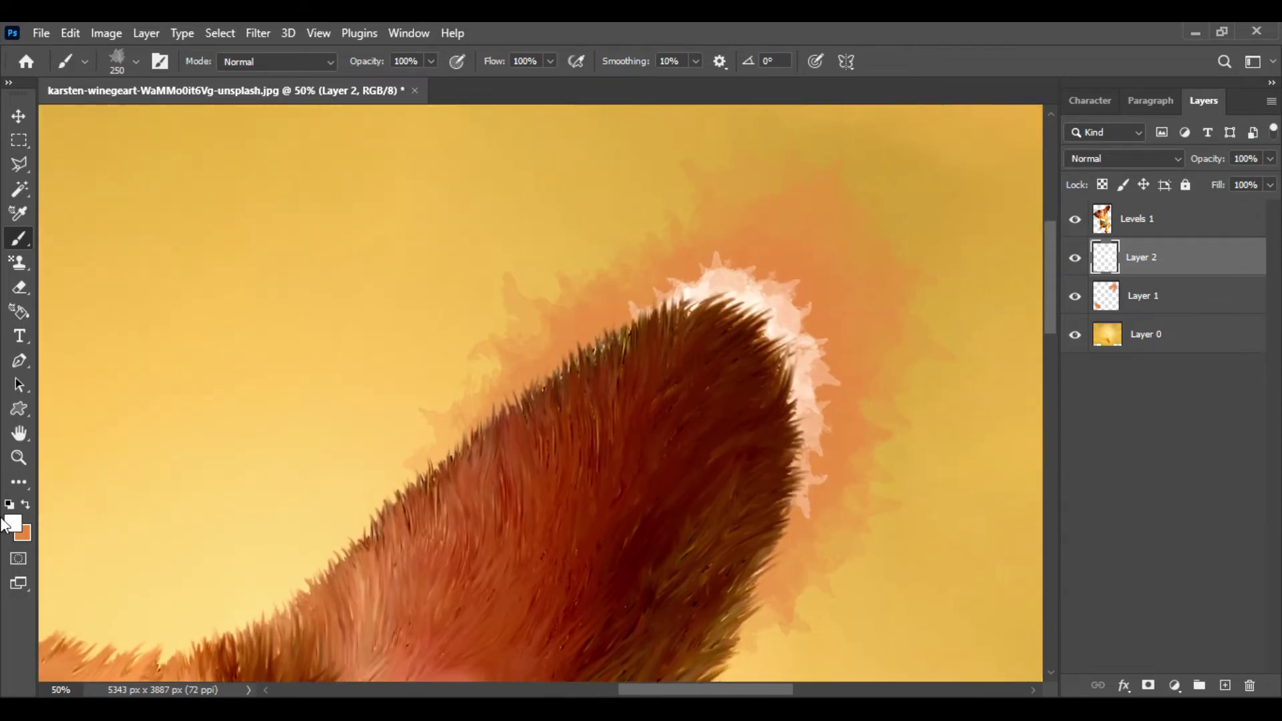
{"action": "left_click", "coordinate": [27, 477]}
{"action": "left_click", "coordinate": [100, 480]}
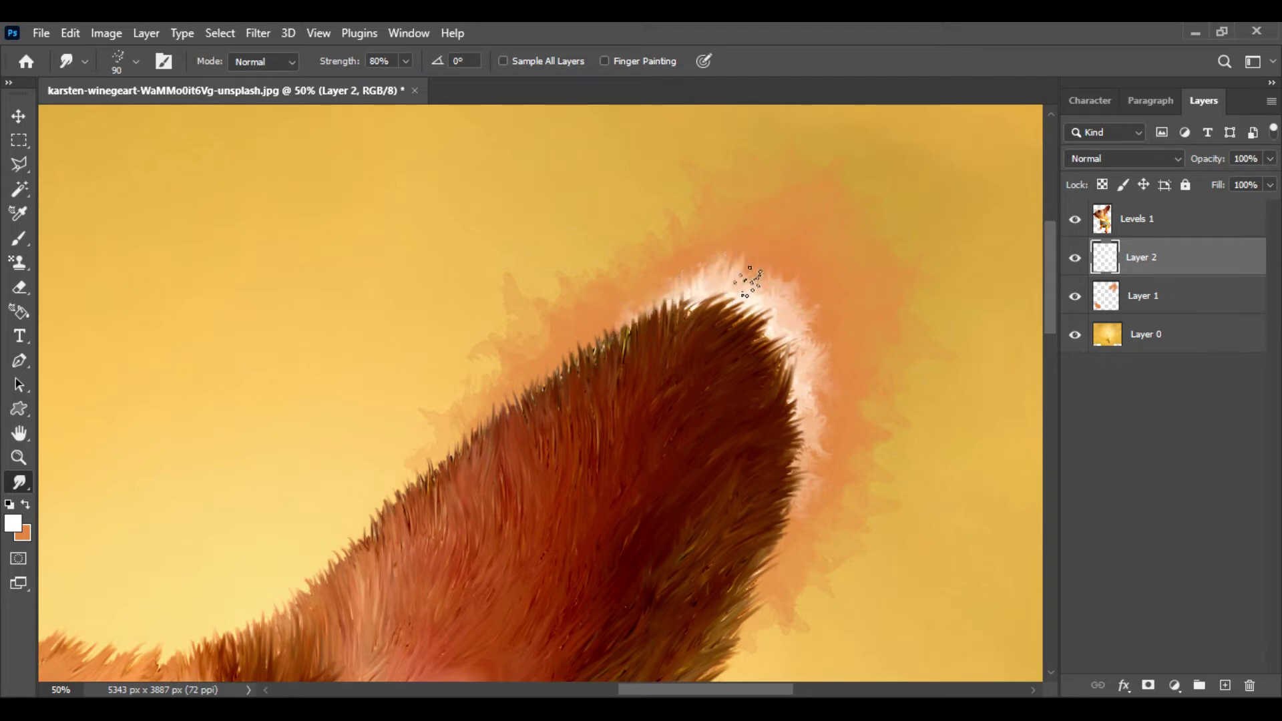
Smudge the white paint around the nose and under the chin outward into soft hair strands.
{"action": "left_click_drag", "start_coordinate": [391, 544], "coordinate": [988, 100]}
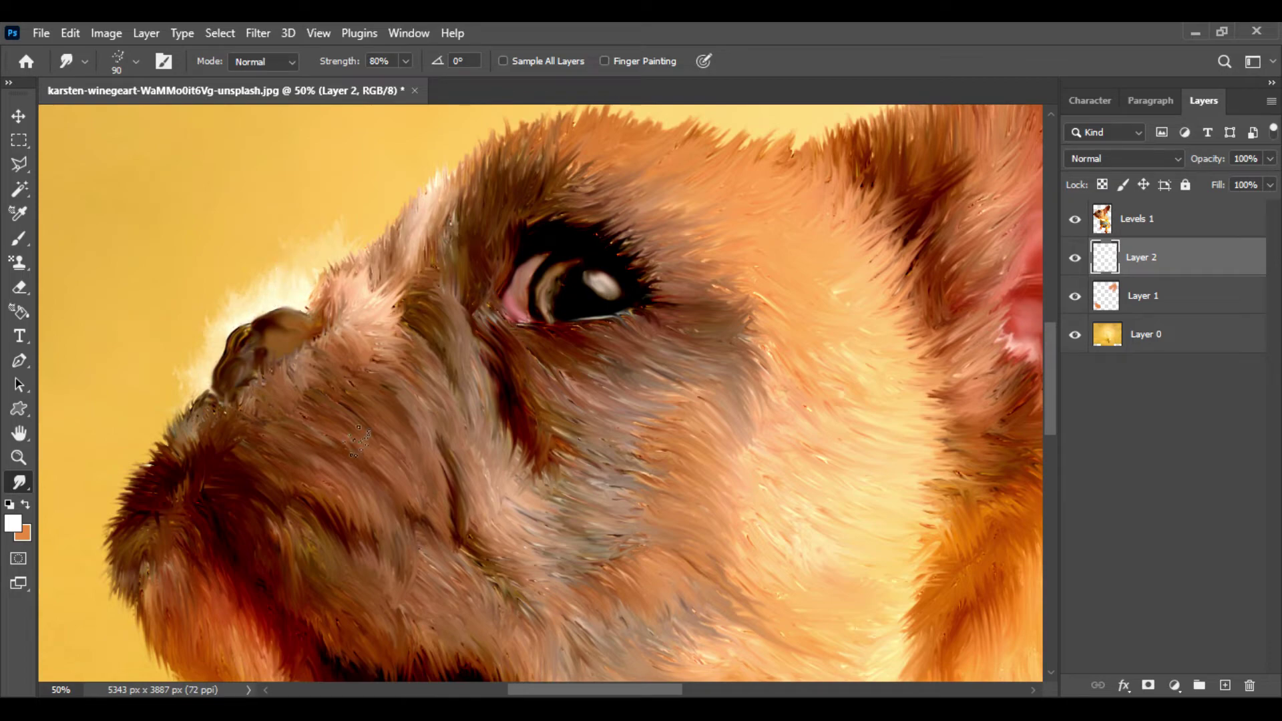
{"action": "left_click_drag", "start_coordinate": [330, 496], "coordinate": [427, 134]}
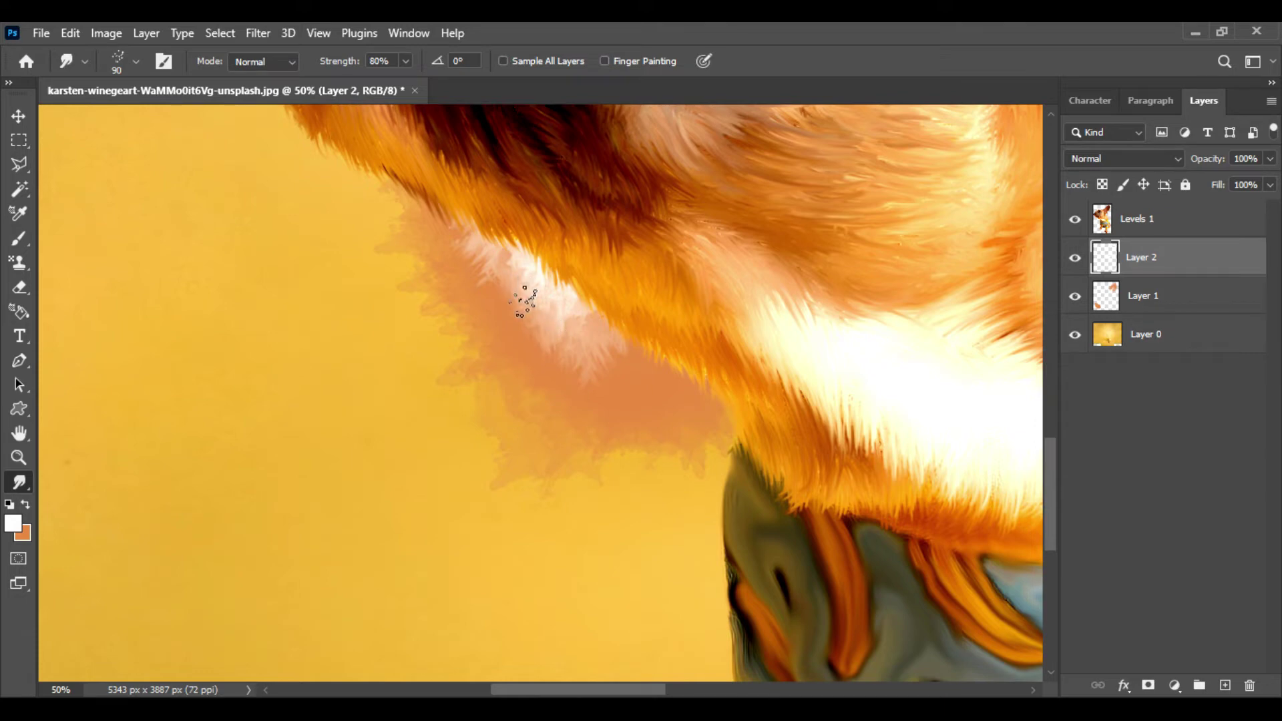
{"action": "scroll", "coordinate": [663, 399], "scroll_direction": "down", "scroll_amount": 3}
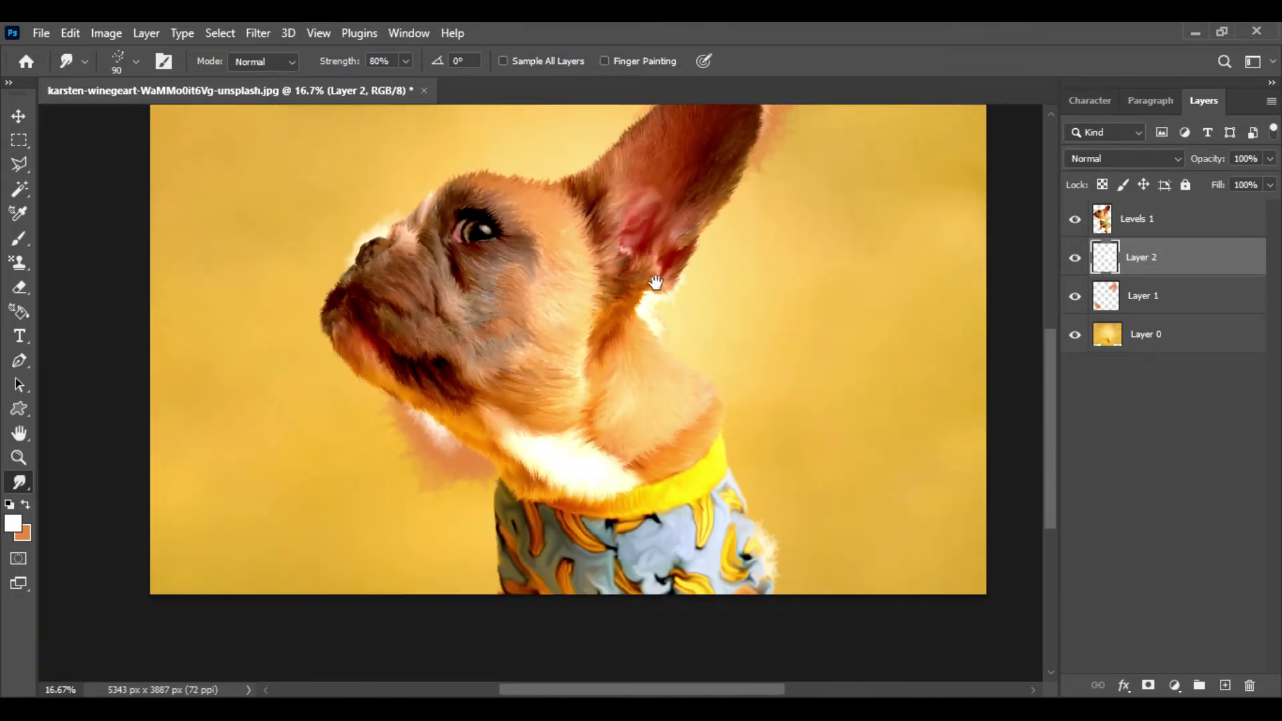
Add a new layer directly above the background layer and set the foreground to the shirt's pale blue, a2b2c9.
{"action": "left_click_drag", "start_coordinate": [655, 283], "coordinate": [675, 336]}
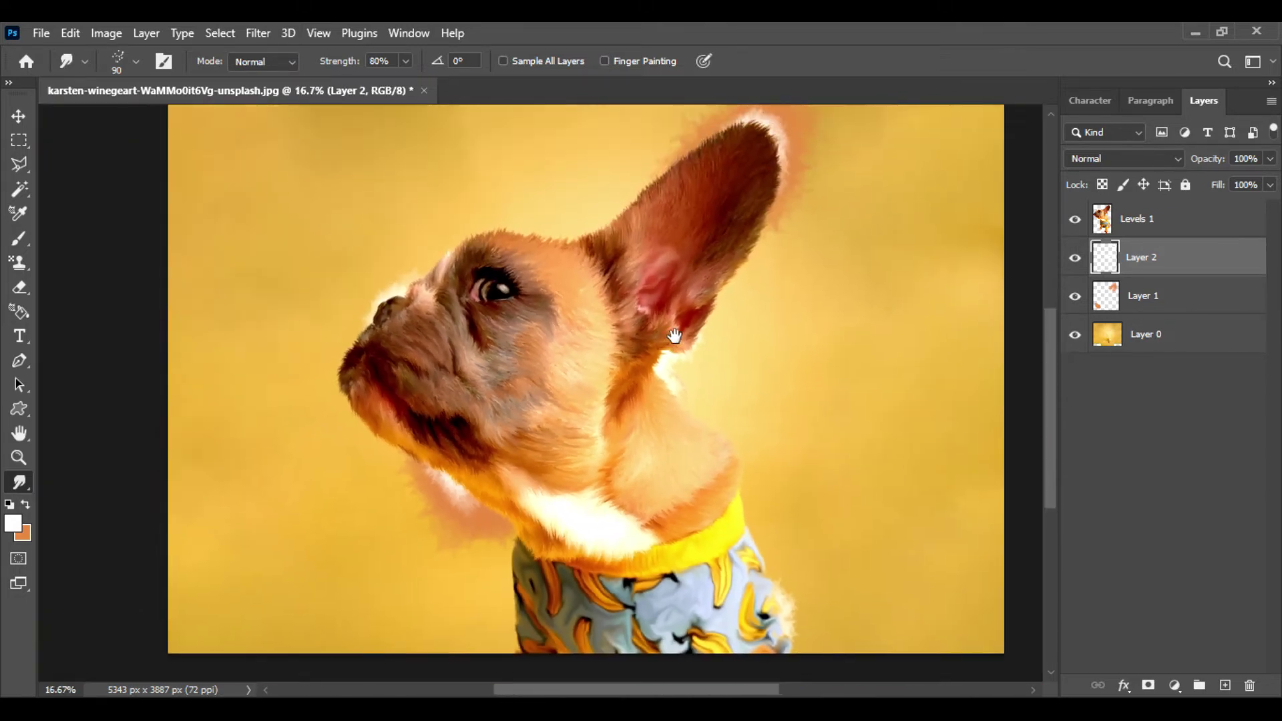
{"action": "left_click", "coordinate": [1226, 686]}
{"action": "left_click_drag", "start_coordinate": [1201, 277], "coordinate": [1211, 354]}
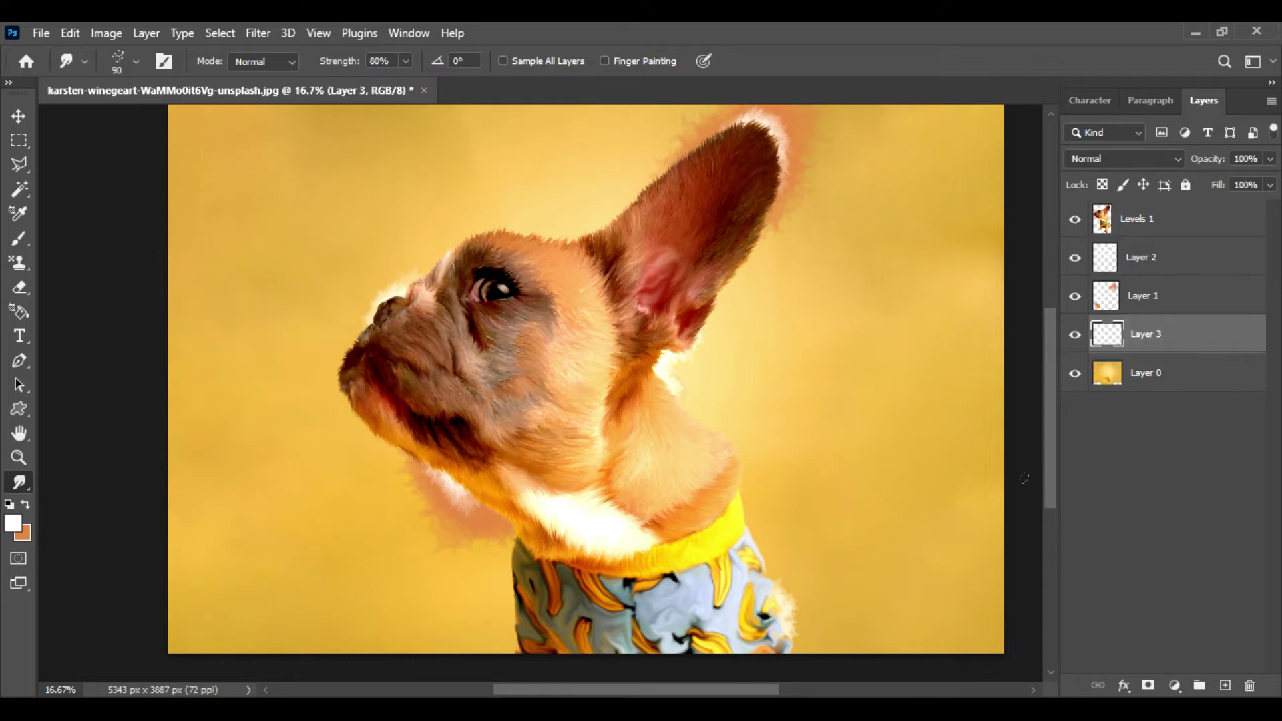
{"action": "left_click", "coordinate": [13, 523]}
{"action": "left_click", "coordinate": [654, 600]}
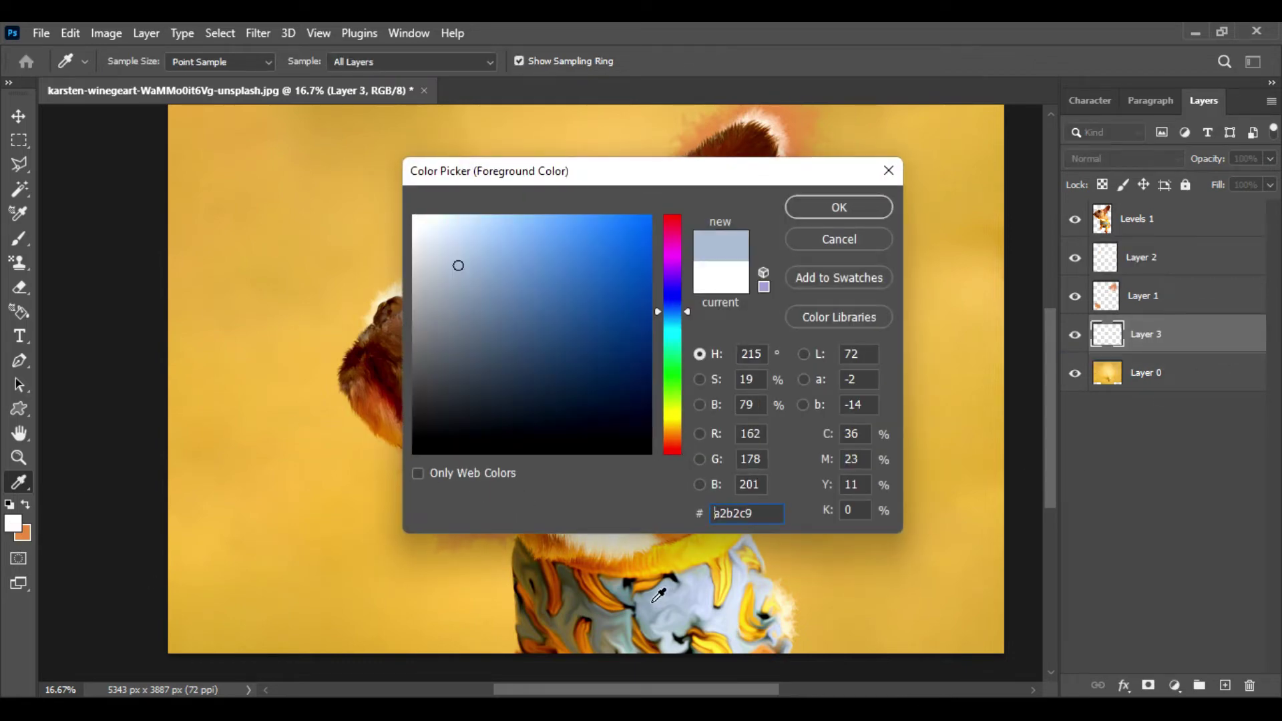
{"action": "left_click", "coordinate": [880, 206]}
Paint pale blue splatter above the head, under the chin and behind the shirt with the splatter brush enlarged to 1000 px.
{"action": "key", "text": "r"}
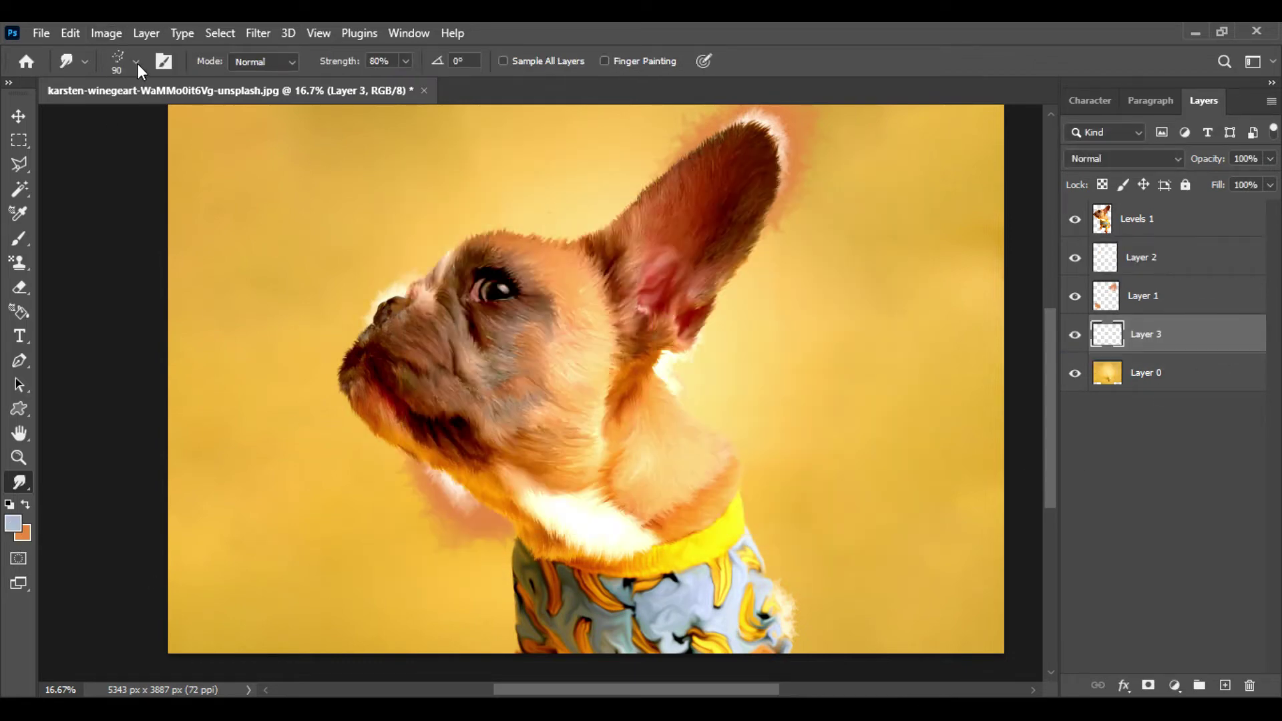
{"action": "left_click", "coordinate": [27, 234]}
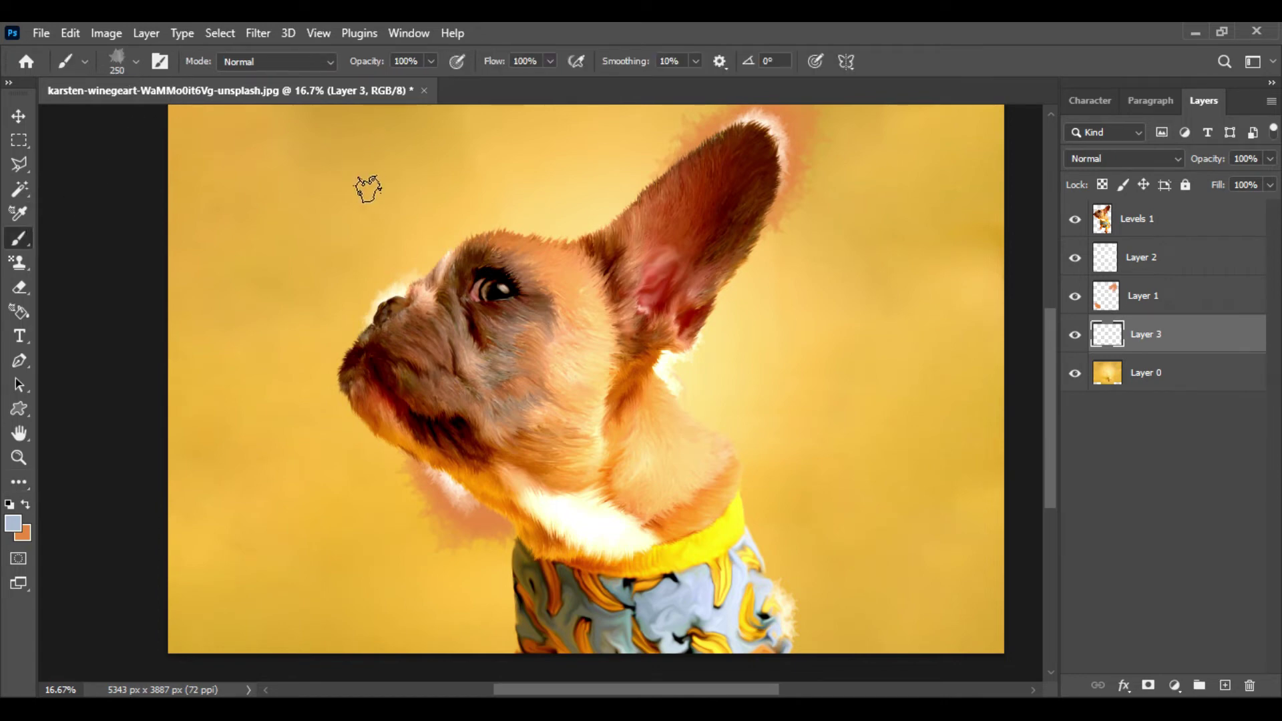
{"action": "key", "text": "bracketright"}
{"action": "key", "text": "bracketright"}
{"action": "key", "text": "bracketright"}
{"action": "key", "text": "bracketright"}
{"action": "key", "text": "bracketright"}
{"action": "key", "text": "bracketright"}
{"action": "key", "text": "bracketright"}
{"action": "left_click", "coordinate": [542, 228]}
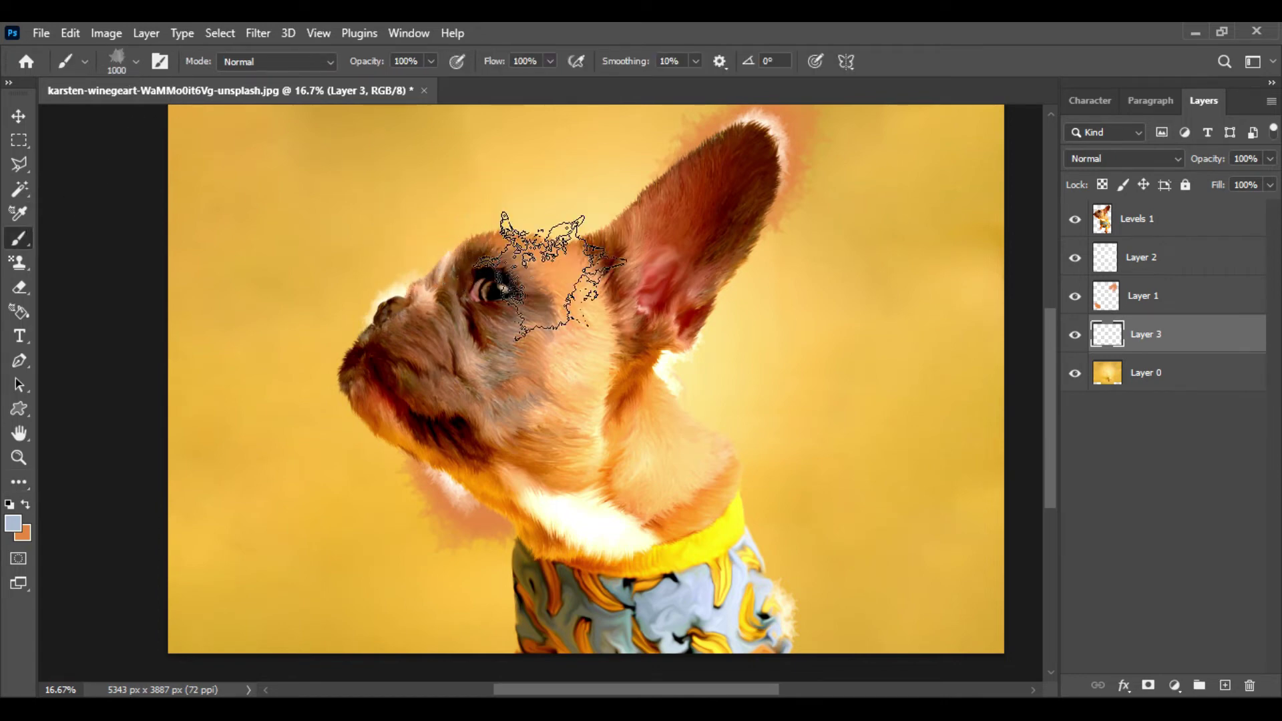
{"action": "mouse_move", "coordinate": [594, 210]}
{"action": "left_mouse_down"}
{"action": "mouse_move", "coordinate": [430, 138]}
{"action": "mouse_move", "coordinate": [394, 262]}
{"action": "left_mouse_up"}
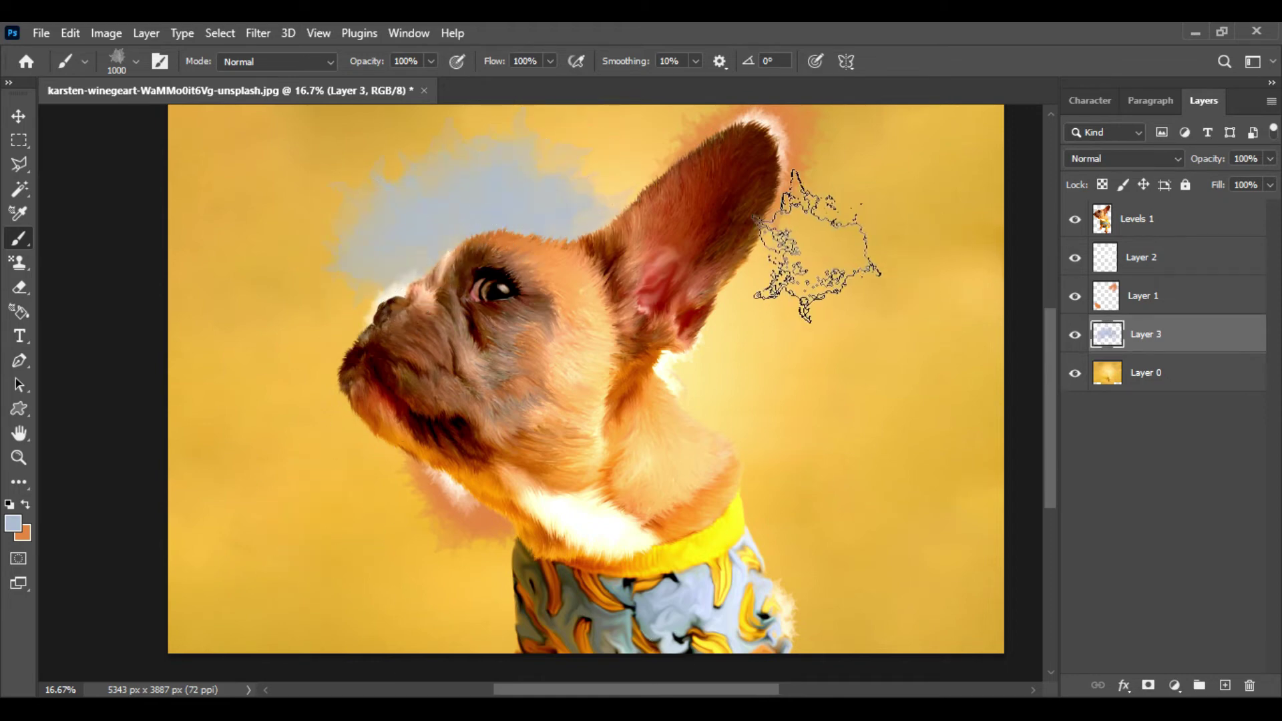
{"action": "mouse_move", "coordinate": [343, 615]}
{"action": "left_mouse_down"}
{"action": "mouse_move", "coordinate": [377, 548]}
{"action": "mouse_move", "coordinate": [362, 478]}
{"action": "mouse_move", "coordinate": [367, 532]}
{"action": "mouse_move", "coordinate": [464, 572]}
{"action": "mouse_move", "coordinate": [394, 537]}
{"action": "mouse_move", "coordinate": [446, 591]}
{"action": "left_mouse_up"}
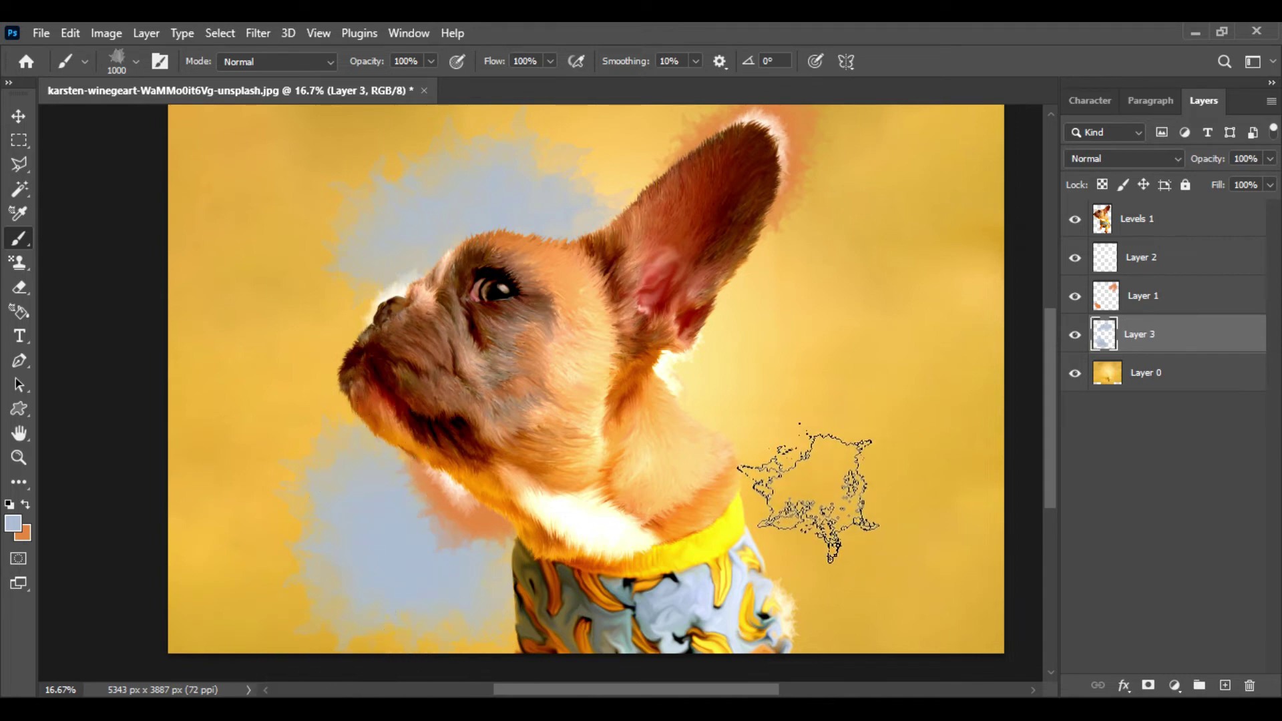
{"action": "mouse_move", "coordinate": [779, 484]}
{"action": "left_mouse_down"}
{"action": "mouse_move", "coordinate": [769, 521]}
{"action": "mouse_move", "coordinate": [749, 489]}
{"action": "mouse_move", "coordinate": [764, 464]}
{"action": "mouse_move", "coordinate": [803, 544]}
{"action": "mouse_move", "coordinate": [779, 564]}
{"action": "mouse_move", "coordinate": [798, 441]}
{"action": "mouse_move", "coordinate": [829, 517]}
{"action": "mouse_move", "coordinate": [723, 425]}
{"action": "mouse_move", "coordinate": [757, 588]}
{"action": "left_mouse_up"}
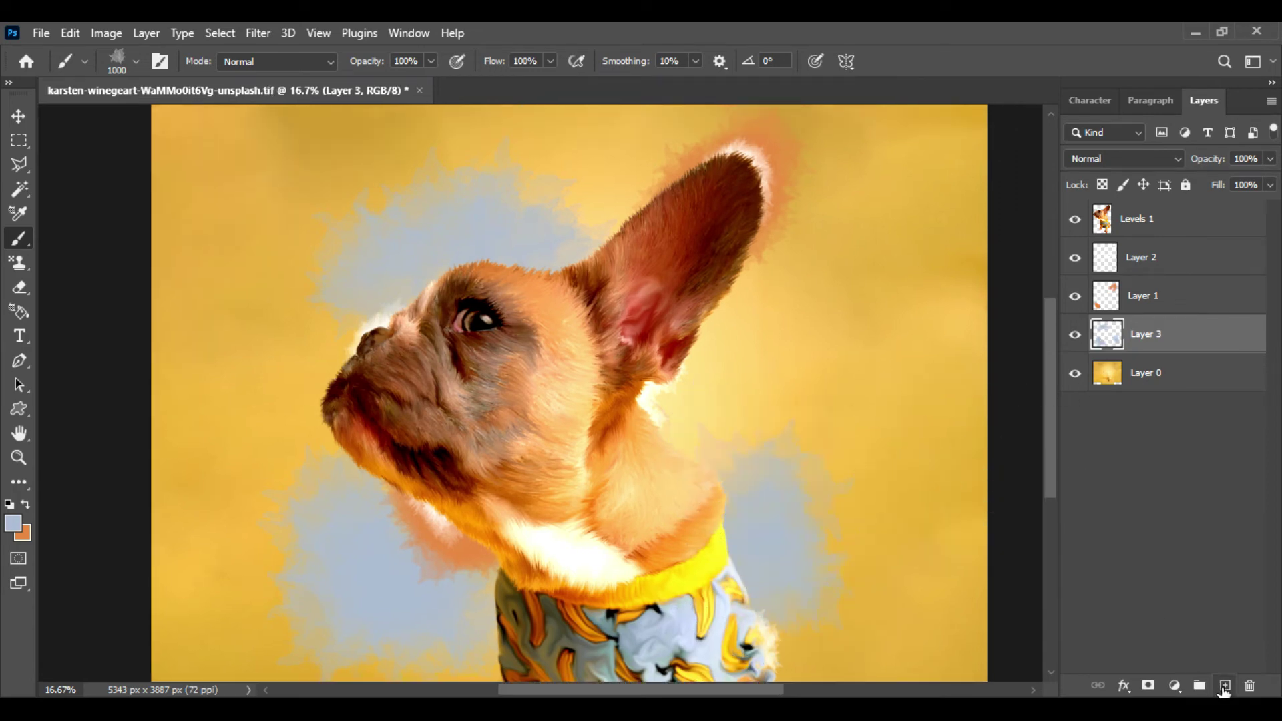
Add a layer beneath the blue paint and set the foreground to the collar's bright yellow, fede1b.
{"action": "left_click", "coordinate": [1224, 685]}
{"action": "left_click", "coordinate": [13, 523]}
{"action": "left_click", "coordinate": [713, 558]}
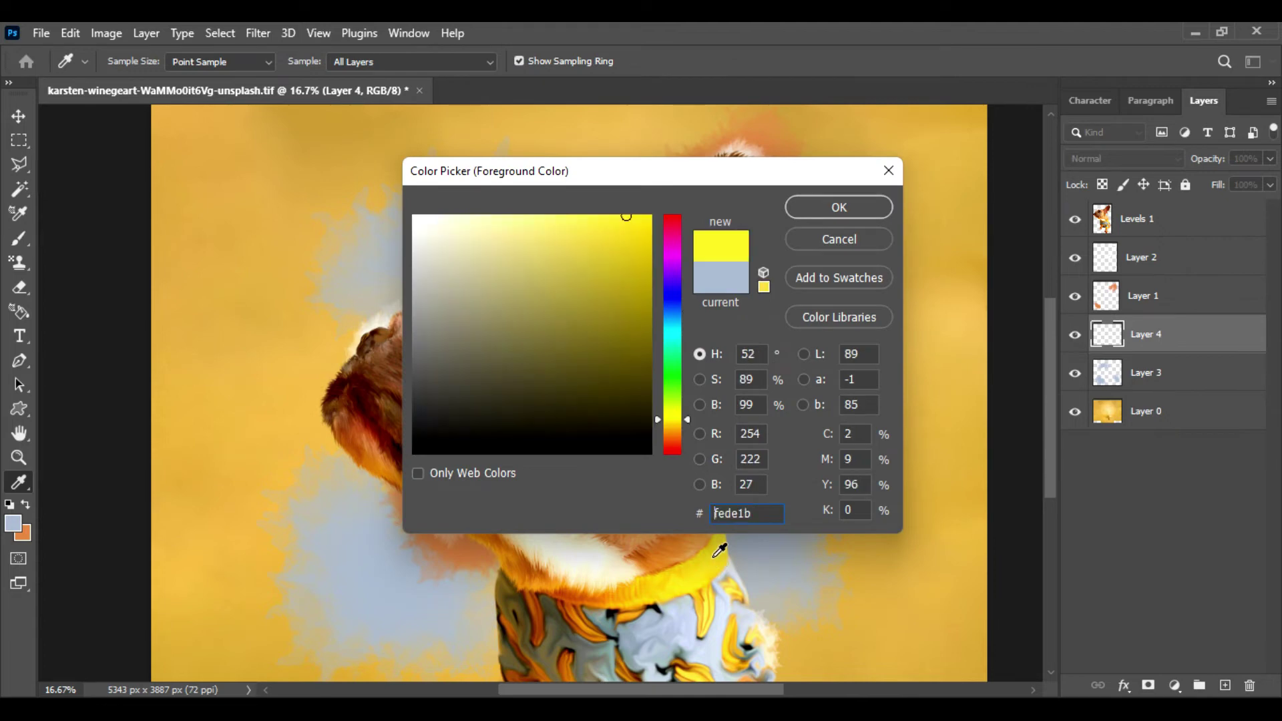
{"action": "left_click", "coordinate": [833, 212]}
{"action": "left_click_drag", "start_coordinate": [1221, 334], "coordinate": [1219, 393]}
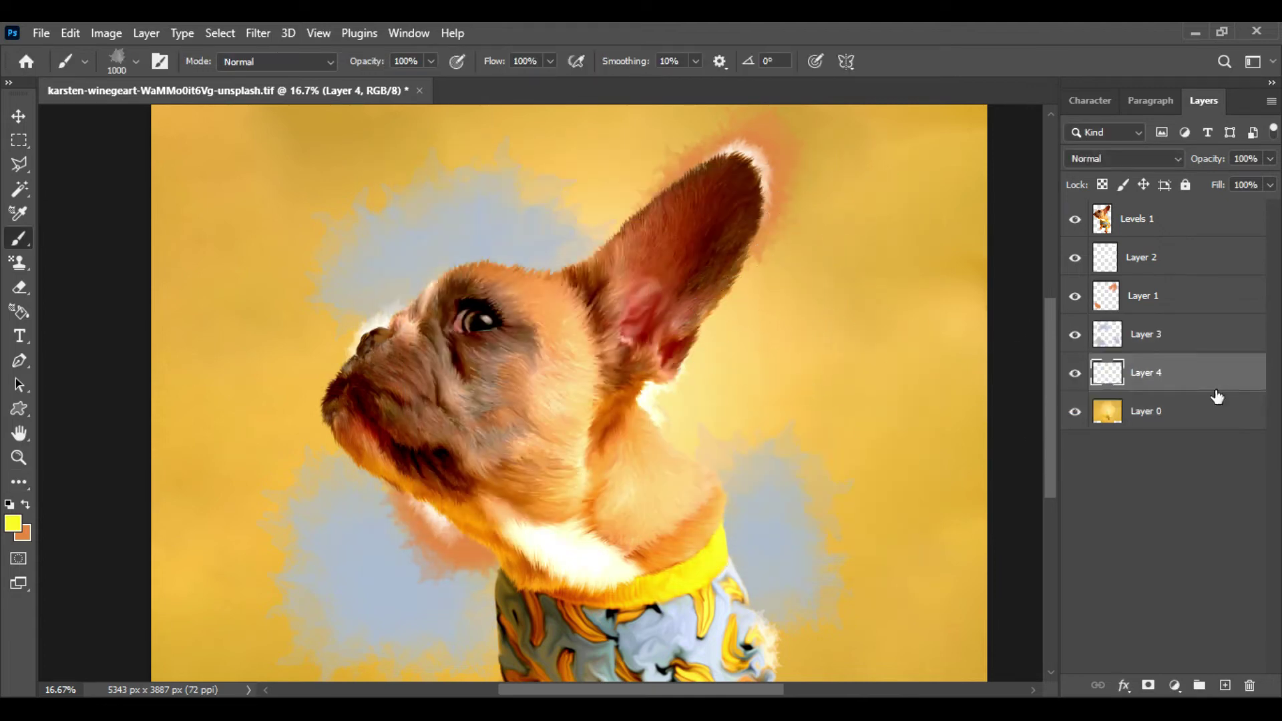
Paint yellow splatter behind the neck, in front of the nose and above the head, and check it with the dog layer temporarily hidden.
{"action": "mouse_move", "coordinate": [689, 437]}
{"action": "left_mouse_down"}
{"action": "mouse_move", "coordinate": [711, 394]}
{"action": "mouse_move", "coordinate": [697, 394]}
{"action": "mouse_move", "coordinate": [690, 344]}
{"action": "mouse_move", "coordinate": [686, 422]}
{"action": "mouse_move", "coordinate": [714, 427]}
{"action": "left_mouse_up"}
{"action": "mouse_move", "coordinate": [337, 457]}
{"action": "left_mouse_down"}
{"action": "mouse_move", "coordinate": [338, 377]}
{"action": "mouse_move", "coordinate": [305, 343]}
{"action": "mouse_move", "coordinate": [296, 414]}
{"action": "mouse_move", "coordinate": [267, 321]}
{"action": "left_mouse_up"}
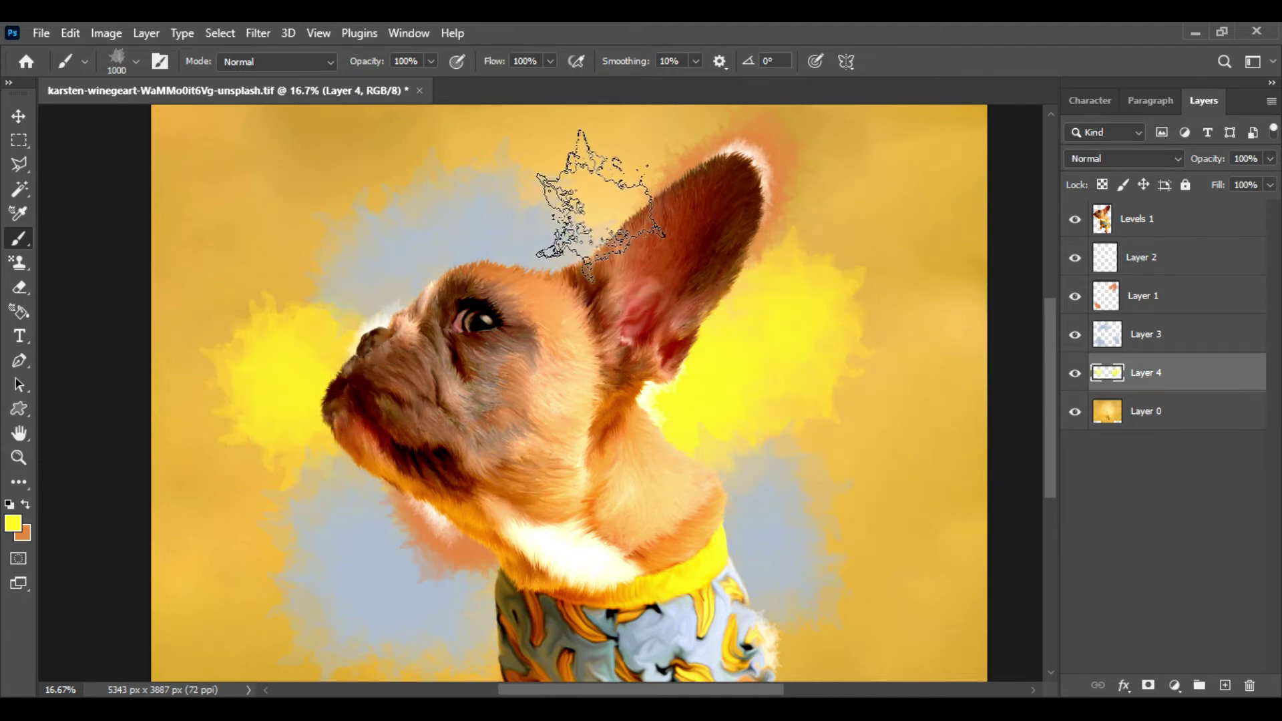
{"action": "left_click_drag", "start_coordinate": [594, 217], "coordinate": [579, 209]}
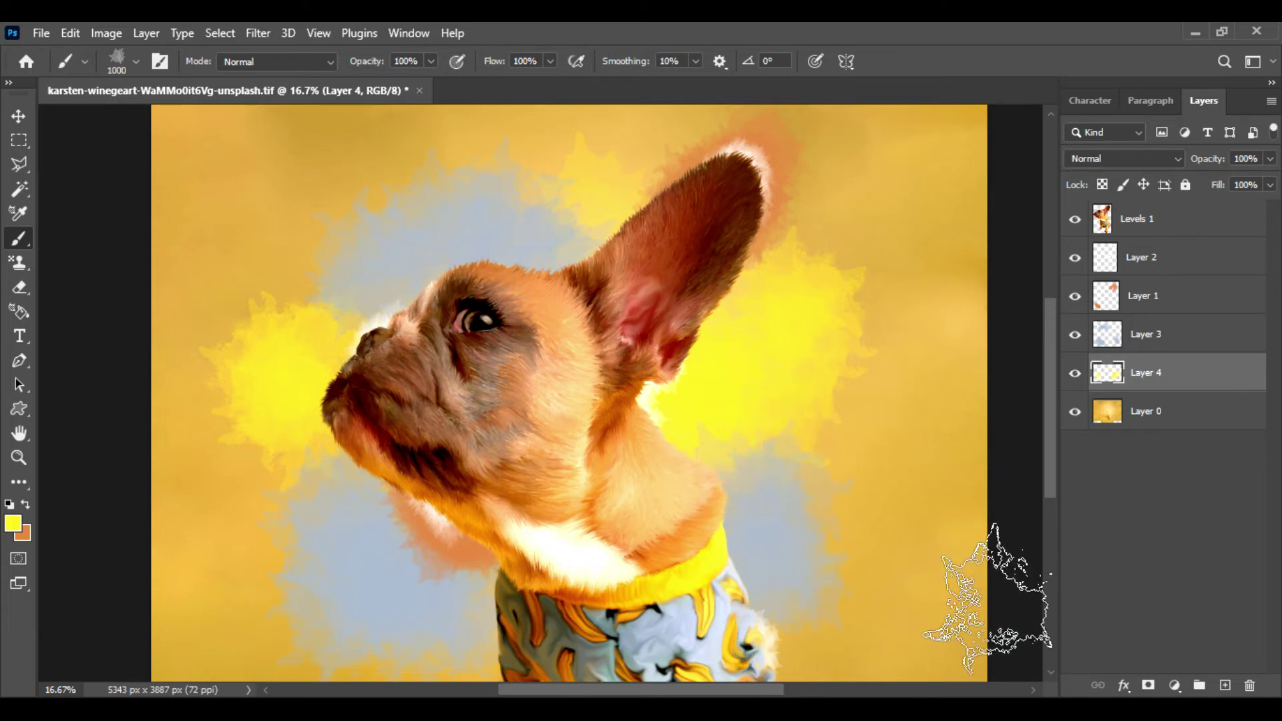
{"action": "left_click", "coordinate": [1075, 220]}
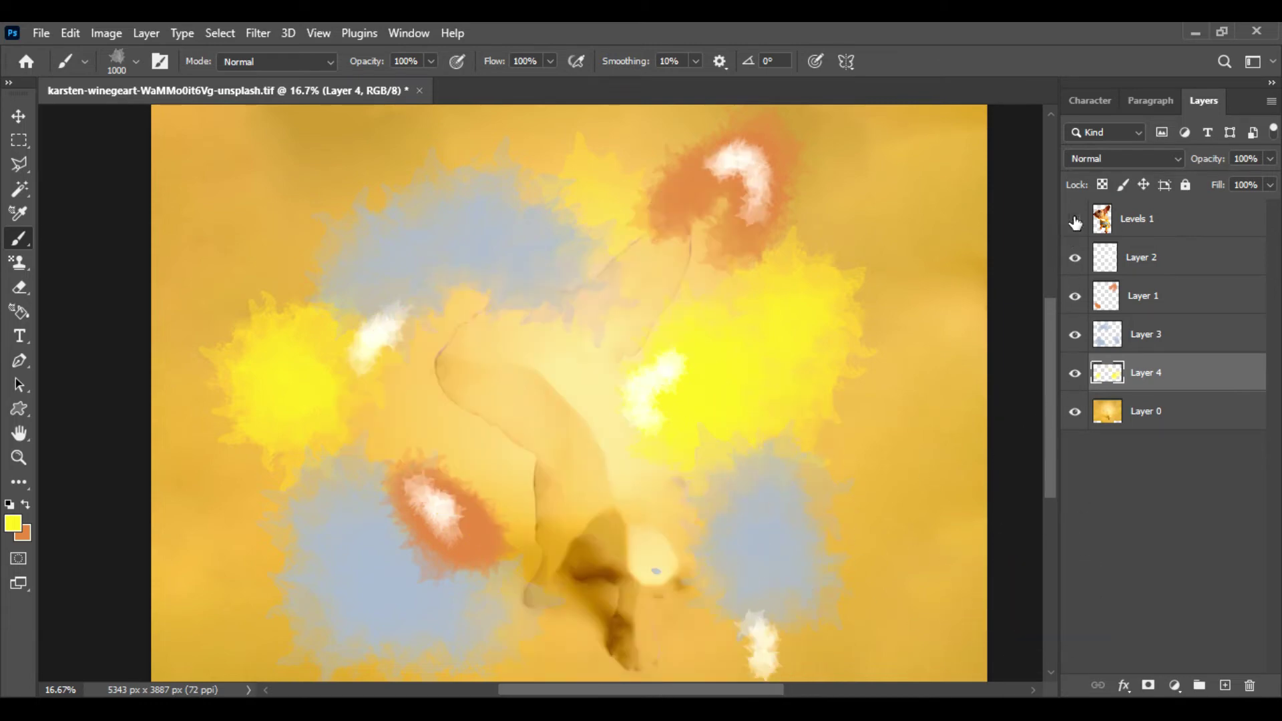
{"action": "left_click", "coordinate": [1074, 220]}
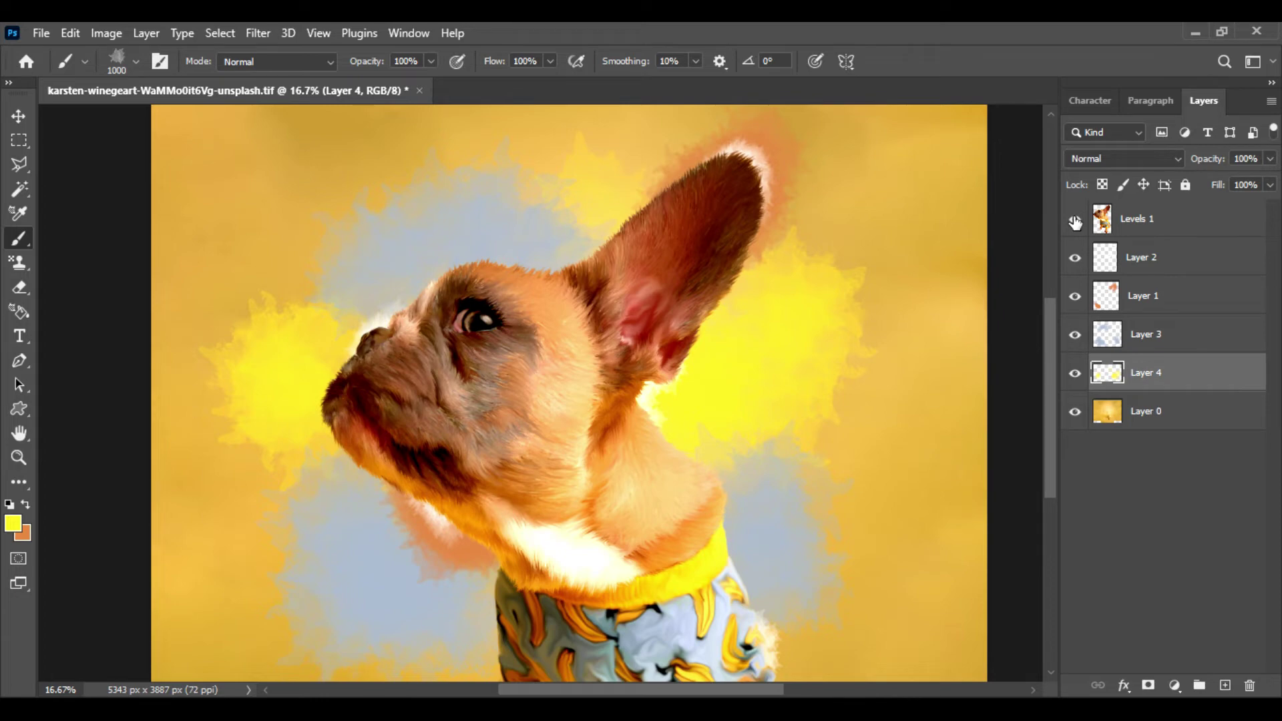
Merge the blue and yellow paint layers, Layer 3 and Layer 4, into one layer.
{"action": "left_click", "coordinate": [1162, 334]}
{"action": "left_click", "coordinate": [1195, 381], "text": "ctrl"}
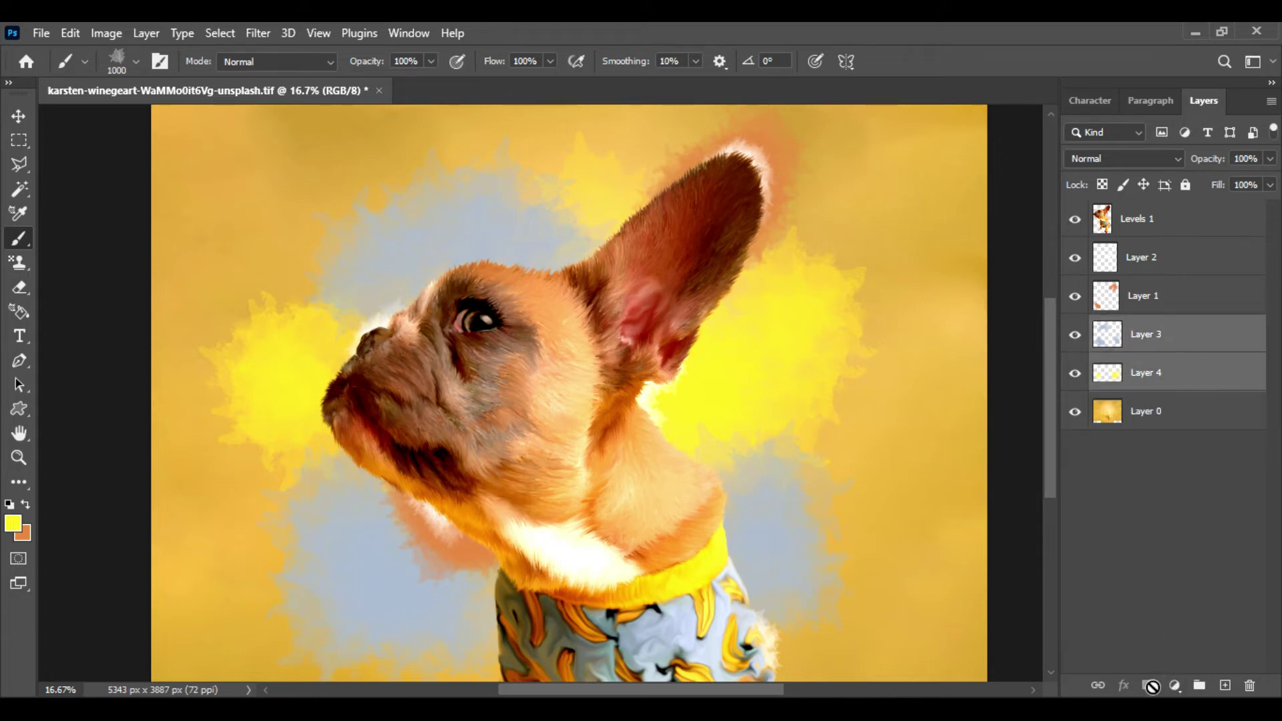
{"action": "right_click", "coordinate": [1175, 369]}
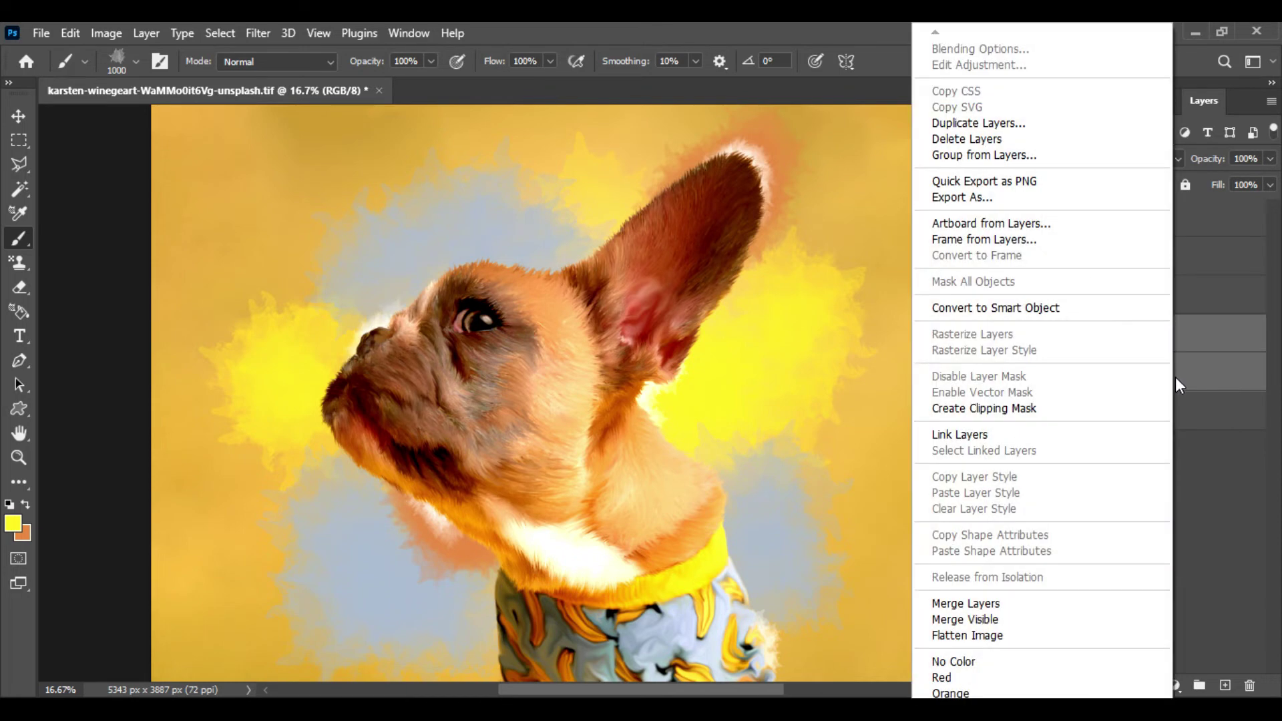
{"action": "left_click", "coordinate": [1053, 606]}
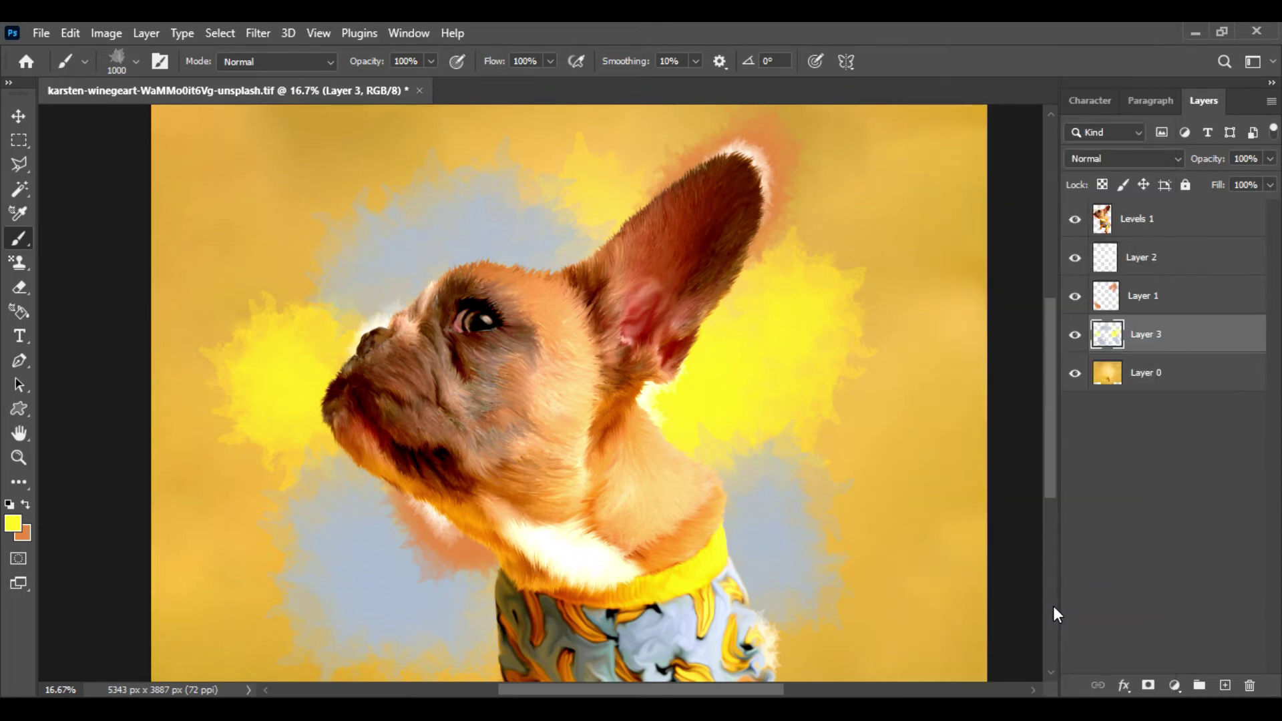
Switch to the Smudge tool and choose the brush 17 preset for it.
{"action": "key", "text": "i"}
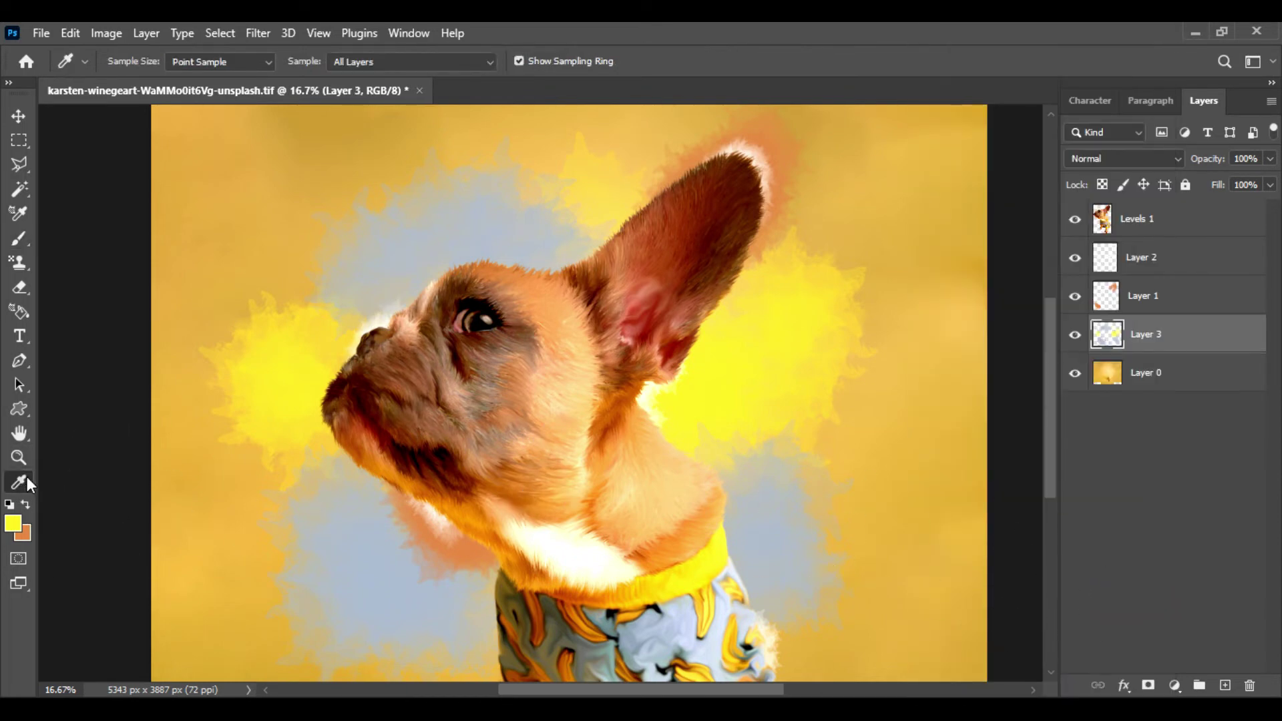
{"action": "left_click", "coordinate": [27, 481]}
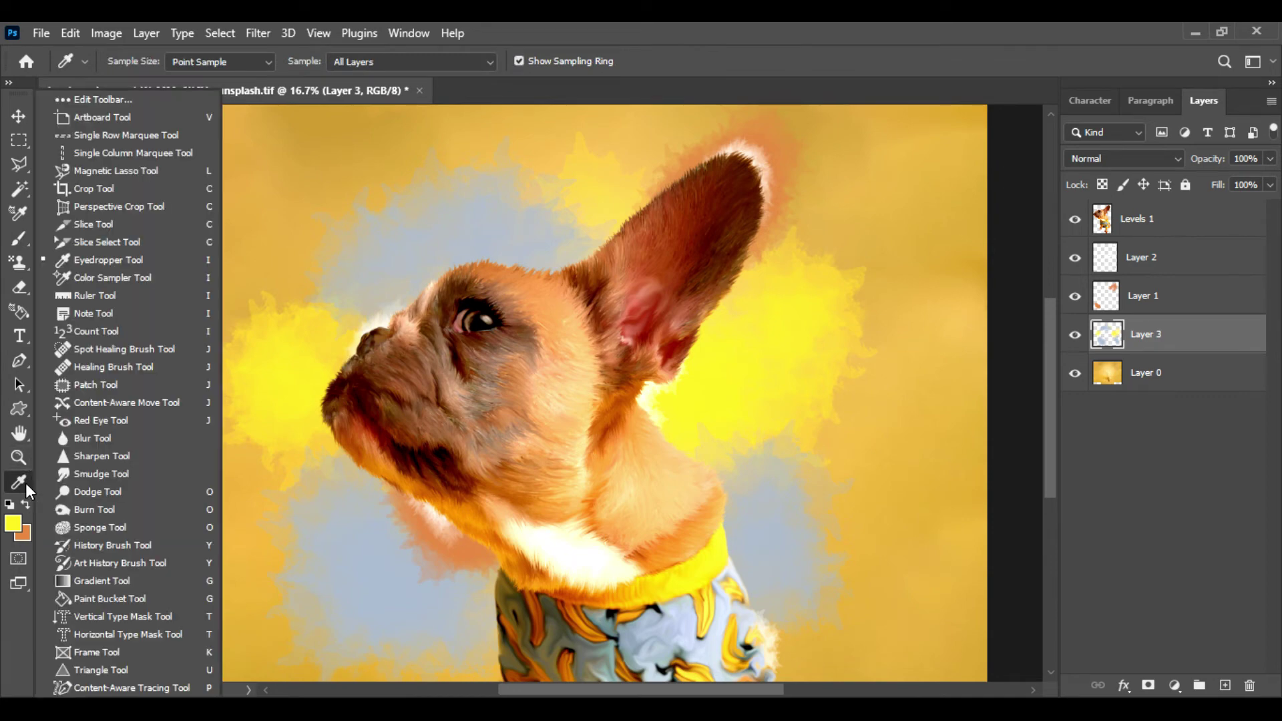
{"action": "left_click", "coordinate": [66, 468]}
{"action": "left_click", "coordinate": [135, 62]}
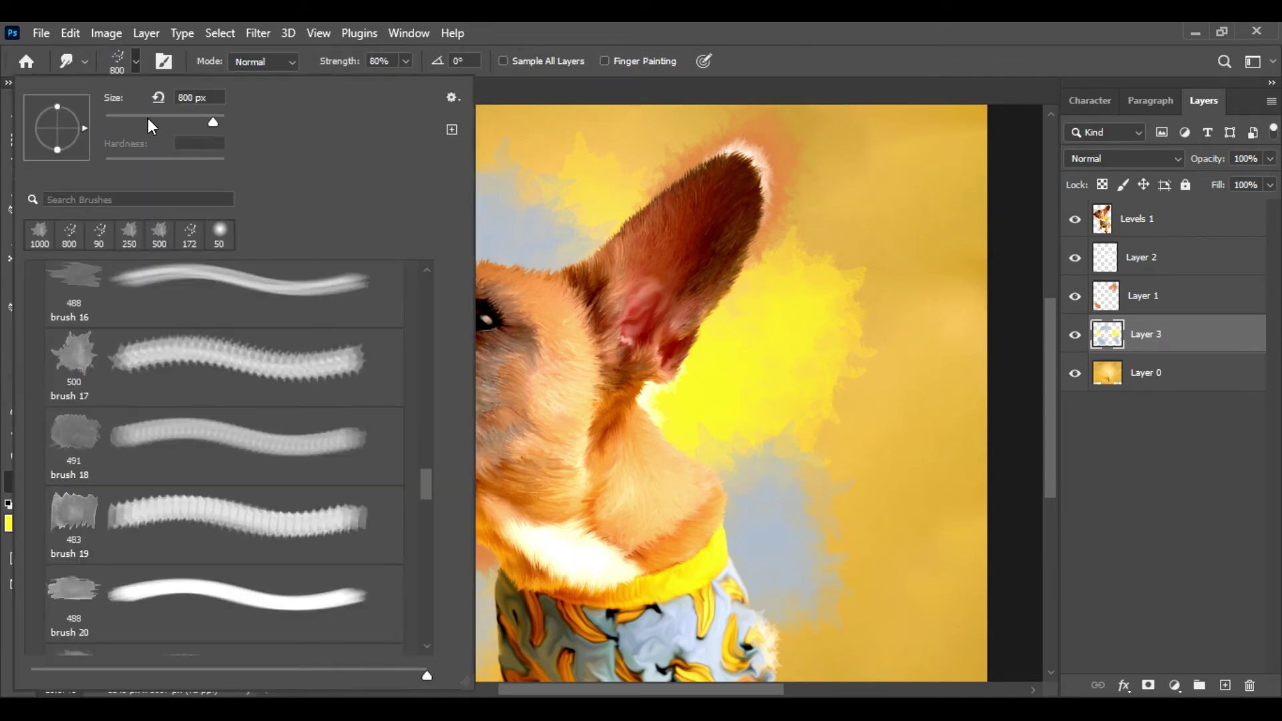
{"action": "double_click", "coordinate": [81, 359]}
Smudge the yellow and blue patches around the dog's face and behind its neck with the brush reduced to 250 px at 80% strength.
{"action": "key", "text": "ctrl+plus"}
{"action": "left_click_drag", "start_coordinate": [343, 380], "coordinate": [476, 394]}
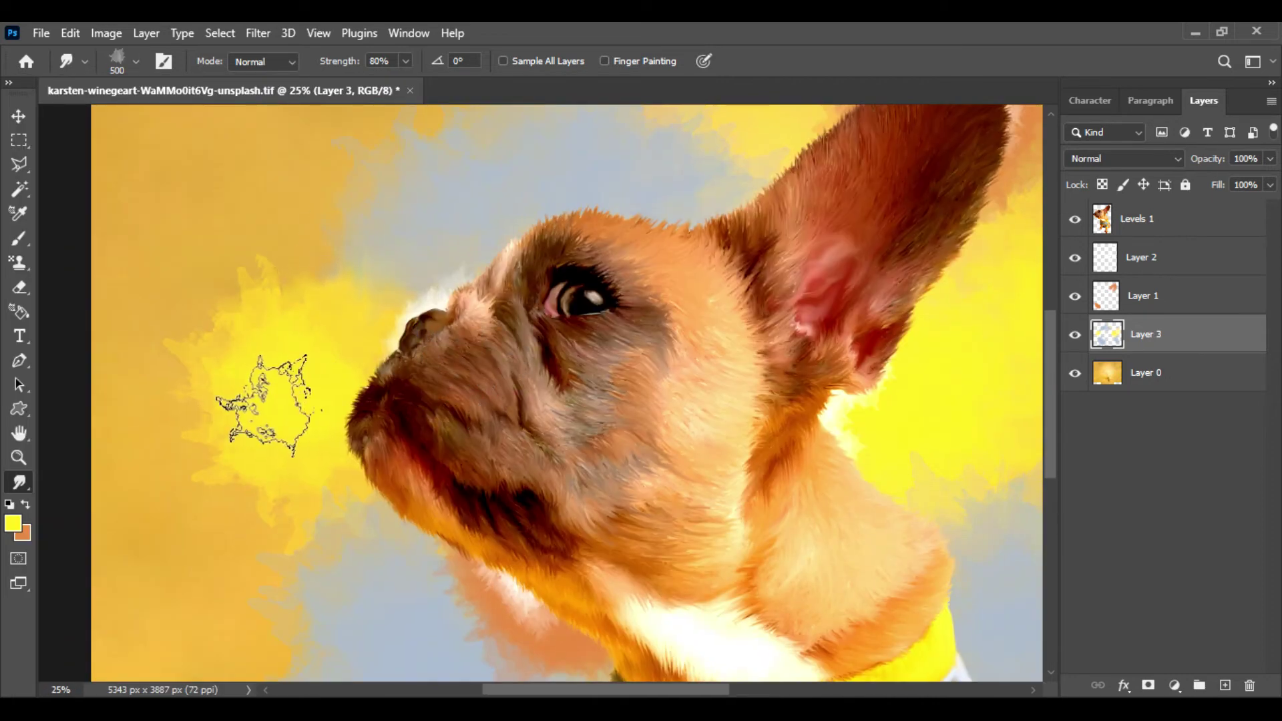
{"action": "key", "text": "bracketleft"}
{"action": "key", "text": "bracketleft"}
{"action": "key", "text": "bracketleft"}
{"action": "key", "text": "bracketleft"}
{"action": "key", "text": "bracketleft"}
{"action": "key", "text": "bracketleft"}
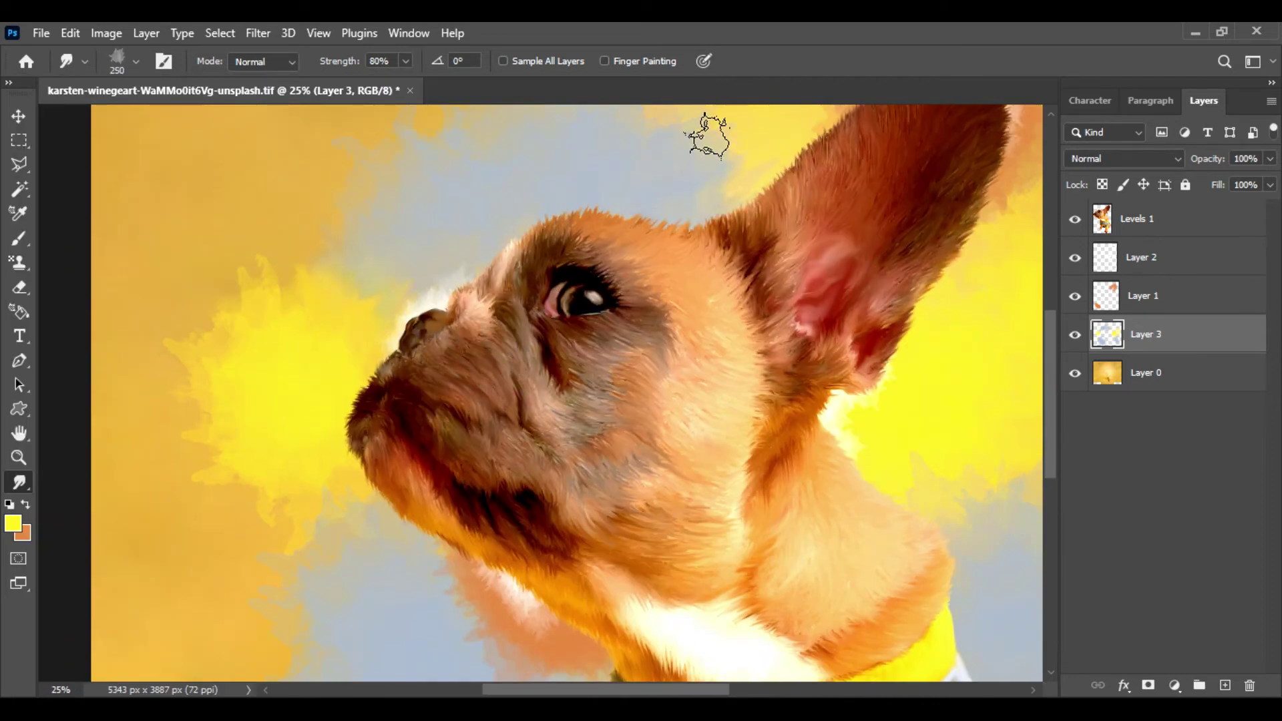
{"action": "left_click_drag", "start_coordinate": [1050, 361], "coordinate": [1050, 335]}
{"action": "left_click_drag", "start_coordinate": [922, 531], "coordinate": [665, 302]}
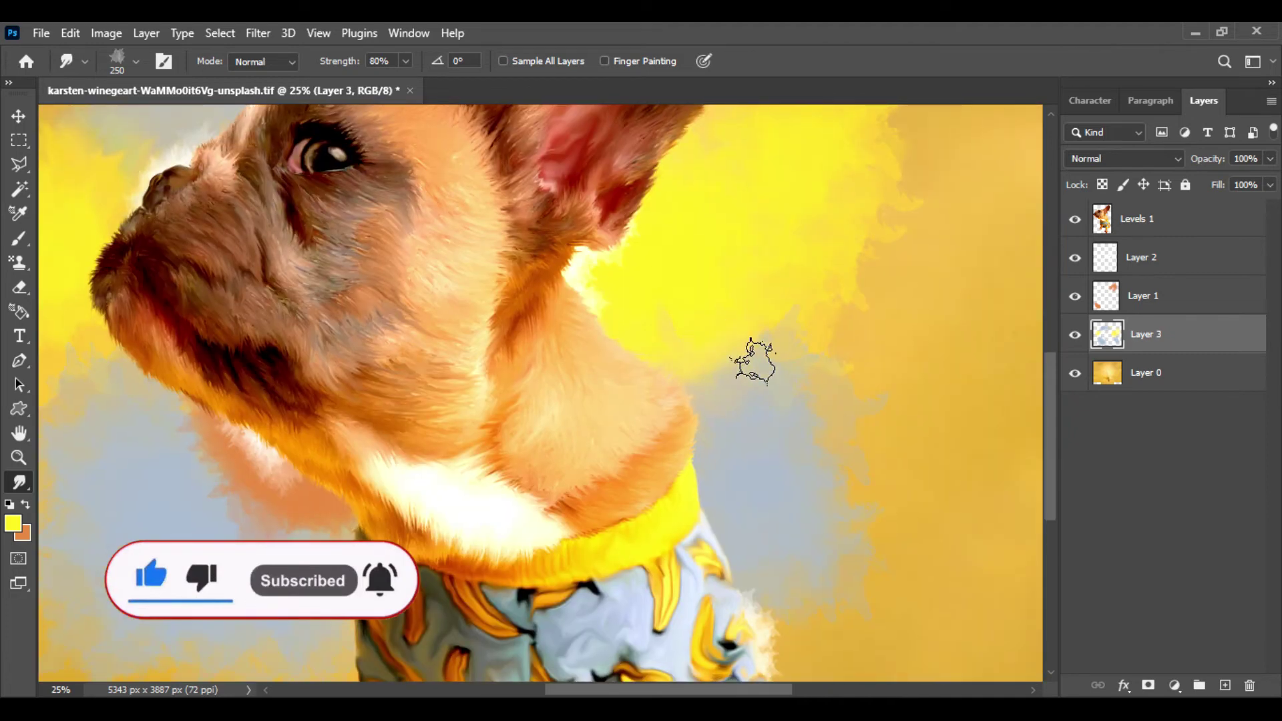
{"action": "left_click_drag", "start_coordinate": [768, 357], "coordinate": [753, 341]}
{"action": "left_click_drag", "start_coordinate": [578, 480], "coordinate": [798, 442]}
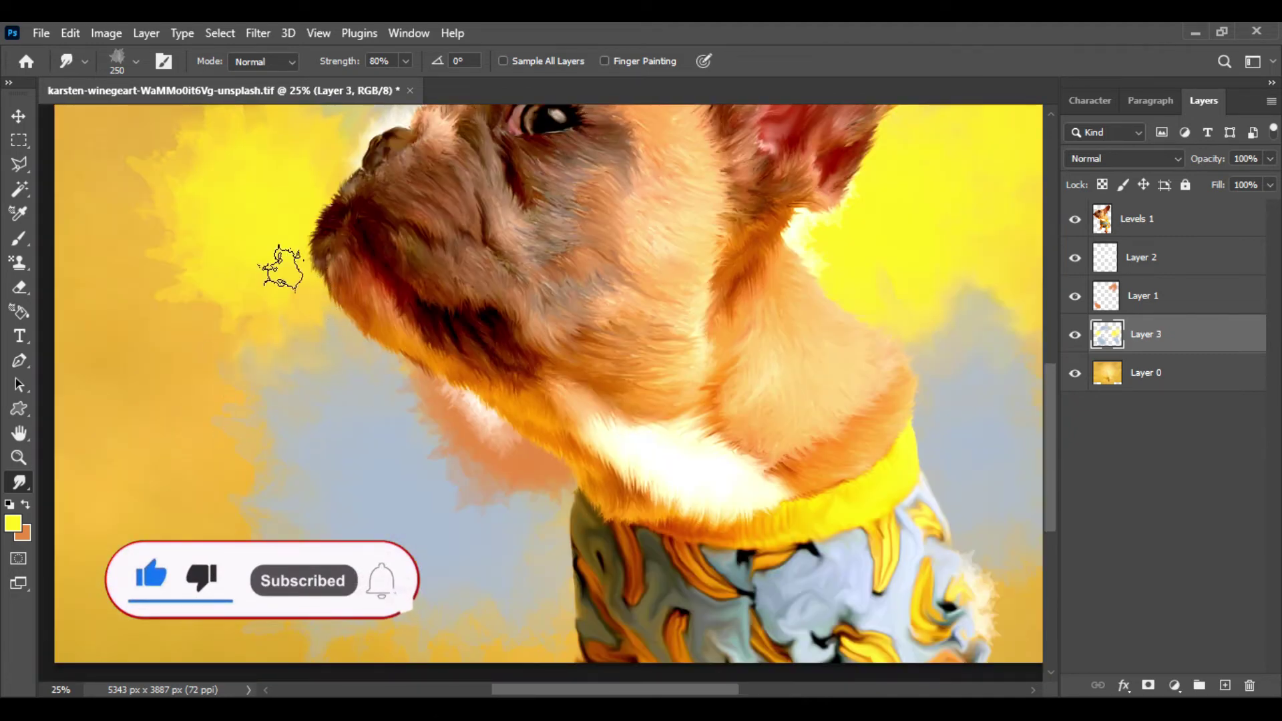
Smudge the outer edges of the blue and yellow patches into broad soft strokes with the brush enlarged to 600 px.
{"action": "key", "text": "bracketright"}
{"action": "key", "text": "bracketright"}
{"action": "key", "text": "bracketright"}
{"action": "key", "text": "bracketright"}
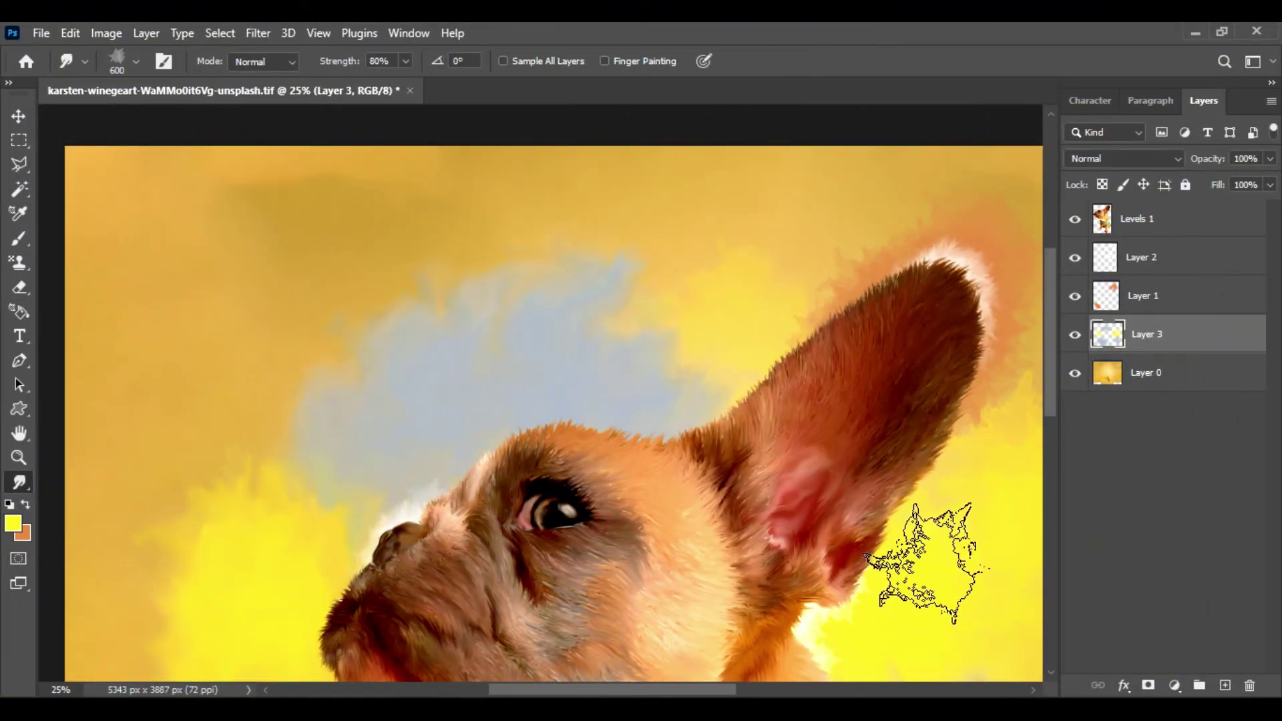
{"action": "left_click_drag", "start_coordinate": [916, 559], "coordinate": [482, 380]}
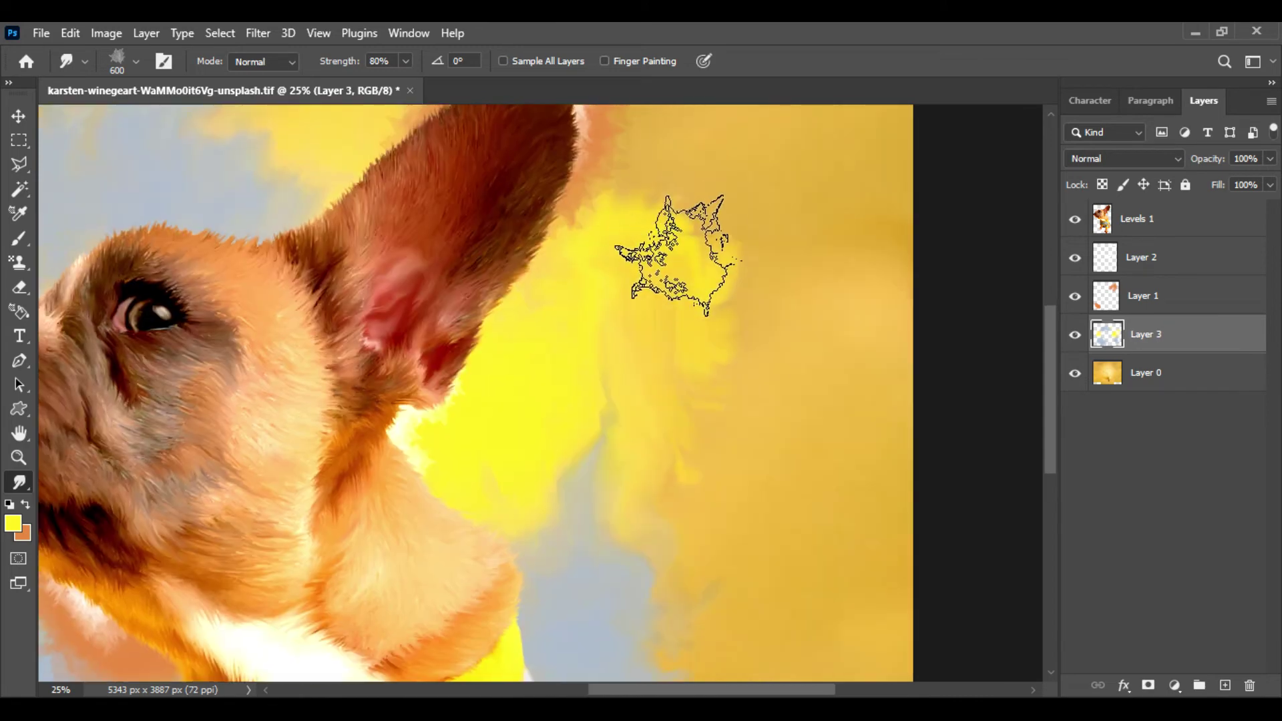
{"action": "mouse_move", "coordinate": [678, 256]}
{"action": "left_mouse_down"}
{"action": "mouse_move", "coordinate": [710, 317]}
{"action": "mouse_move", "coordinate": [647, 570]}
{"action": "mouse_move", "coordinate": [678, 464]}
{"action": "left_mouse_up"}
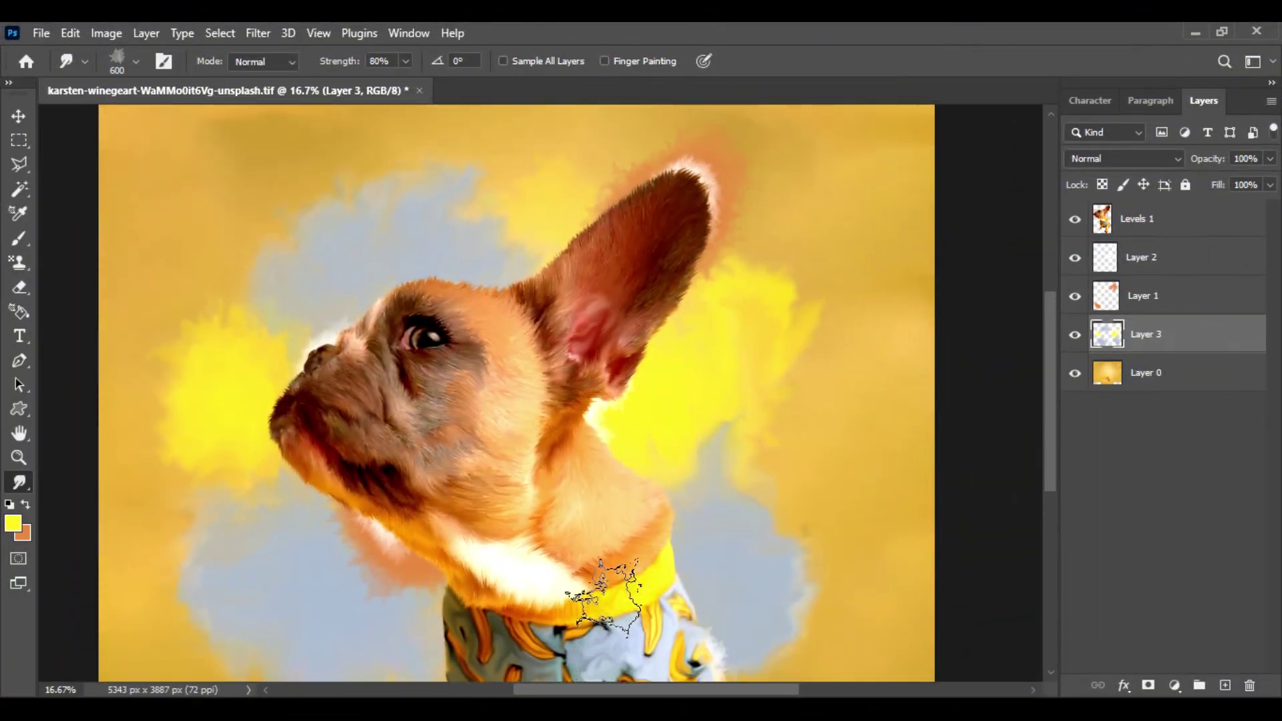
Add a new empty layer above the dog layer, at the top of the layer stack.
{"action": "key", "text": "ctrl+plus"}
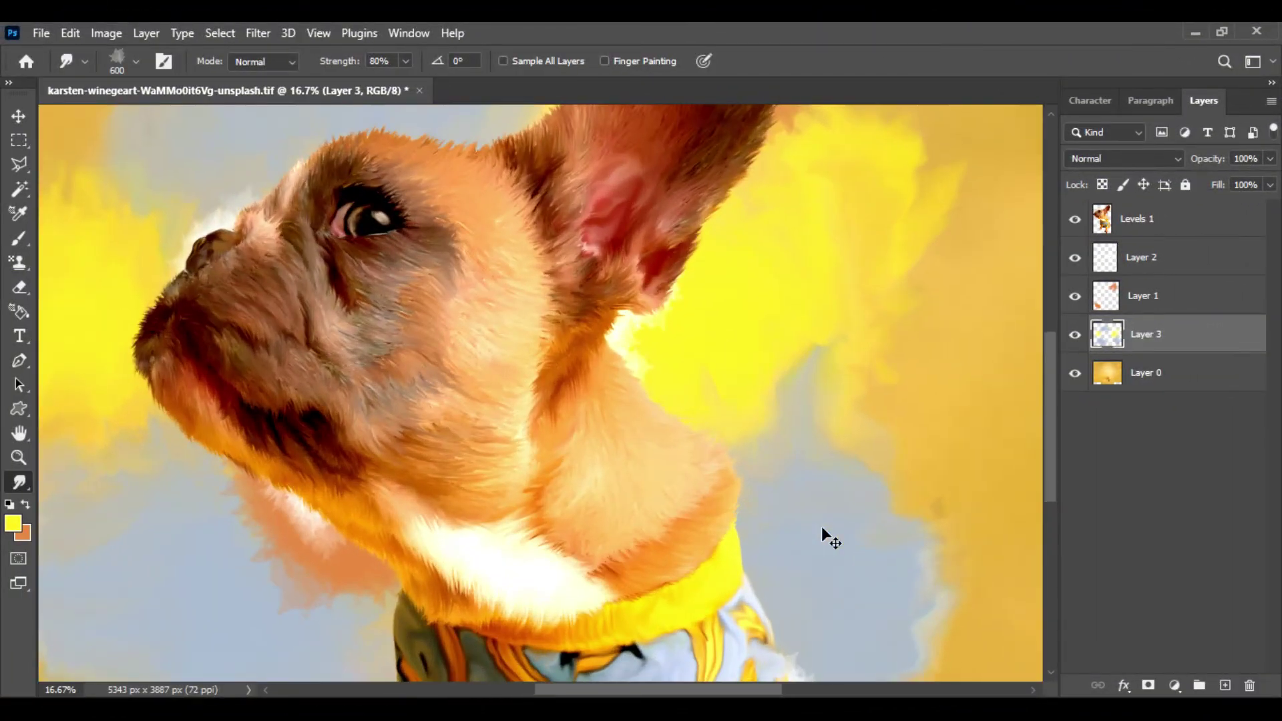
{"action": "key", "text": "ctrl+plus"}
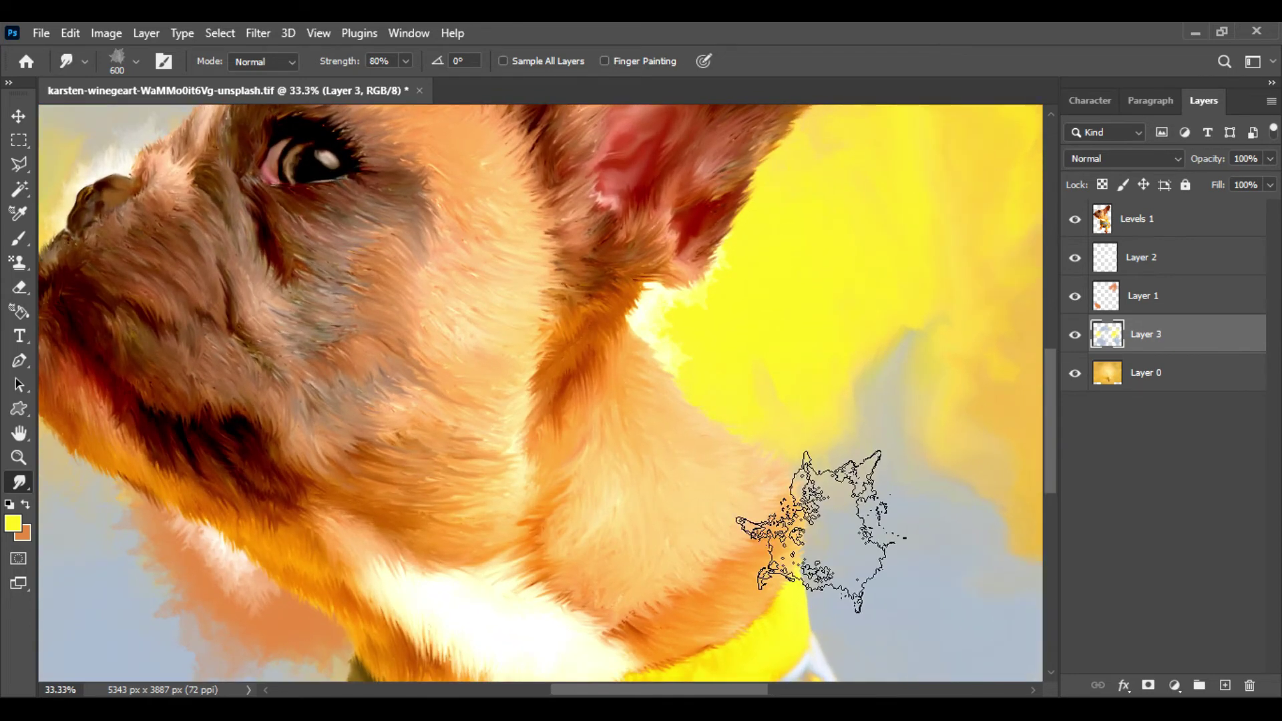
{"action": "left_click", "coordinate": [1186, 228]}
{"action": "left_click", "coordinate": [1225, 686]}
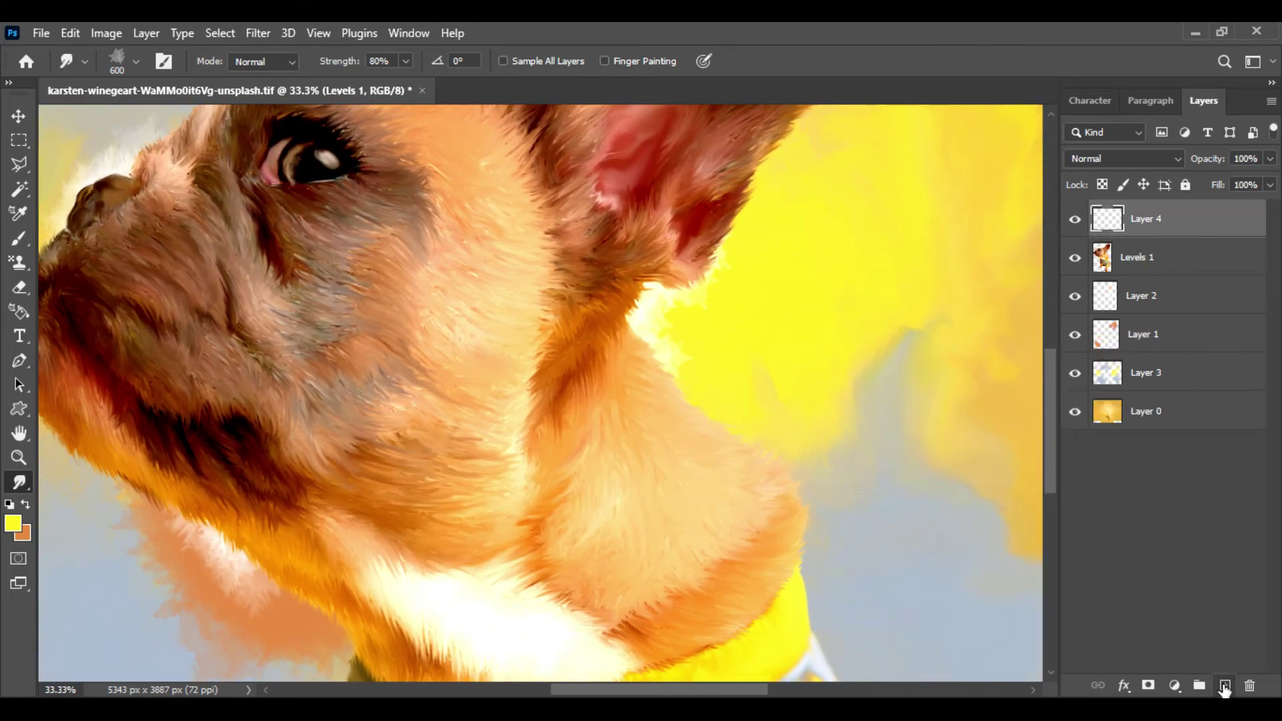
{"action": "left_click_drag", "start_coordinate": [505, 434], "coordinate": [674, 506]}
Switch to the Brush tool and reduce the brush 17 tip to 175 px.
{"action": "left_click", "coordinate": [18, 241]}
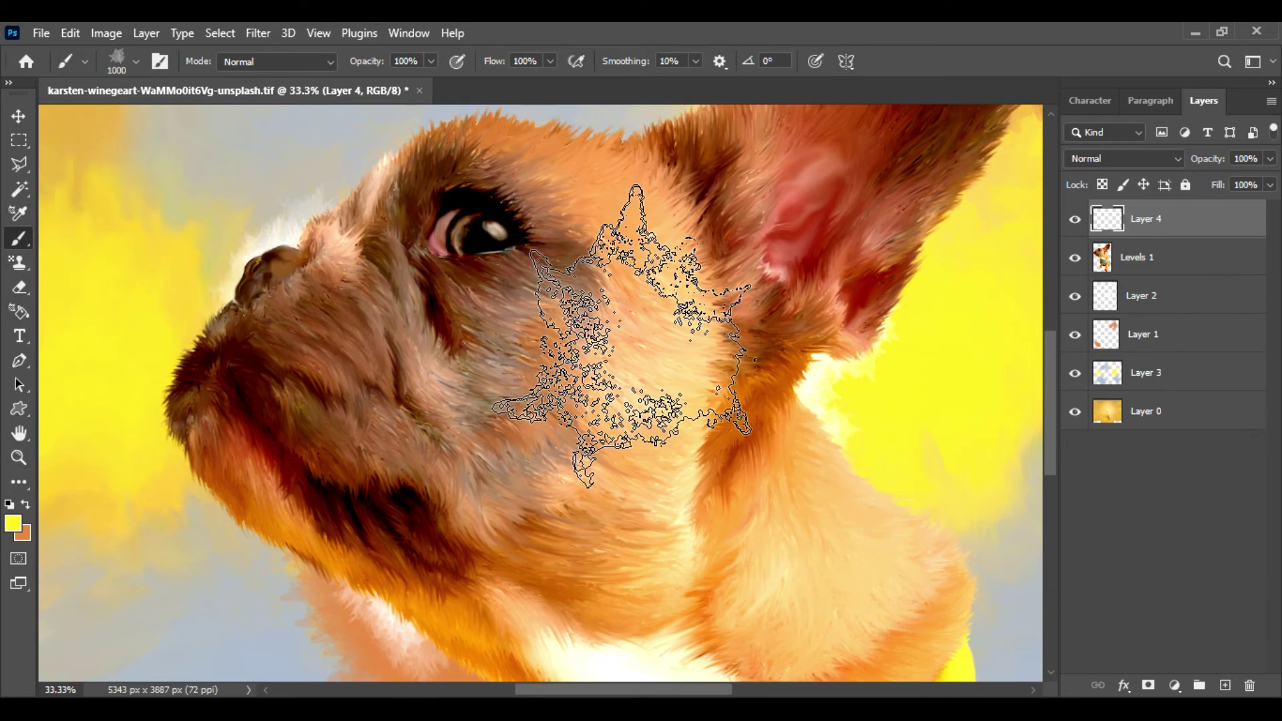
{"action": "key", "text": "bracketleft"}
{"action": "key", "text": "bracketleft"}
{"action": "key", "text": "bracketleft"}
{"action": "key", "text": "bracketleft"}
{"action": "key", "text": "bracketleft"}
{"action": "key", "text": "bracketleft"}
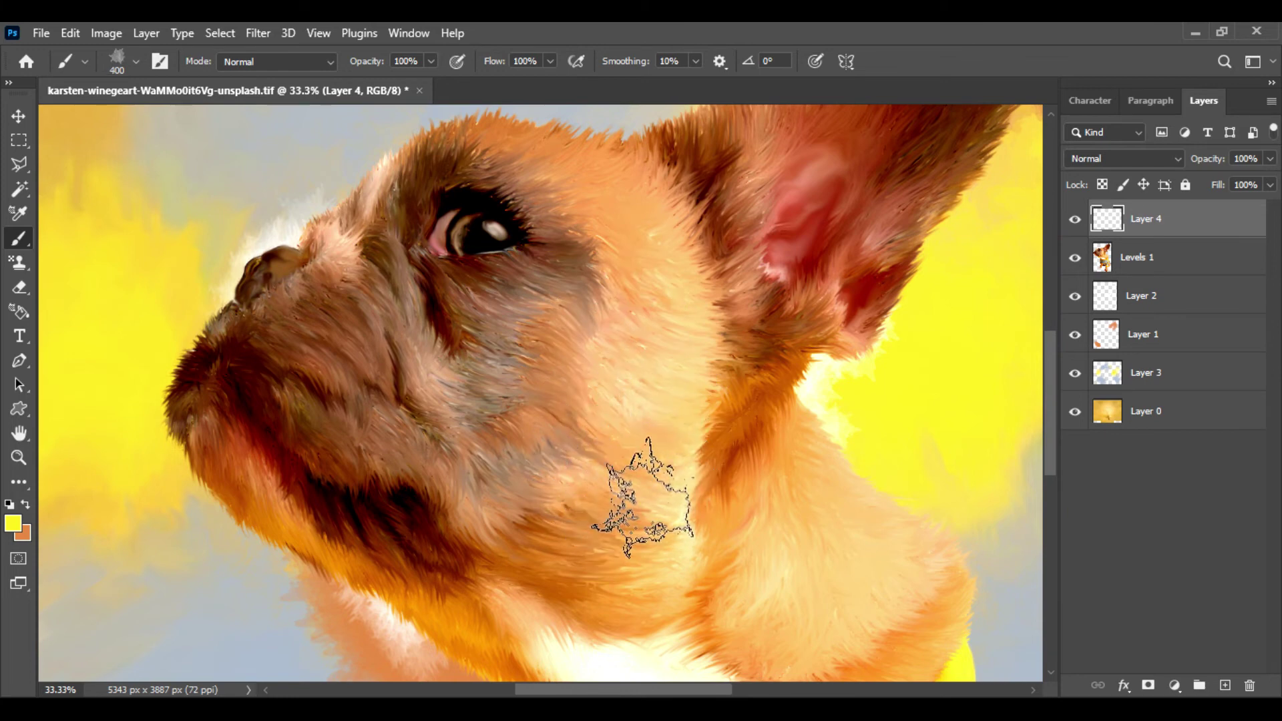
{"action": "key", "text": "bracketleft"}
{"action": "scroll", "coordinate": [344, 457], "scroll_direction": "down", "scroll_amount": 1}
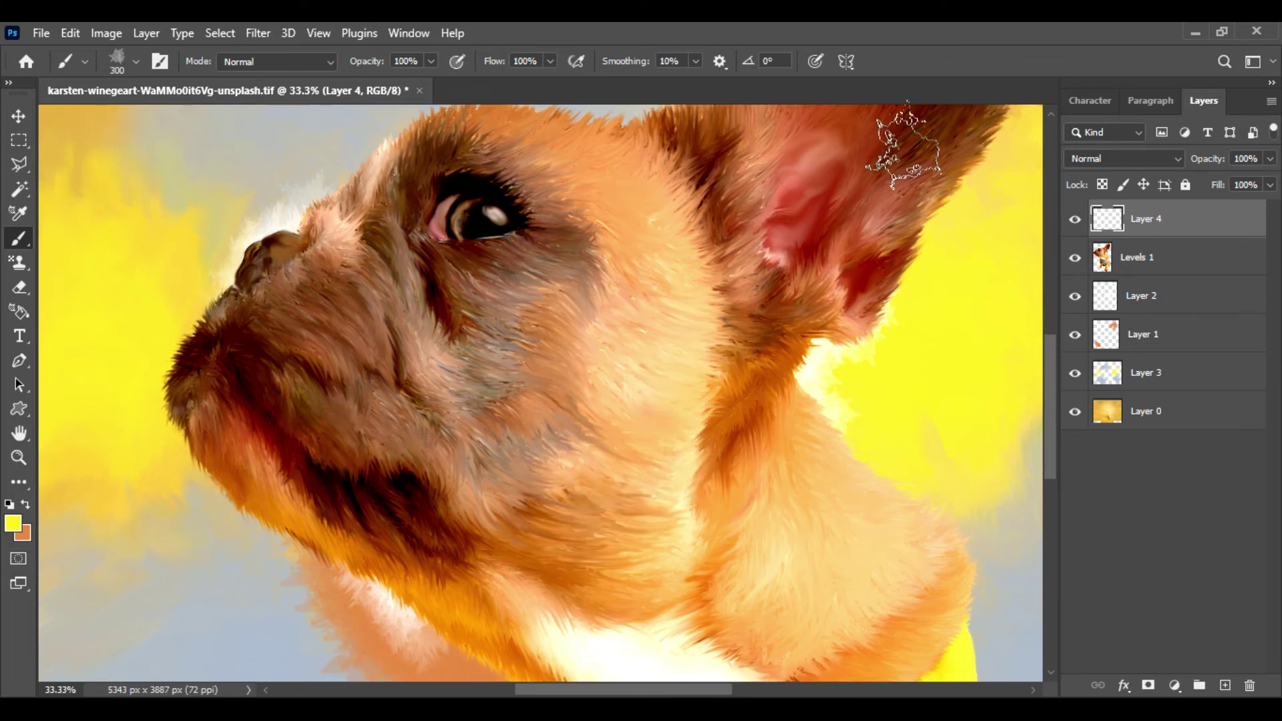
{"action": "key", "text": "bracketleft"}
{"action": "key", "text": "bracketleft"}
{"action": "key", "text": "bracketleft"}
Choose the Soft Round 98 1 brush preset and lower the brush opacity to 25%.
{"action": "left_click", "coordinate": [135, 60]}
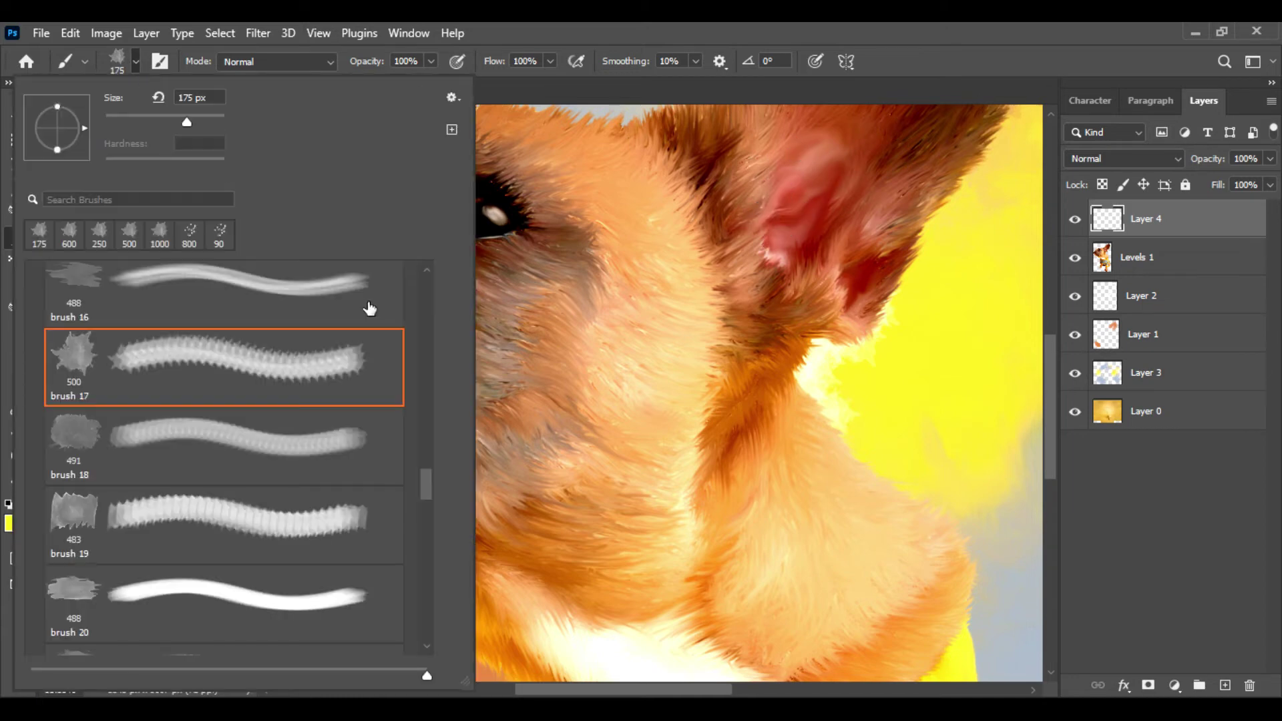
{"action": "mouse_move", "coordinate": [425, 475]}
{"action": "left_mouse_down"}
{"action": "mouse_move", "coordinate": [425, 351]}
{"action": "mouse_move", "coordinate": [433, 393]}
{"action": "mouse_move", "coordinate": [429, 366]}
{"action": "left_mouse_up"}
{"action": "left_click", "coordinate": [36, 375]}
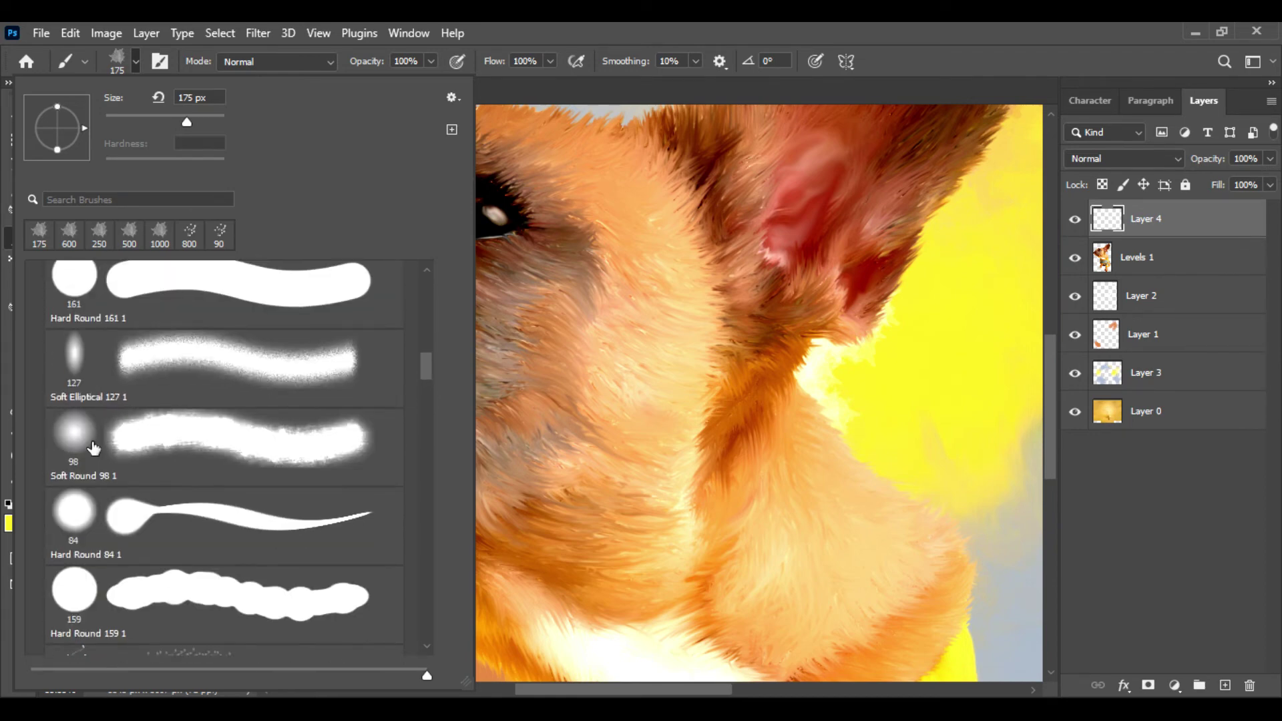
{"action": "left_click", "coordinate": [67, 442]}
{"action": "double_click", "coordinate": [122, 440]}
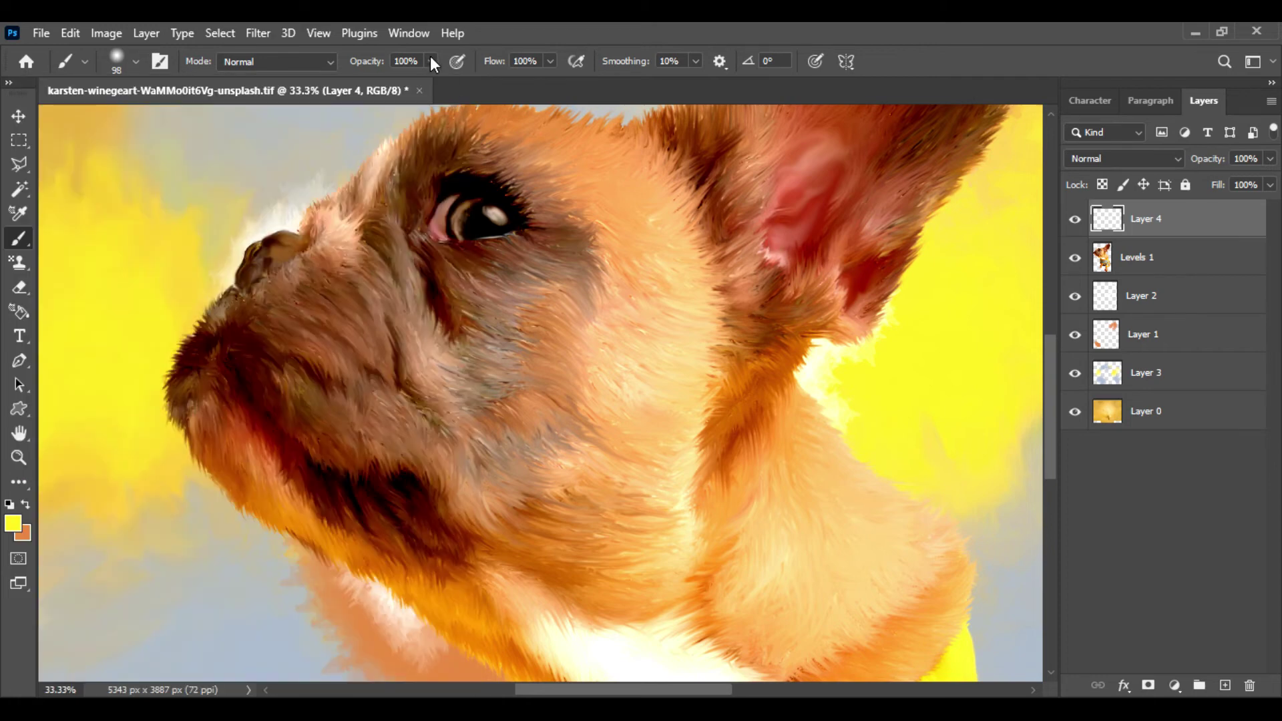
{"action": "left_click_drag", "start_coordinate": [431, 62], "coordinate": [368, 84]}
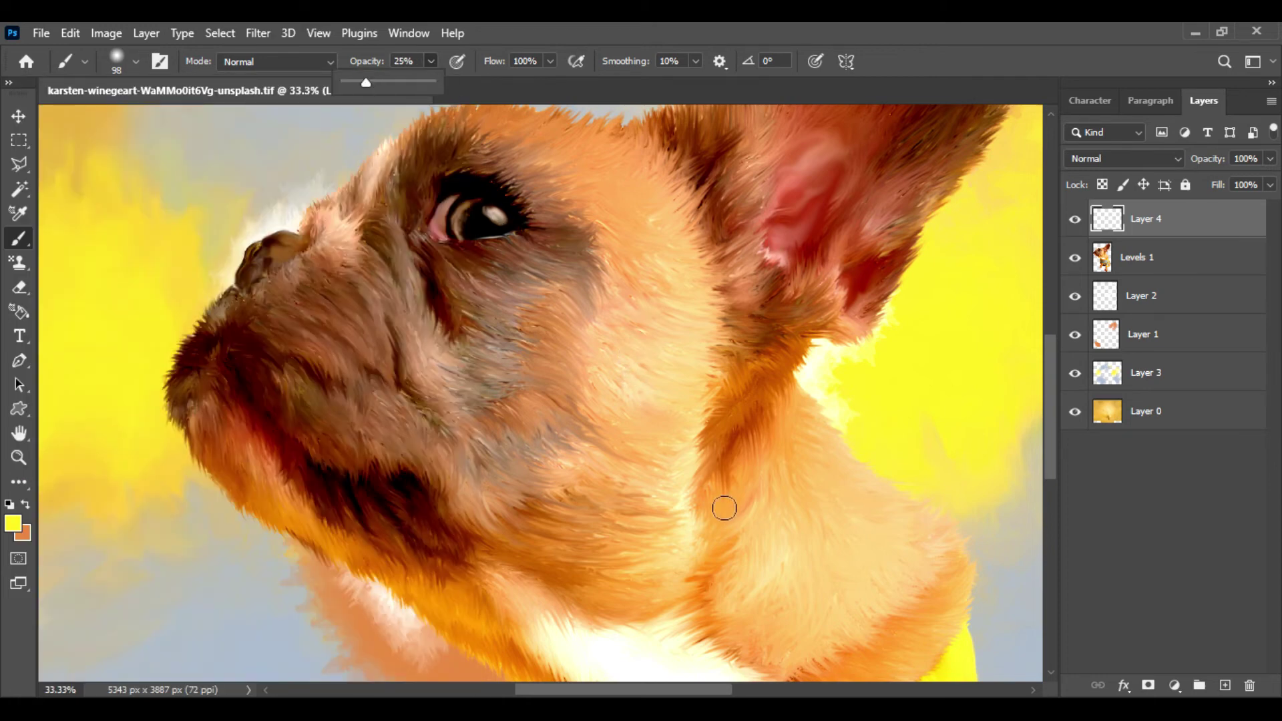
Swap orange into the foreground and paint soft translucent strokes inside the dog's ear and over the grey cheek fur below the eye.
{"action": "scroll", "coordinate": [748, 400], "scroll_direction": "down", "scroll_amount": 1}
{"action": "scroll", "coordinate": [734, 387], "scroll_direction": "up", "scroll_amount": 4}
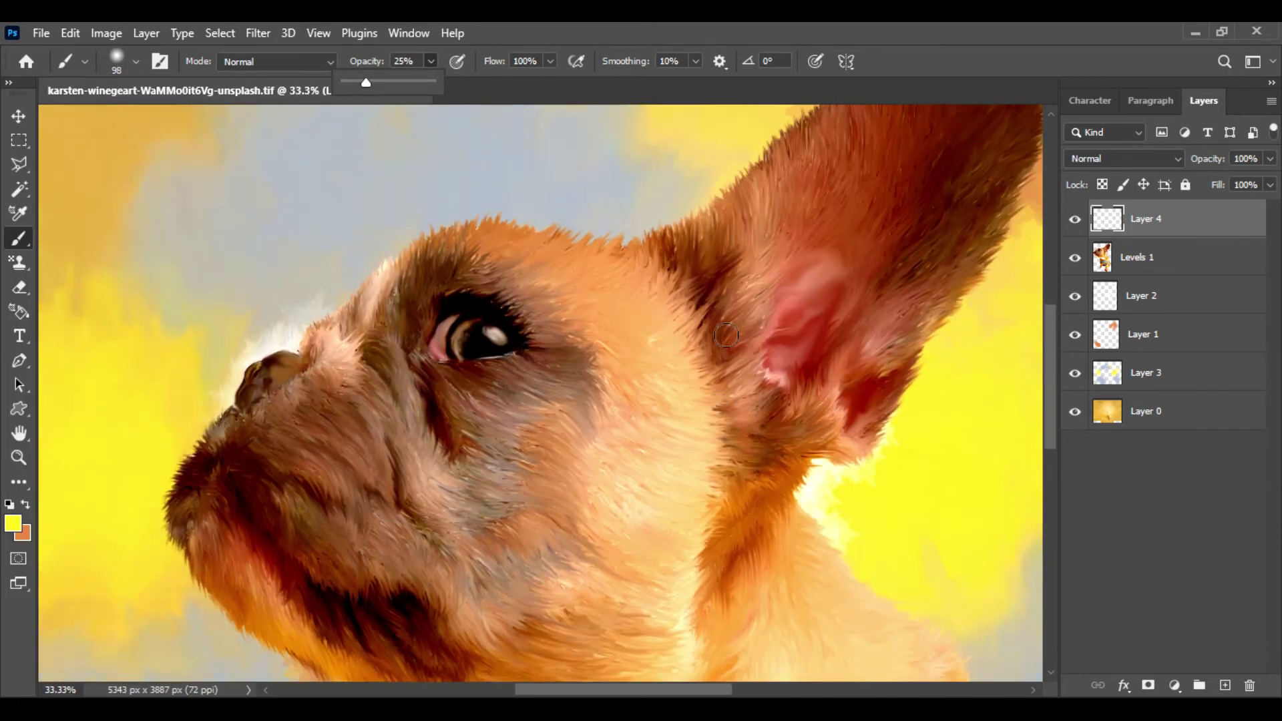
{"action": "left_click", "coordinate": [25, 506]}
{"action": "mouse_move", "coordinate": [878, 270]}
{"action": "left_mouse_down"}
{"action": "mouse_move", "coordinate": [850, 242]}
{"action": "mouse_move", "coordinate": [865, 216]}
{"action": "mouse_move", "coordinate": [831, 234]}
{"action": "mouse_move", "coordinate": [846, 258]}
{"action": "mouse_move", "coordinate": [798, 254]}
{"action": "mouse_move", "coordinate": [882, 170]}
{"action": "mouse_move", "coordinate": [880, 223]}
{"action": "mouse_move", "coordinate": [919, 185]}
{"action": "mouse_move", "coordinate": [901, 157]}
{"action": "left_mouse_up"}
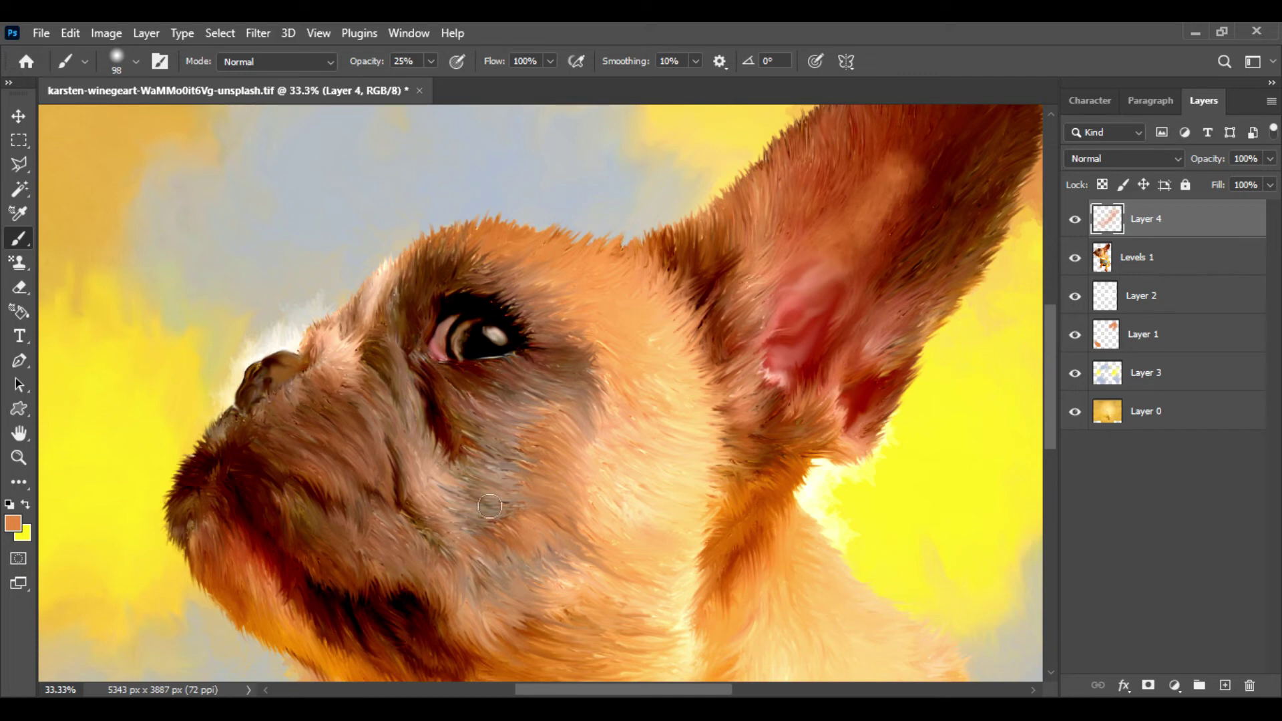
{"action": "left_click_drag", "start_coordinate": [490, 506], "coordinate": [517, 490]}
{"action": "mouse_move", "coordinate": [562, 417]}
{"action": "left_mouse_down"}
{"action": "mouse_move", "coordinate": [486, 417]}
{"action": "mouse_move", "coordinate": [531, 521]}
{"action": "mouse_move", "coordinate": [494, 519]}
{"action": "left_mouse_up"}
{"action": "left_click_drag", "start_coordinate": [551, 390], "coordinate": [595, 420]}
Tint the muzzle, the fur near the nose, the jaw and the lower ear with more soft orange strokes.
{"action": "scroll", "coordinate": [538, 565], "scroll_direction": "down", "scroll_amount": 3}
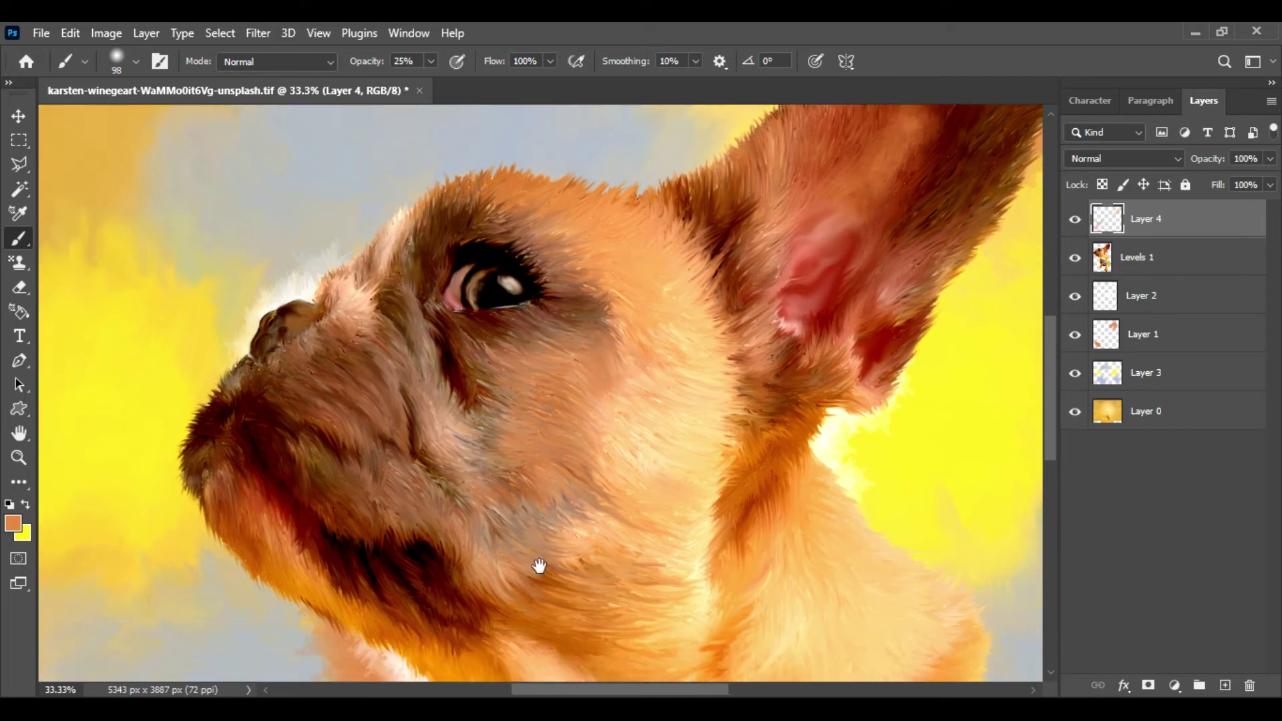
{"action": "mouse_move", "coordinate": [374, 493]}
{"action": "left_mouse_down"}
{"action": "mouse_move", "coordinate": [335, 480]}
{"action": "mouse_move", "coordinate": [279, 402]}
{"action": "mouse_move", "coordinate": [272, 423]}
{"action": "mouse_move", "coordinate": [412, 520]}
{"action": "mouse_move", "coordinate": [378, 487]}
{"action": "mouse_move", "coordinate": [361, 489]}
{"action": "left_mouse_up"}
{"action": "mouse_move", "coordinate": [359, 277]}
{"action": "left_mouse_down"}
{"action": "mouse_move", "coordinate": [376, 306]}
{"action": "mouse_move", "coordinate": [346, 285]}
{"action": "mouse_move", "coordinate": [362, 303]}
{"action": "mouse_move", "coordinate": [384, 307]}
{"action": "mouse_move", "coordinate": [306, 291]}
{"action": "left_mouse_up"}
{"action": "mouse_move", "coordinate": [635, 645]}
{"action": "left_mouse_down"}
{"action": "mouse_move", "coordinate": [478, 432]}
{"action": "mouse_move", "coordinate": [521, 487]}
{"action": "left_mouse_up"}
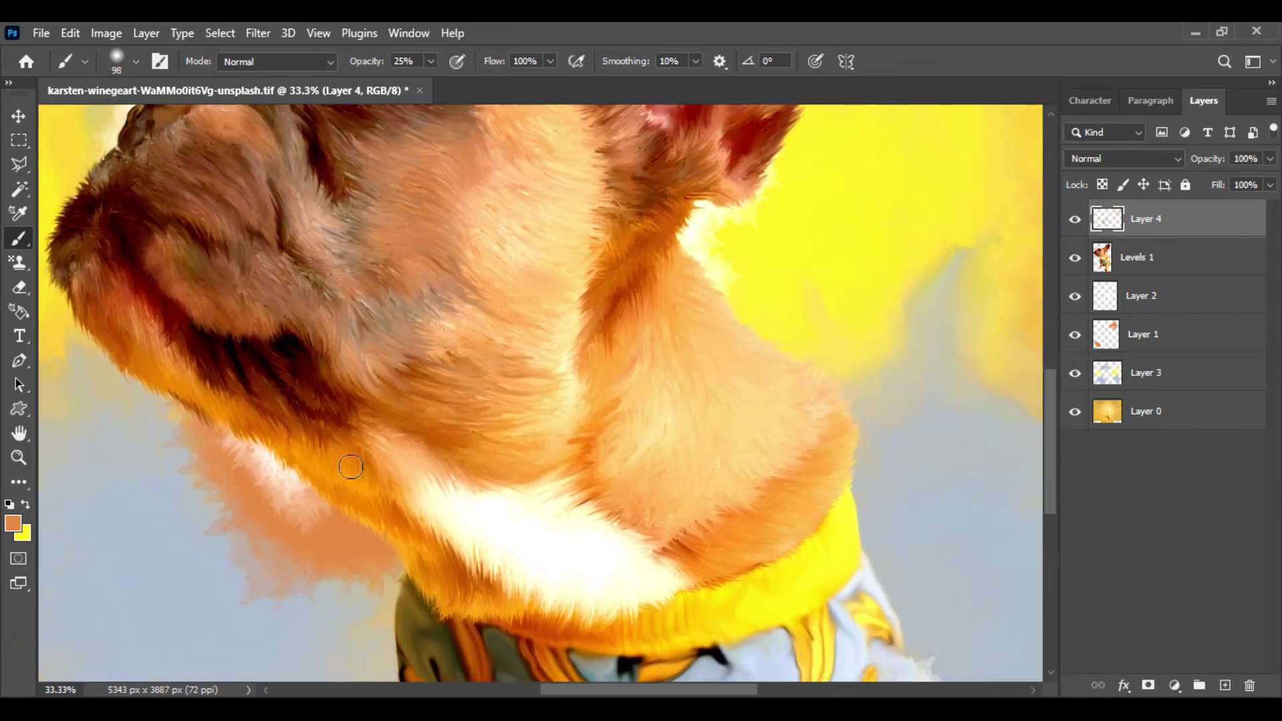
{"action": "mouse_move", "coordinate": [327, 437]}
{"action": "left_mouse_down"}
{"action": "mouse_move", "coordinate": [359, 407]}
{"action": "mouse_move", "coordinate": [389, 402]}
{"action": "left_mouse_up"}
{"action": "left_click_drag", "start_coordinate": [598, 279], "coordinate": [560, 526]}
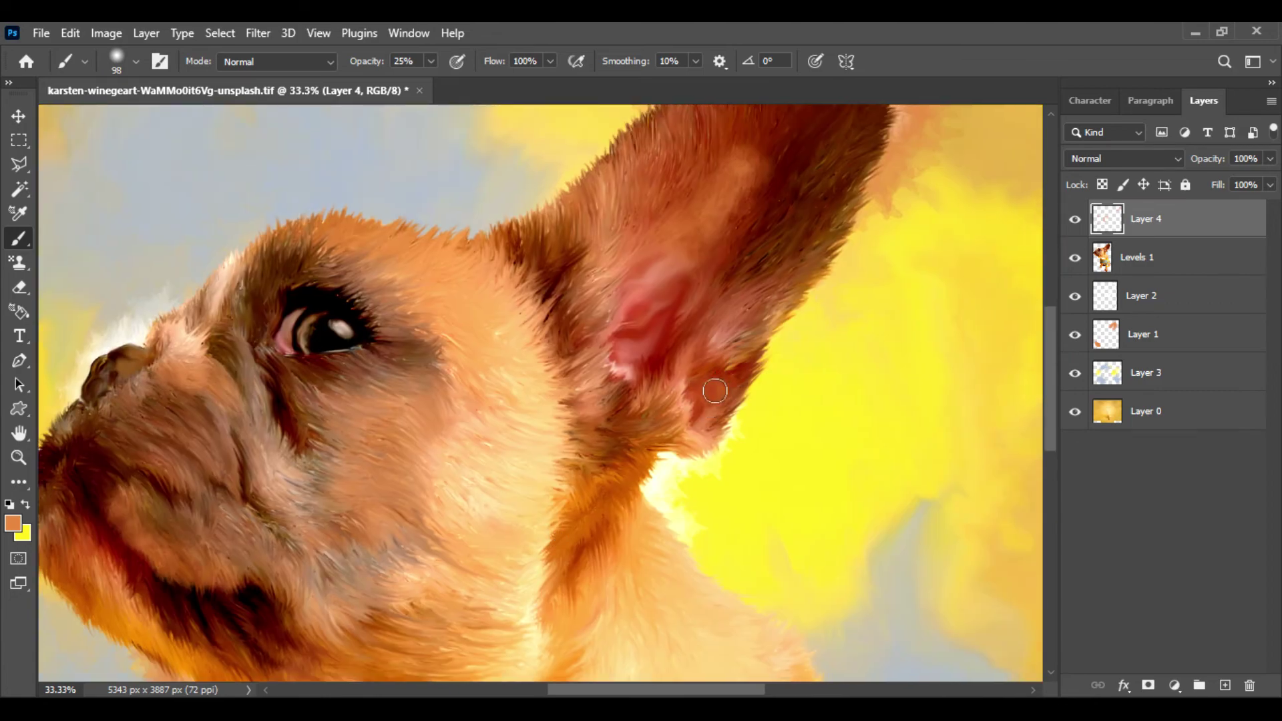
{"action": "left_click_drag", "start_coordinate": [345, 480], "coordinate": [532, 570]}
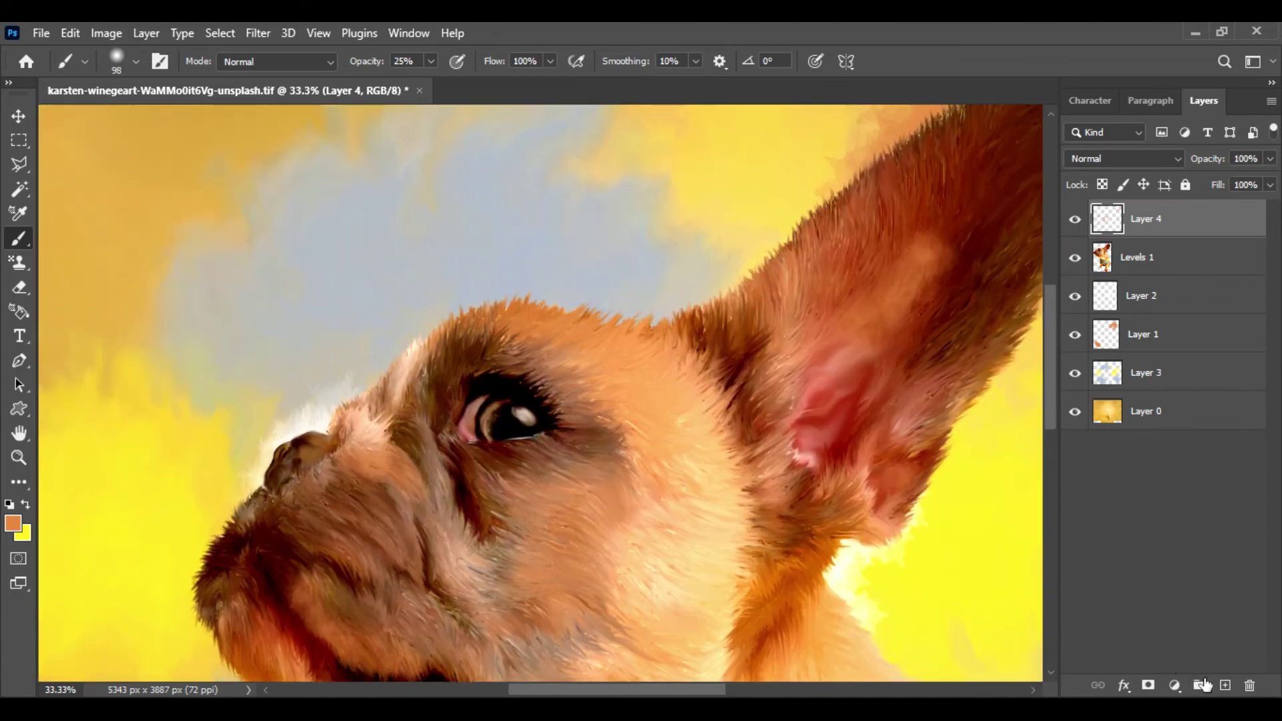
Add a new layer on top and set the foreground colour to bright orange ff7a21.
{"action": "left_click", "coordinate": [1225, 685]}
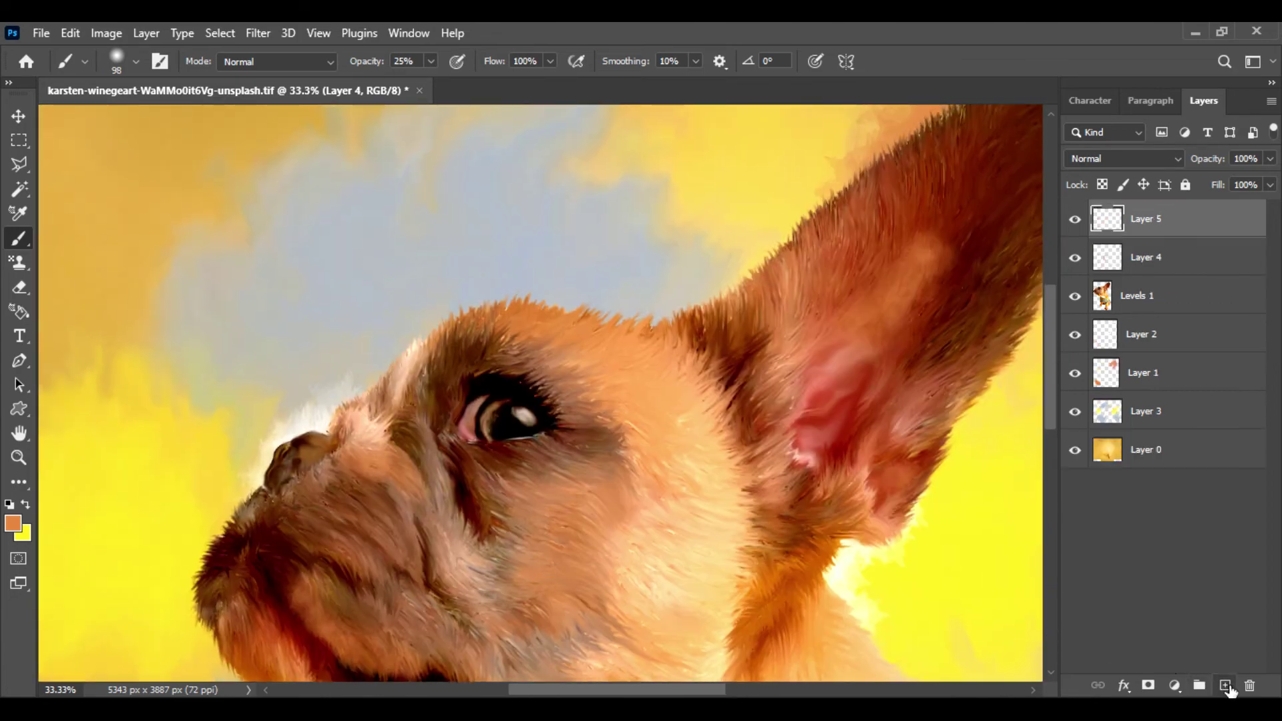
{"action": "left_click", "coordinate": [13, 523]}
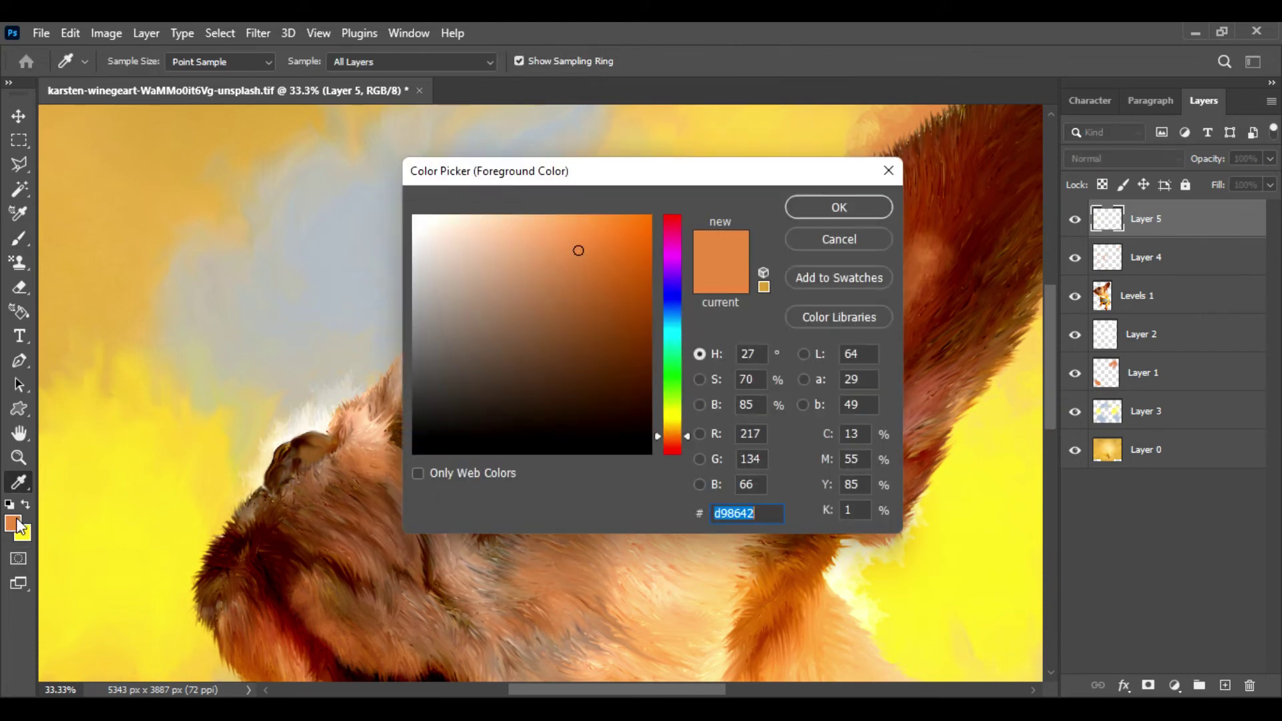
{"action": "left_click", "coordinate": [679, 444]}
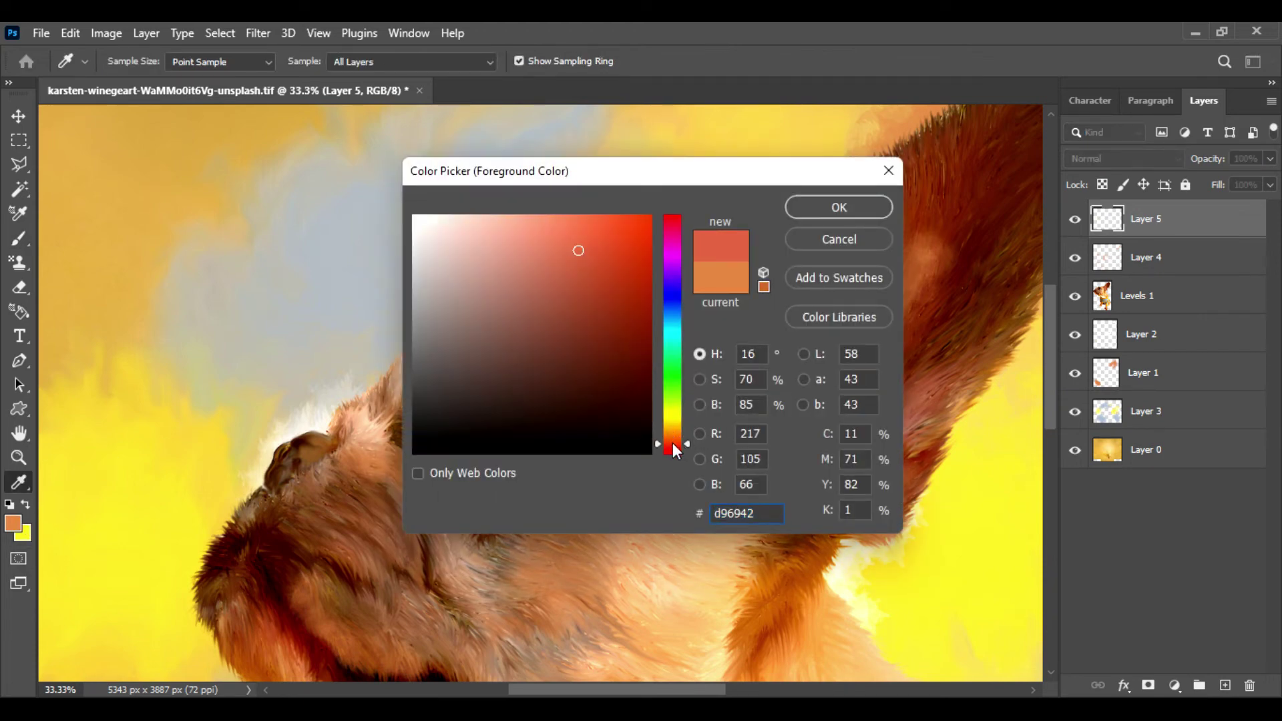
{"action": "left_click", "coordinate": [675, 434]}
{"action": "left_click_drag", "start_coordinate": [613, 233], "coordinate": [620, 215]}
{"action": "left_click", "coordinate": [839, 207]}
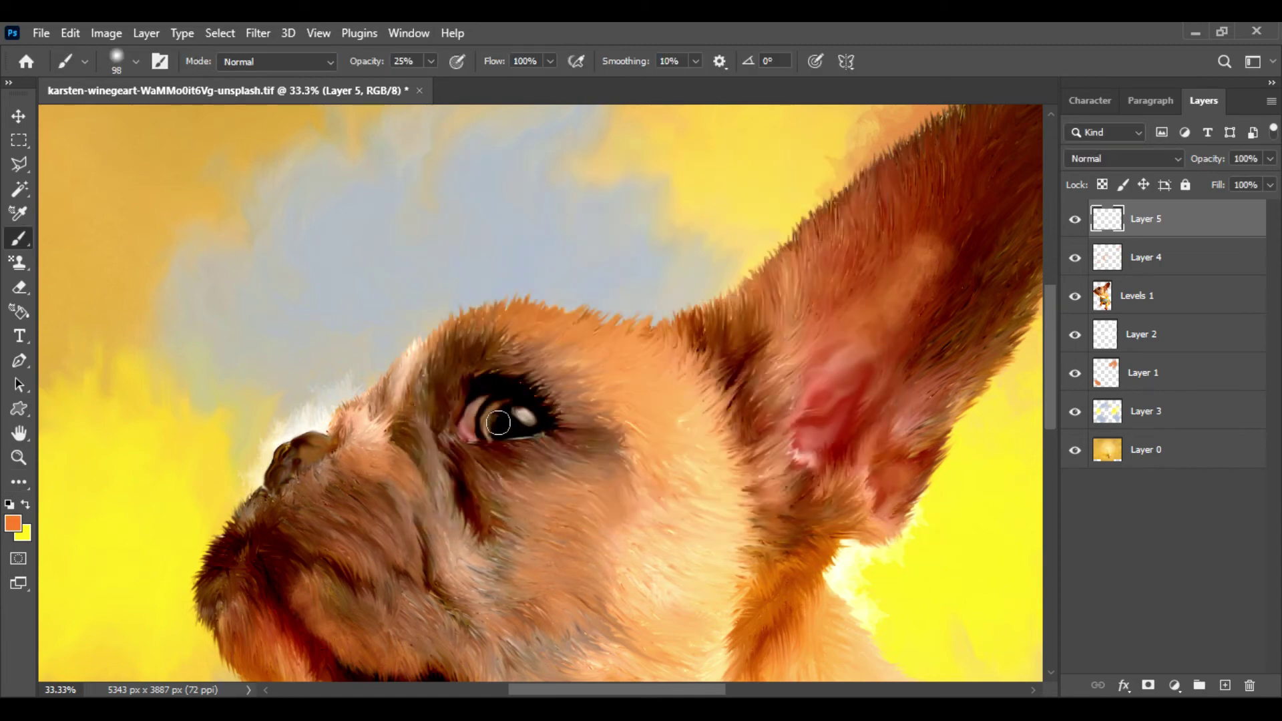
Paint the iris of the dog's eye orange with the soft brush reduced to 50 px.
{"action": "scroll", "coordinate": [498, 423], "scroll_direction": "up", "scroll_amount": 2}
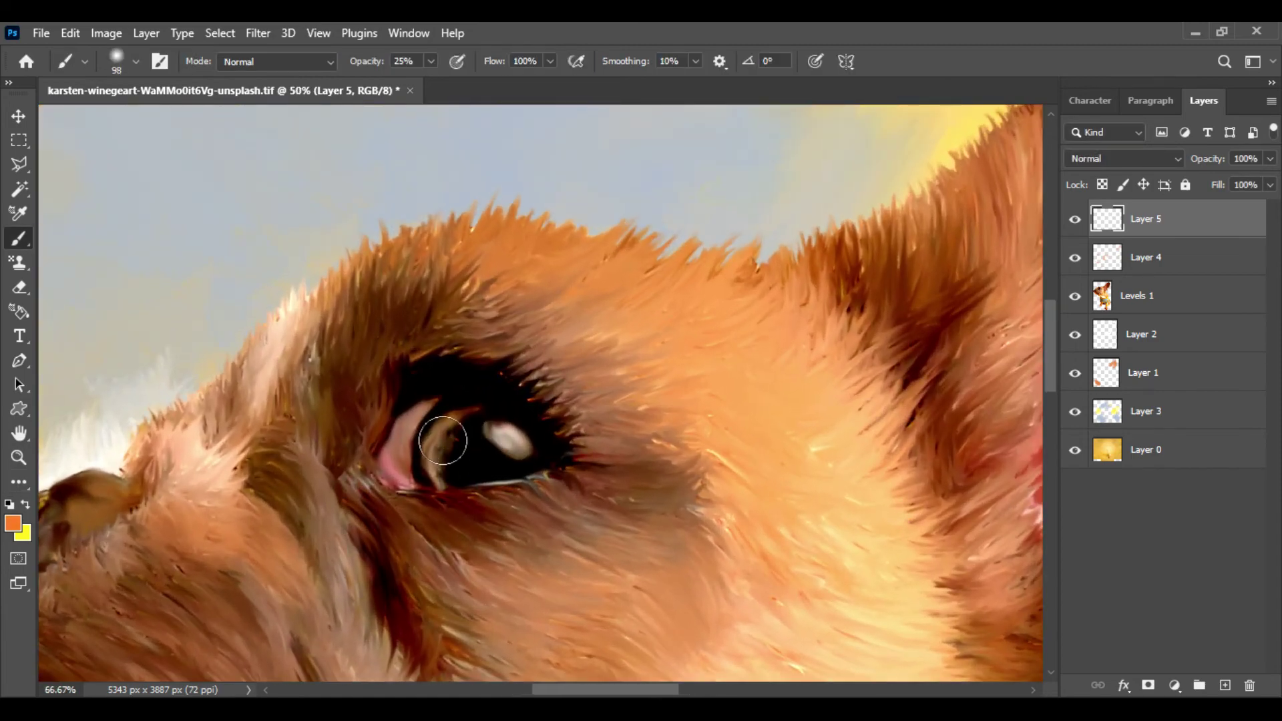
{"action": "key", "text": "bracketleft"}
{"action": "key", "text": "bracketleft"}
{"action": "key", "text": "bracketleft"}
{"action": "key", "text": "bracketleft"}
{"action": "key", "text": "bracketleft"}
{"action": "mouse_move", "coordinate": [473, 409]}
{"action": "left_mouse_down"}
{"action": "mouse_move", "coordinate": [431, 453]}
{"action": "mouse_move", "coordinate": [439, 485]}
{"action": "mouse_move", "coordinate": [431, 438]}
{"action": "mouse_move", "coordinate": [457, 420]}
{"action": "mouse_move", "coordinate": [431, 474]}
{"action": "mouse_move", "coordinate": [440, 488]}
{"action": "mouse_move", "coordinate": [432, 448]}
{"action": "mouse_move", "coordinate": [440, 414]}
{"action": "left_mouse_up"}
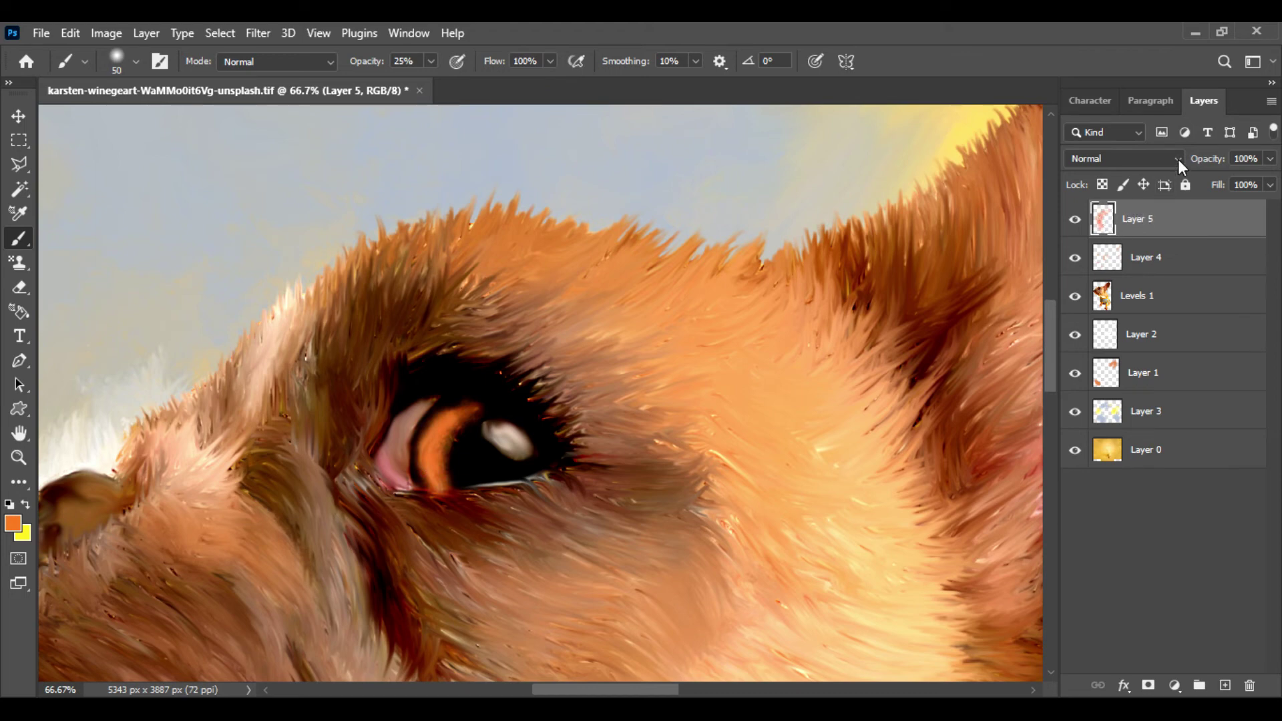
Lower the opacity of the orange iris layer to 41%.
{"action": "left_click", "coordinate": [1268, 160]}
{"action": "left_click_drag", "start_coordinate": [1232, 184], "coordinate": [1216, 180]}
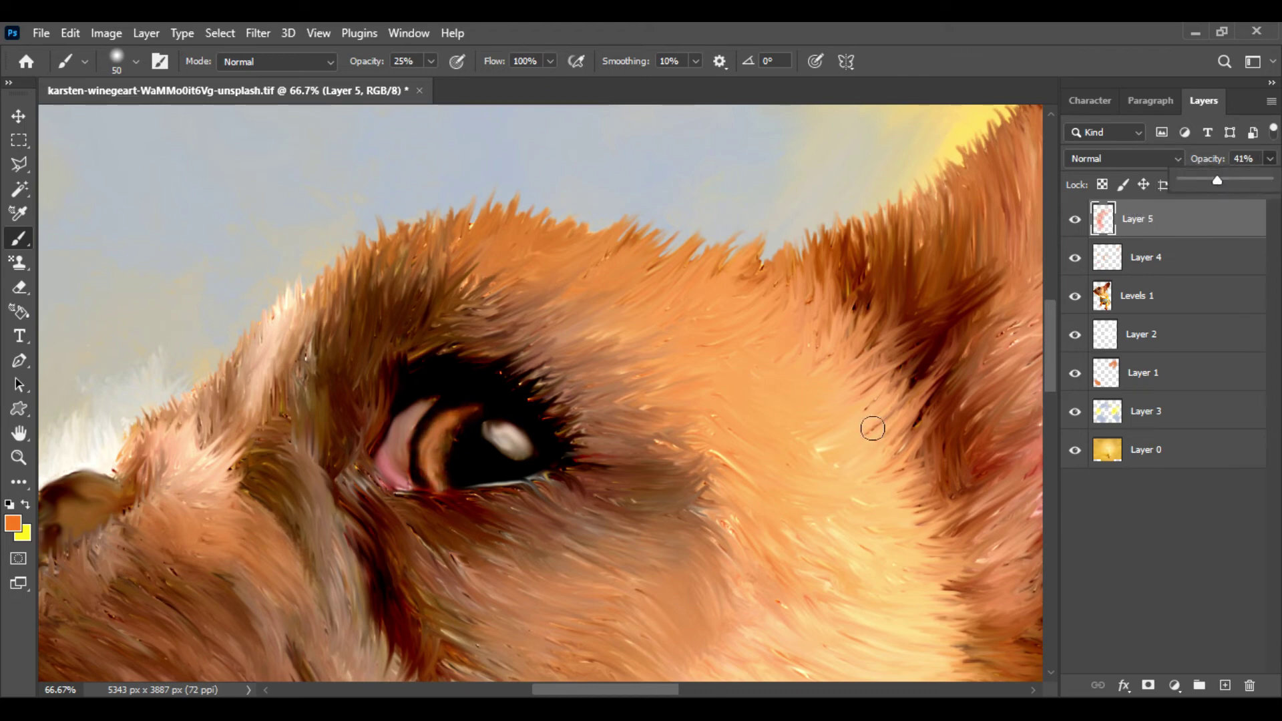
{"action": "key", "text": "ctrl+minus"}
{"action": "key", "text": "ctrl+minus"}
{"action": "key", "text": "ctrl+minus"}
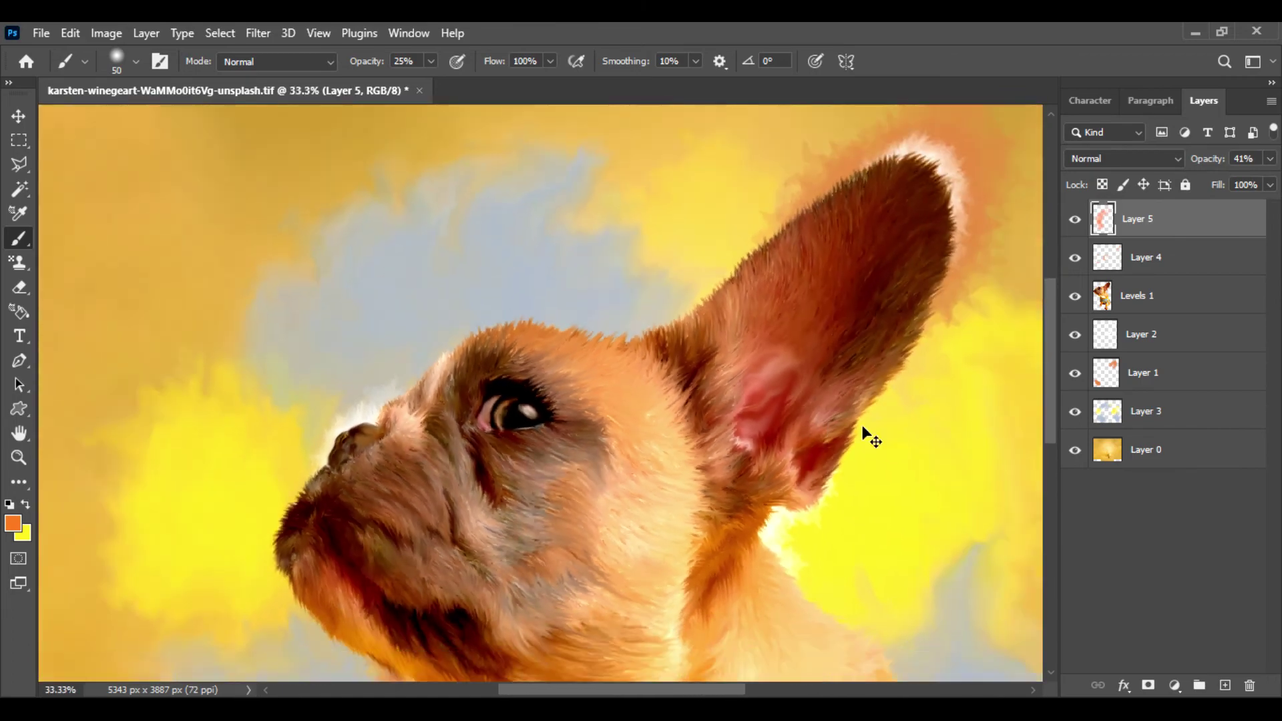
{"action": "left_click_drag", "start_coordinate": [710, 611], "coordinate": [651, 429]}
Set the foreground colour to white (ffffff) and add another empty layer on top.
{"action": "left_click", "coordinate": [14, 523]}
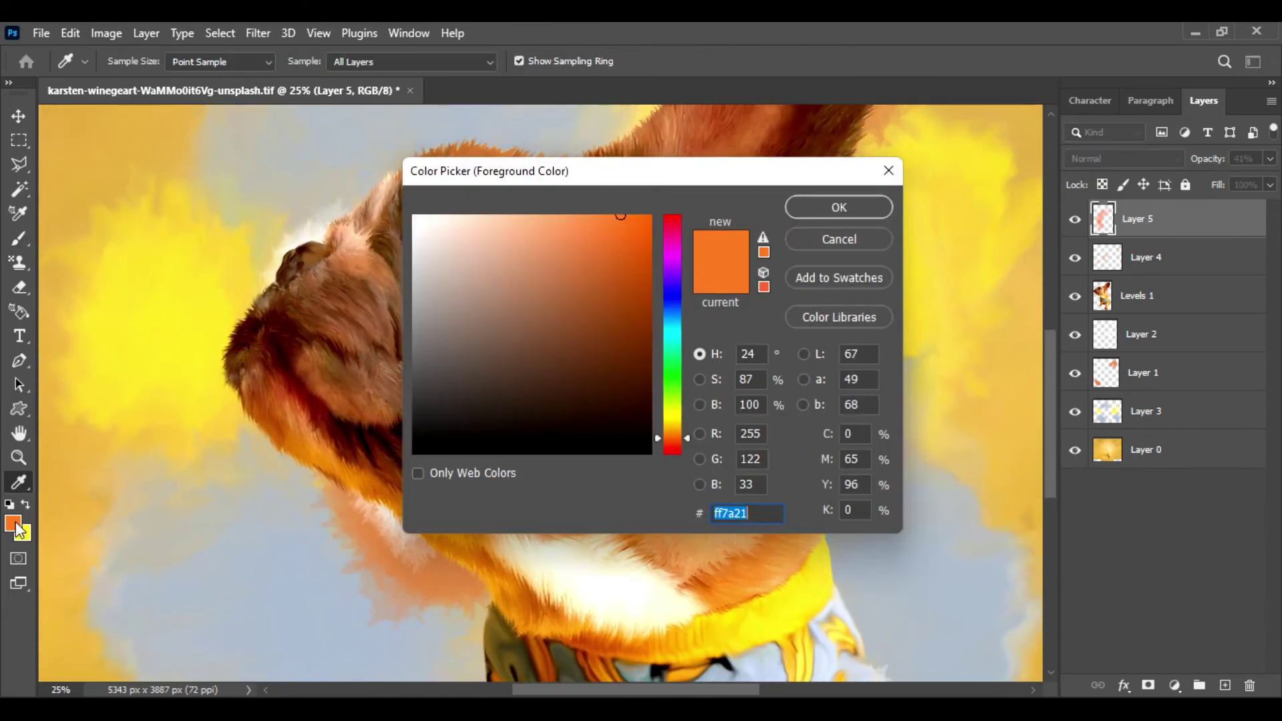
{"action": "type", "text": "ffffff"}
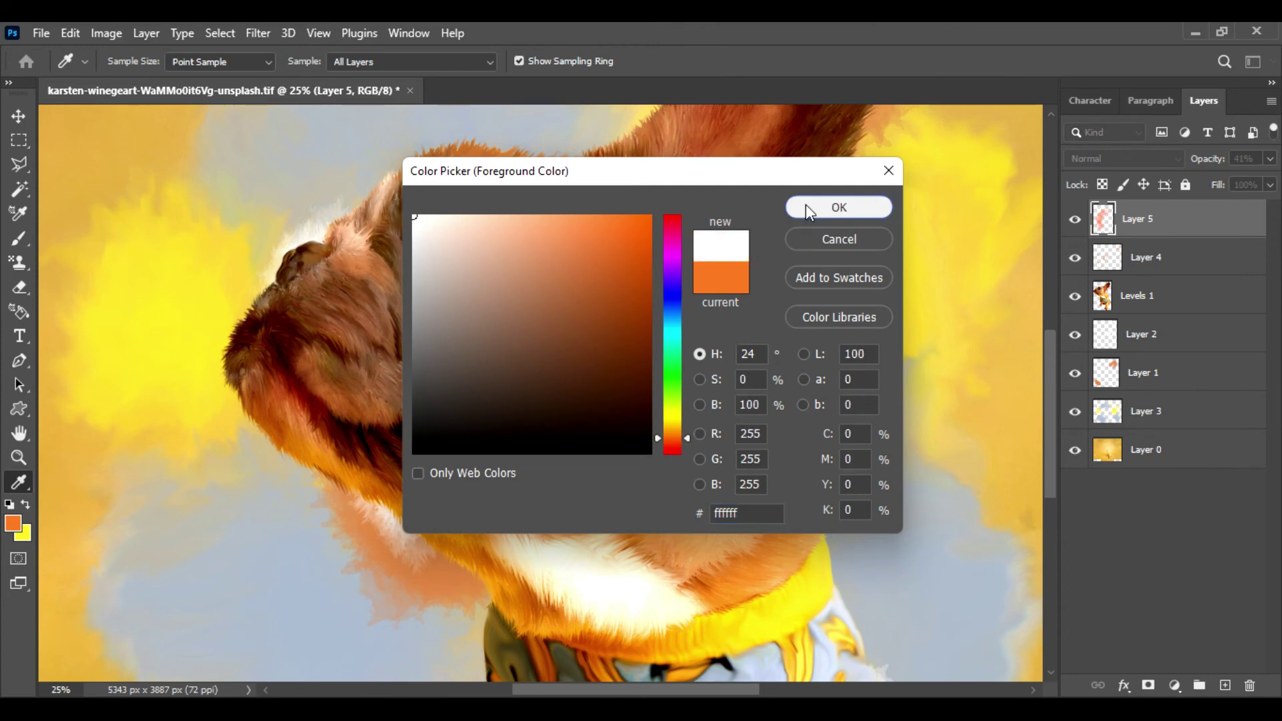
{"action": "left_click", "coordinate": [807, 206]}
{"action": "left_click", "coordinate": [1225, 685]}
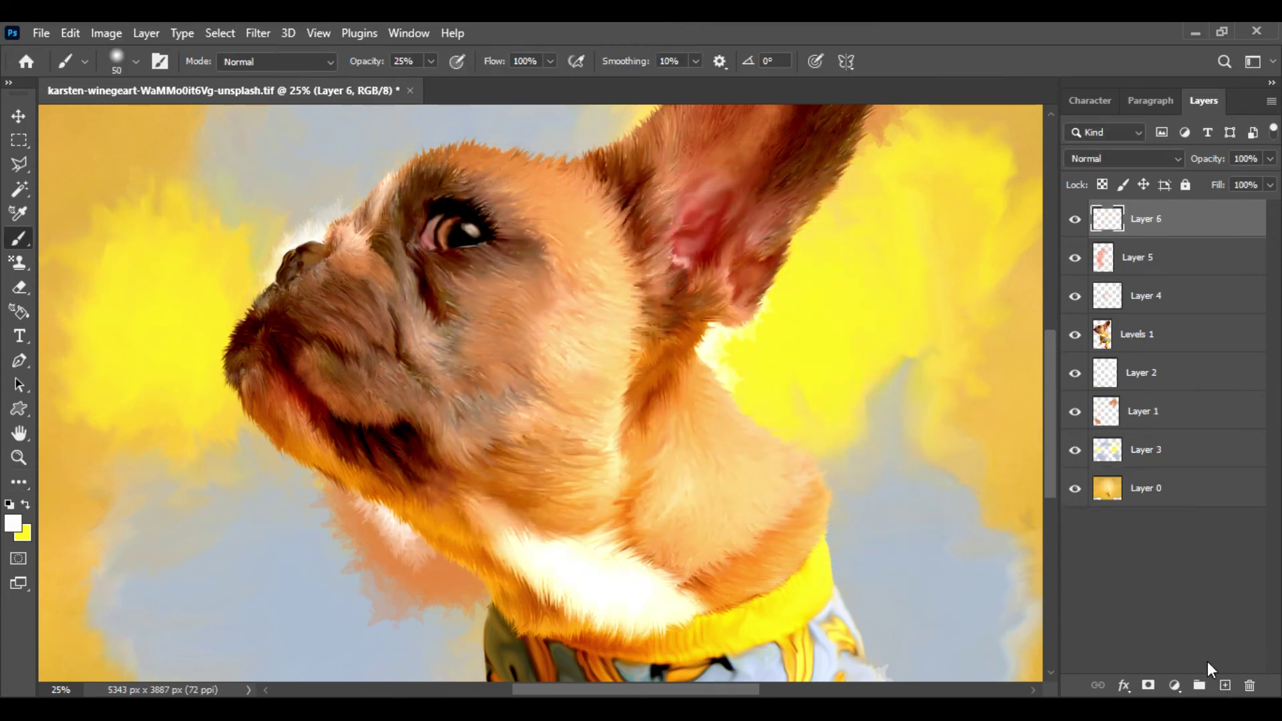
Choose the Hair 3 brush from the hair_brush_set_by_para_vine set and close the brush settings.
{"action": "key", "text": "ctrl+plus"}
{"action": "key", "text": "ctrl+plus"}
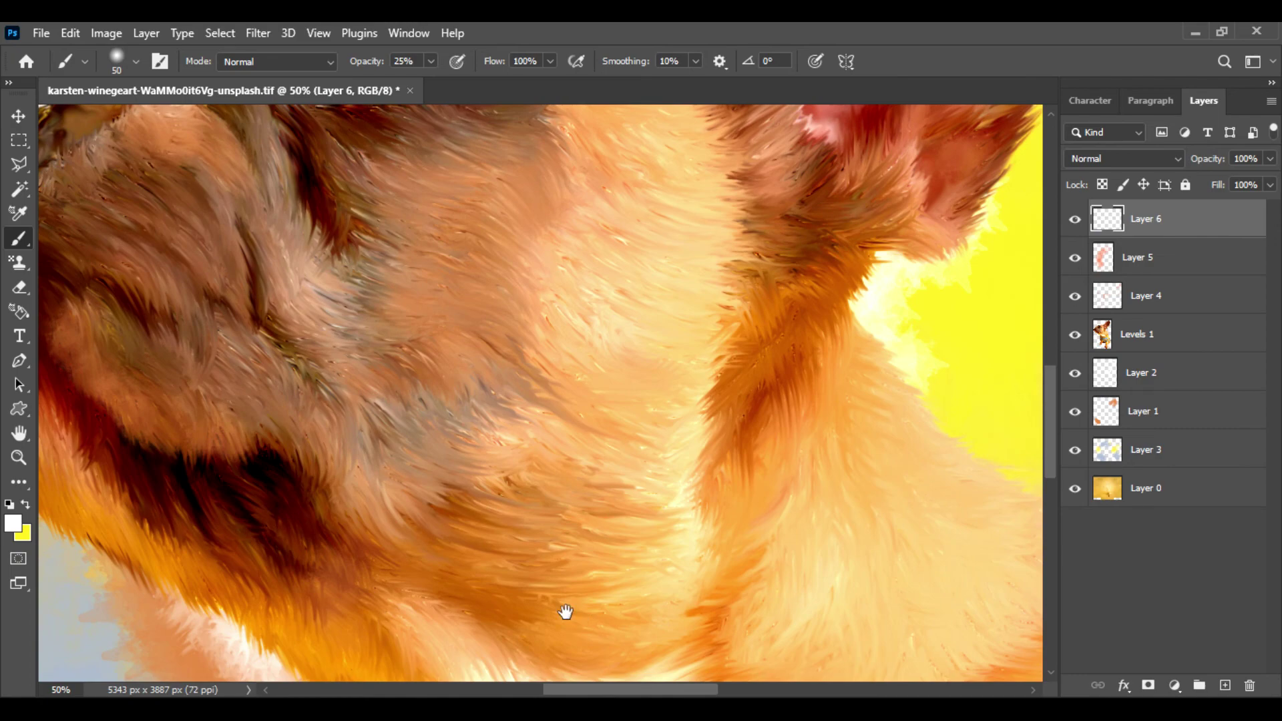
{"action": "left_click_drag", "start_coordinate": [566, 612], "coordinate": [417, 432]}
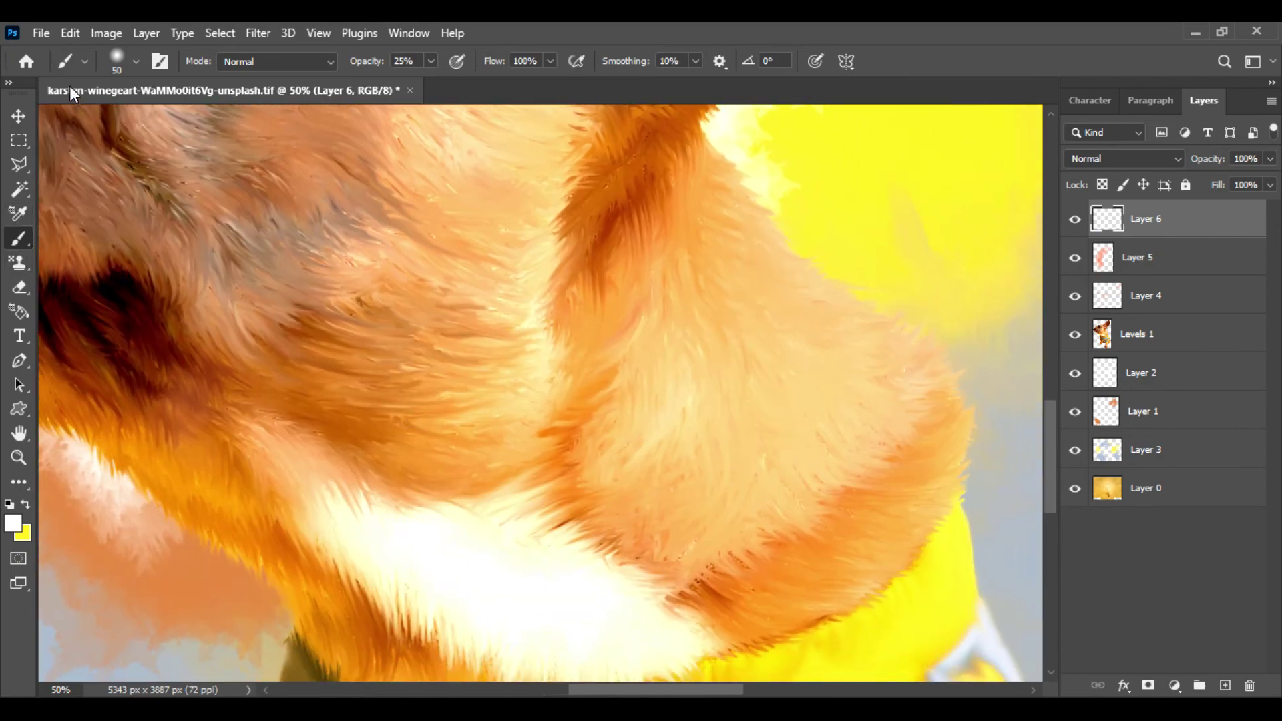
{"action": "left_click", "coordinate": [84, 62]}
{"action": "left_click", "coordinate": [160, 61]}
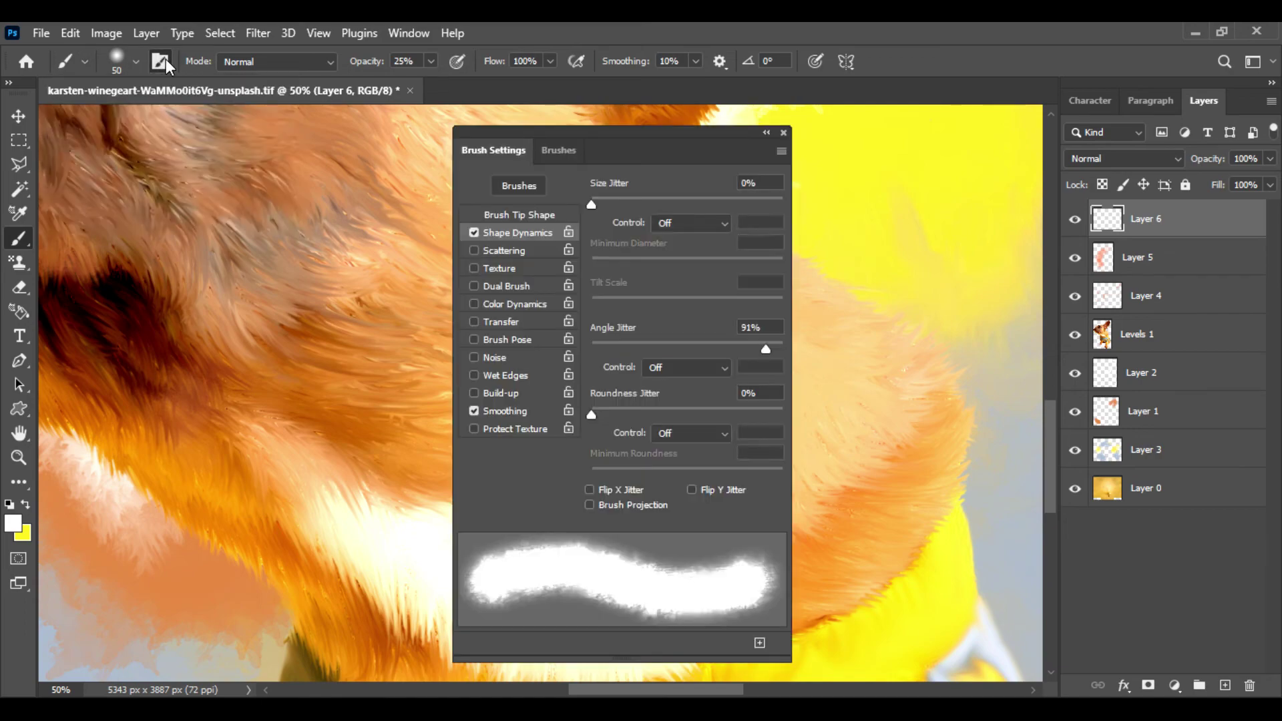
{"action": "left_click", "coordinate": [135, 62]}
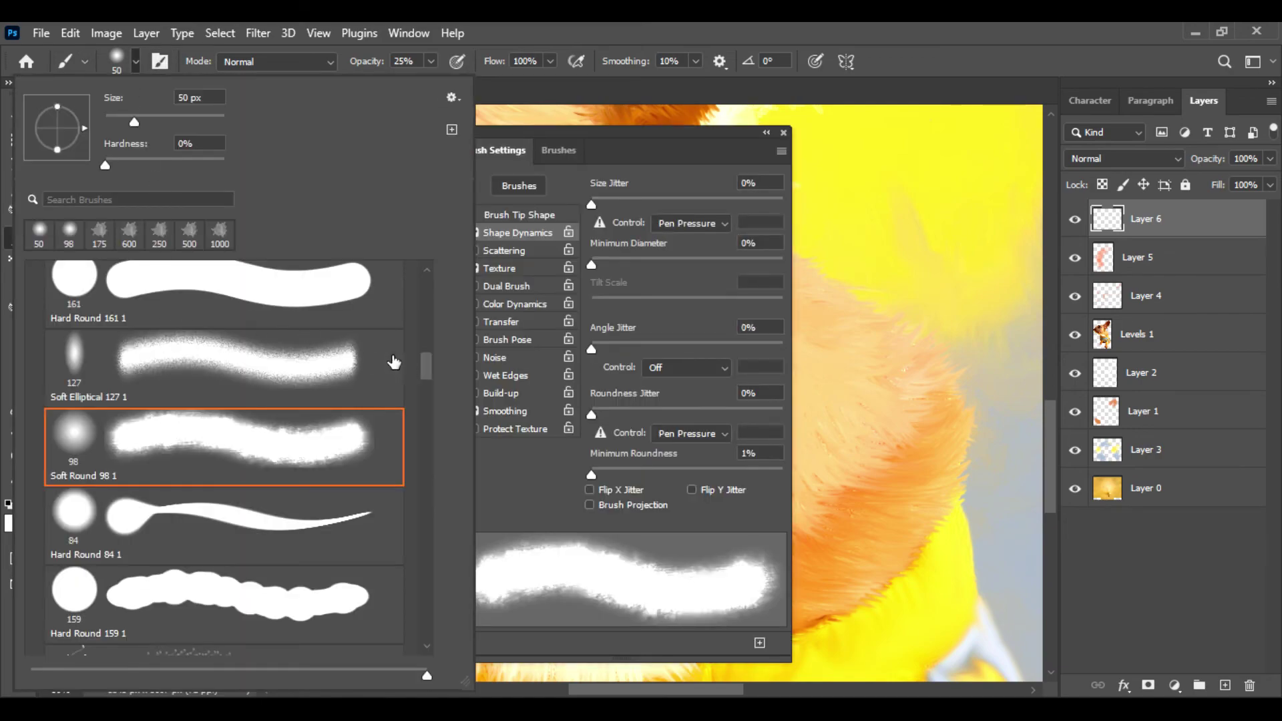
{"action": "mouse_move", "coordinate": [424, 369]}
{"action": "left_mouse_down"}
{"action": "mouse_move", "coordinate": [431, 618]}
{"action": "mouse_move", "coordinate": [433, 608]}
{"action": "left_mouse_up"}
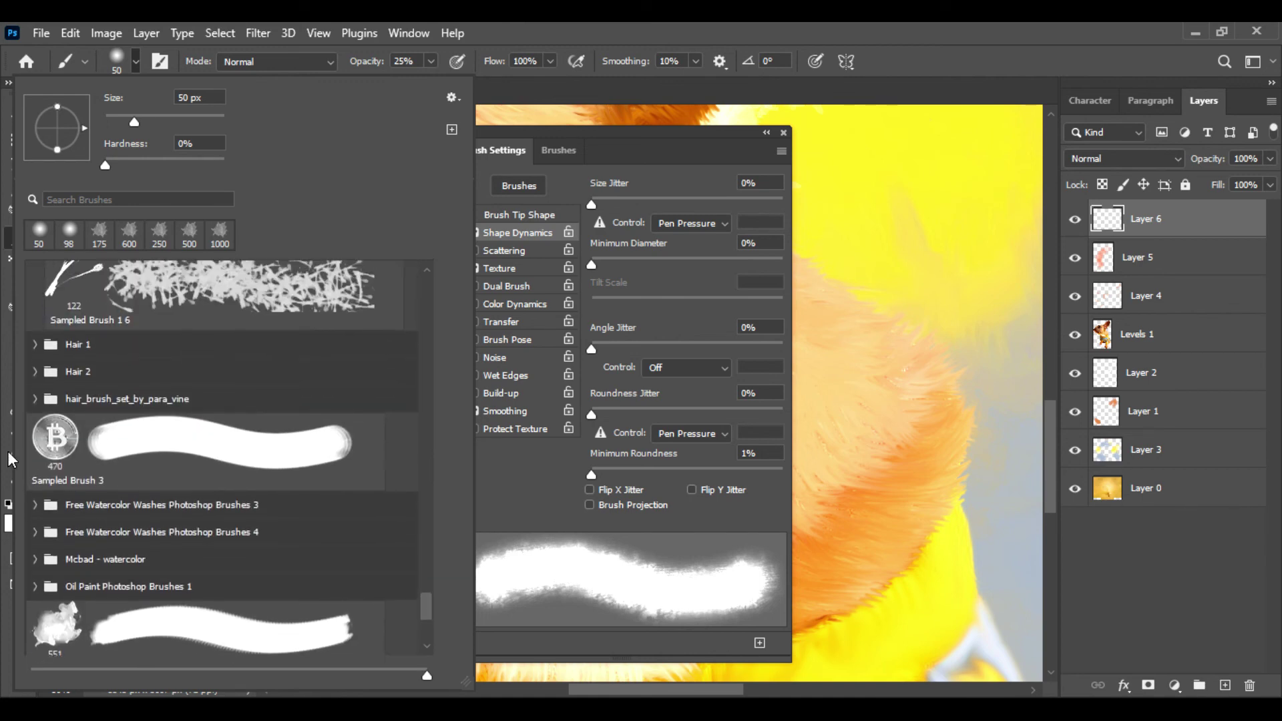
{"action": "left_click", "coordinate": [33, 401]}
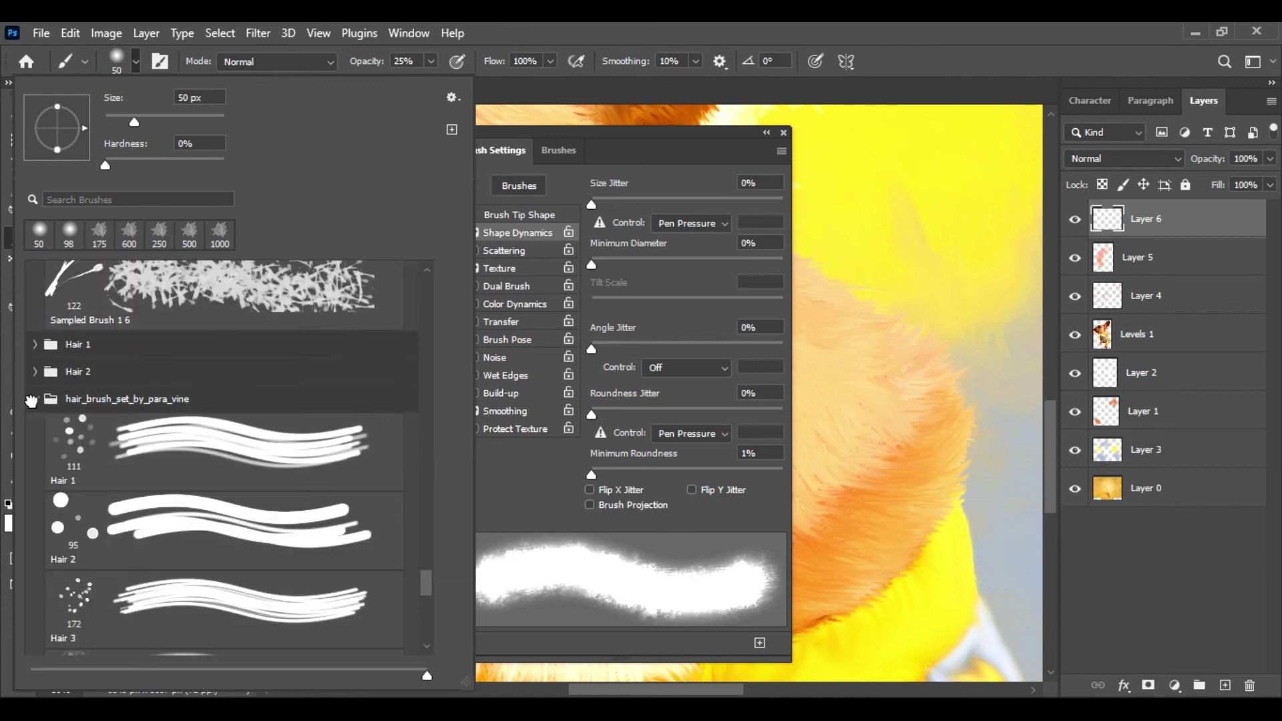
{"action": "left_click", "coordinate": [70, 603]}
{"action": "key", "text": "Return"}
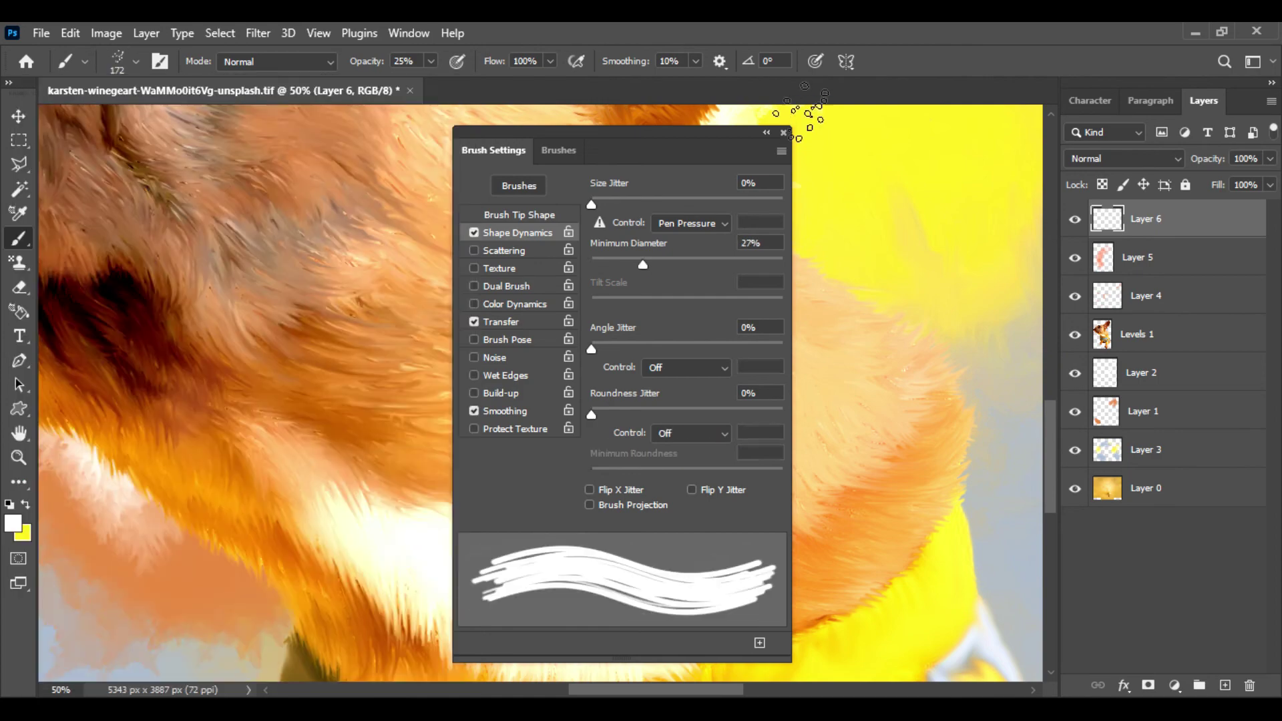
{"action": "left_click", "coordinate": [784, 132]}
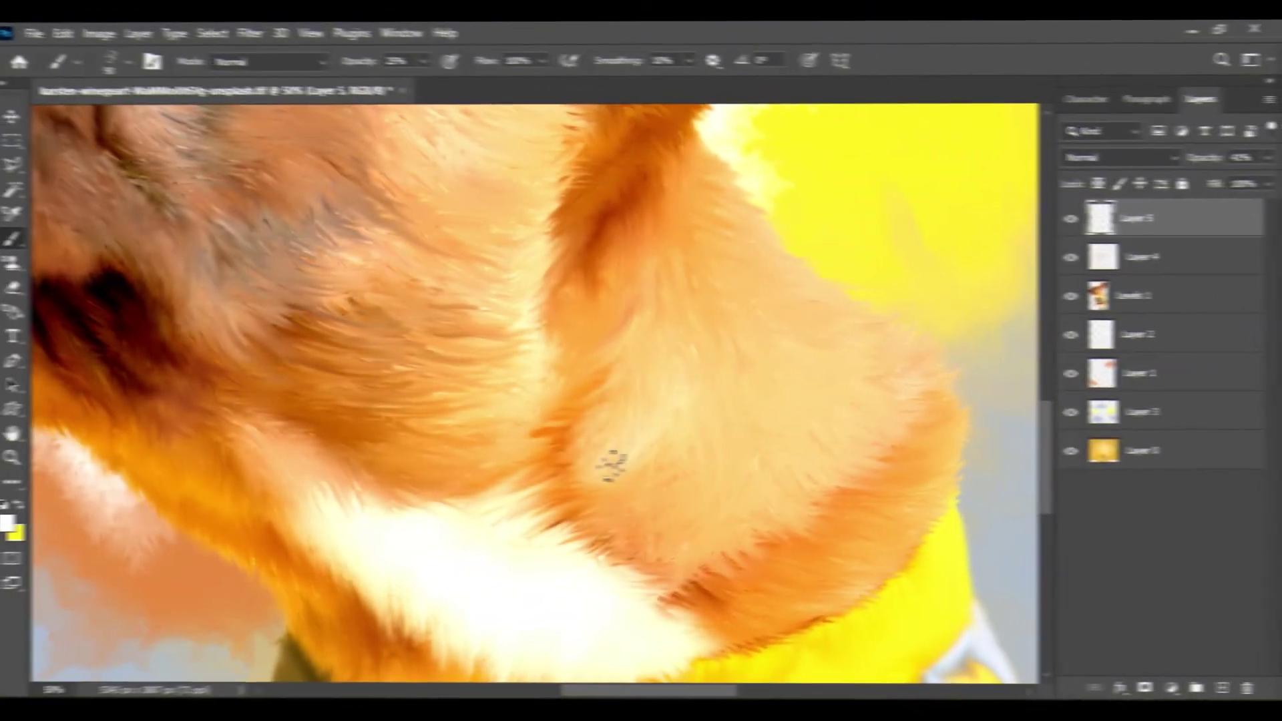
Paint fine white hair strands over the dog's neck fur and the base of the ear with the Hair 3 brush.
{"action": "mouse_move", "coordinate": [799, 521]}
{"action": "left_mouse_down"}
{"action": "mouse_move", "coordinate": [844, 487]}
{"action": "mouse_move", "coordinate": [880, 483]}
{"action": "left_mouse_up"}
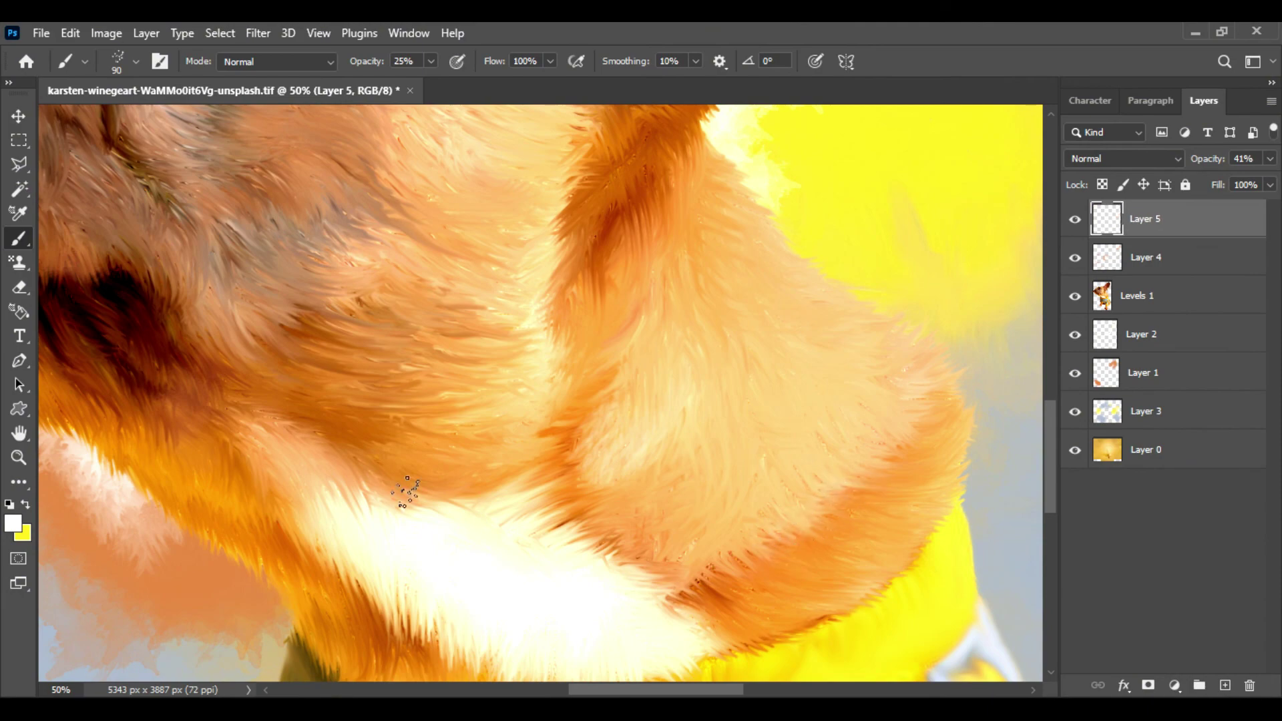
{"action": "left_click_drag", "start_coordinate": [733, 552], "coordinate": [675, 597]}
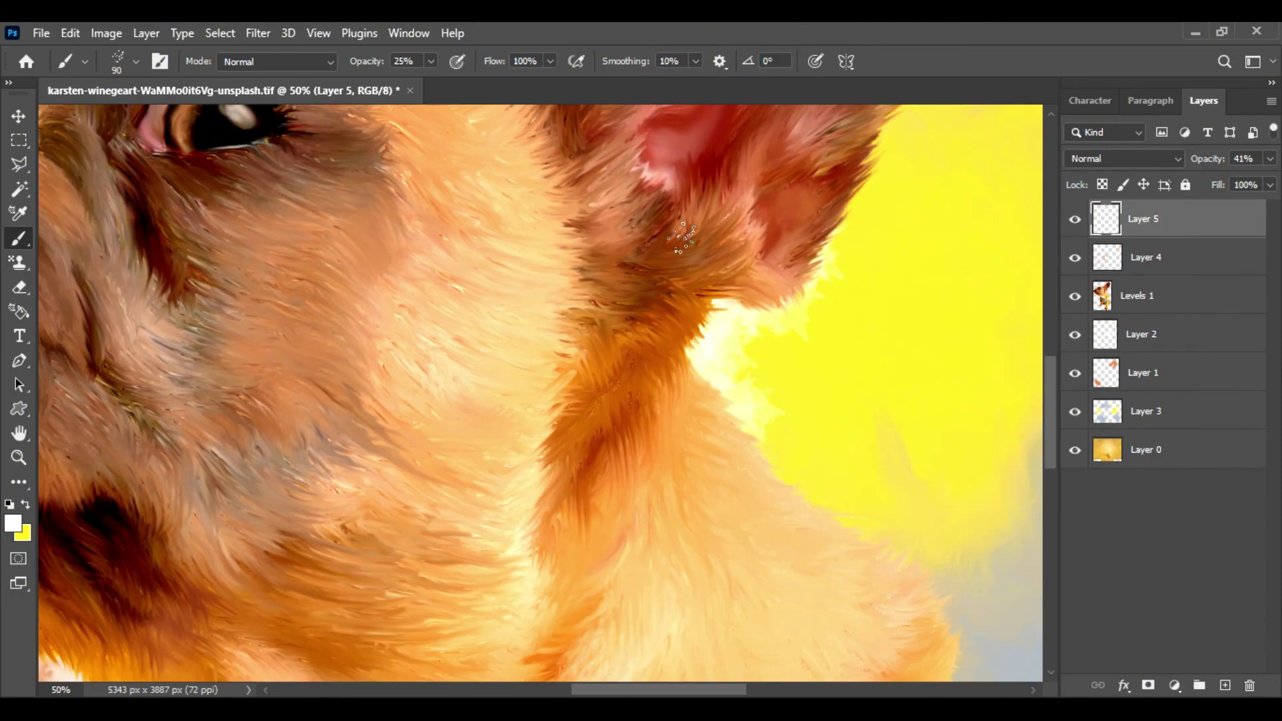
{"action": "mouse_move", "coordinate": [645, 203]}
{"action": "left_mouse_down"}
{"action": "mouse_move", "coordinate": [717, 221]}
{"action": "mouse_move", "coordinate": [707, 240]}
{"action": "mouse_move", "coordinate": [681, 227]}
{"action": "left_mouse_up"}
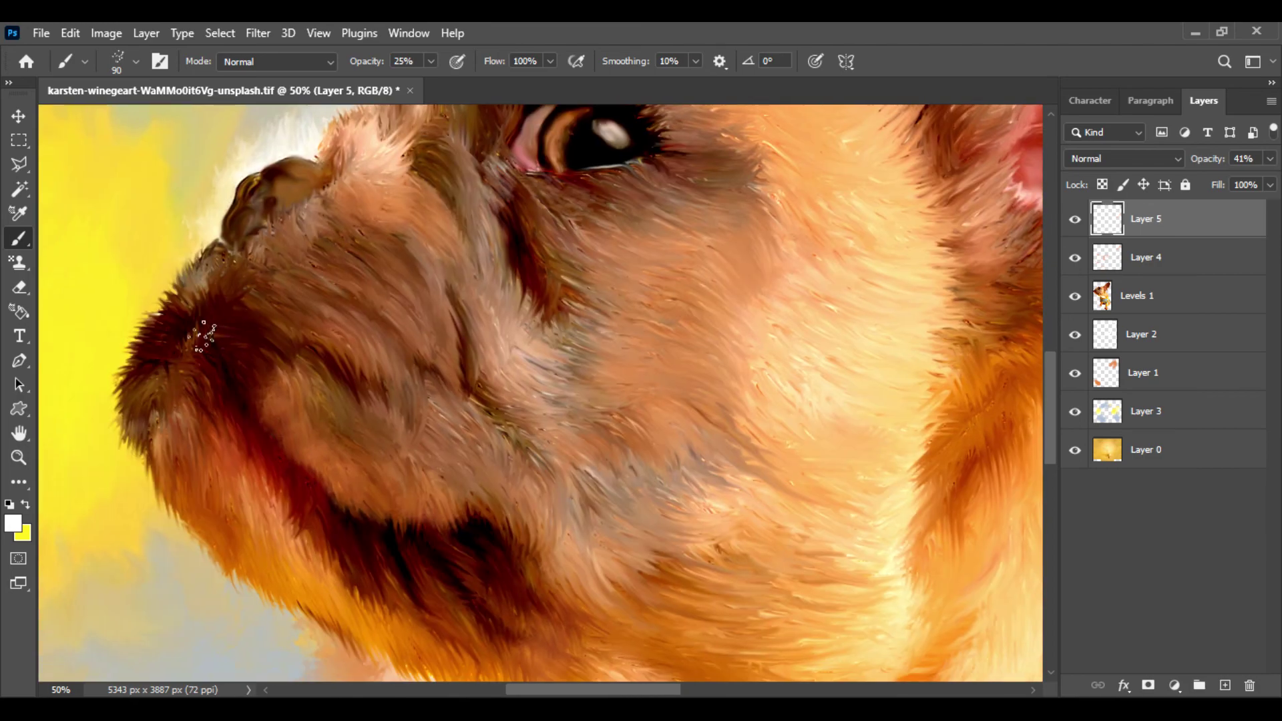
{"action": "mouse_move", "coordinate": [201, 330]}
{"action": "left_mouse_down"}
{"action": "mouse_move", "coordinate": [229, 381]}
{"action": "mouse_move", "coordinate": [221, 333]}
{"action": "left_mouse_up"}
{"action": "key", "text": "ctrl+z"}
{"action": "key", "text": "ctrl+z"}
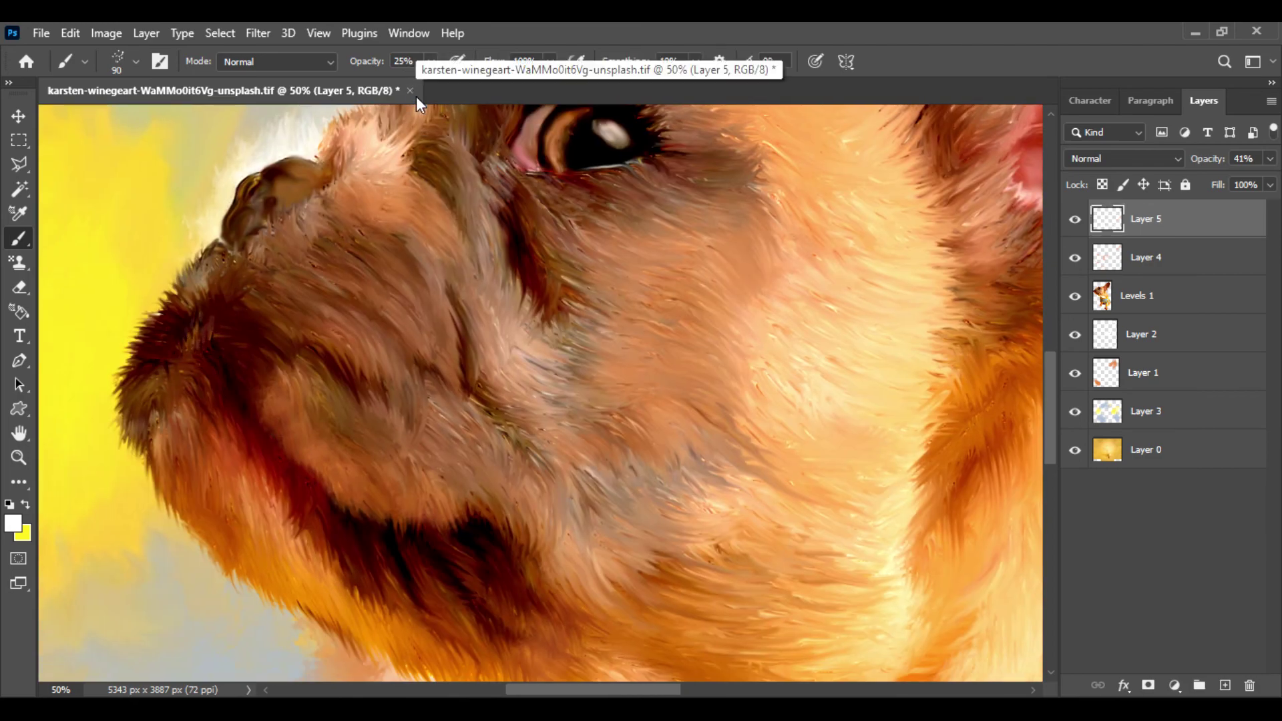
Set the hair brush to 37% opacity and 29% flow, and enlarge it to 100 px.
{"action": "left_click", "coordinate": [430, 62]}
{"action": "left_click_drag", "start_coordinate": [429, 83], "coordinate": [458, 92]}
{"action": "left_click", "coordinate": [223, 327]}
{"action": "key", "text": "]"}
{"action": "left_click", "coordinate": [433, 62]}
{"action": "left_click", "coordinate": [550, 62]}
{"action": "left_click_drag", "start_coordinate": [587, 83], "coordinate": [521, 83]}
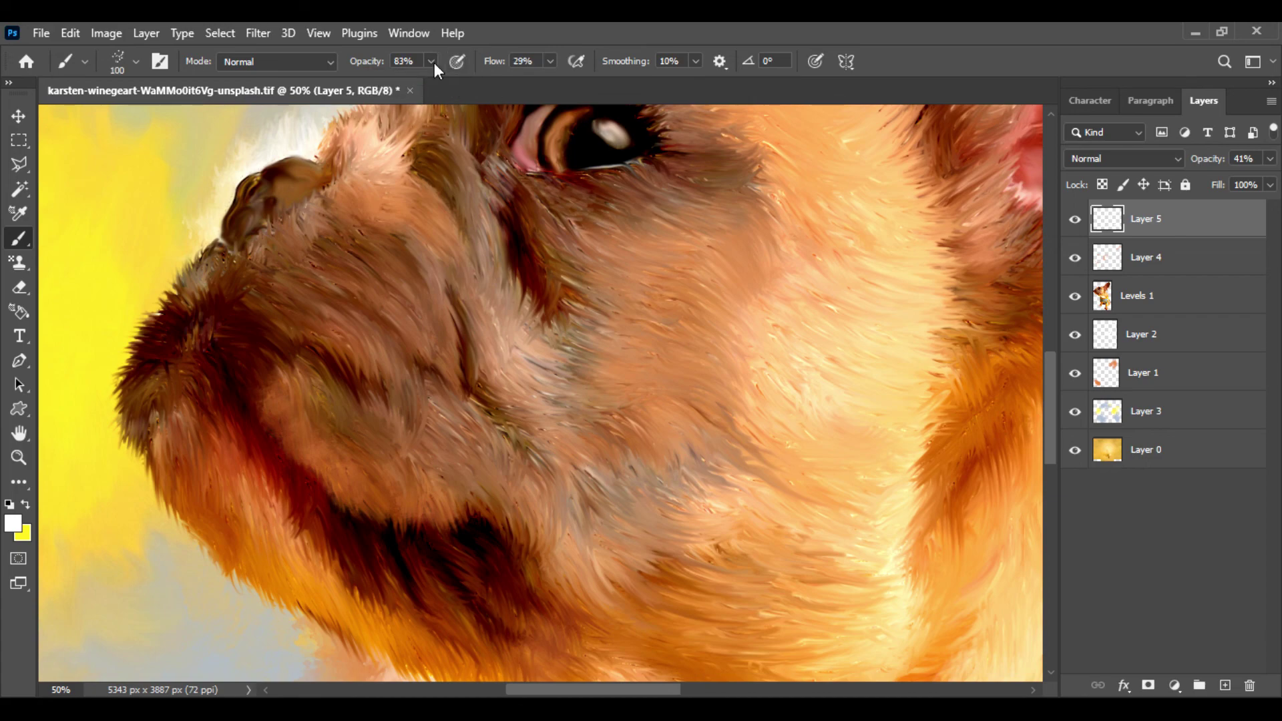
{"action": "left_click", "coordinate": [433, 62]}
{"action": "left_click_drag", "start_coordinate": [431, 82], "coordinate": [409, 83]}
Paint faint white hair strands below the eye, on the cheek and over the dark corner of the mouth.
{"action": "mouse_move", "coordinate": [649, 171]}
{"action": "left_mouse_down"}
{"action": "mouse_move", "coordinate": [696, 193]}
{"action": "mouse_move", "coordinate": [696, 207]}
{"action": "left_mouse_up"}
{"action": "mouse_move", "coordinate": [618, 479]}
{"action": "left_mouse_down"}
{"action": "mouse_move", "coordinate": [607, 497]}
{"action": "mouse_move", "coordinate": [626, 497]}
{"action": "left_mouse_up"}
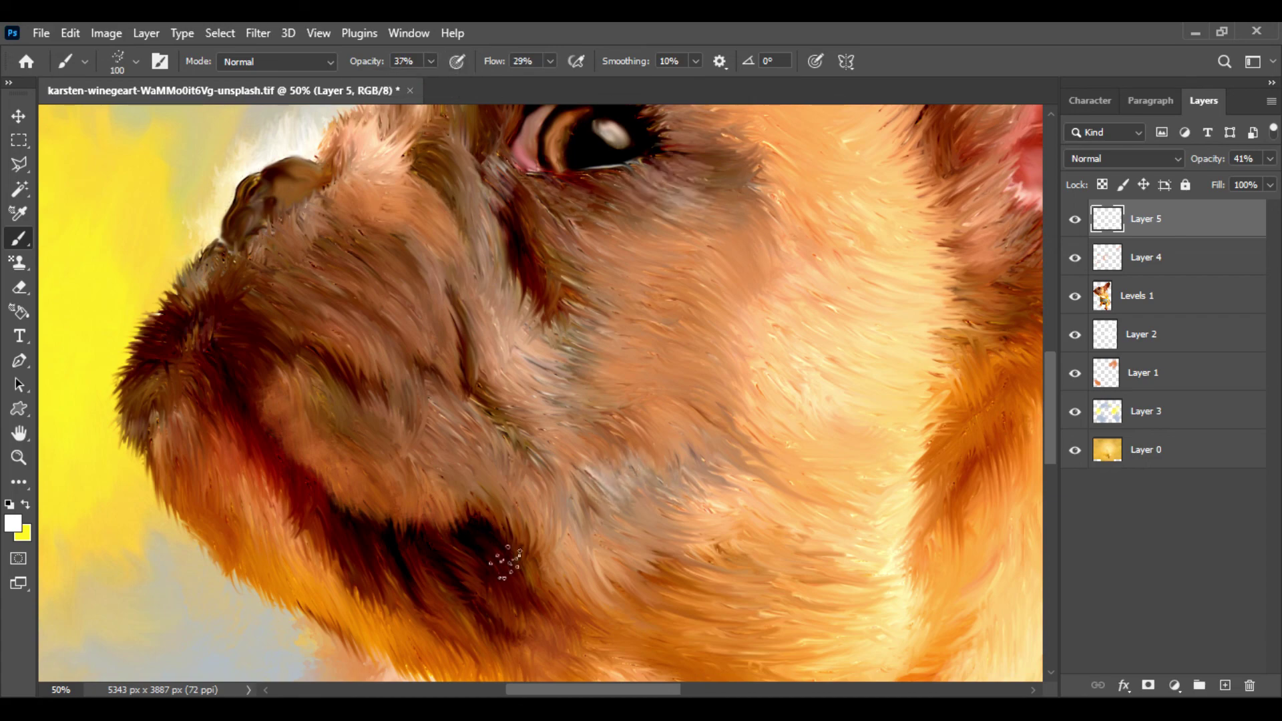
{"action": "mouse_move", "coordinate": [468, 526]}
{"action": "left_mouse_down"}
{"action": "mouse_move", "coordinate": [481, 598]}
{"action": "mouse_move", "coordinate": [487, 570]}
{"action": "mouse_move", "coordinate": [462, 514]}
{"action": "mouse_move", "coordinate": [504, 555]}
{"action": "left_mouse_up"}
{"action": "left_click_drag", "start_coordinate": [624, 575], "coordinate": [509, 553]}
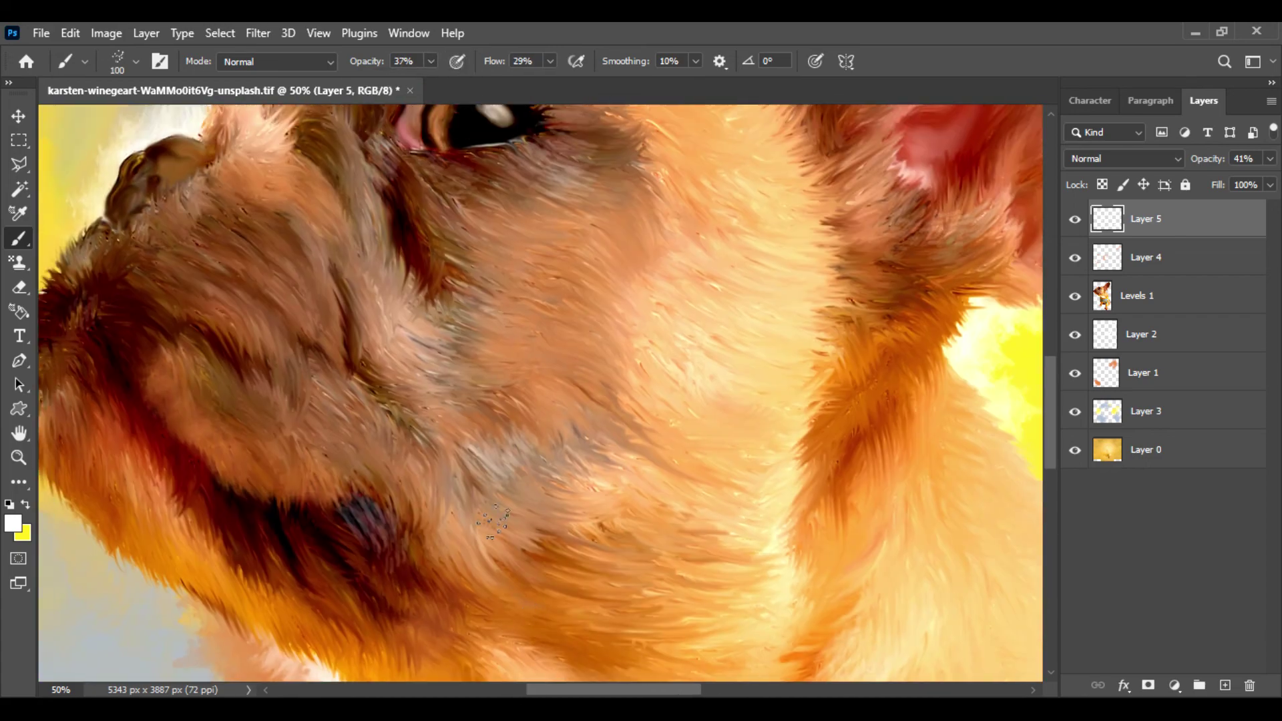
Change the foreground colour to a light peach and add an empty layer above Layer 5.
{"action": "left_click_drag", "start_coordinate": [547, 289], "coordinate": [692, 441]}
{"action": "left_click", "coordinate": [18, 525]}
{"action": "left_click", "coordinate": [835, 206]}
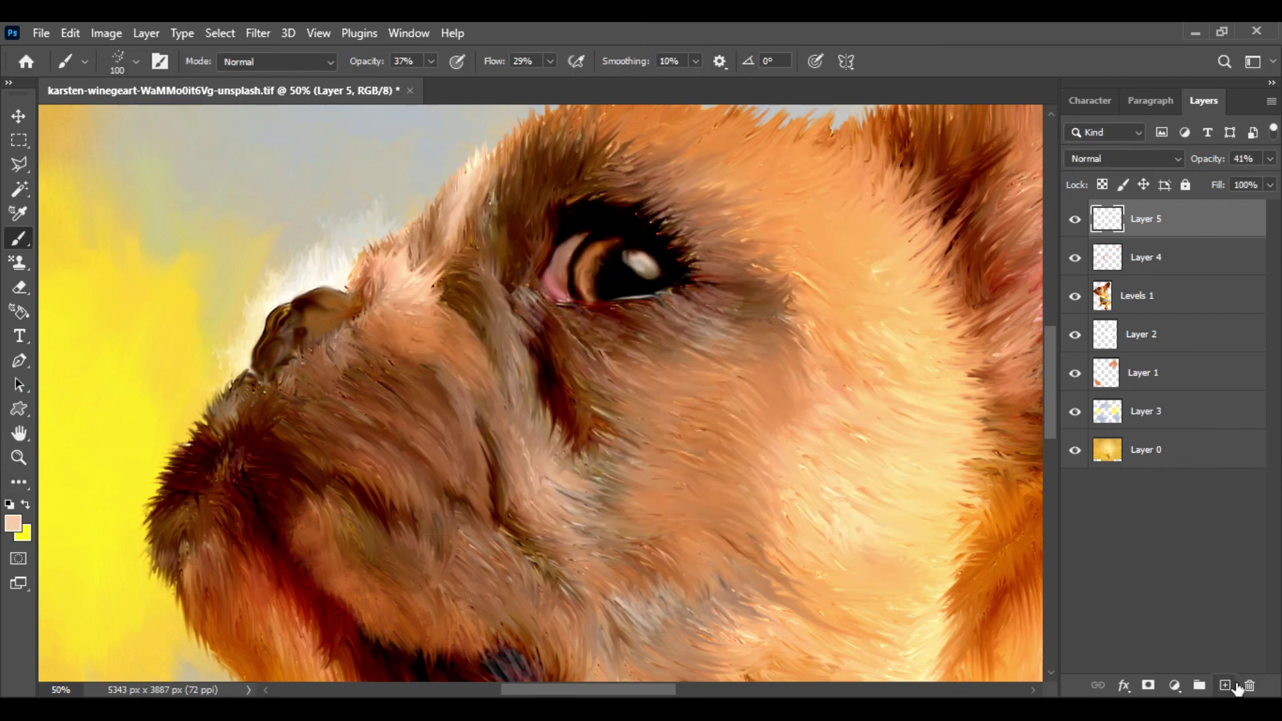
{"action": "left_click", "coordinate": [1225, 685]}
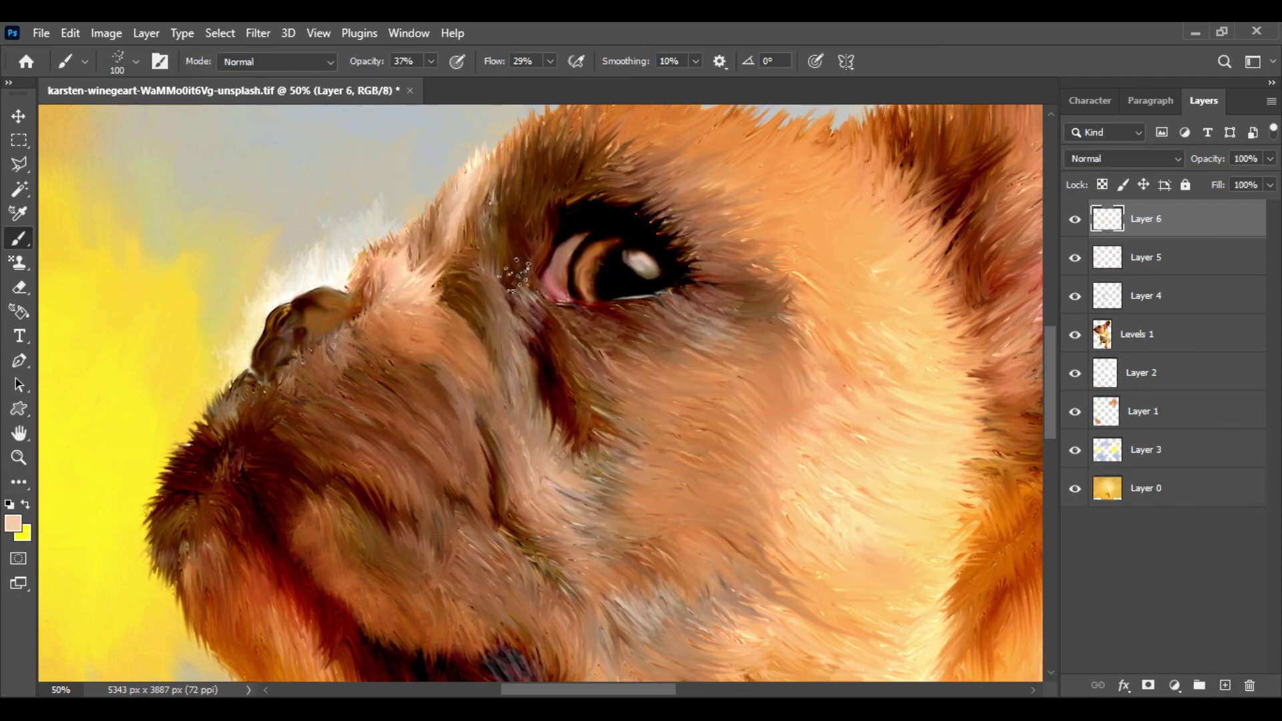
Paint peach hair strands around the inner corner of the eye with the brush reduced to 70 px.
{"action": "key", "text": "bracketleft"}
{"action": "key", "text": "bracketleft"}
{"action": "key", "text": "bracketleft"}
{"action": "left_click_drag", "start_coordinate": [544, 235], "coordinate": [530, 263]}
{"action": "mouse_move", "coordinate": [528, 314]}
{"action": "left_mouse_down"}
{"action": "mouse_move", "coordinate": [521, 293]}
{"action": "mouse_move", "coordinate": [576, 317]}
{"action": "mouse_move", "coordinate": [532, 355]}
{"action": "left_mouse_up"}
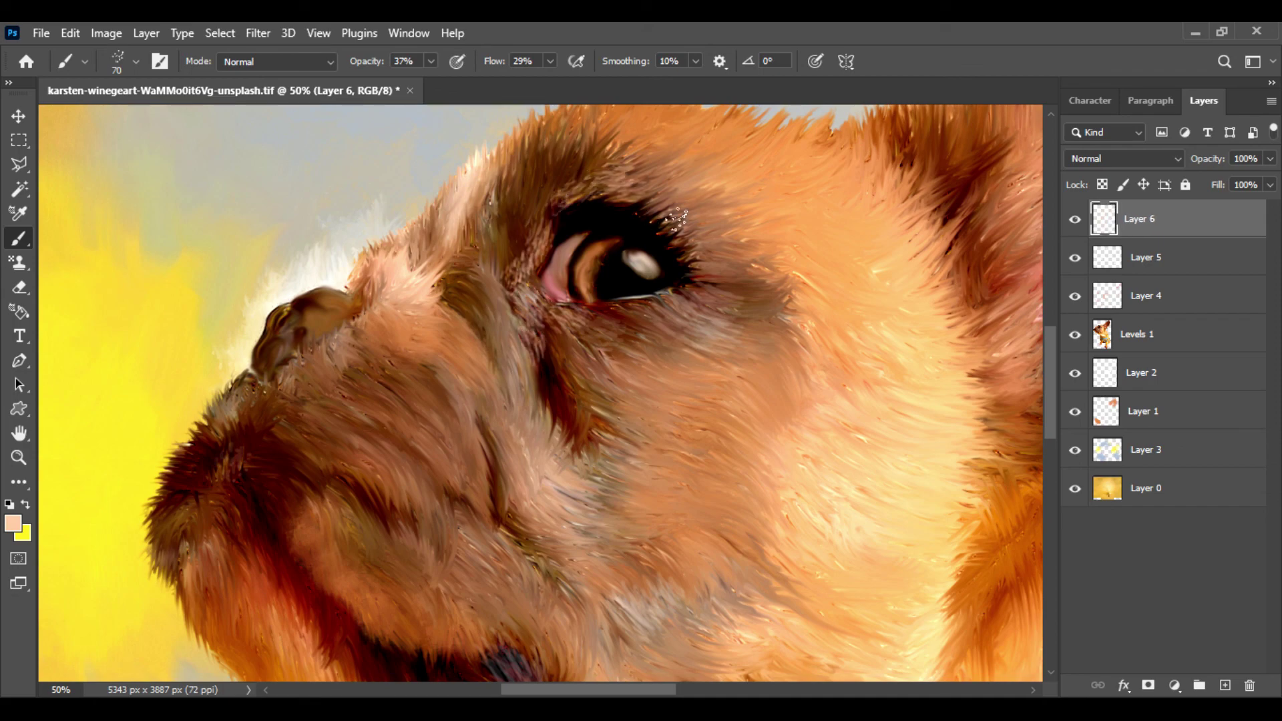
Add peach hair strands inside the ear, on the dark fur at its base and along the top of the forehead.
{"action": "left_click_drag", "start_coordinate": [598, 601], "coordinate": [408, 444]}
{"action": "left_click_drag", "start_coordinate": [291, 493], "coordinate": [333, 506]}
{"action": "left_click_drag", "start_coordinate": [328, 478], "coordinate": [361, 531]}
{"action": "left_click_drag", "start_coordinate": [297, 307], "coordinate": [304, 342]}
{"action": "left_click_drag", "start_coordinate": [354, 192], "coordinate": [366, 219]}
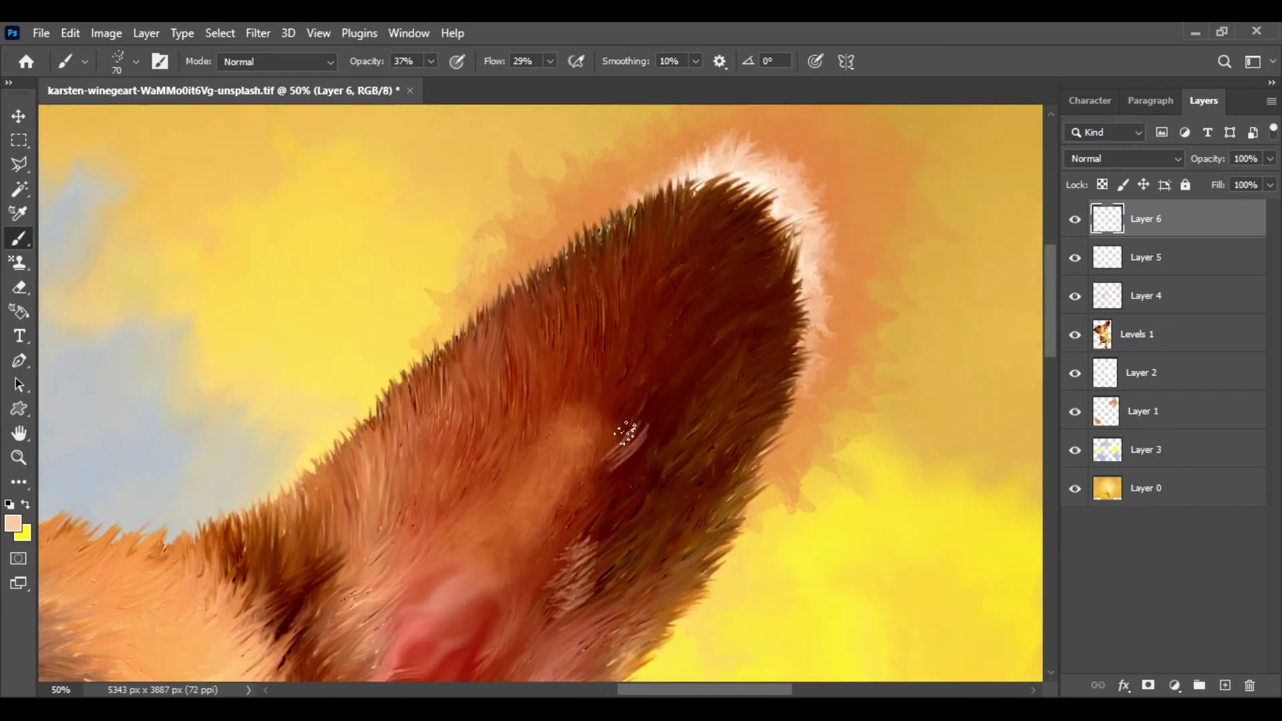
{"action": "mouse_move", "coordinate": [626, 433]}
{"action": "left_mouse_down"}
{"action": "mouse_move", "coordinate": [569, 530]}
{"action": "mouse_move", "coordinate": [601, 487]}
{"action": "mouse_move", "coordinate": [595, 475]}
{"action": "left_mouse_up"}
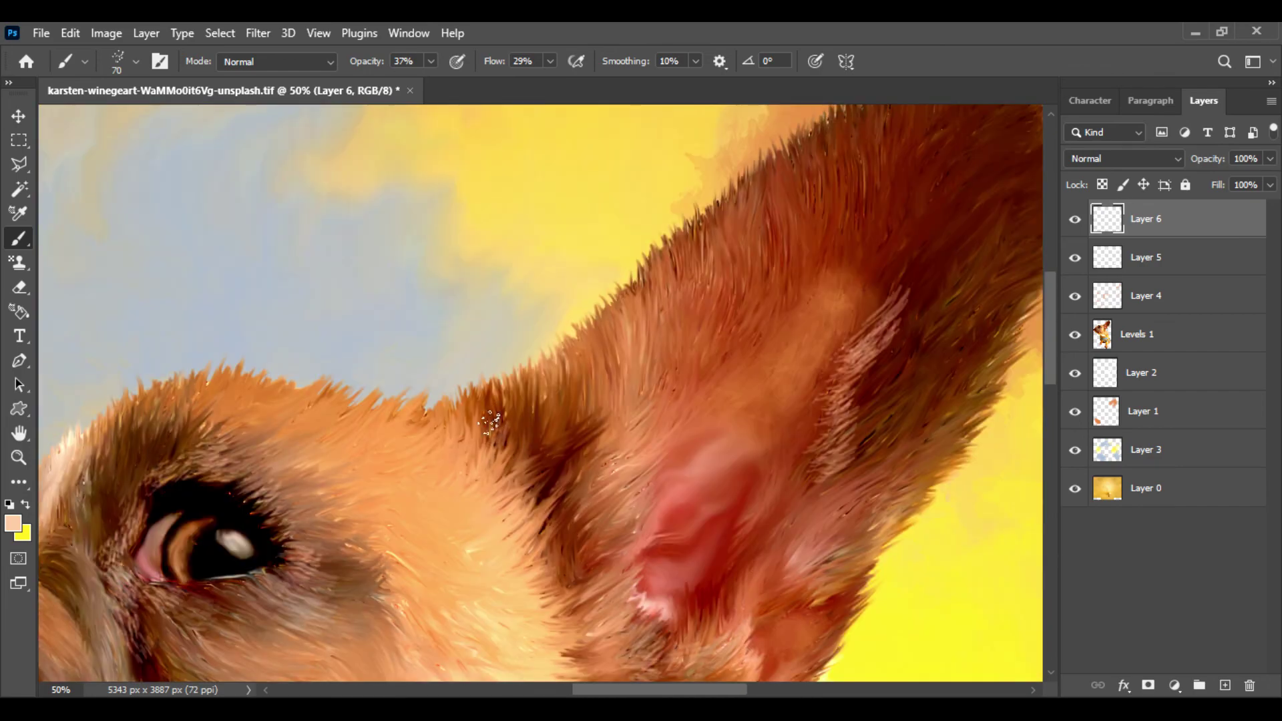
{"action": "mouse_move", "coordinate": [490, 422]}
{"action": "left_mouse_down"}
{"action": "mouse_move", "coordinate": [548, 466]}
{"action": "mouse_move", "coordinate": [544, 501]}
{"action": "left_mouse_up"}
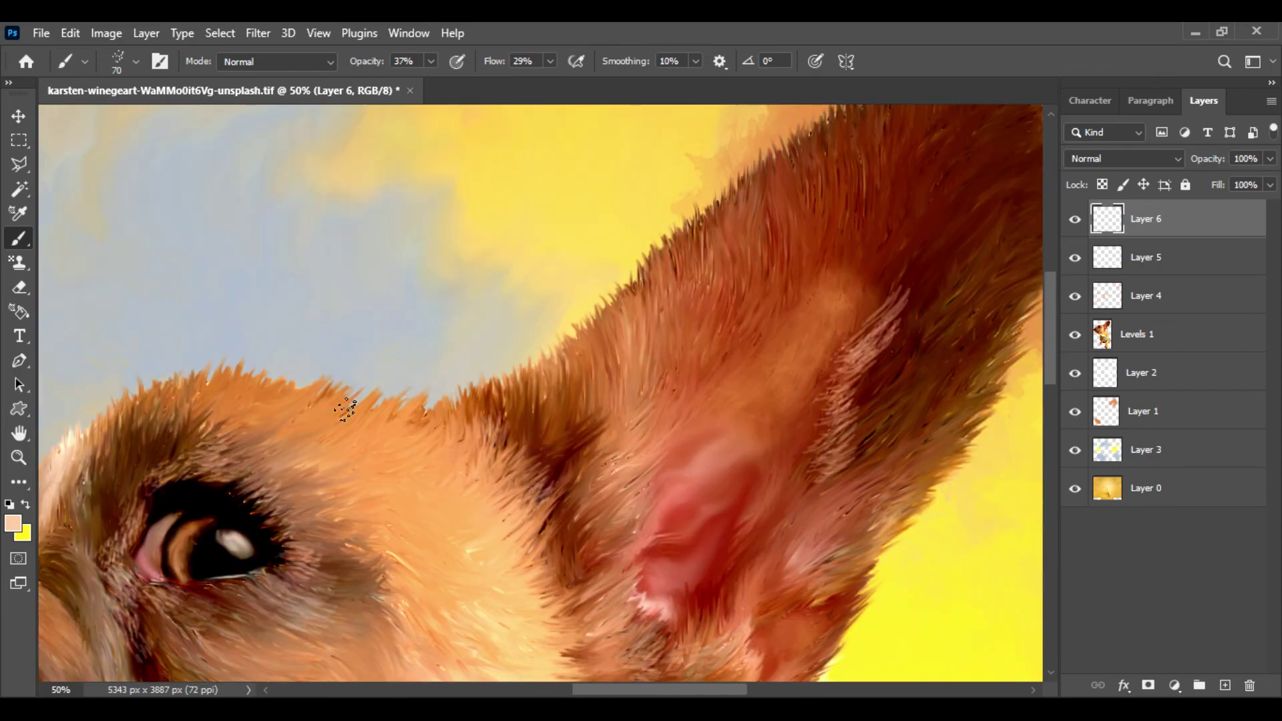
{"action": "left_click_drag", "start_coordinate": [342, 415], "coordinate": [398, 408]}
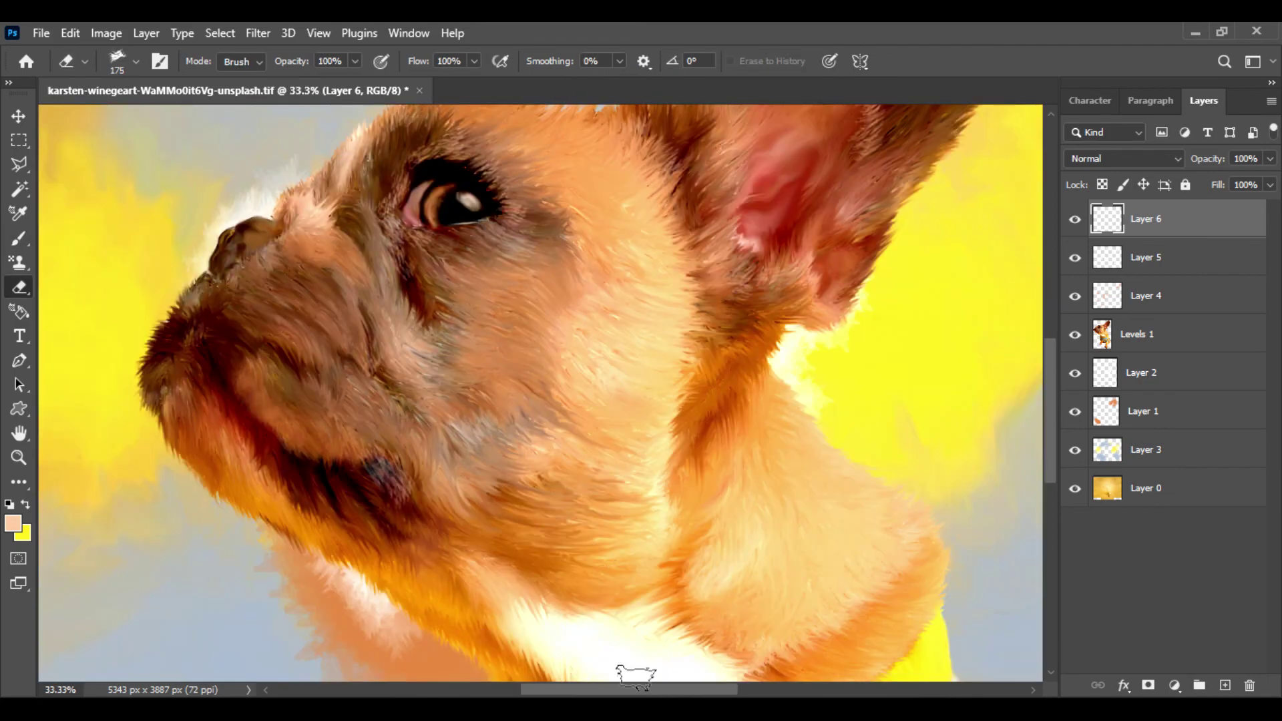
Hide and reshow Layer 5, Layer 4, Levels 1, Layer 2, Layer 1, Layer 0 and Layer 3 one at a time to compare their effect.
{"action": "key", "text": "ctrl+minus"}
{"action": "key", "text": "ctrl+minus"}
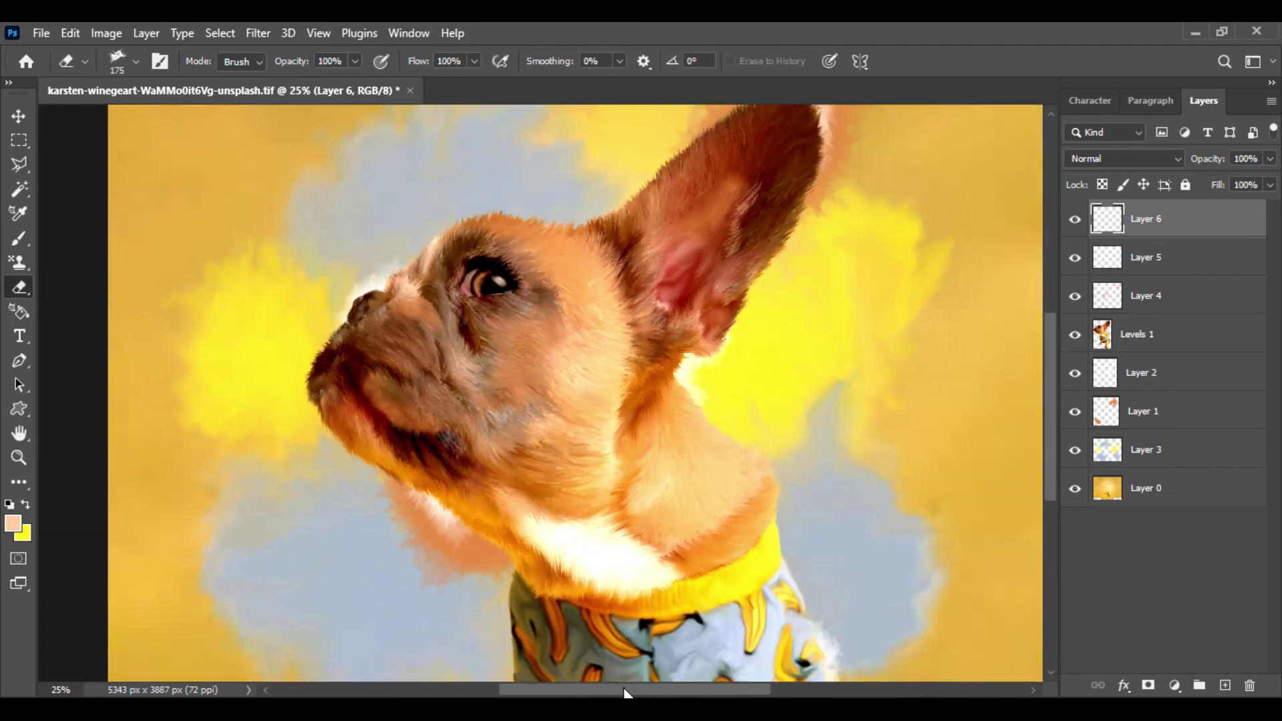
{"action": "left_click", "coordinate": [1077, 258]}
{"action": "left_click", "coordinate": [1077, 259]}
{"action": "left_click", "coordinate": [1078, 299]}
{"action": "left_click", "coordinate": [1078, 299]}
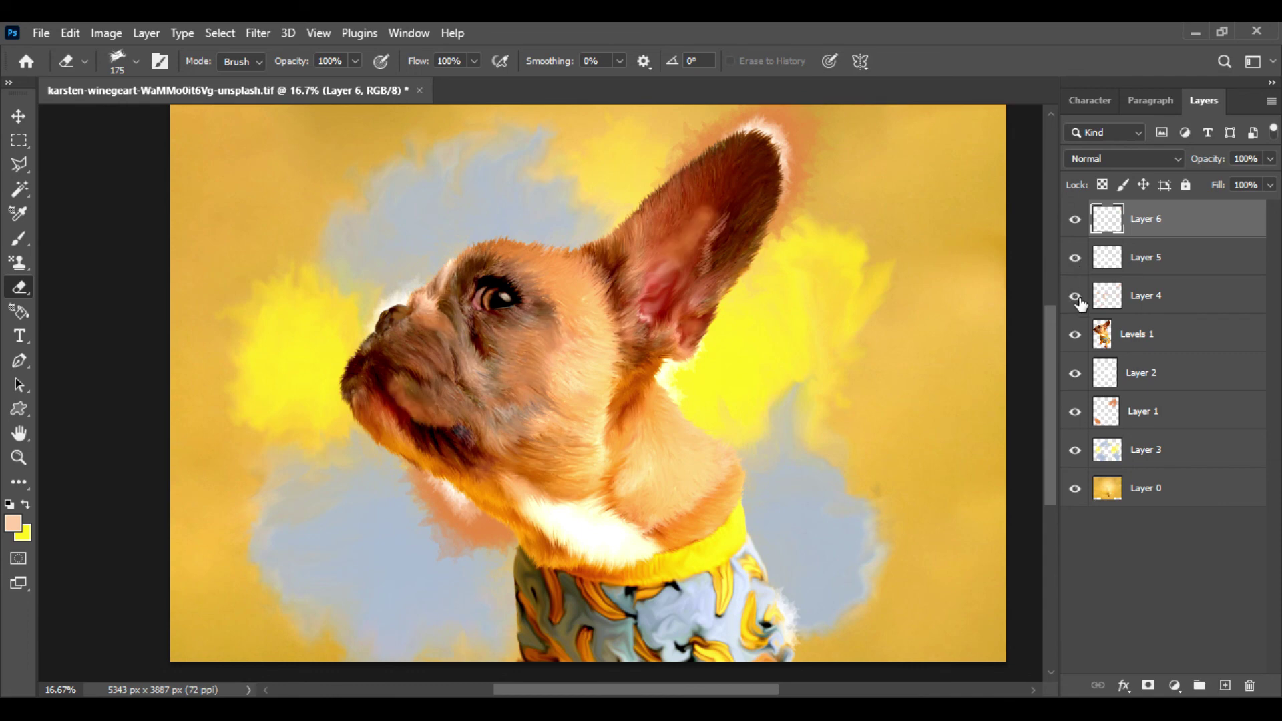
{"action": "left_click", "coordinate": [1077, 334]}
{"action": "left_click", "coordinate": [1076, 334]}
{"action": "left_click", "coordinate": [1076, 374]}
{"action": "left_click", "coordinate": [1076, 374]}
{"action": "left_click", "coordinate": [1076, 412]}
{"action": "left_click", "coordinate": [1076, 413]}
{"action": "left_click", "coordinate": [1075, 489]}
{"action": "left_click", "coordinate": [1074, 489]}
{"action": "left_click", "coordinate": [1075, 450]}
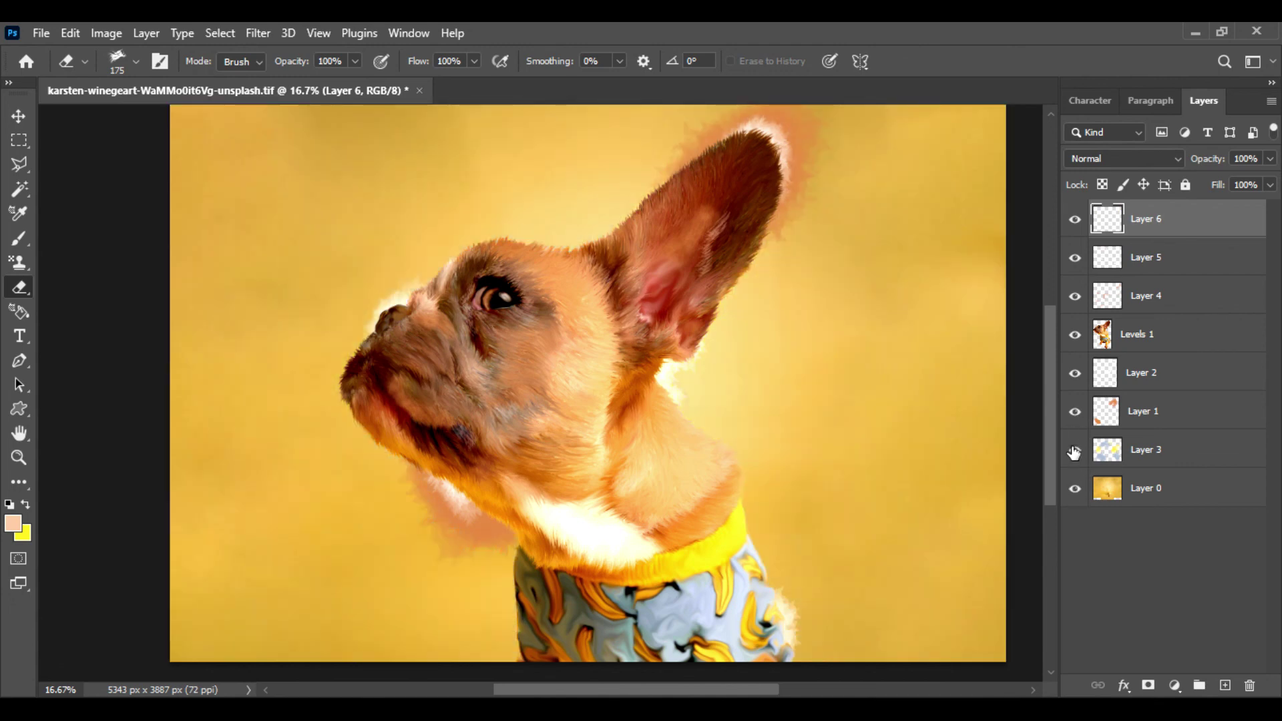
{"action": "left_click", "coordinate": [1074, 452]}
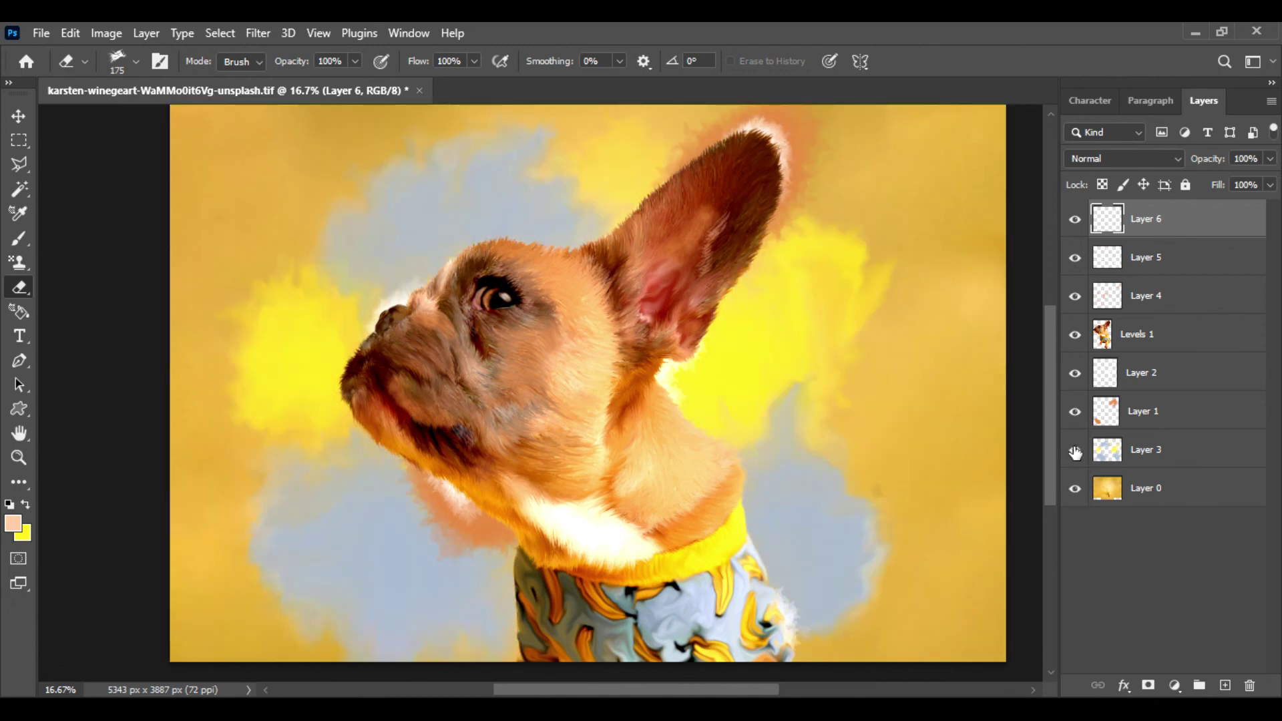